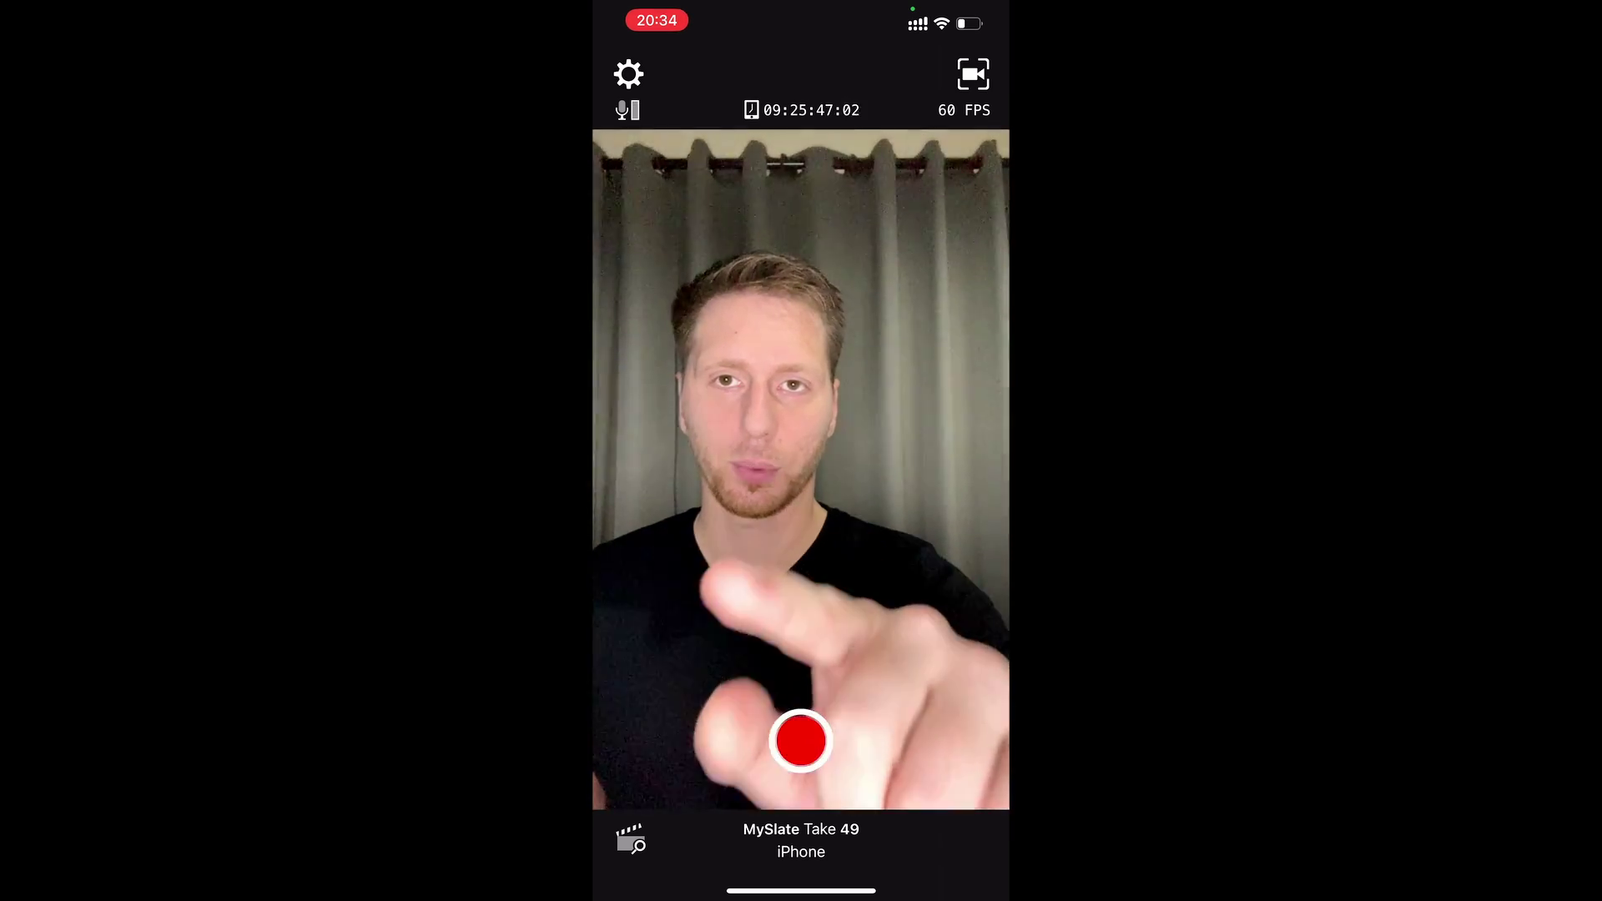
Confirm MetaHuman Animator as the capture mode and record a facial performance take of about 8 seconds.
left_click(628, 73)
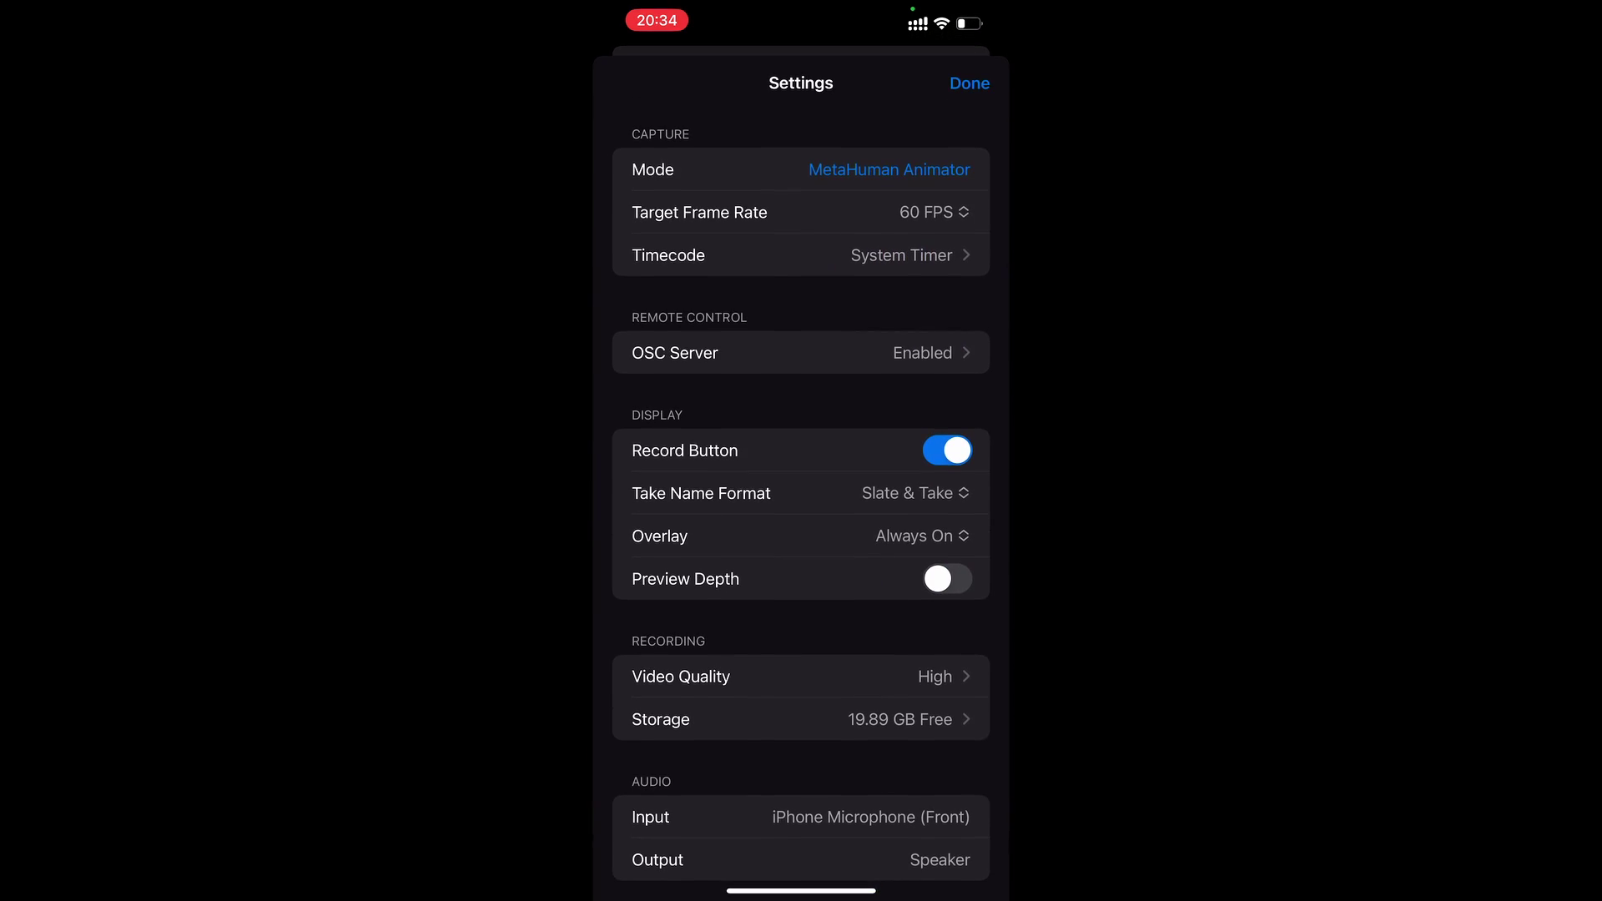
left_click(890, 169)
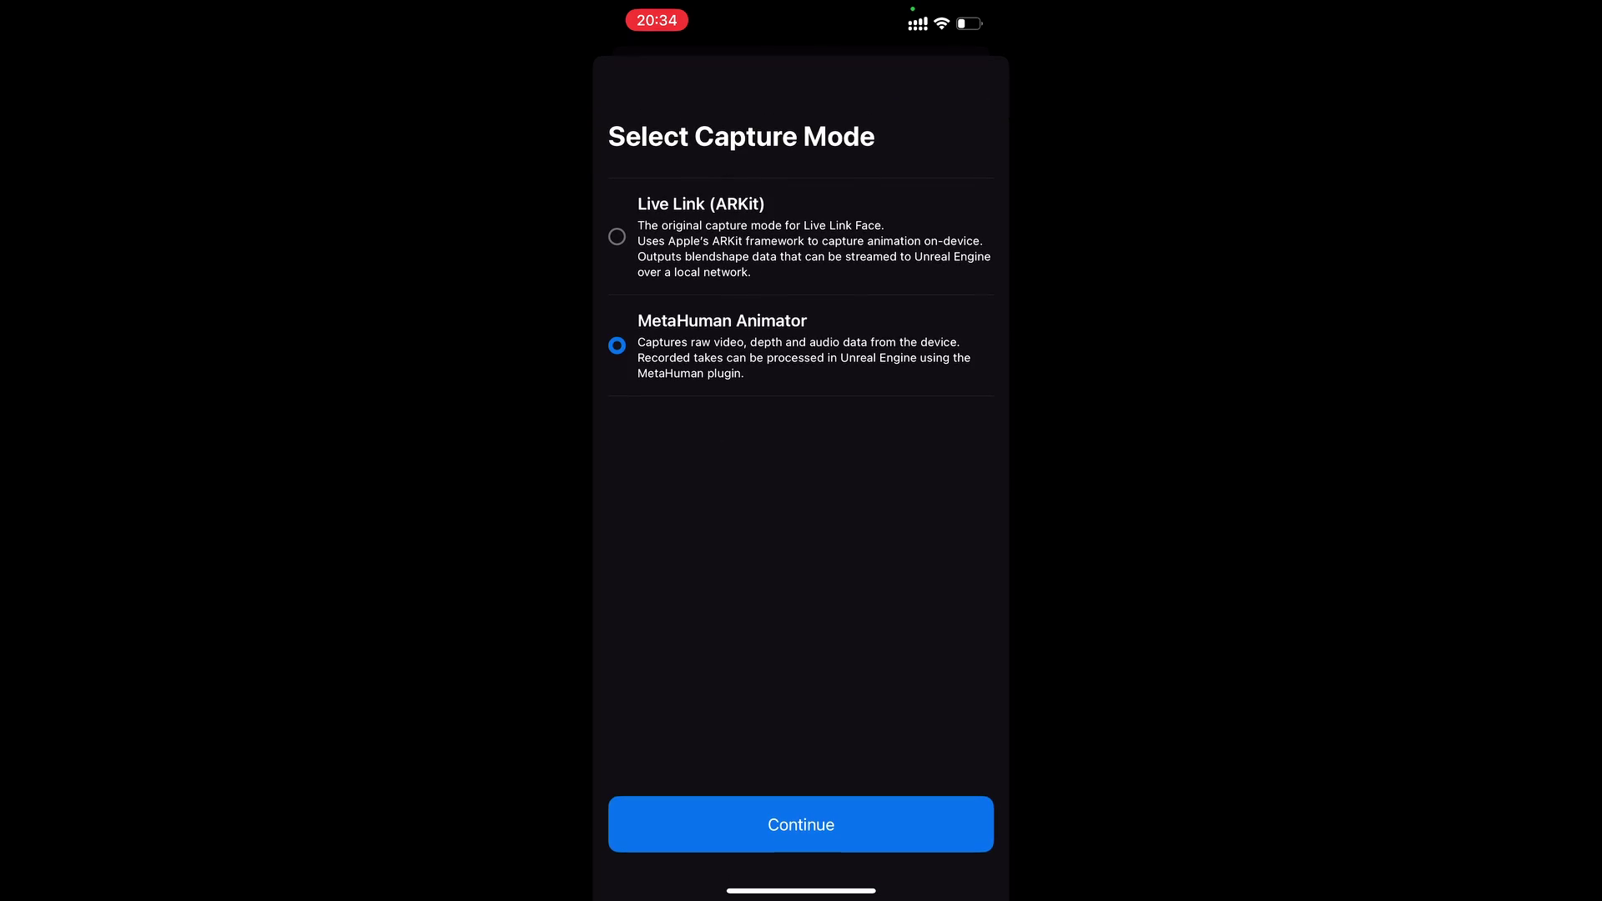
left_click(801, 824)
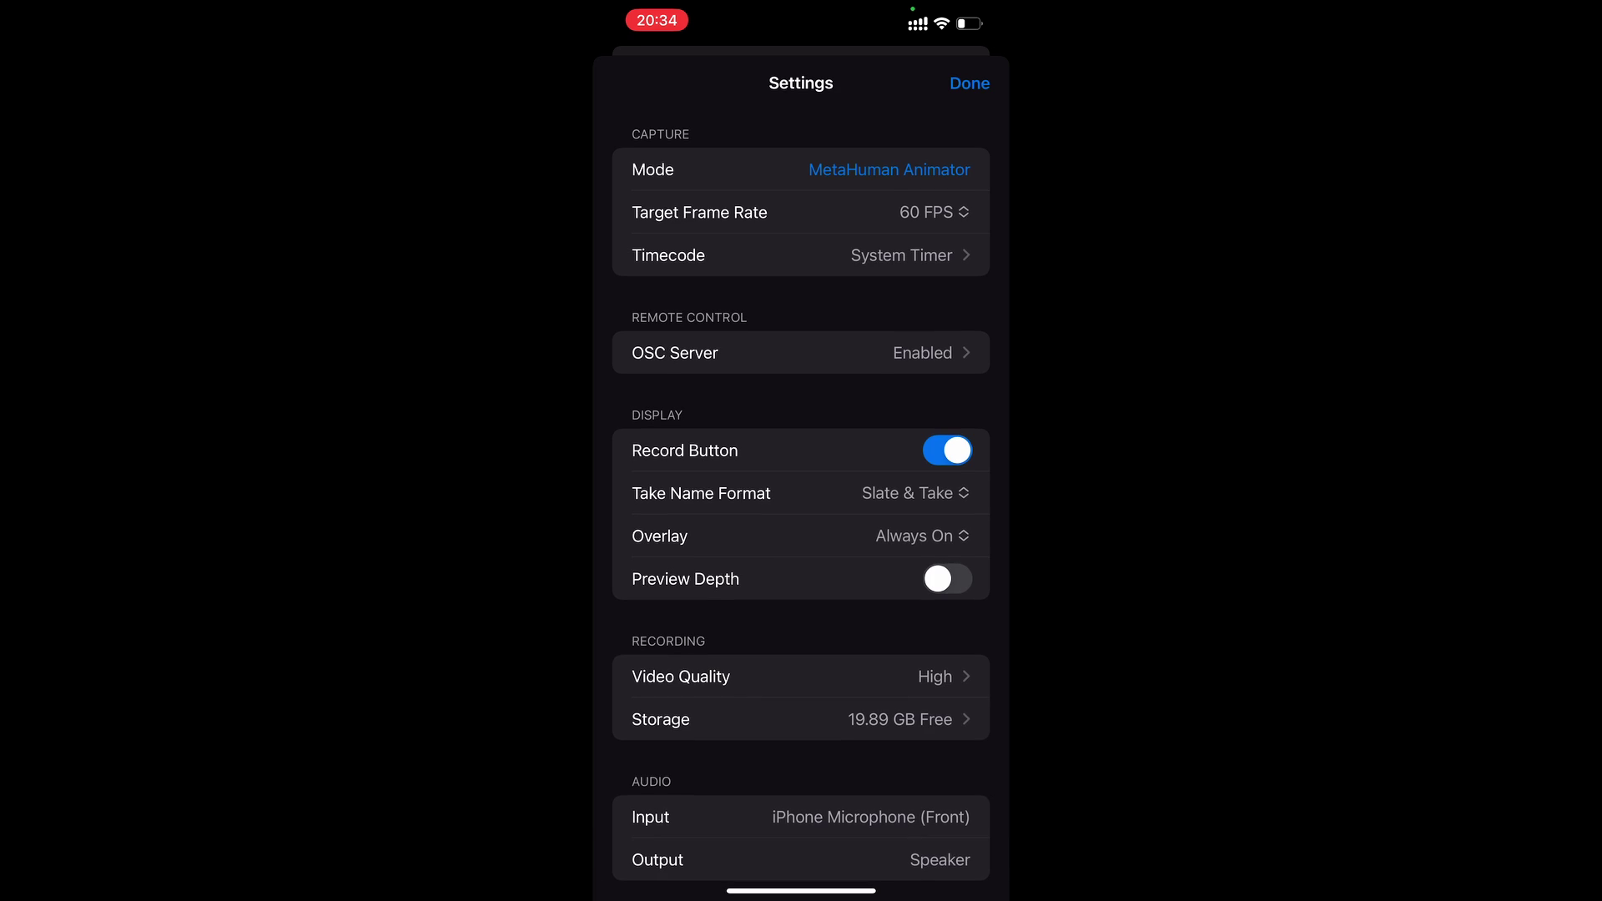
left_click(969, 79)
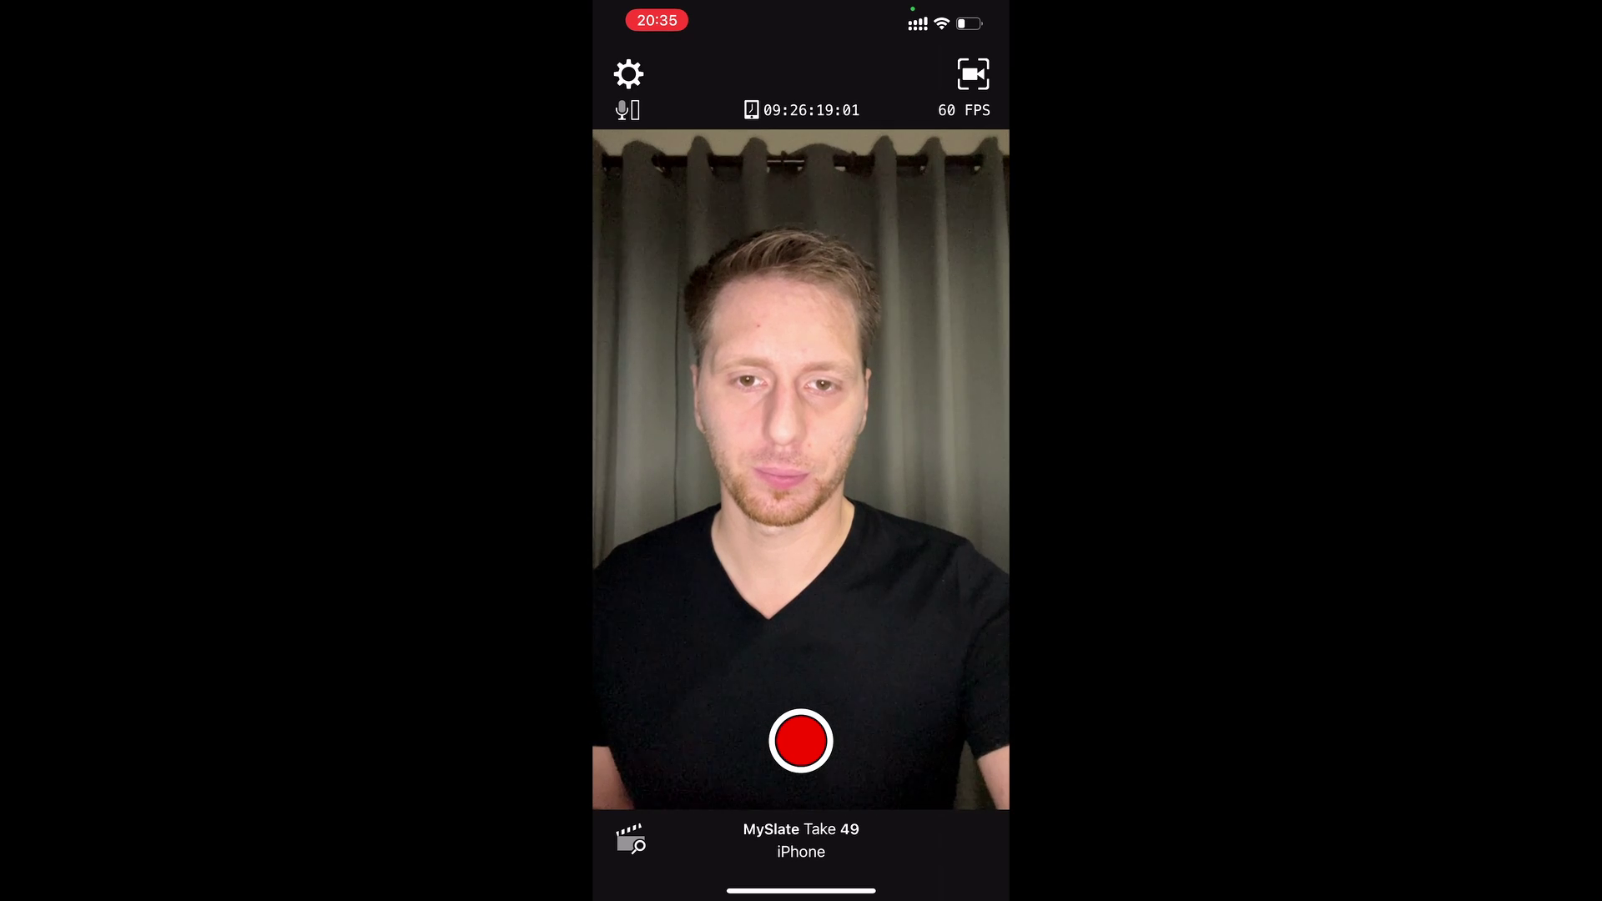
left_click(801, 741)
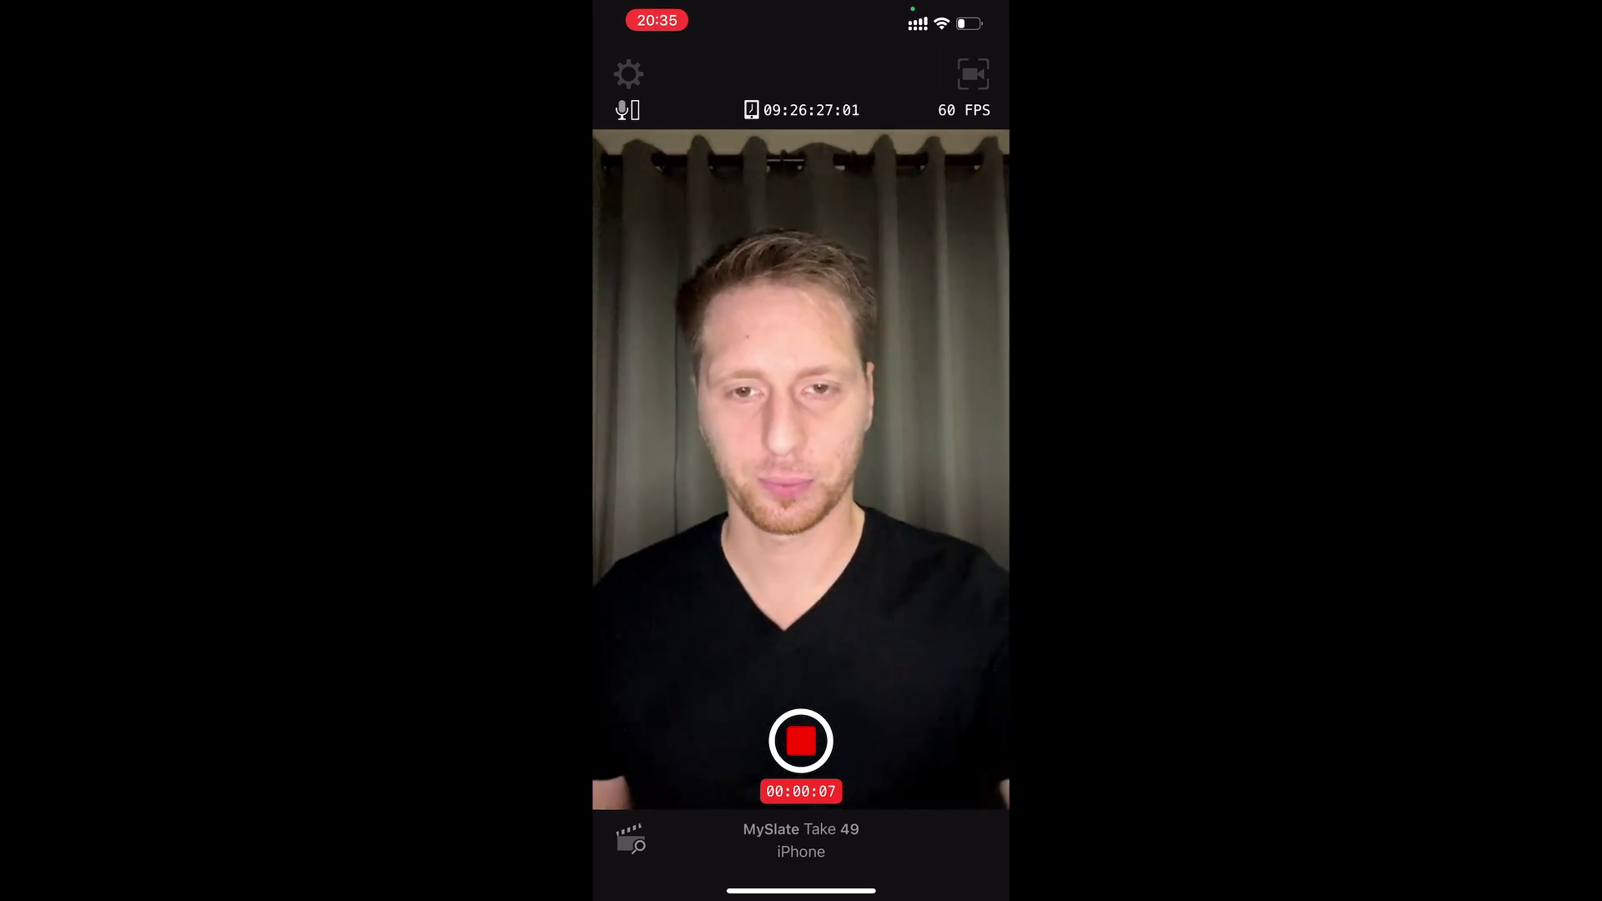
left_click(801, 741)
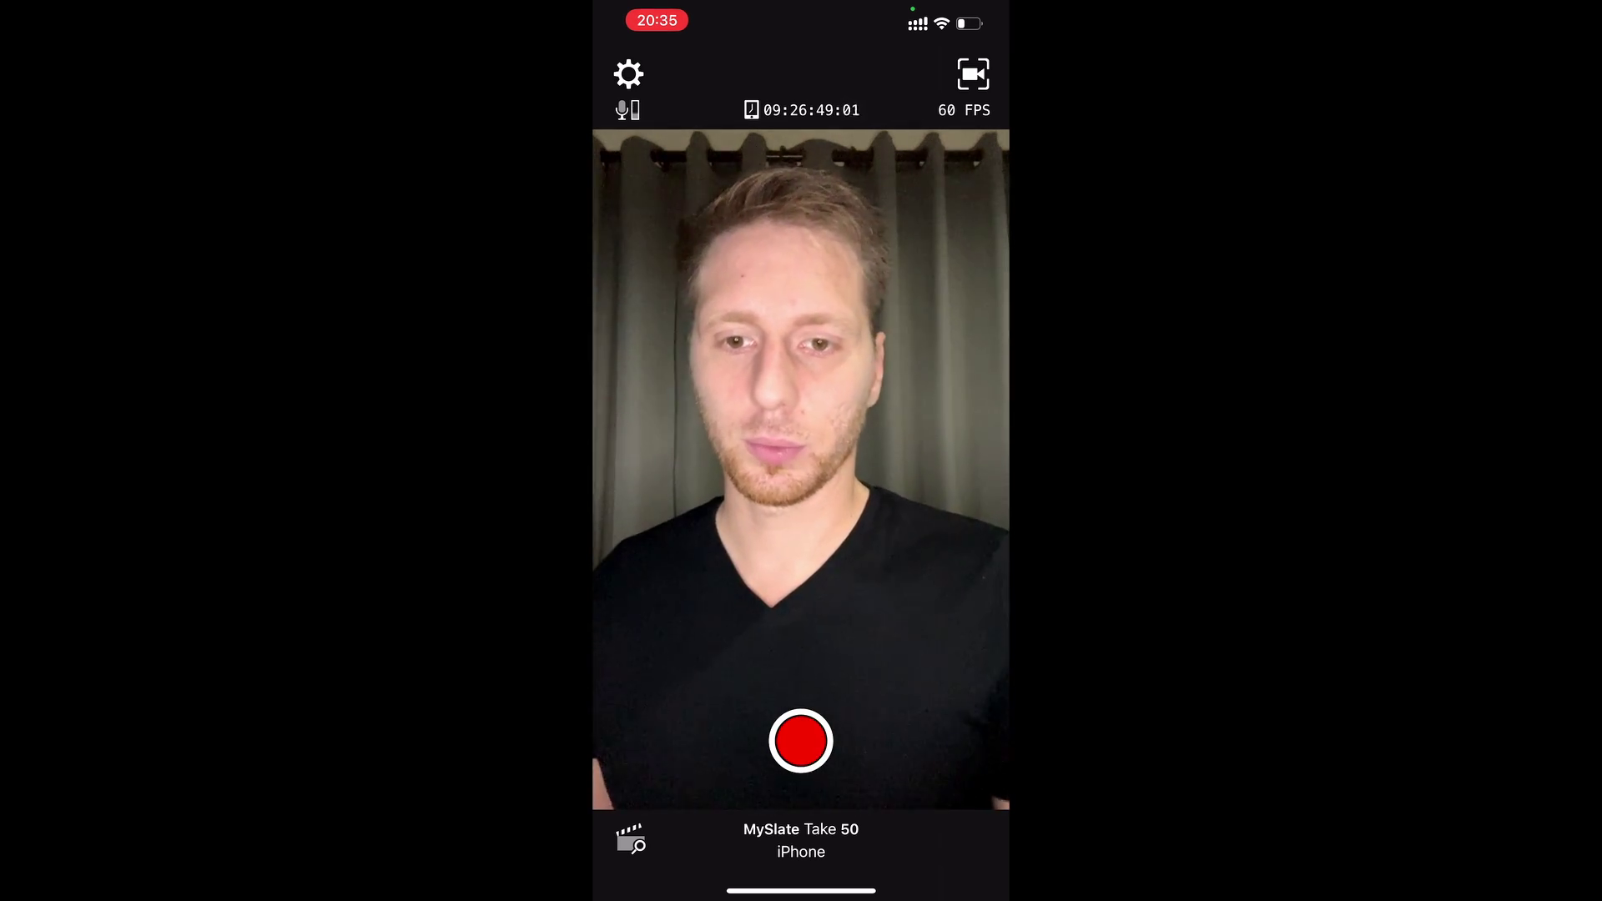
Select MySlate takes 49, 48 and 47 in the take browser.
left_click(631, 839)
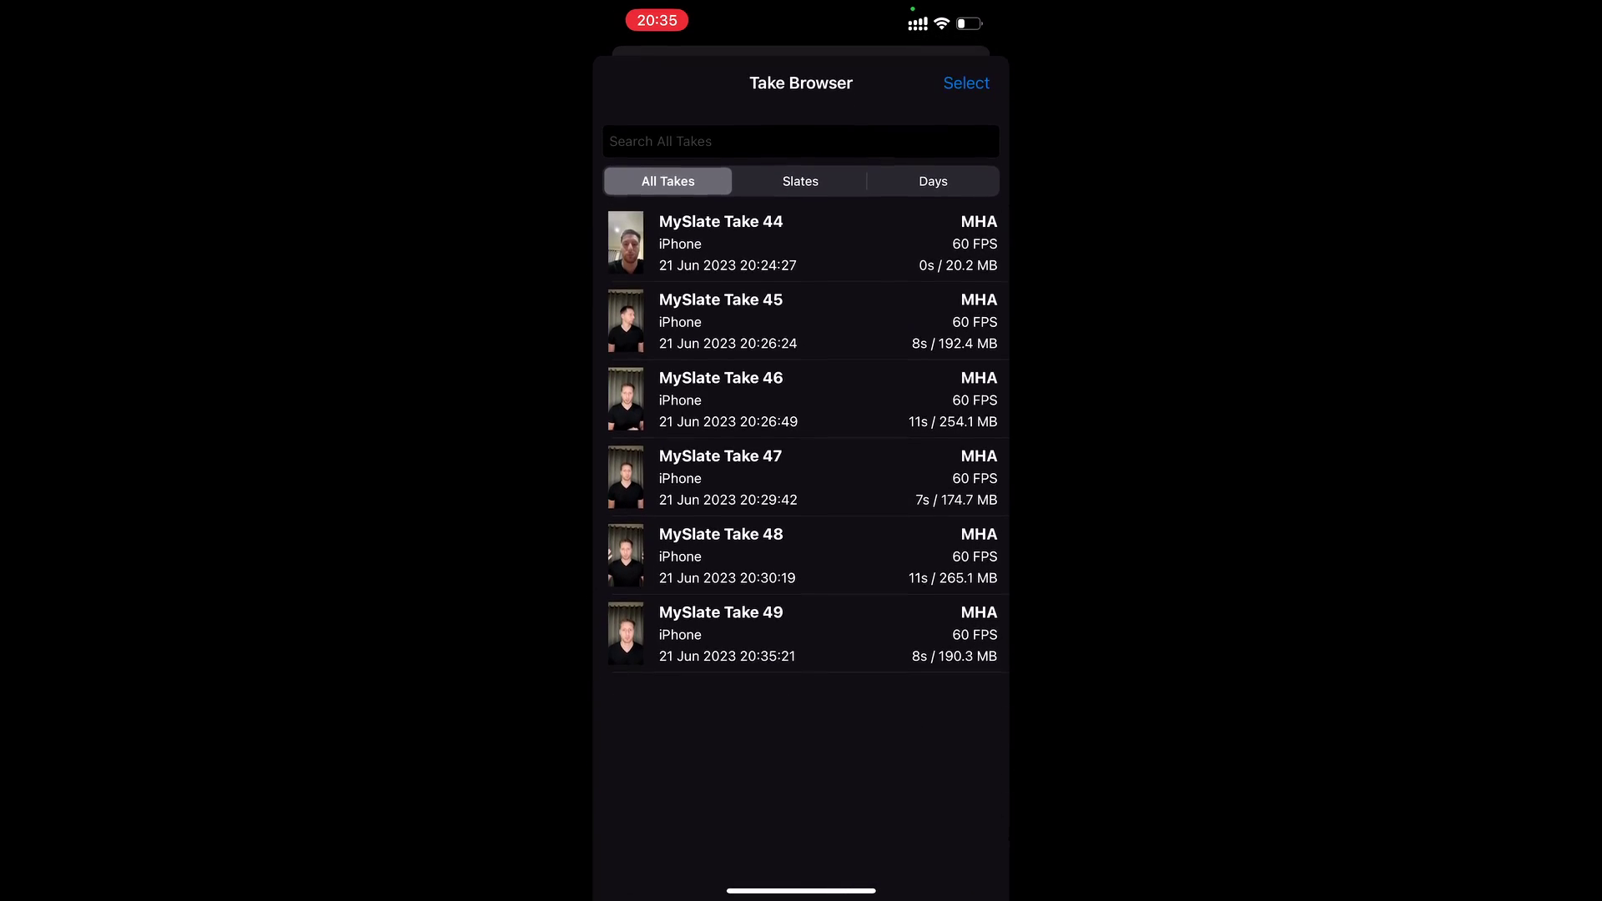
left_click(966, 82)
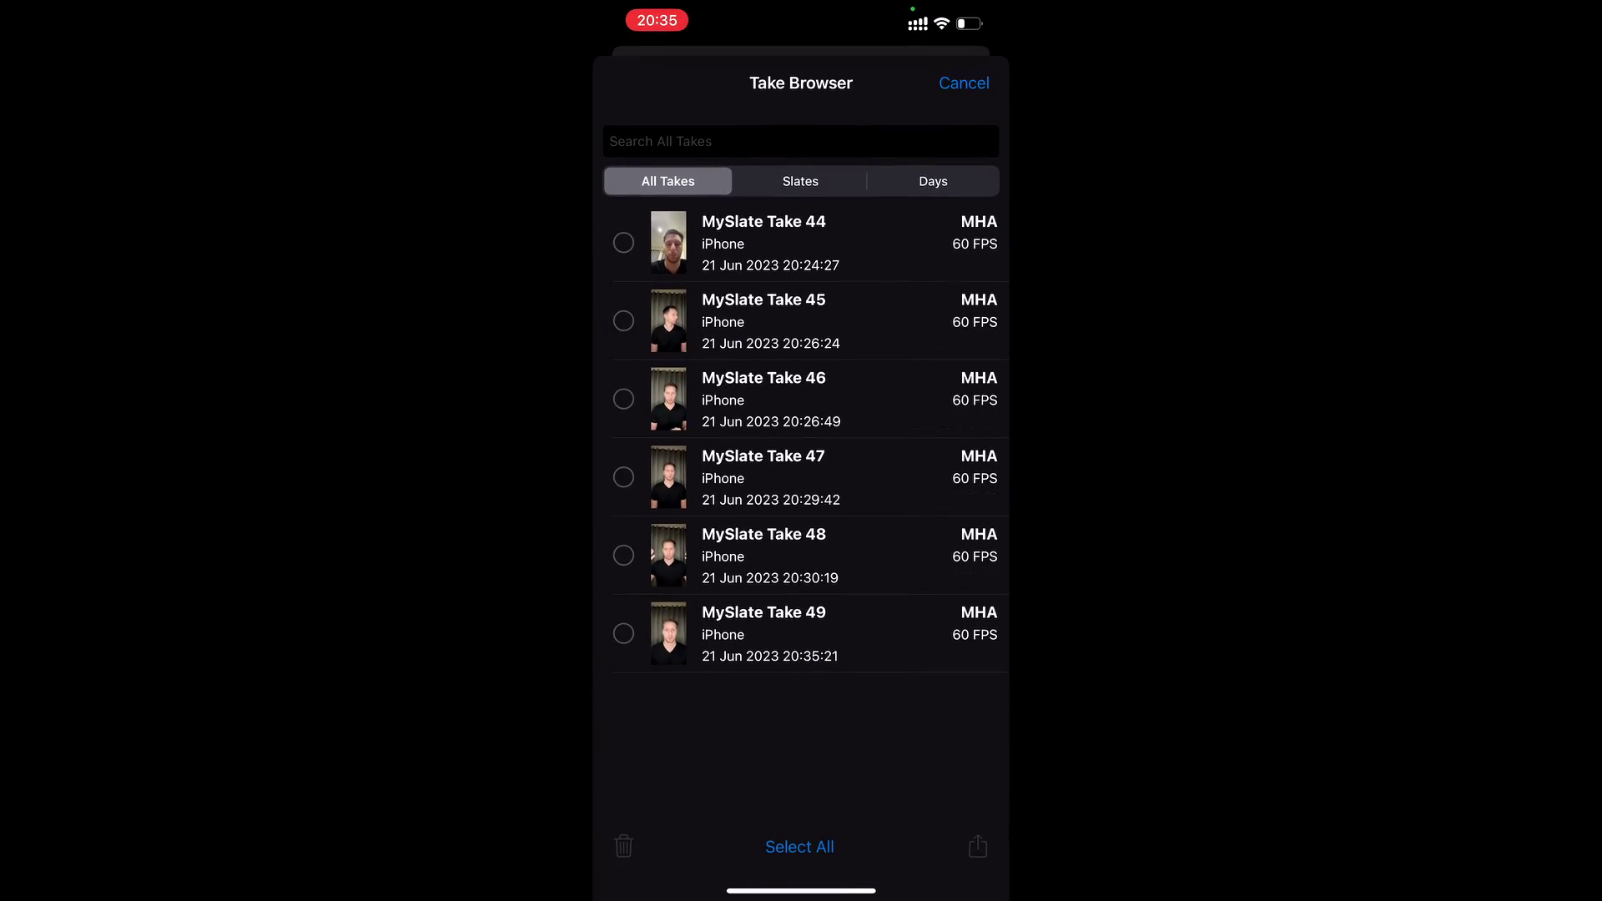
left_click(623, 633)
left_click(623, 555)
left_click(623, 476)
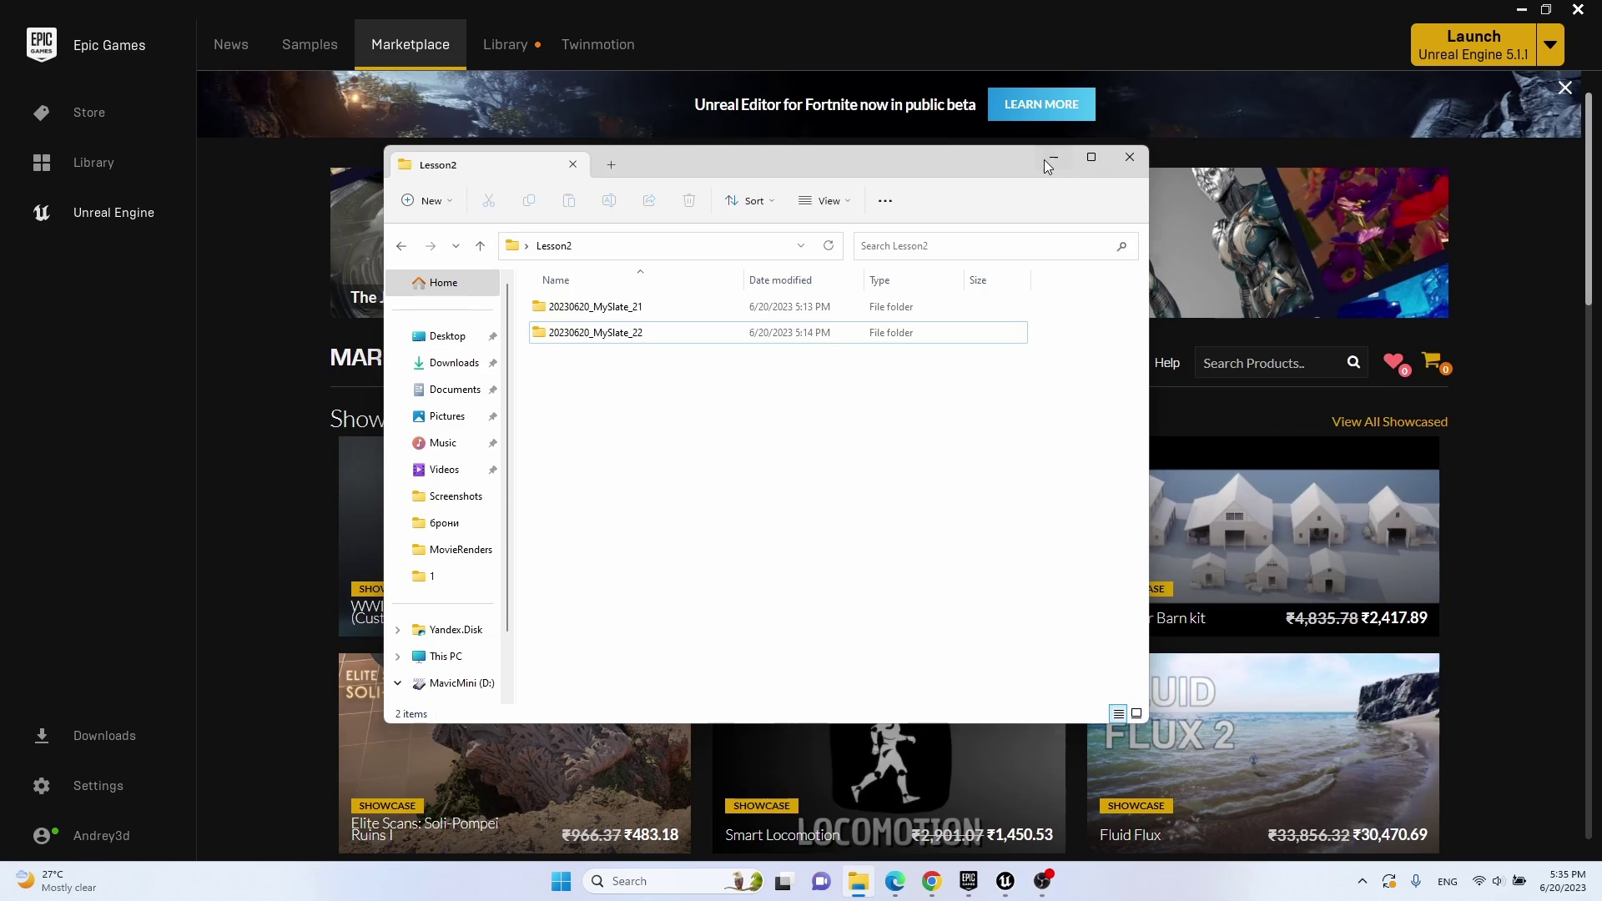
Search the Marketplace for "metahuman" and try to install the MetaHuman Plugin to the engine.
left_click(1130, 158)
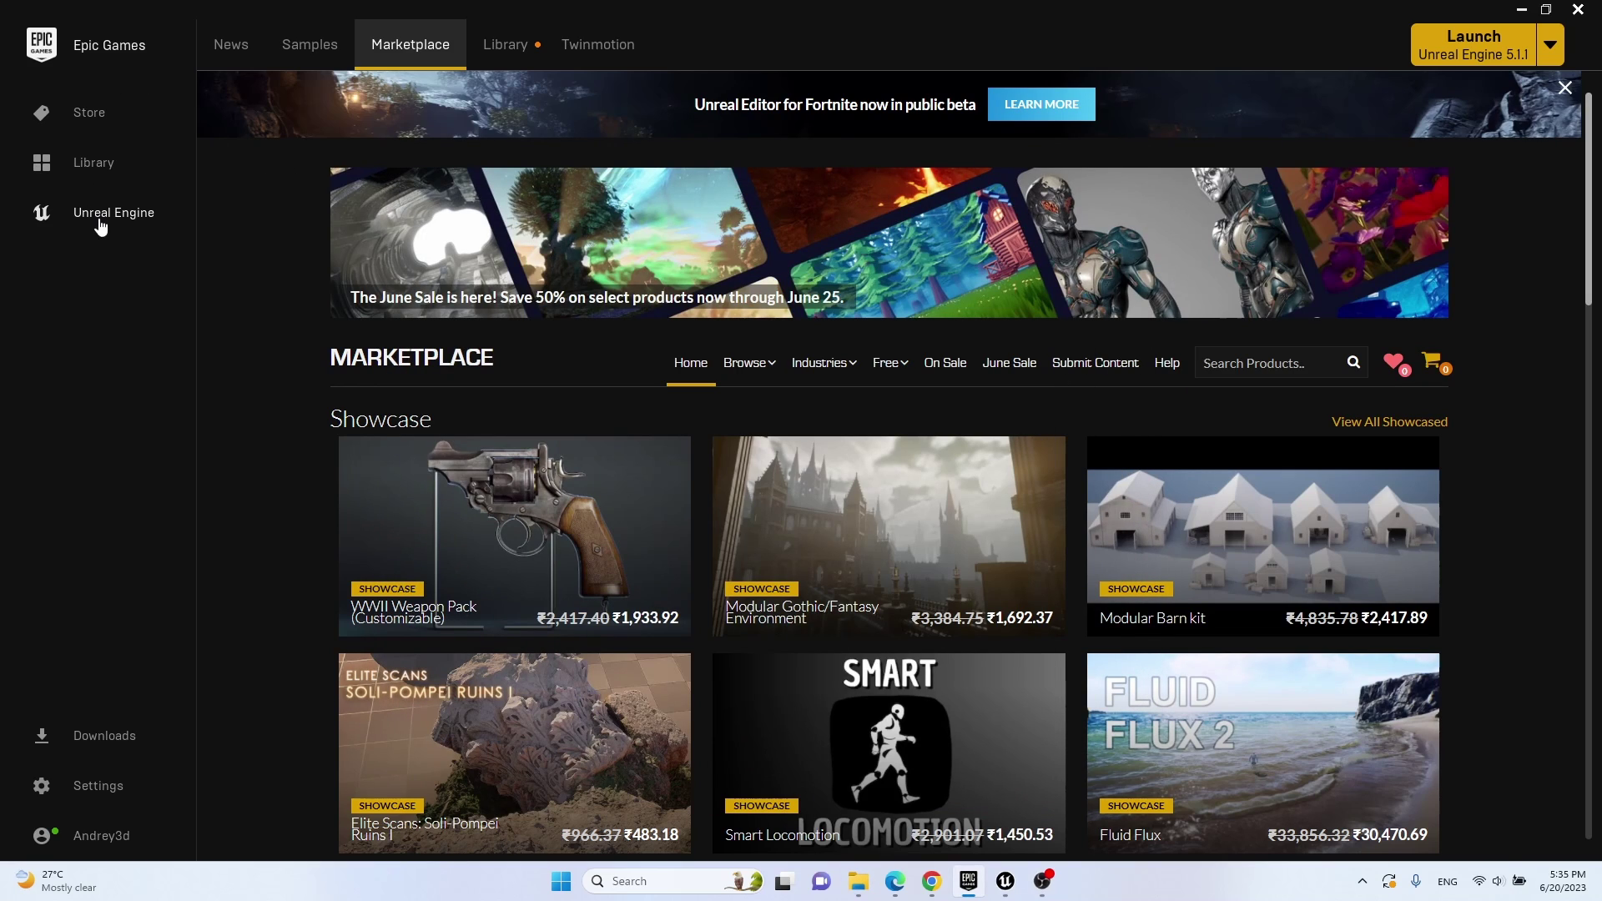
left_click(1244, 370)
type("metahuman")
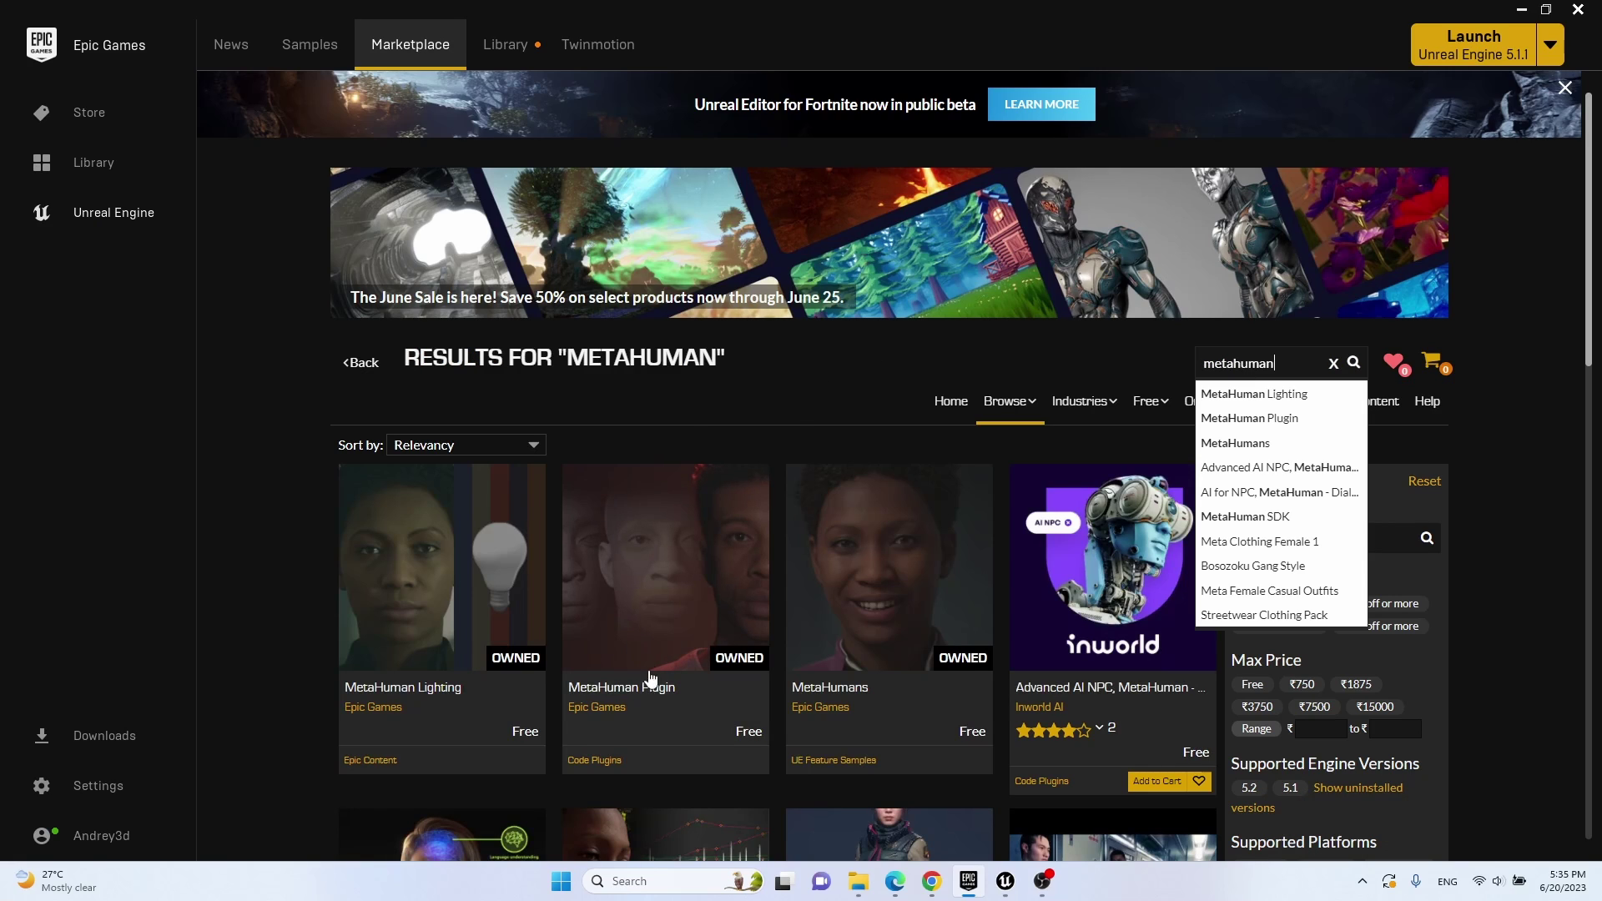
left_click(659, 584)
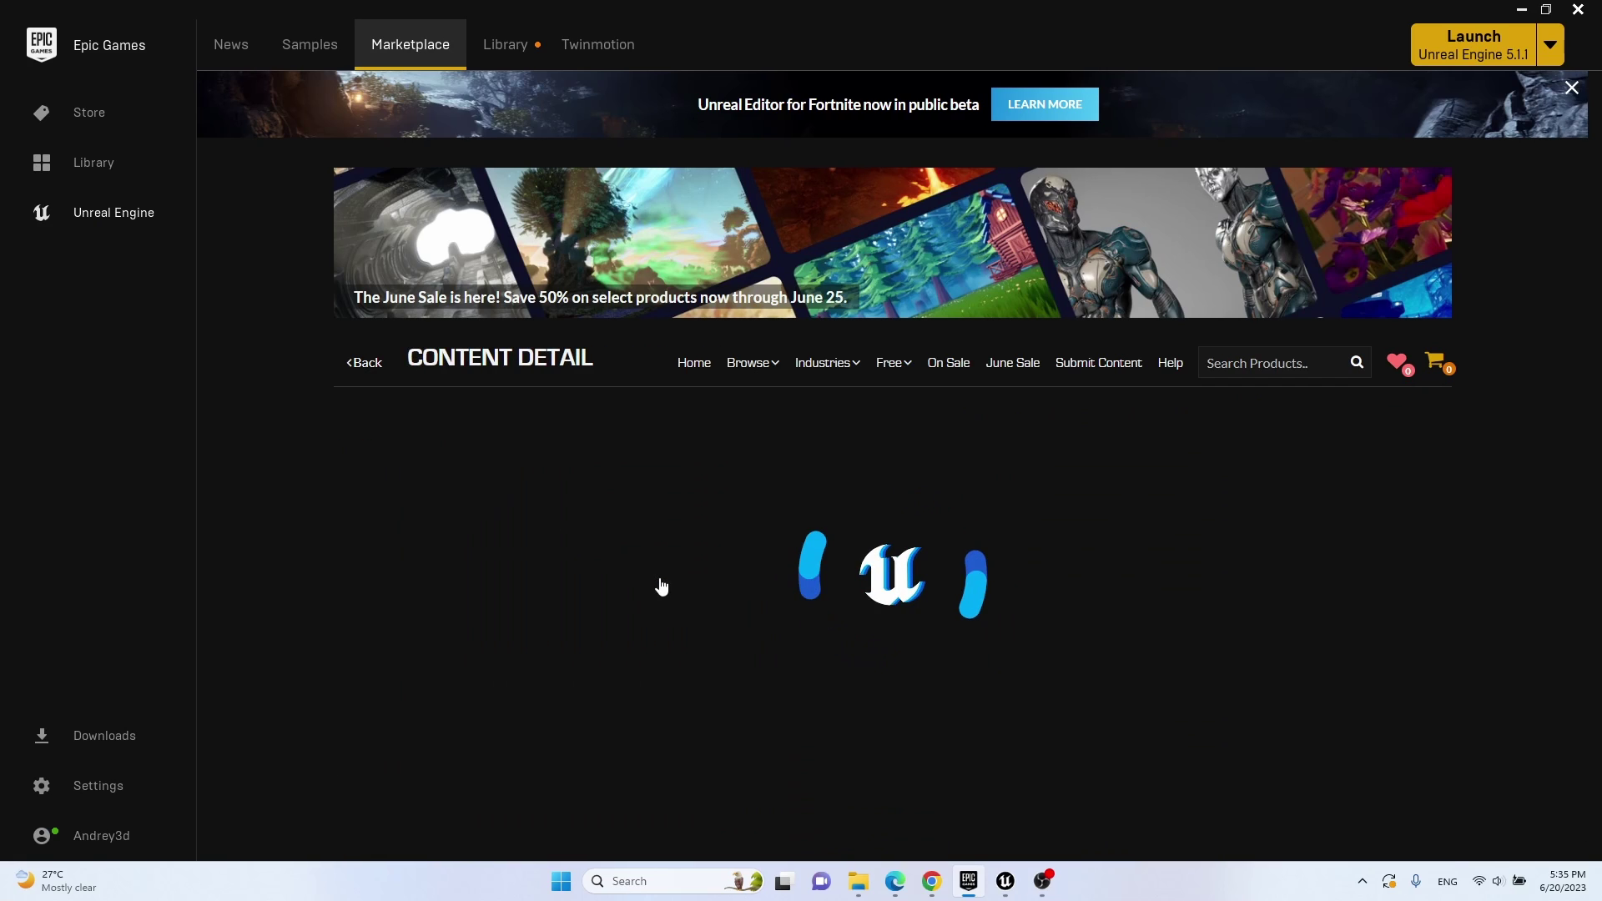
scroll(1062, 553, "down", 3)
left_click(1118, 386)
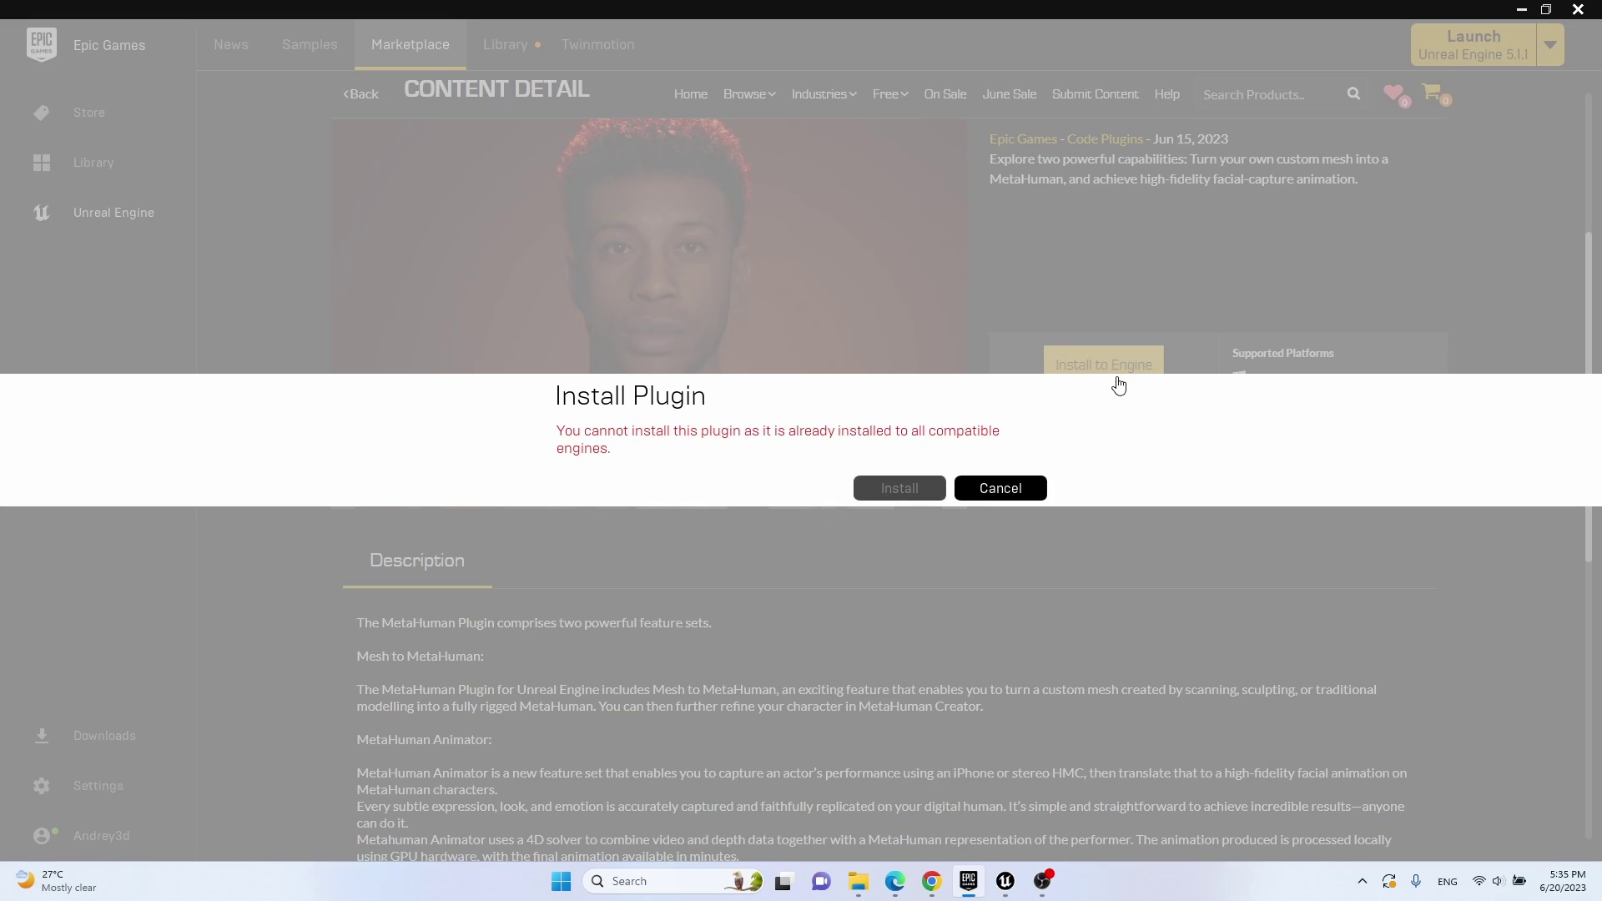
left_click(1031, 489)
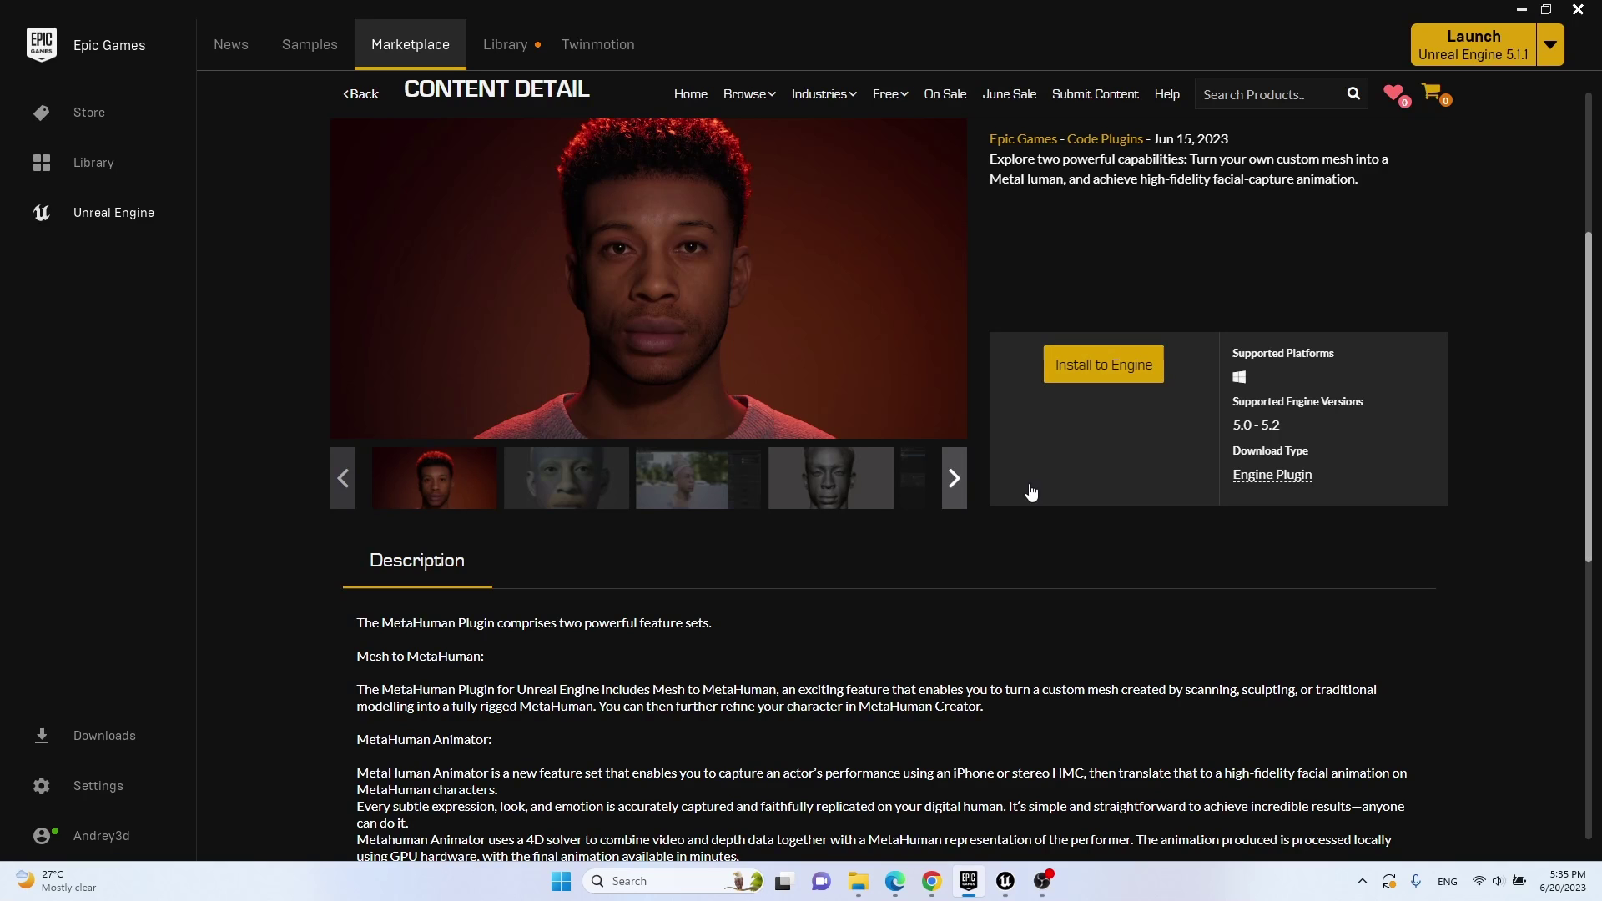
Switch to the Unreal Editor and check whether the MetaHuman plugin is enabled by filtering the plugins for "meta".
left_click(503, 44)
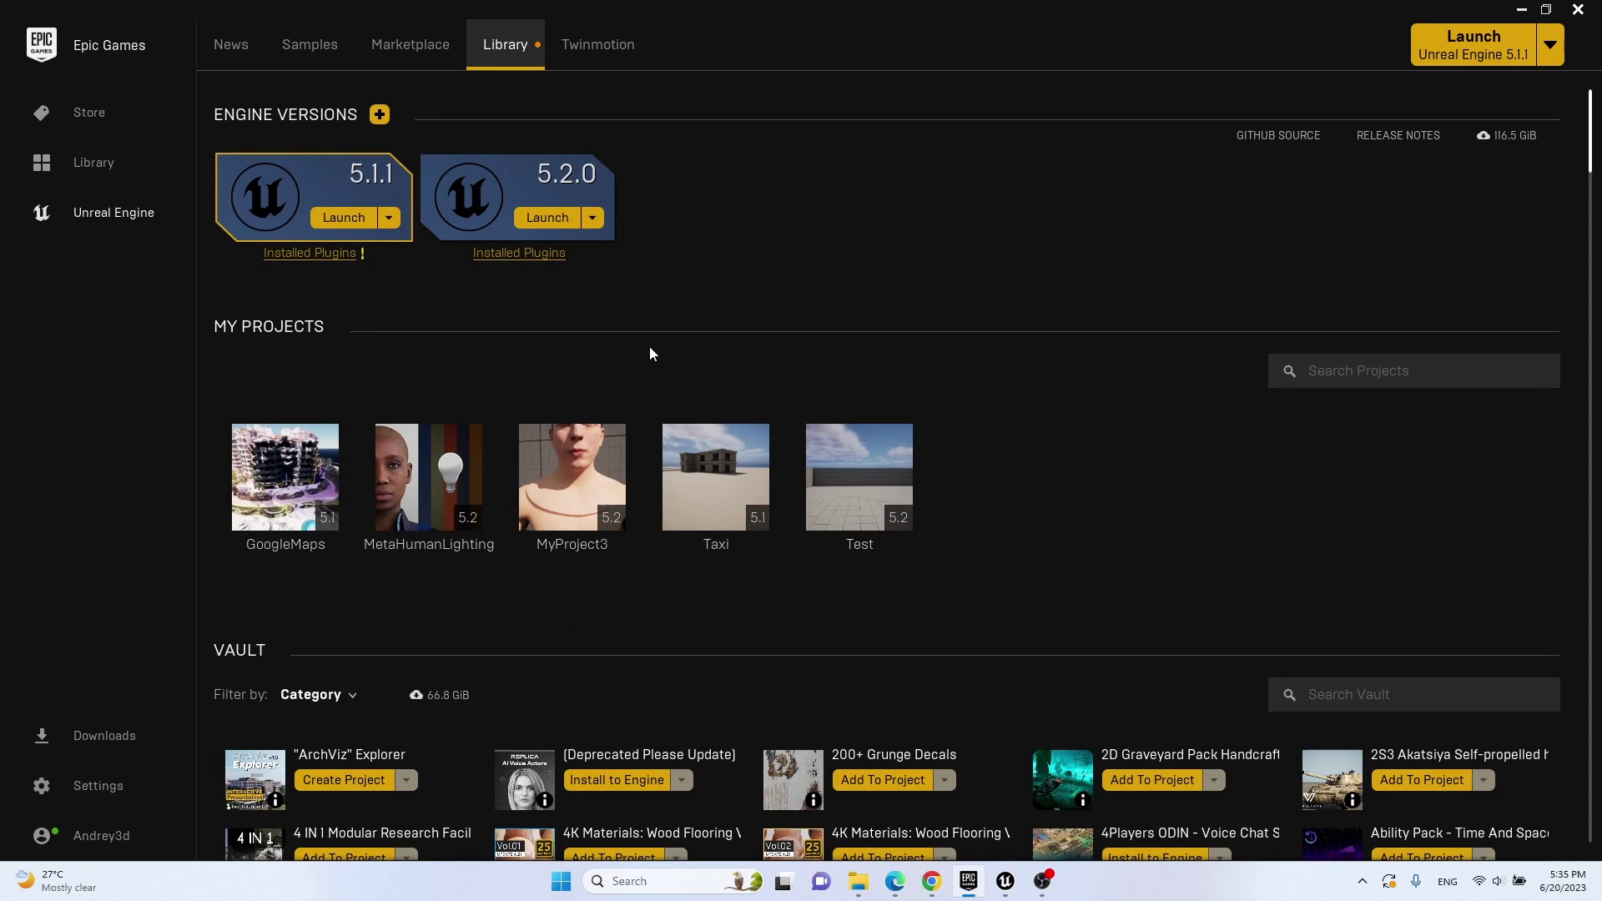
left_click(1006, 881)
left_click(101, 9)
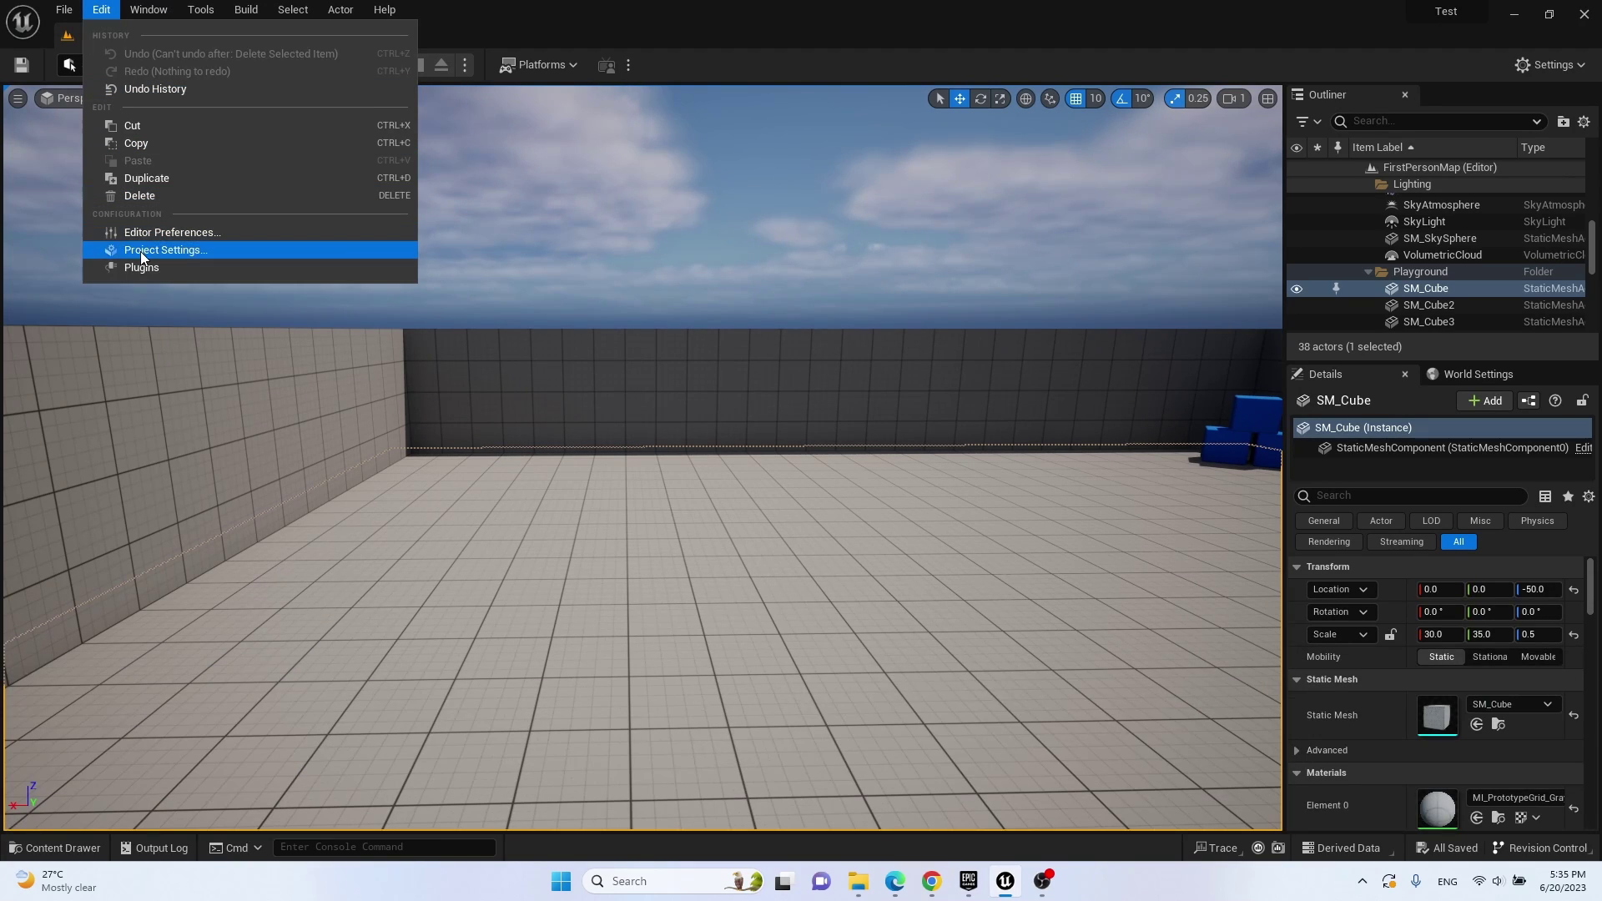
left_click(155, 266)
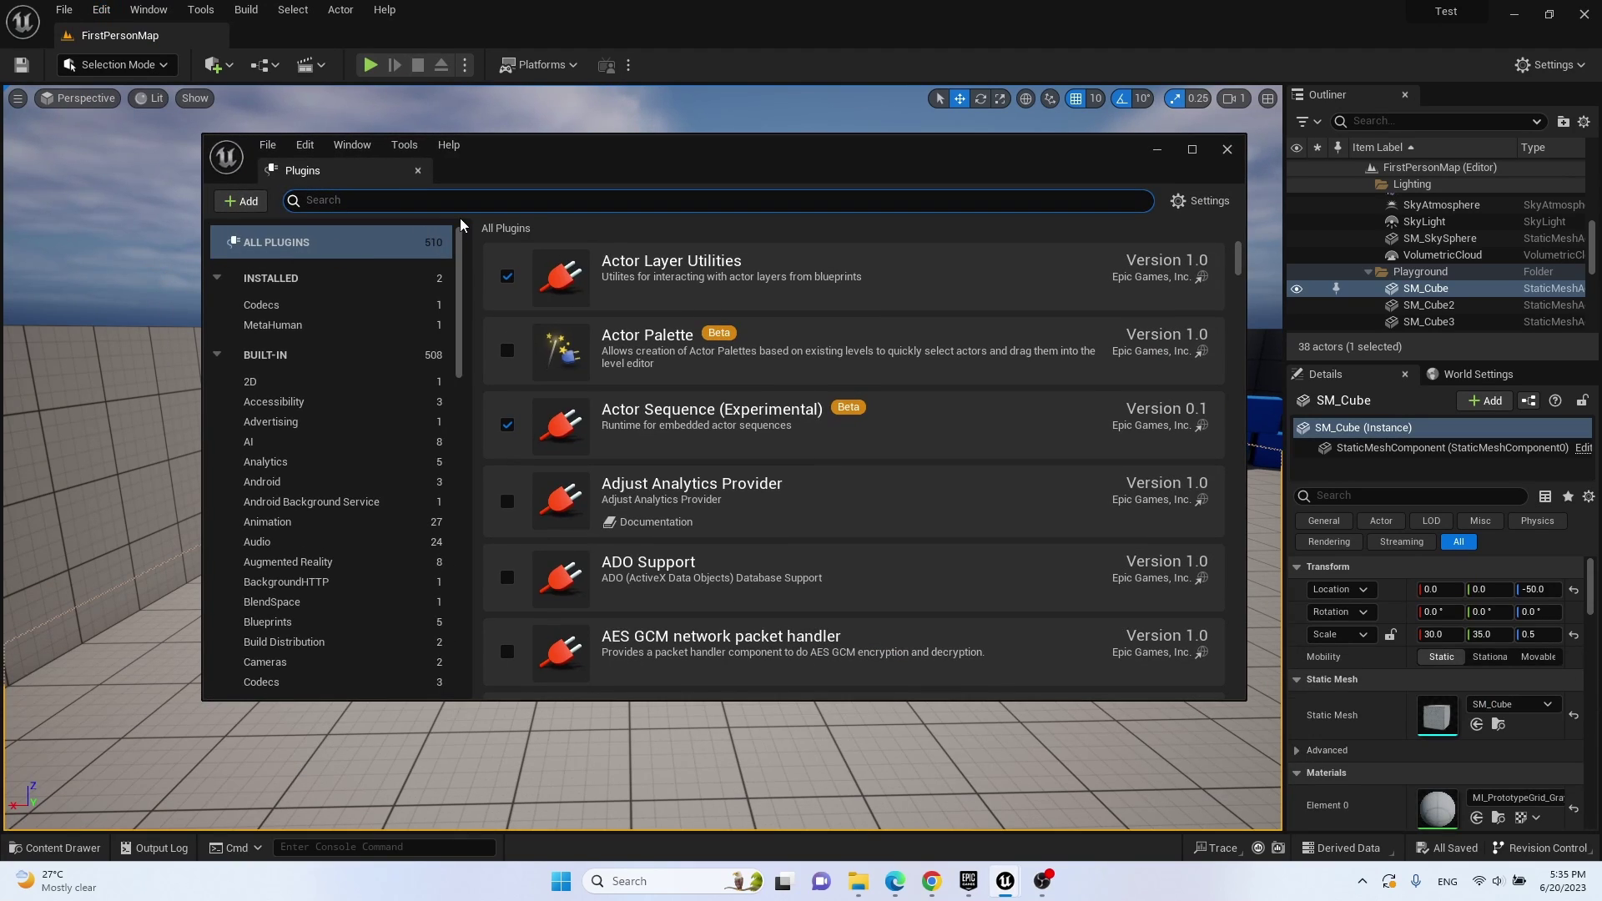
type("meta")
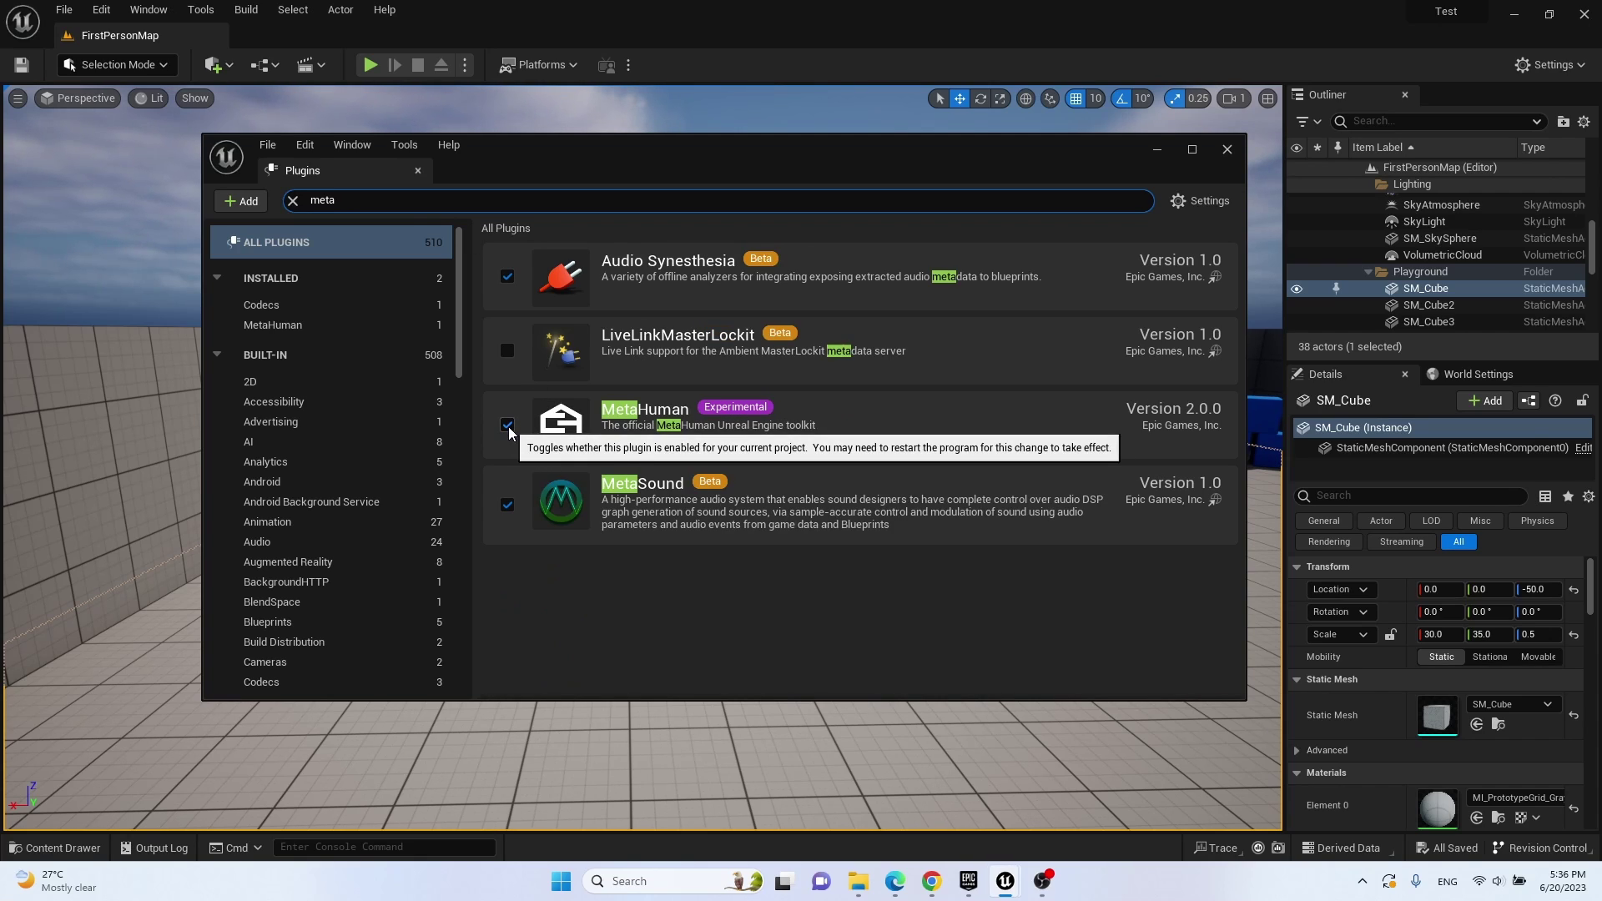
Filter the plugins for "livel" and check which Live Link plugins are enabled, closing the plugin list when done.
key("BackSpace")
key("BackSpace")
key("BackSpace")
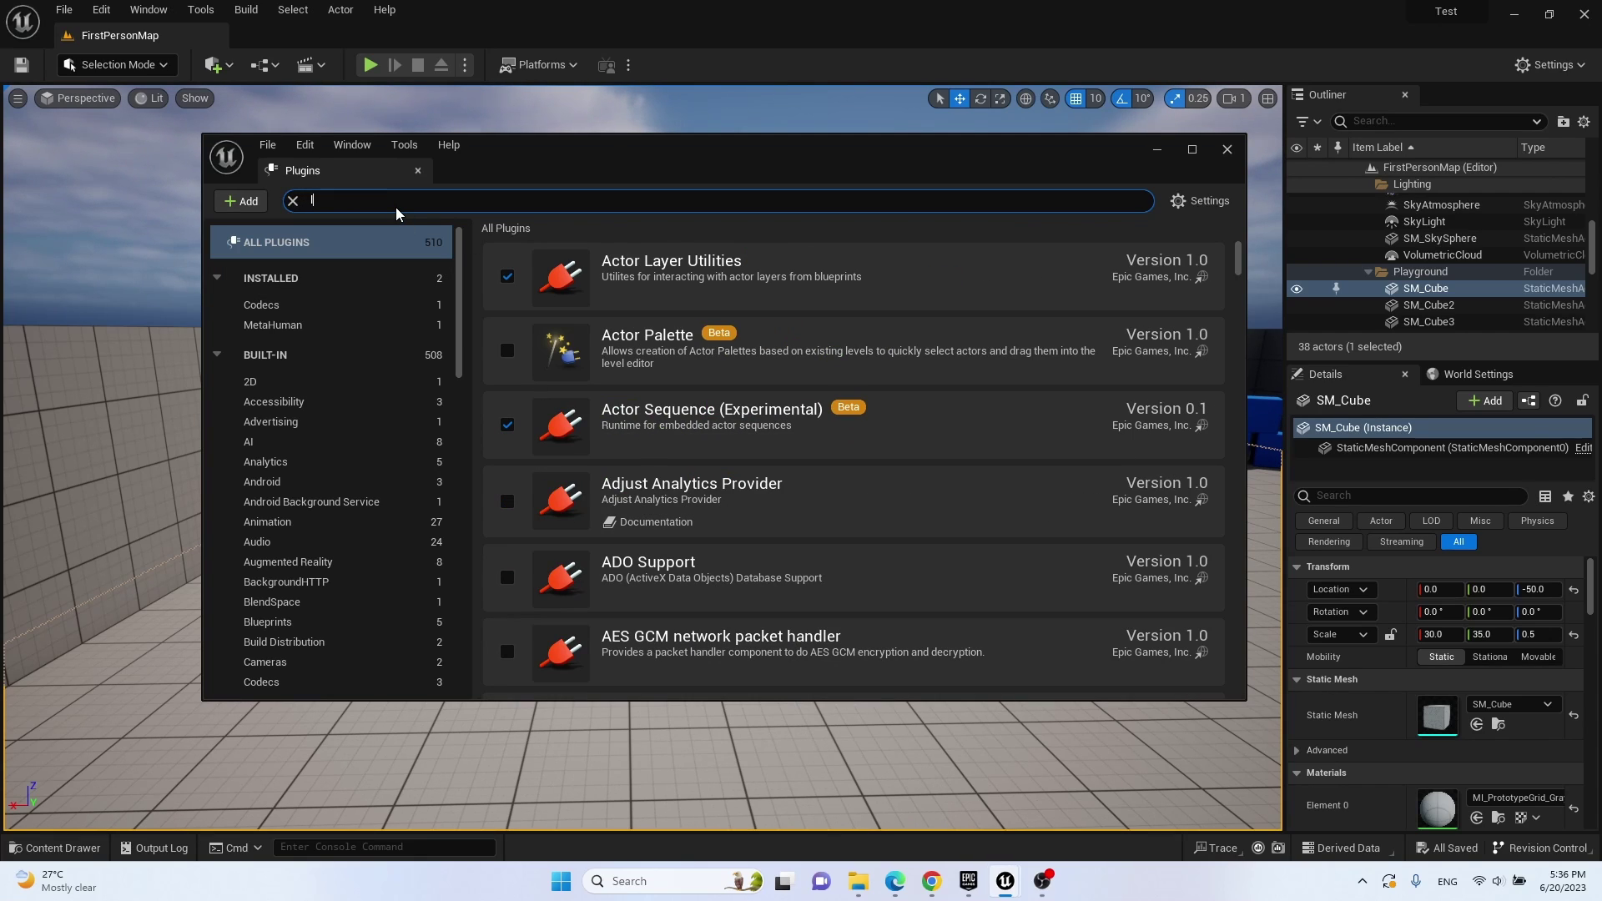
type("livel")
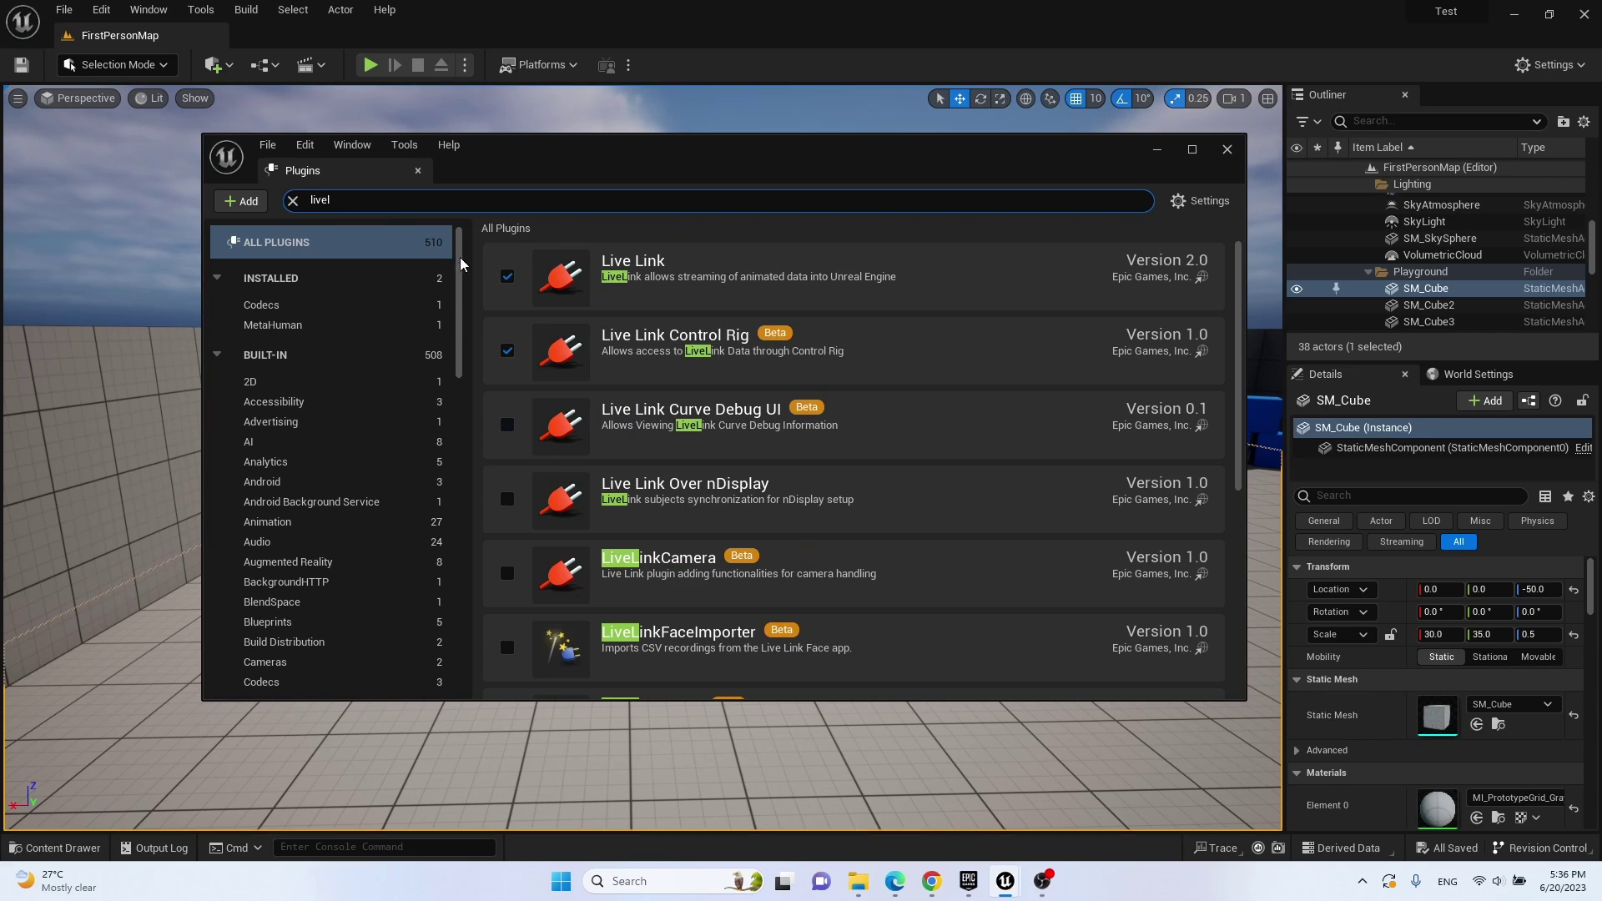
scroll(506, 376, "down", 3)
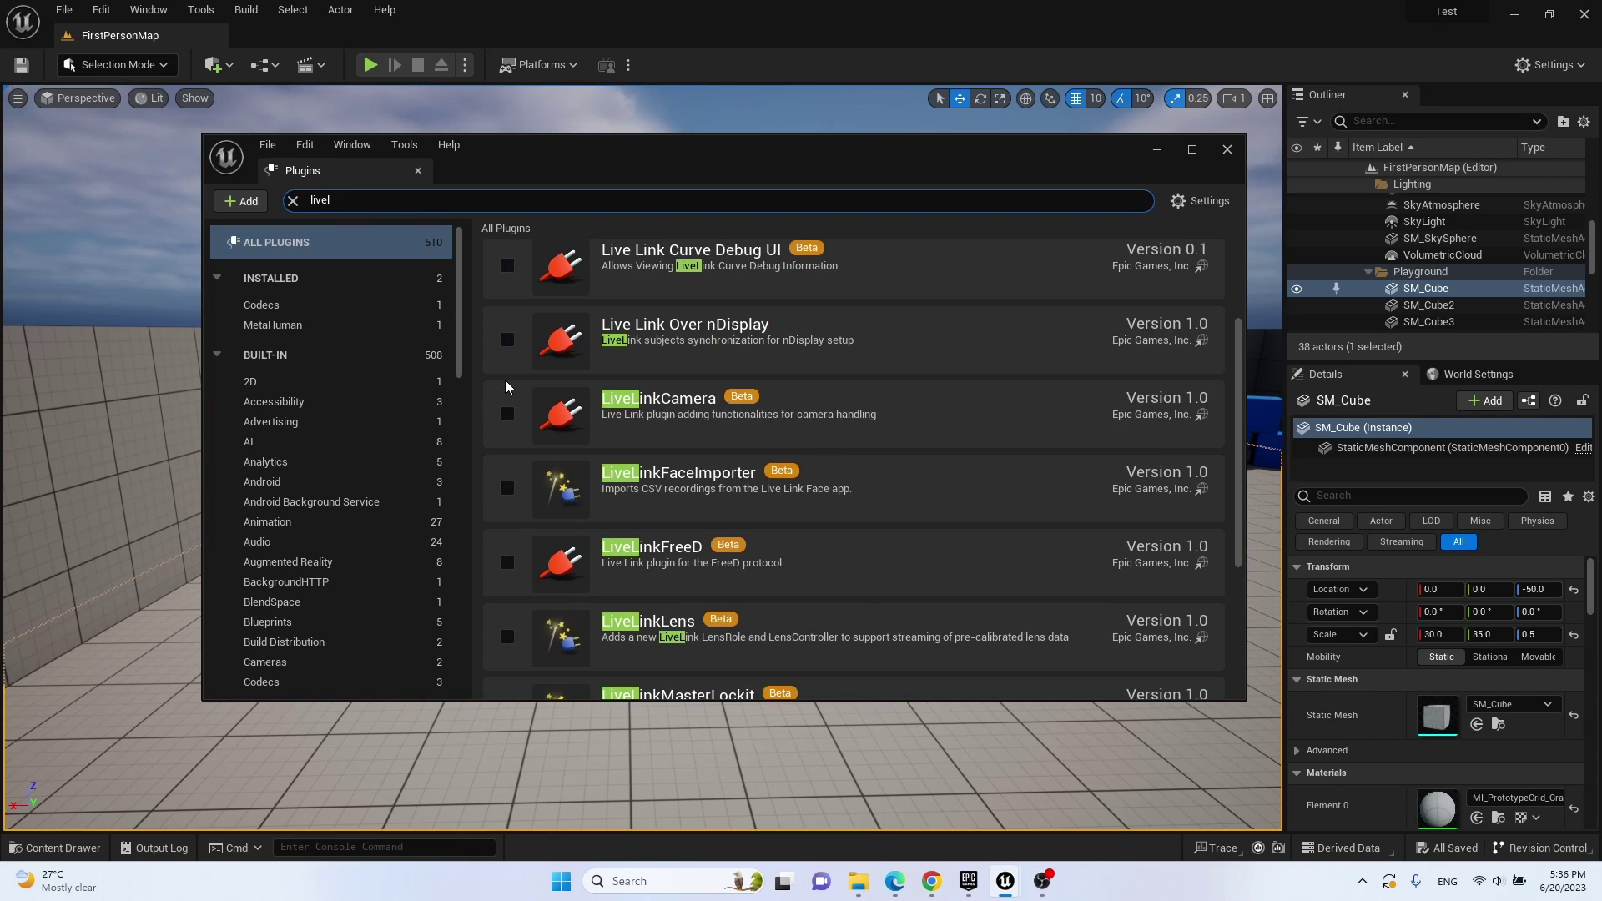
scroll(506, 386, "down", 3)
scroll(493, 417, "up", 6)
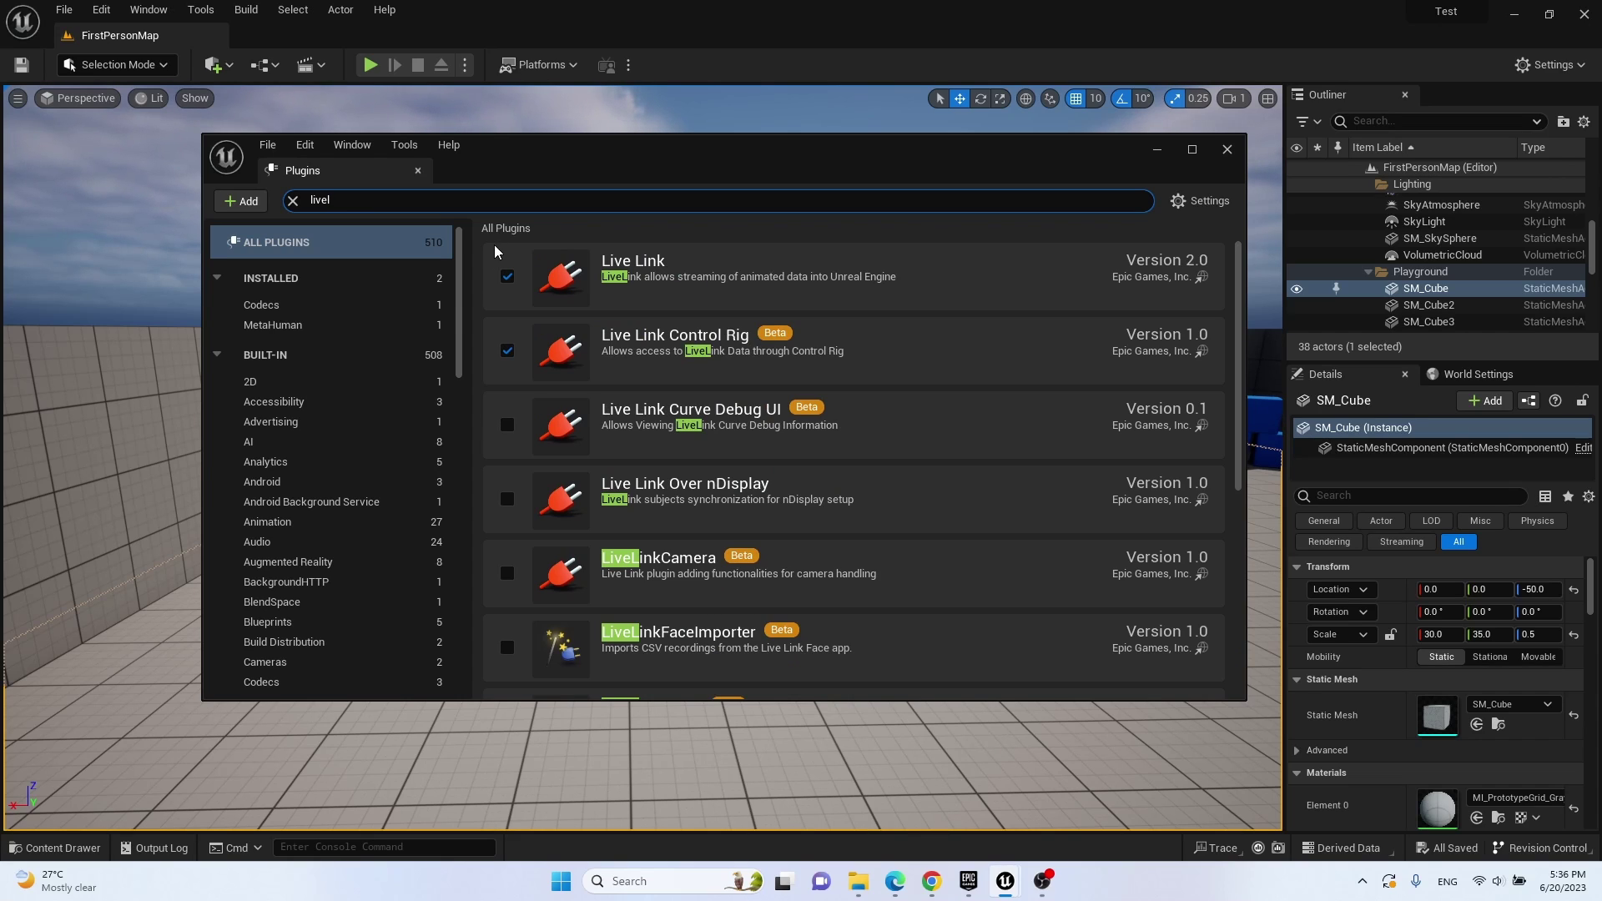
left_click(1226, 149)
Create a MetaHuman Animator Capture Source asset named MyVideos in the Lesson folder.
key("ctrl+space")
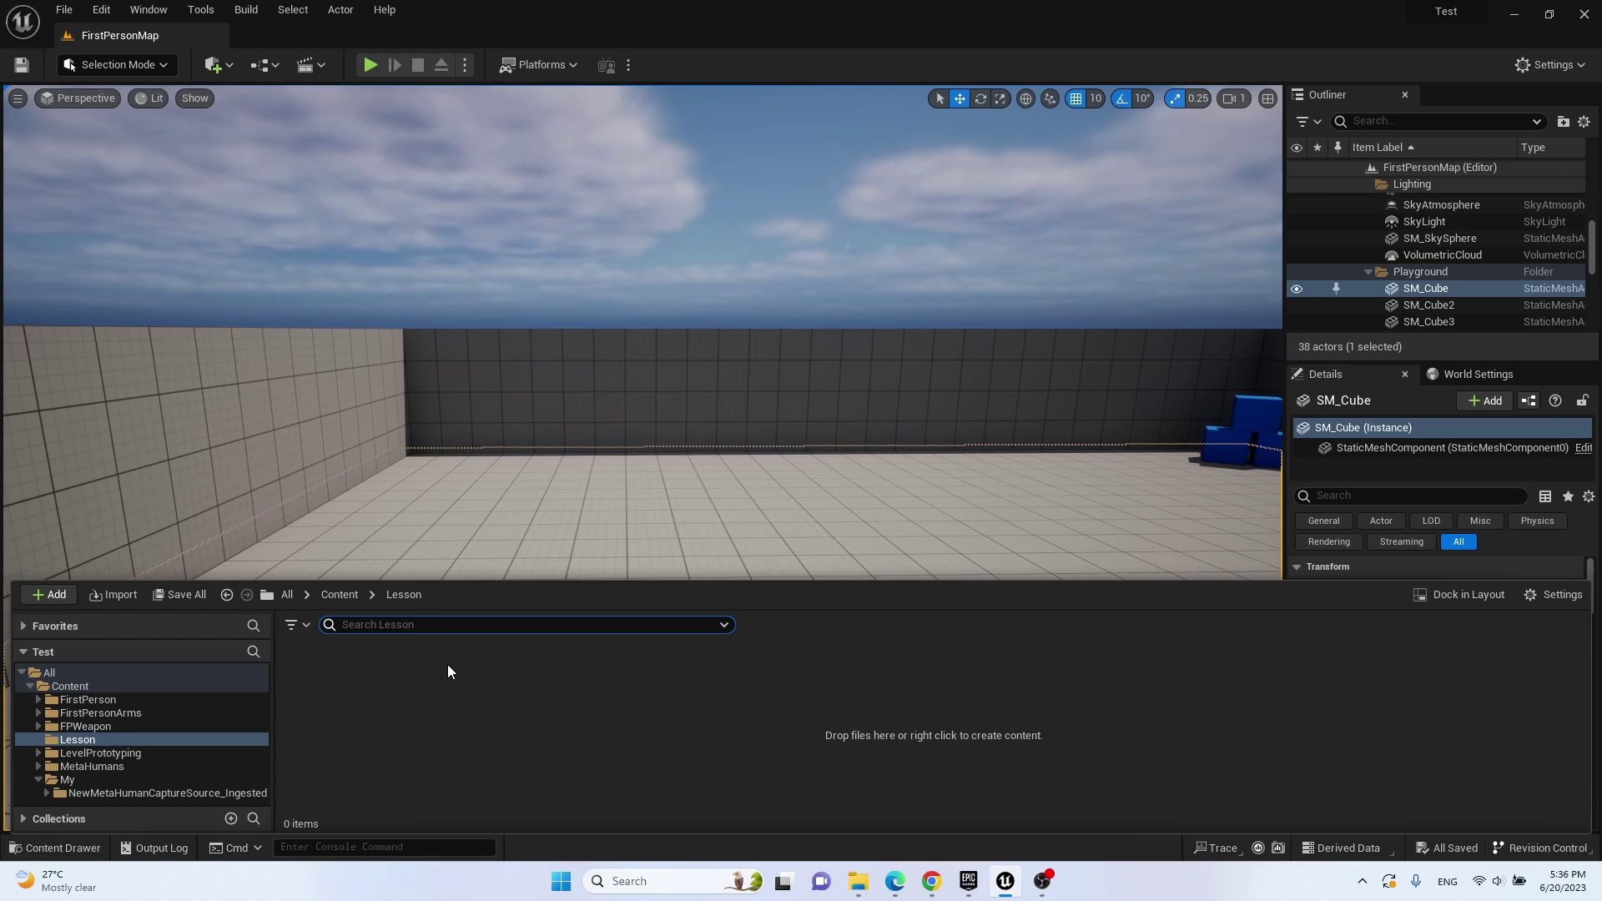
right_click(429, 707)
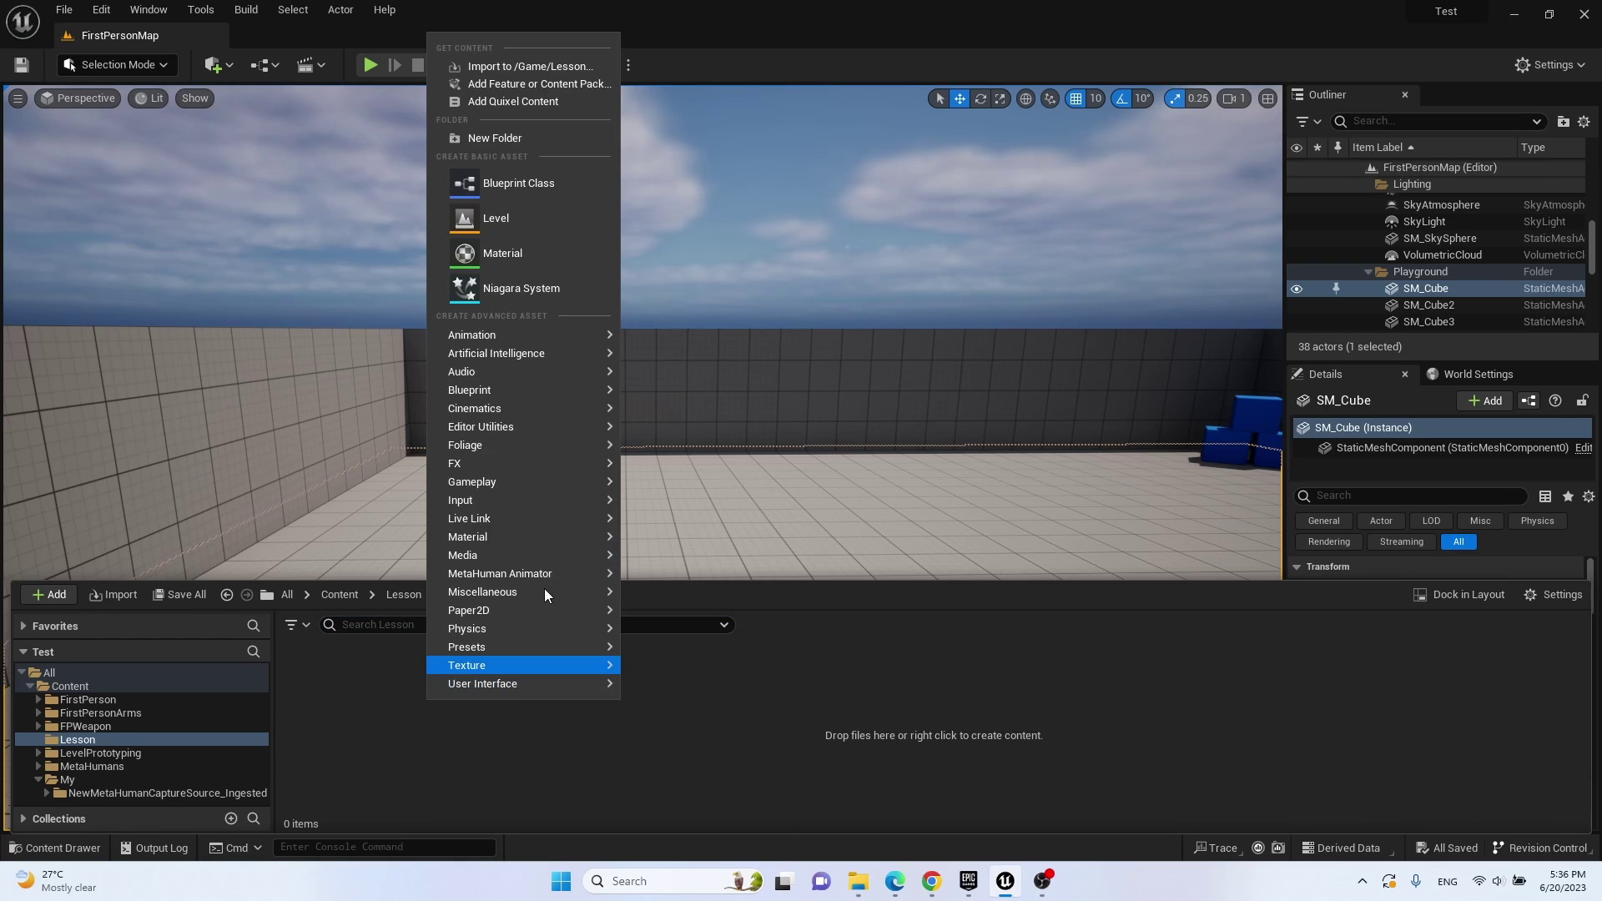
mouse_move(549, 582)
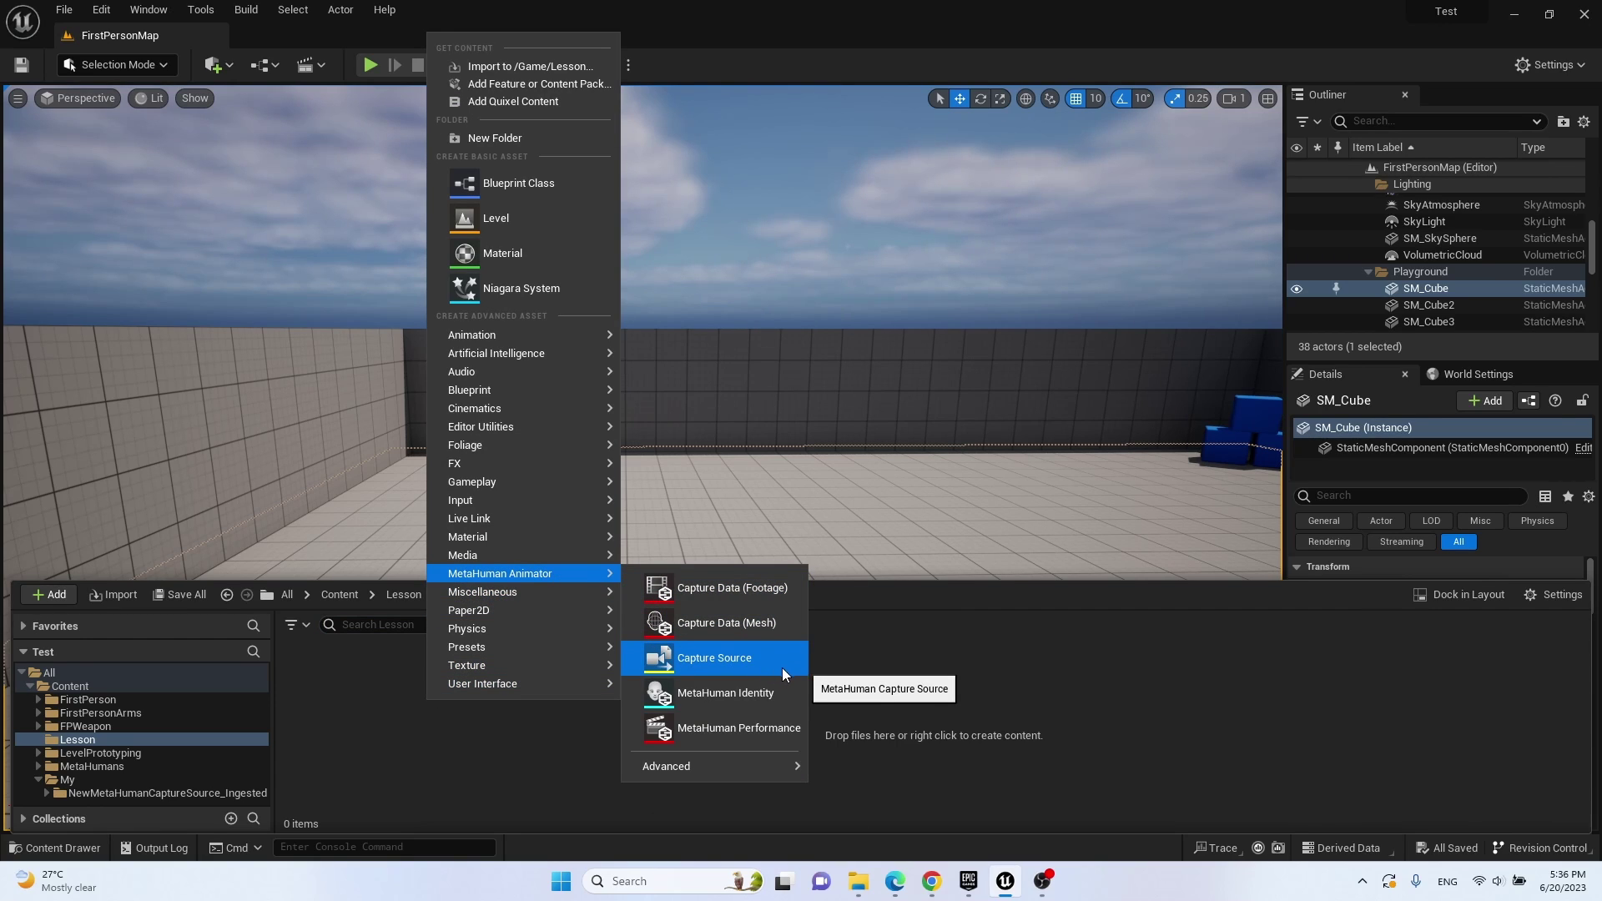
left_click(759, 660)
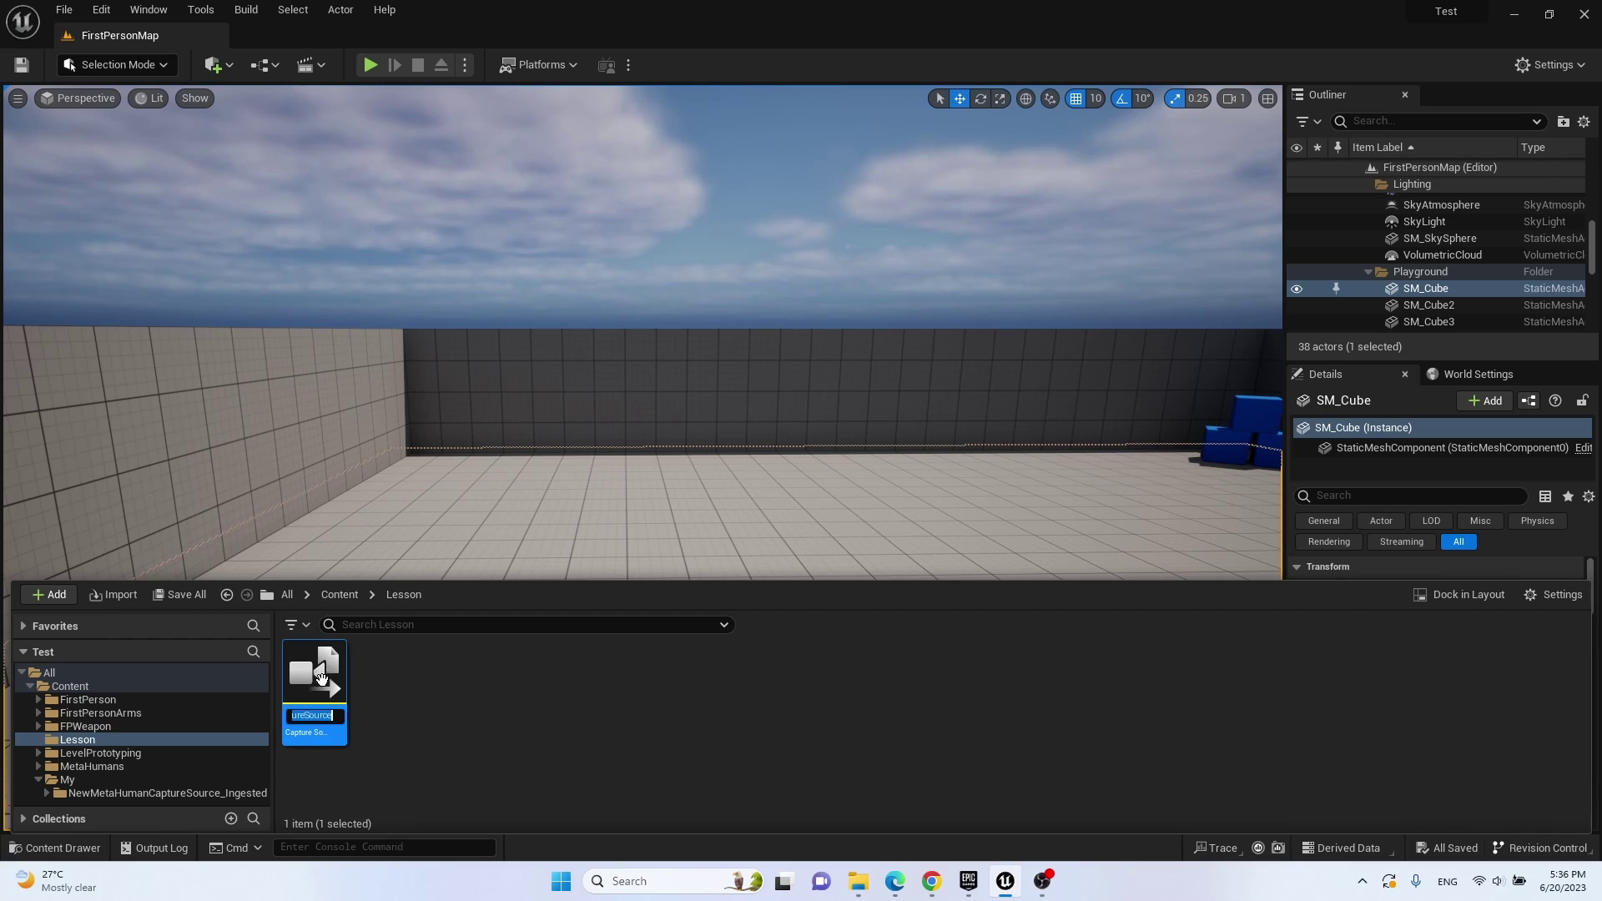
type("MyVideos")
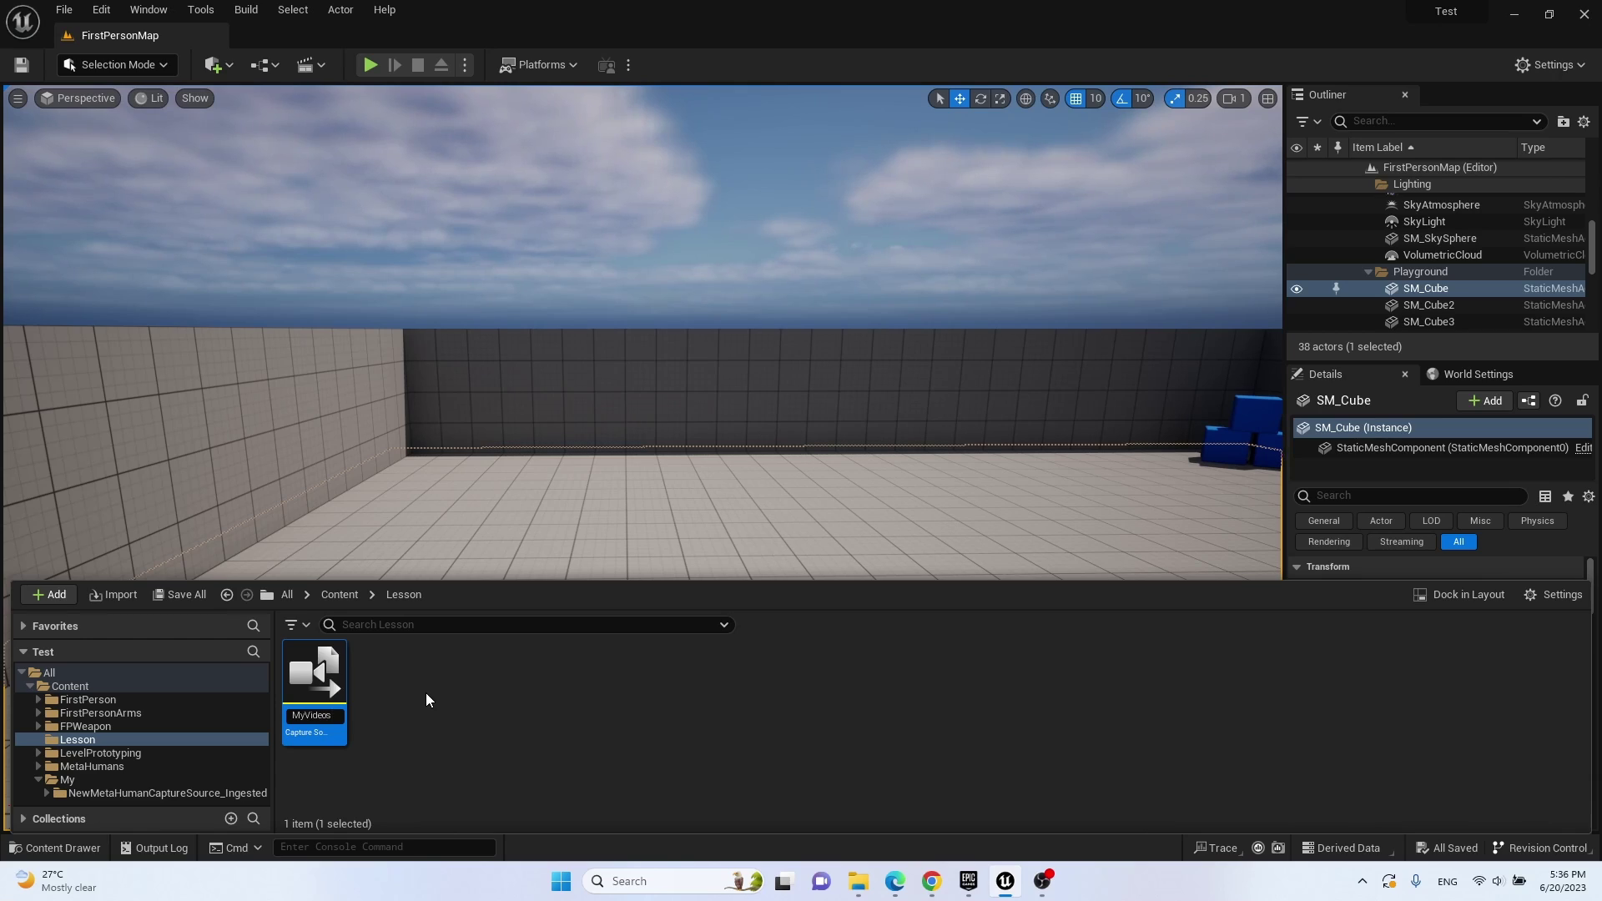
key("Return")
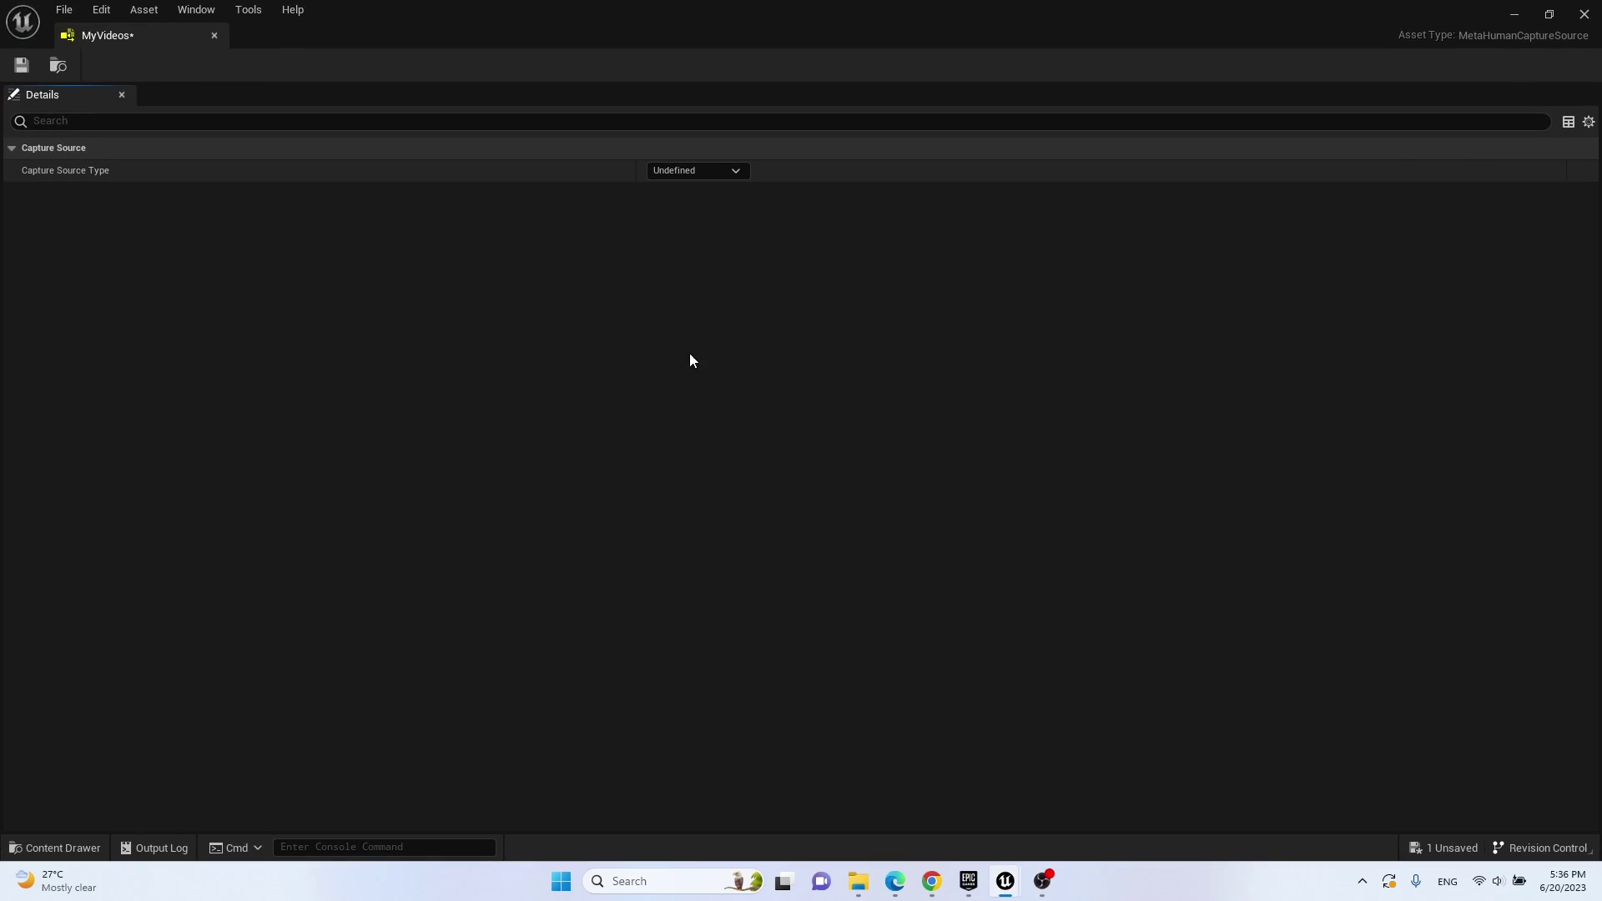
Set the capture source type of MyVideos to LiveLinkFace Archives.
left_click(694, 172)
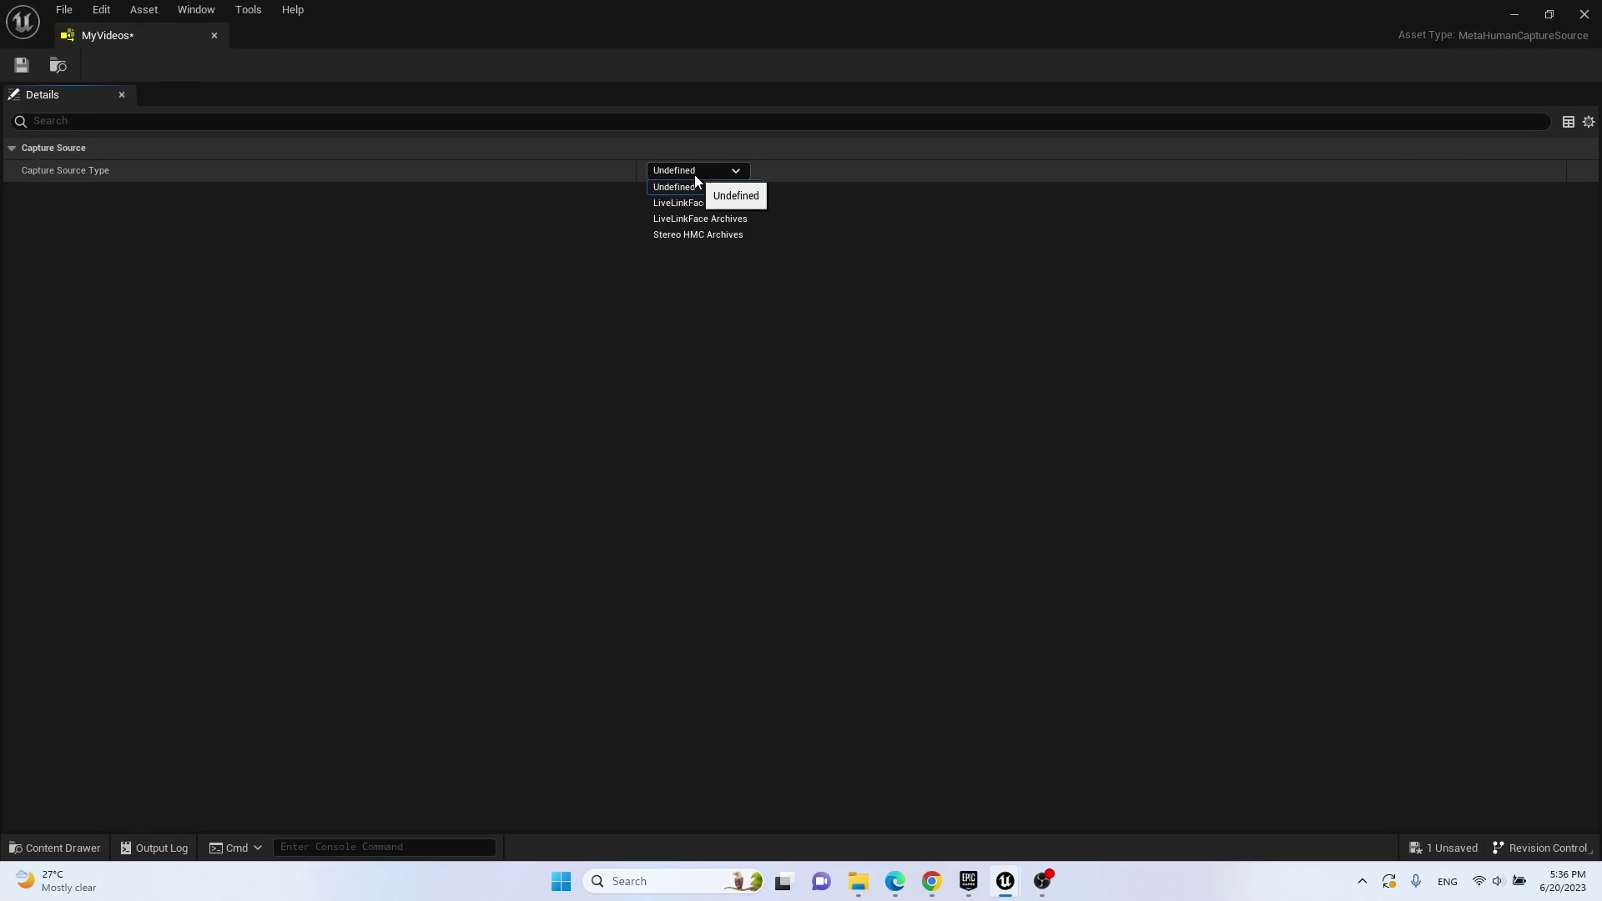
left_click(749, 220)
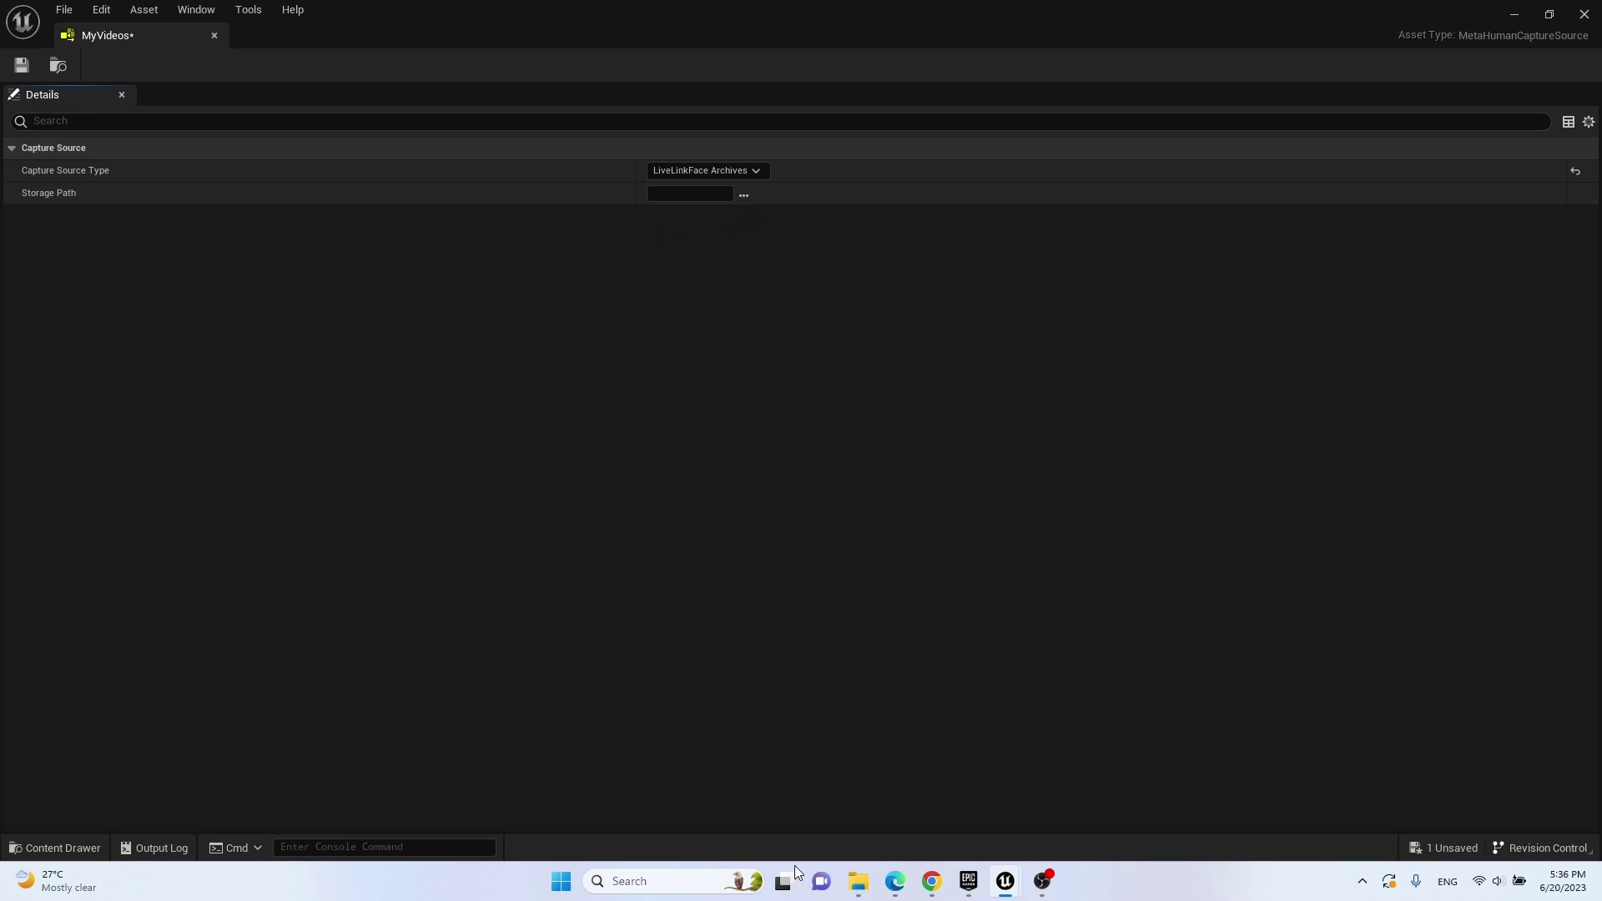
Set the storage path of MyVideos to the Lesson2 folder on the Desktop and save the asset.
left_click(859, 881)
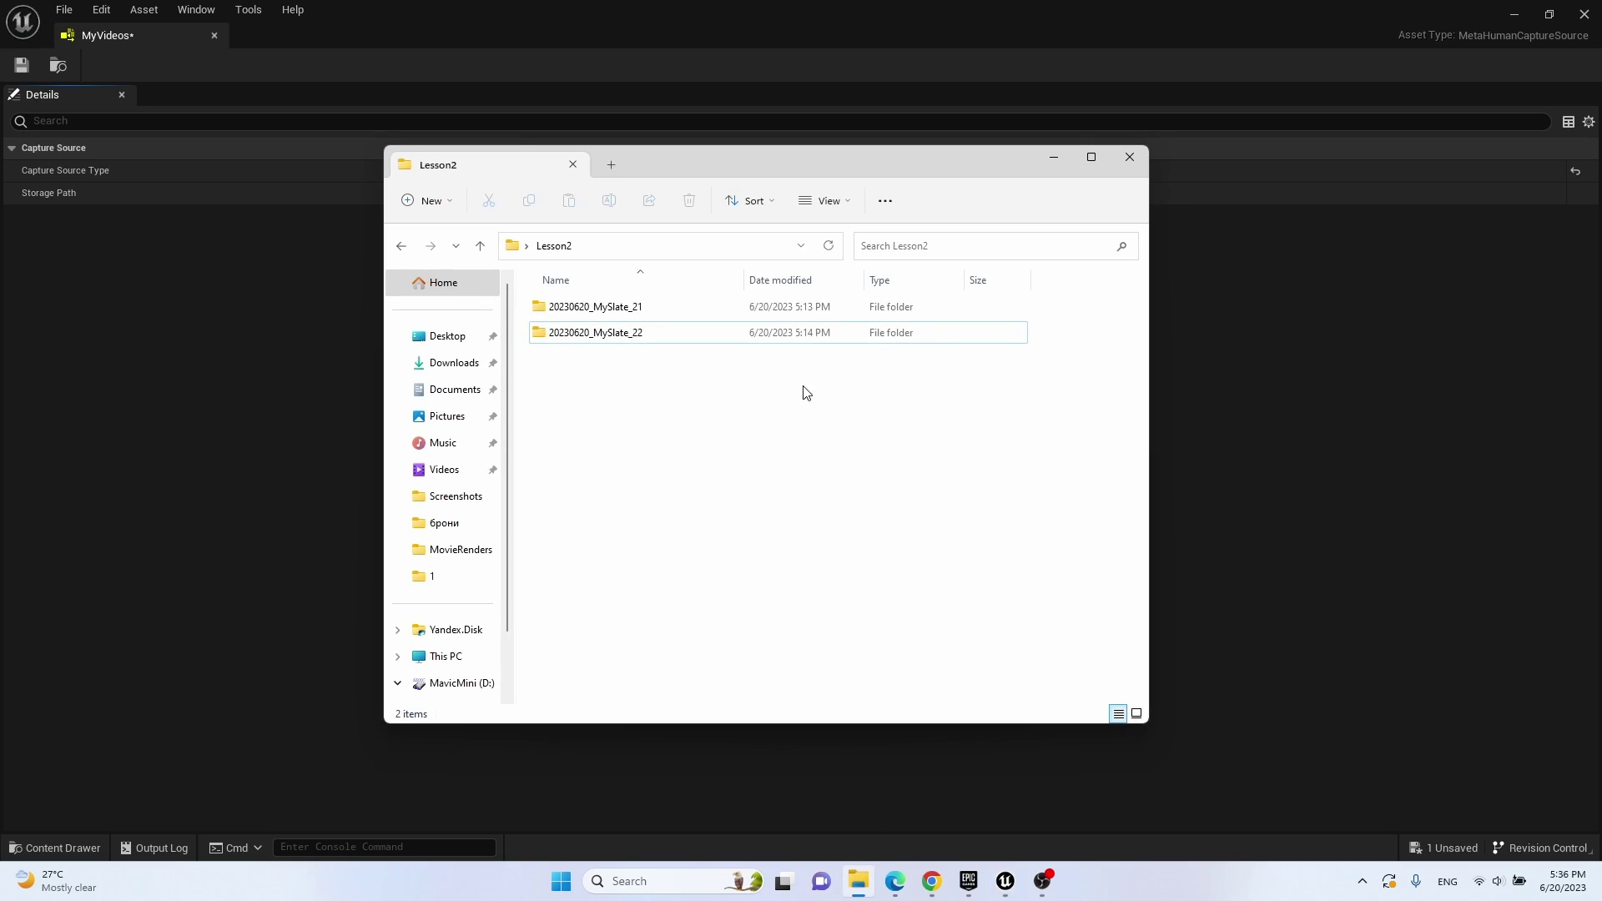
left_click(696, 247)
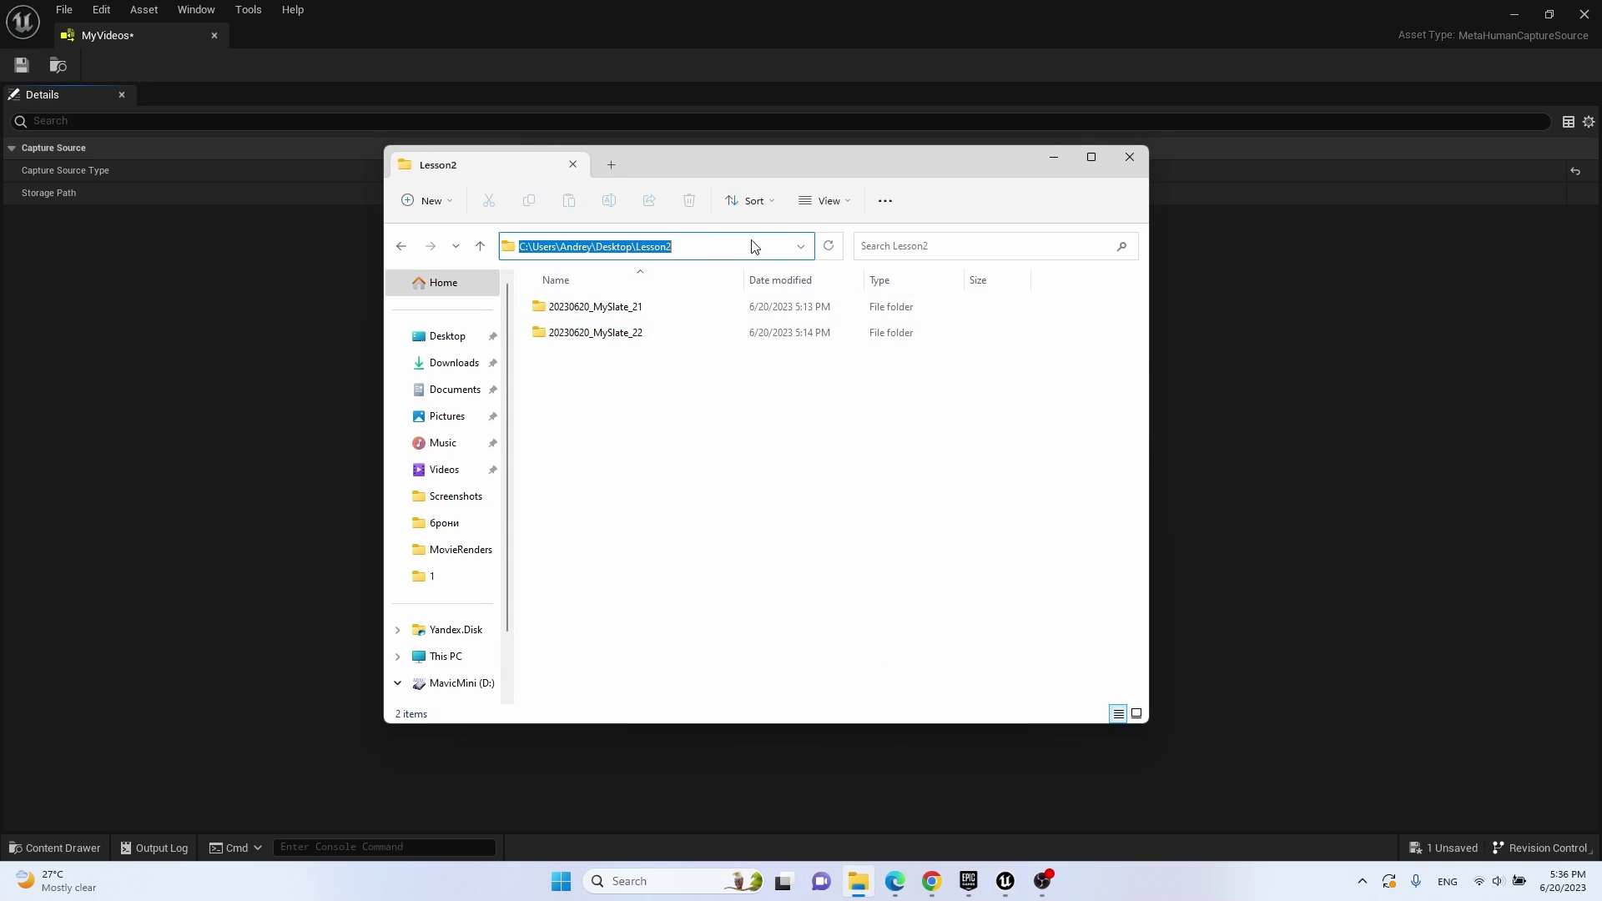
left_click(1053, 170)
left_click(743, 195)
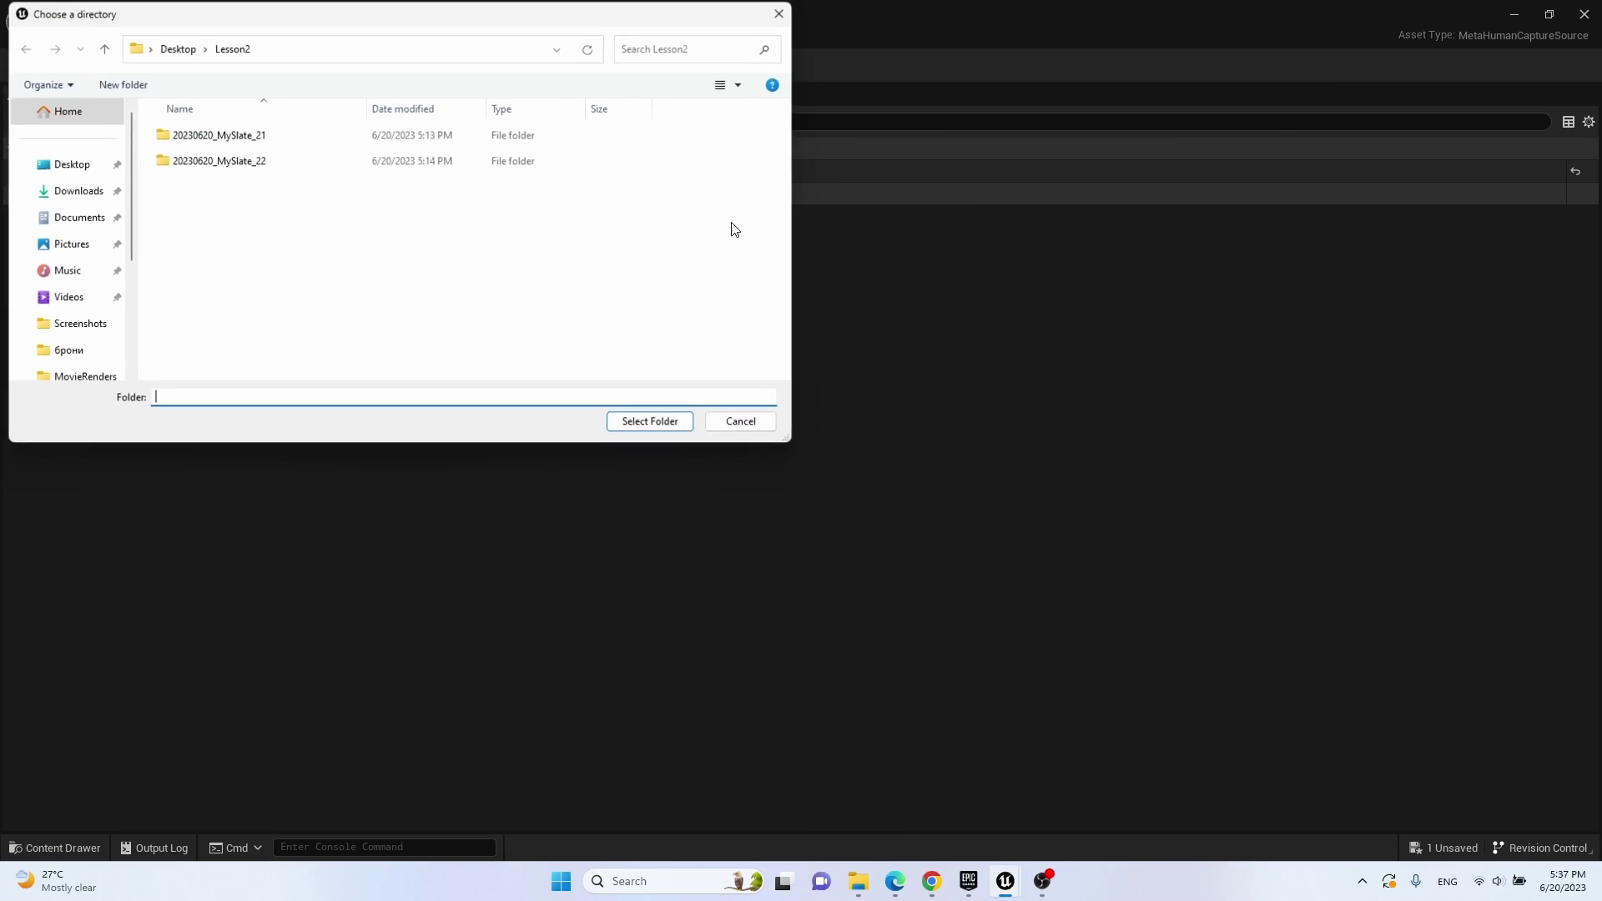
left_click(418, 52)
key("Escape")
left_click(654, 422)
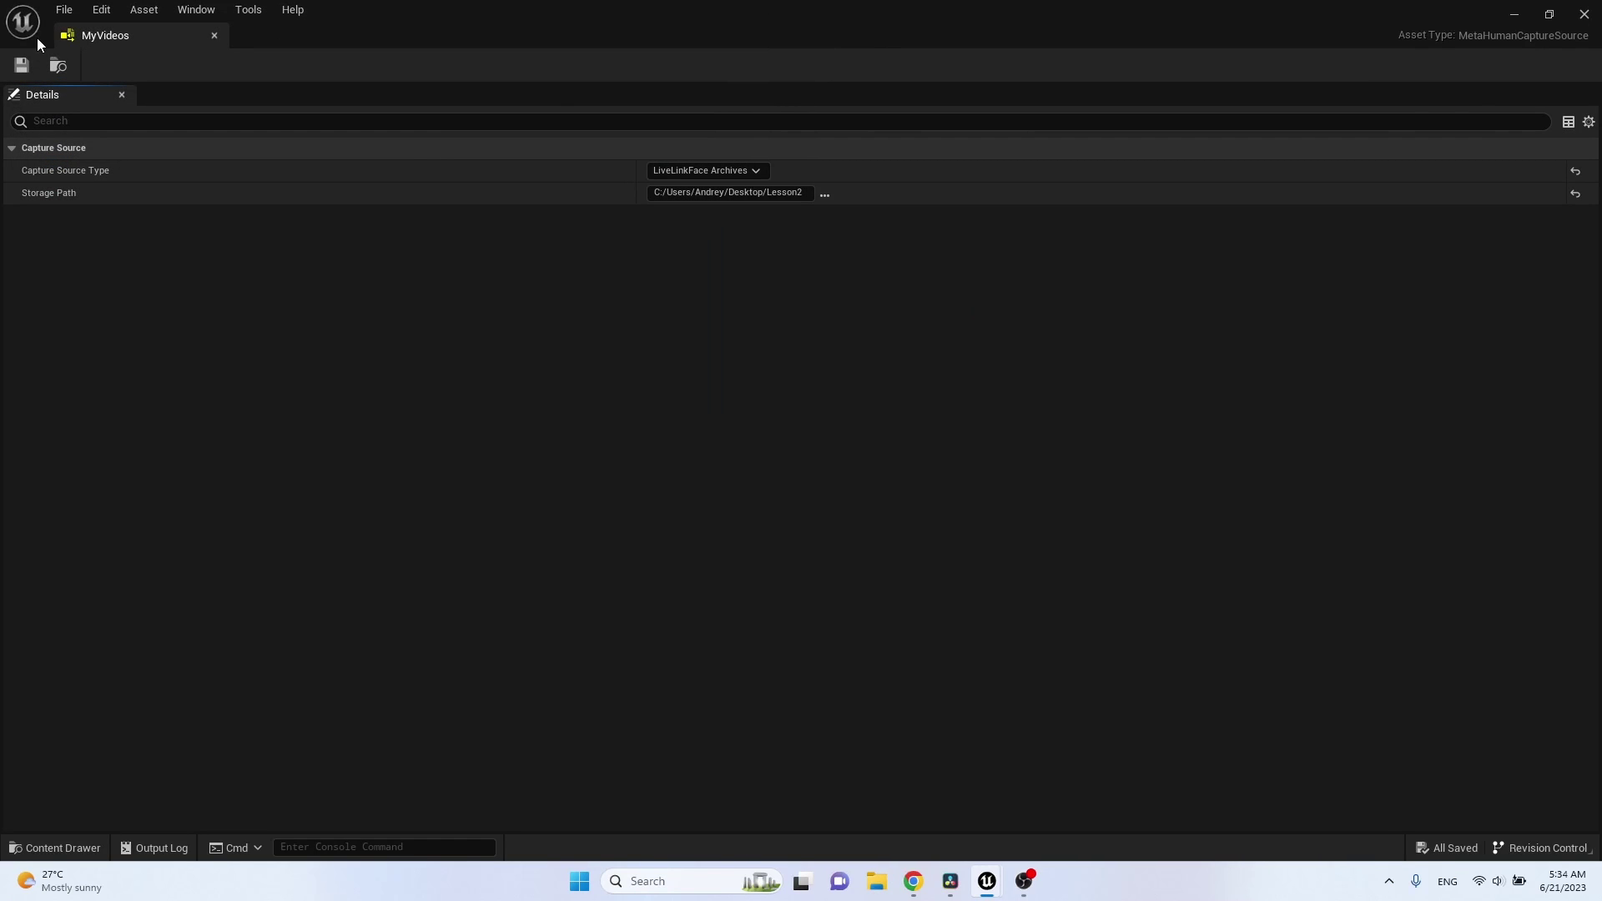
left_click(23, 67)
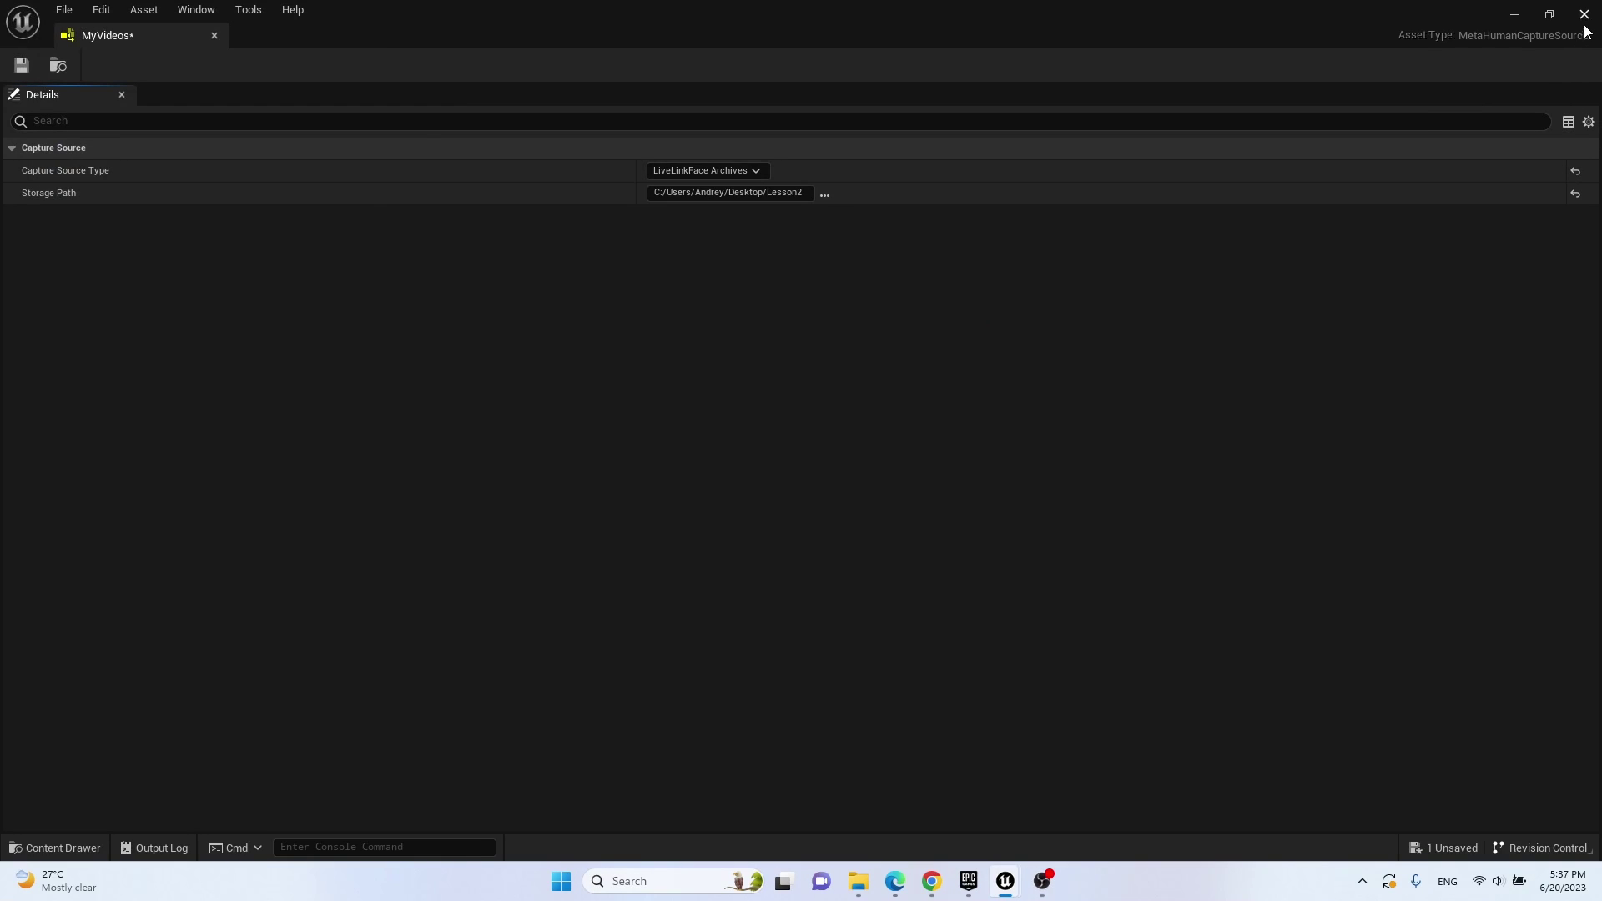
Close the MyVideos asset editor, open the Capture Manager and select the MyVideos capture source.
left_click(1586, 18)
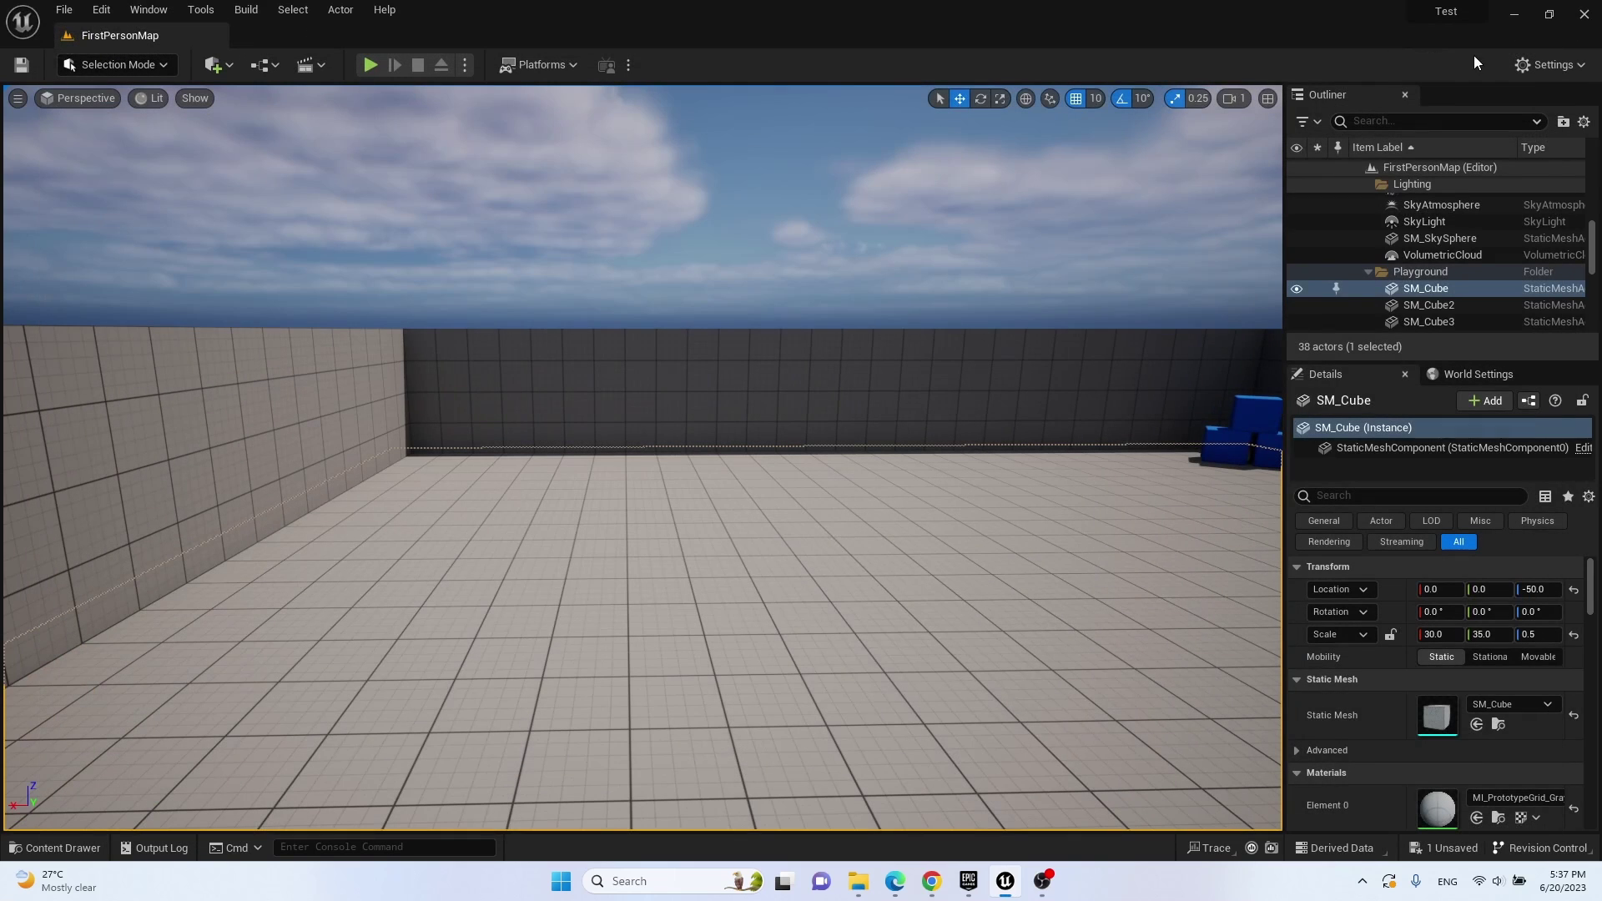
left_click(200, 9)
left_click(306, 161)
left_click(362, 299)
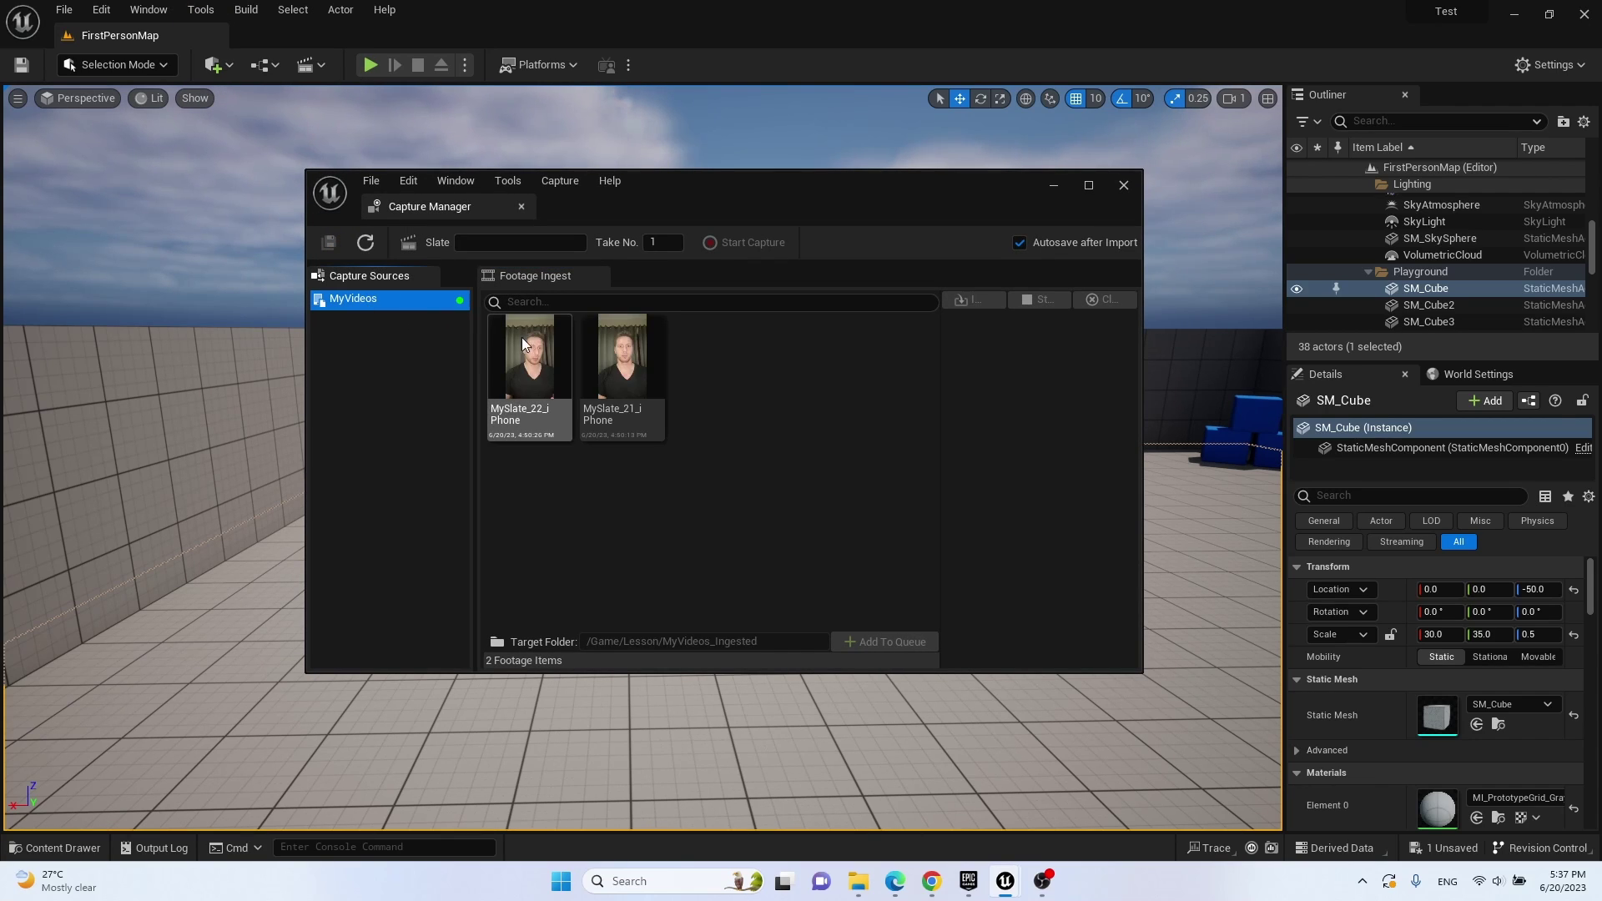
Queue the takes MySlate_22_iPhone and MySlate_21_iPhone and import them, closing the Capture Manager when done.
left_click(525, 355)
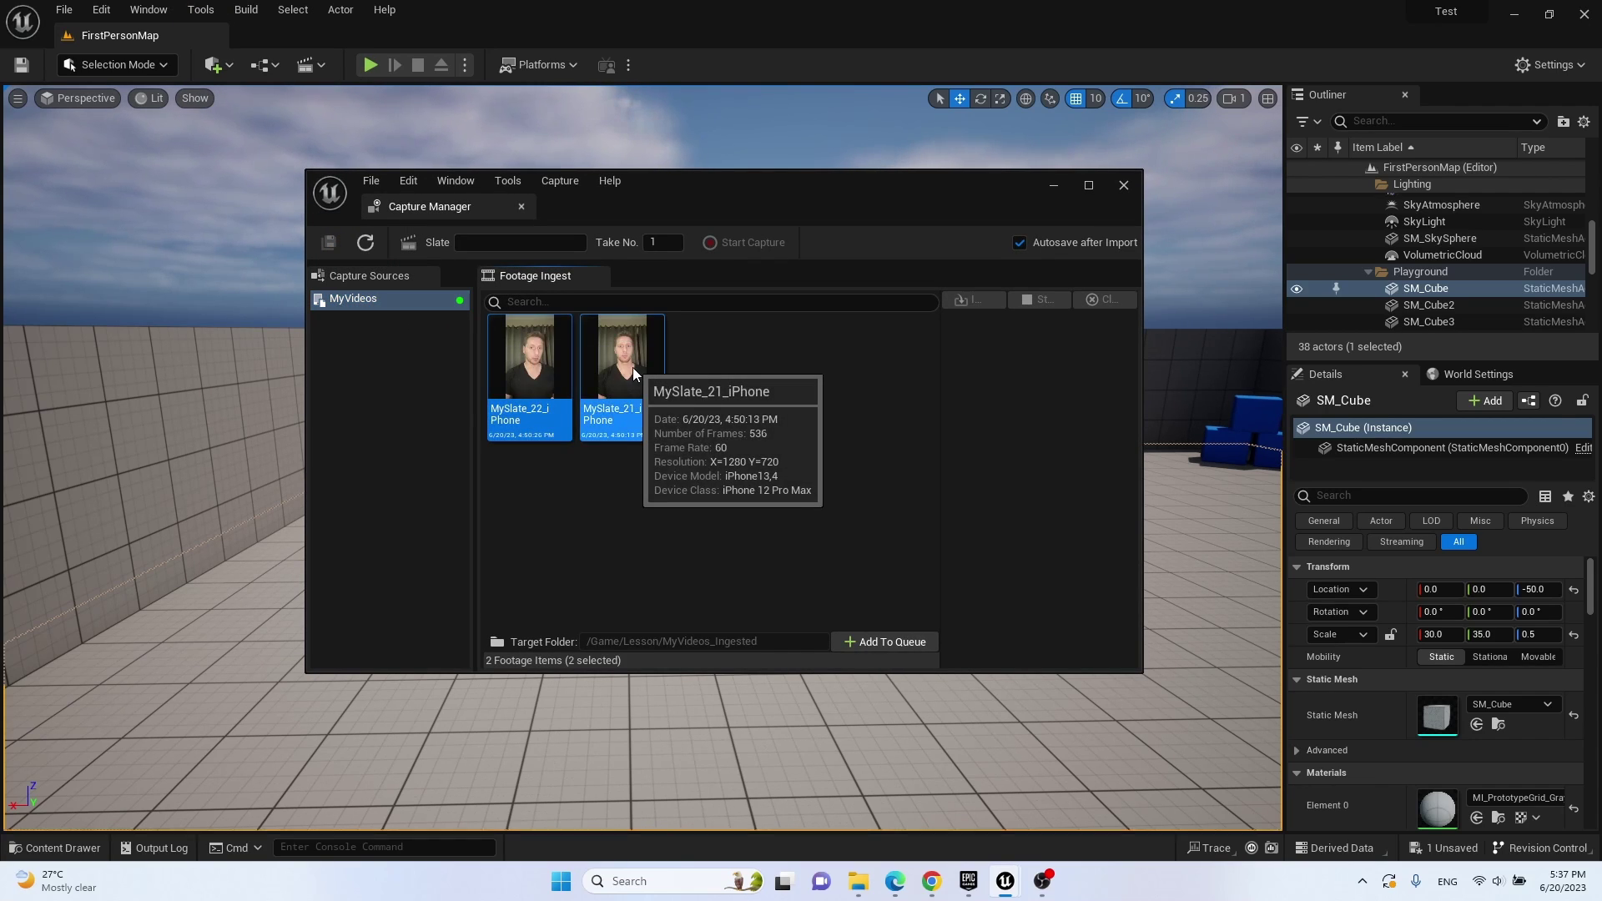
left_click(647, 388, "ctrl")
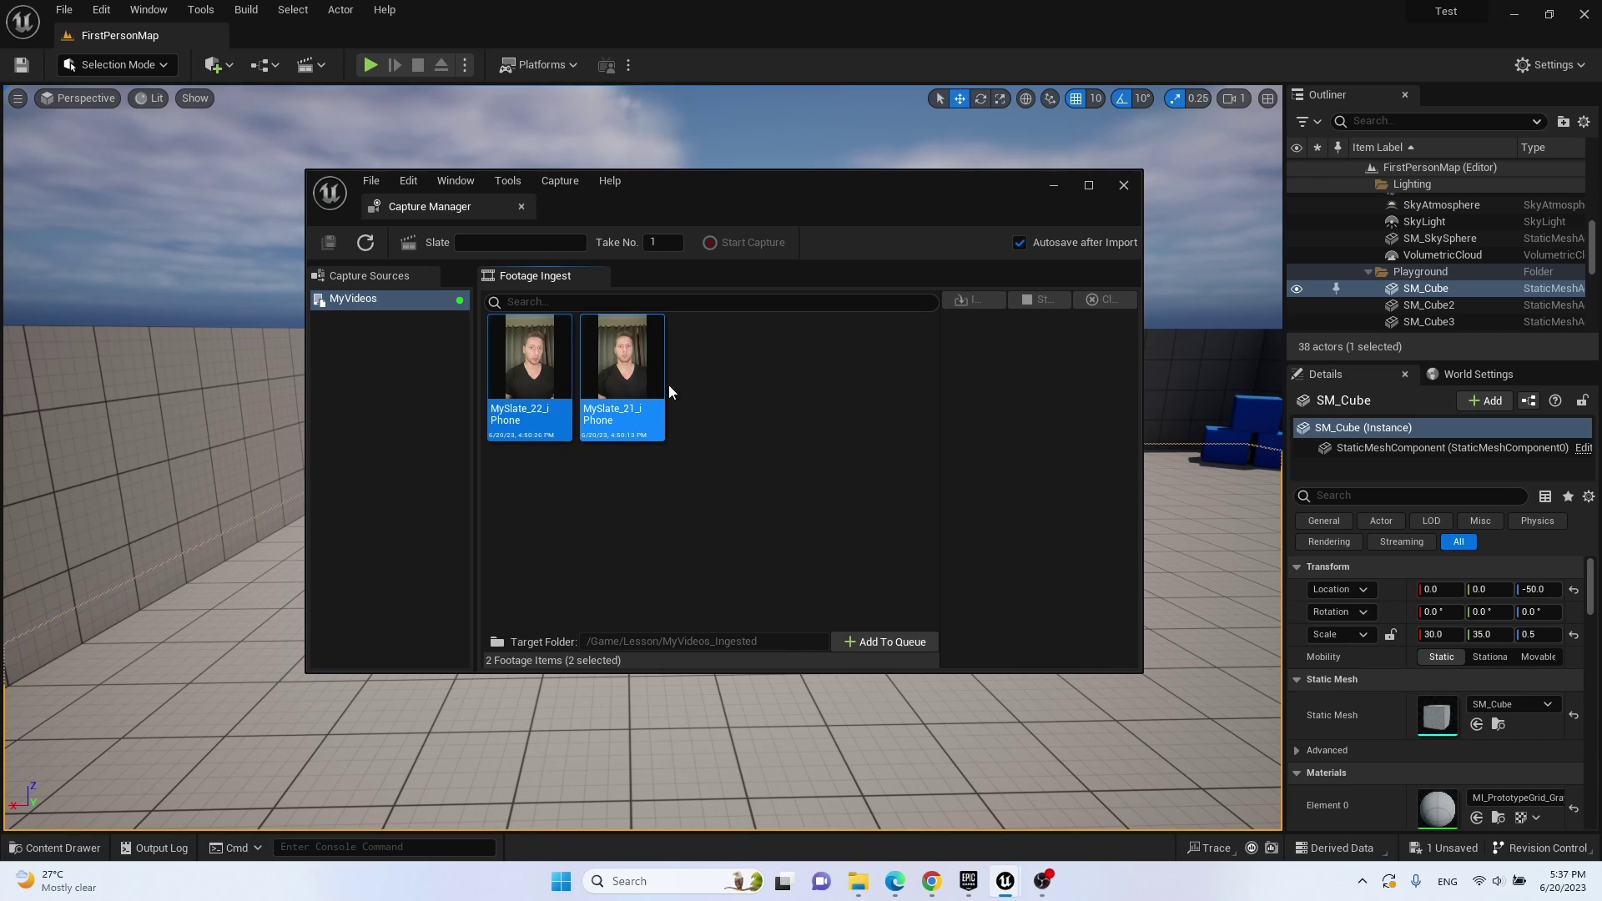
left_click(899, 644)
left_click(975, 300)
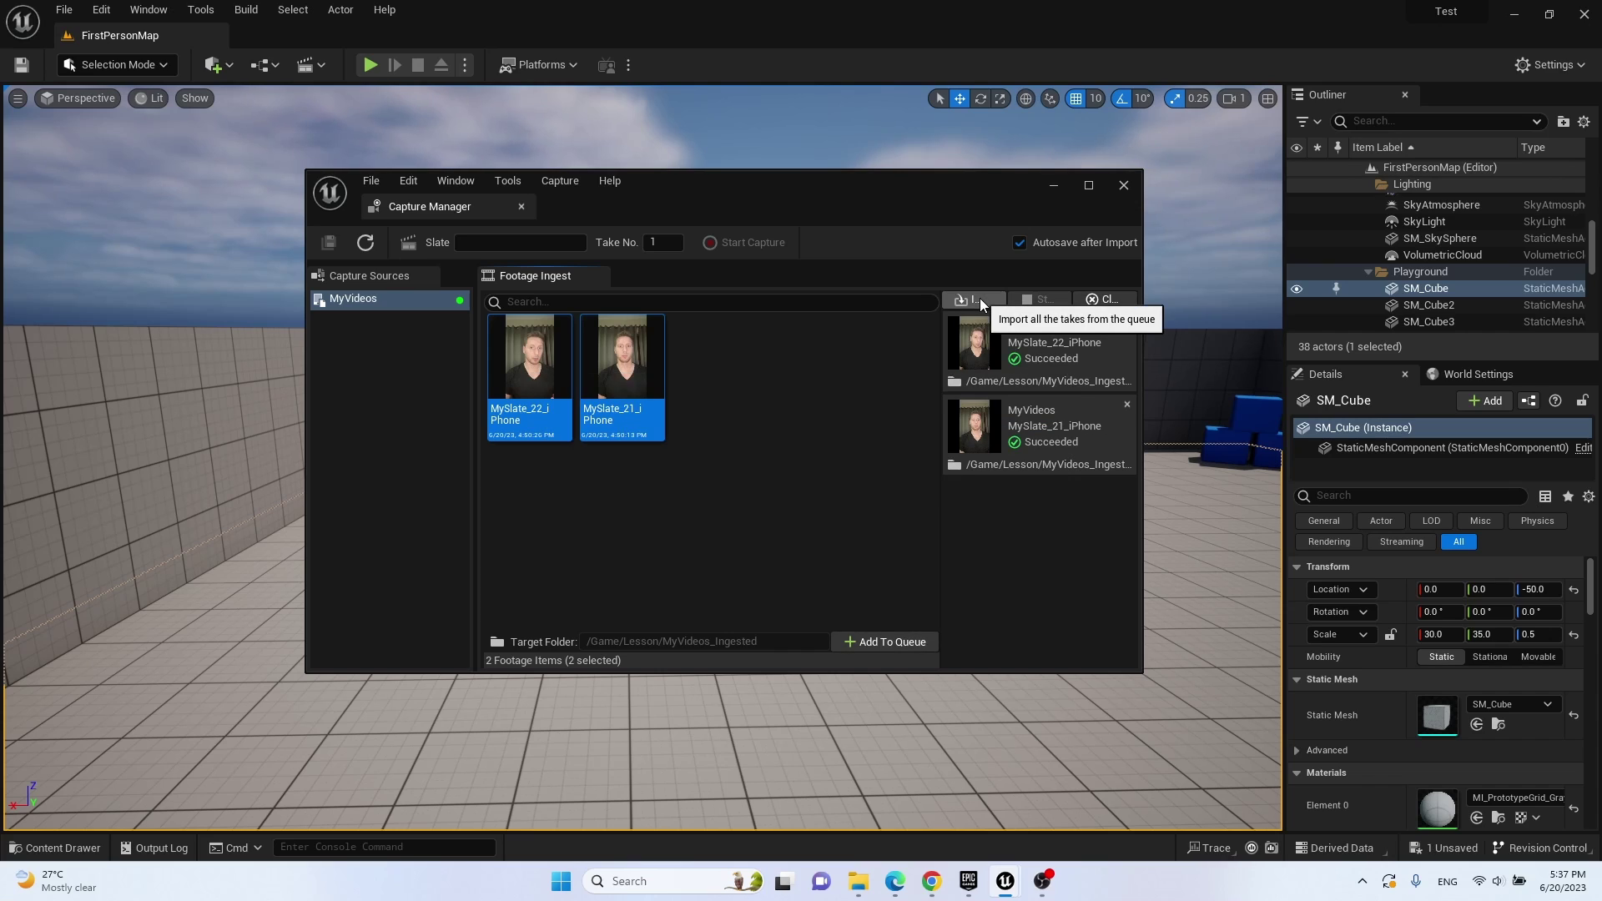
left_click(1133, 187)
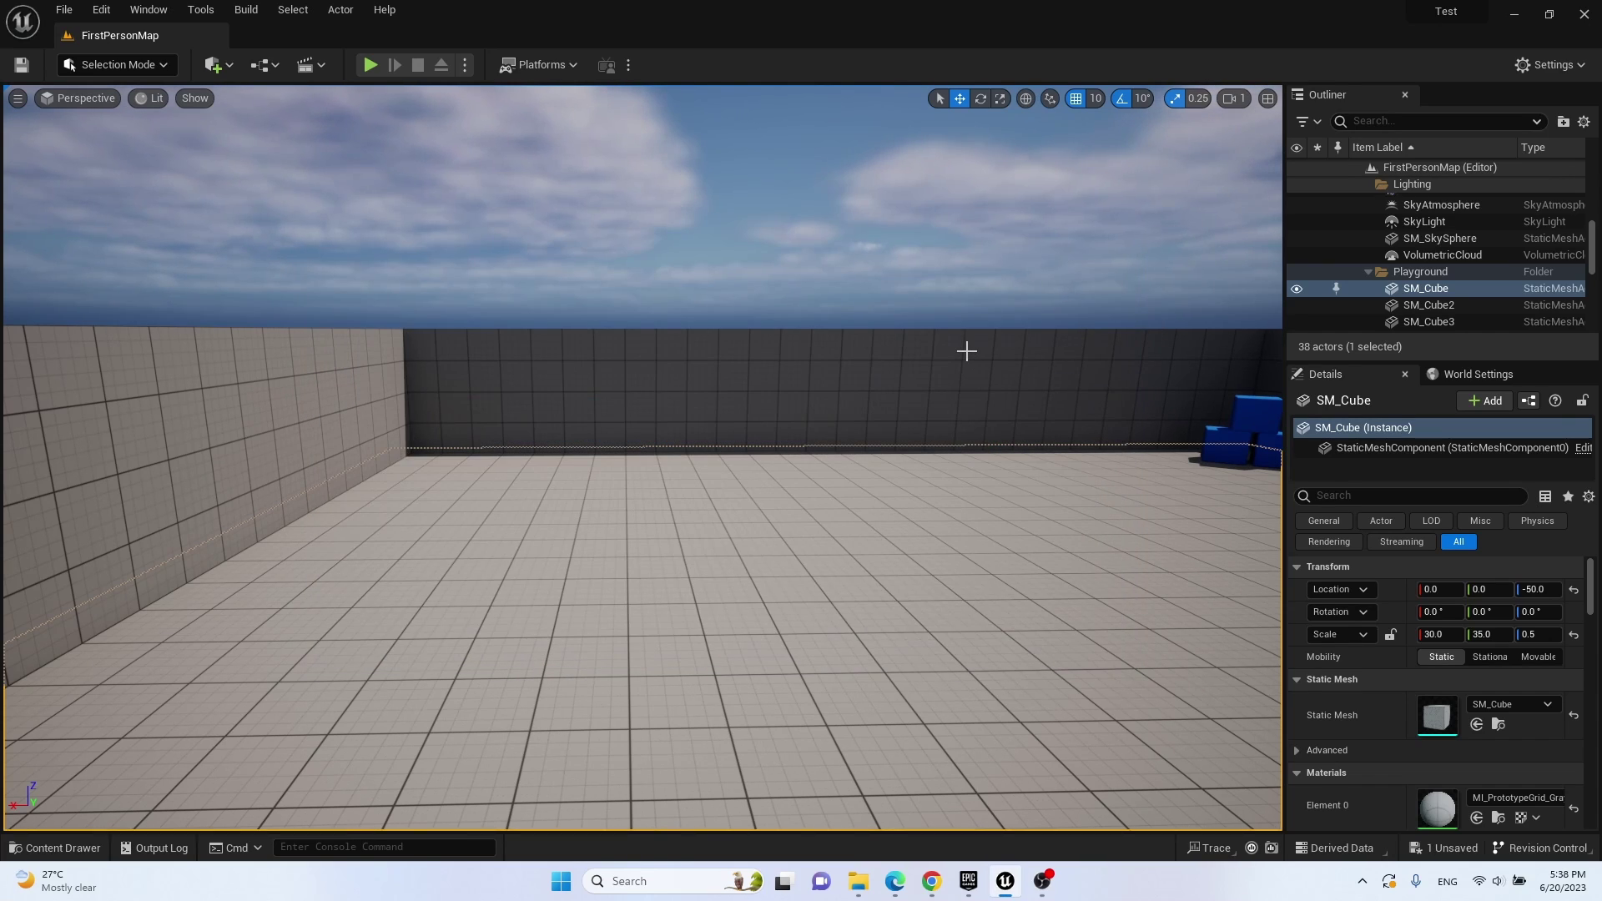
Create a MetaHuman Identity asset named MeMHnew in the Lesson folder.
key("ctrl+space")
right_click(457, 692)
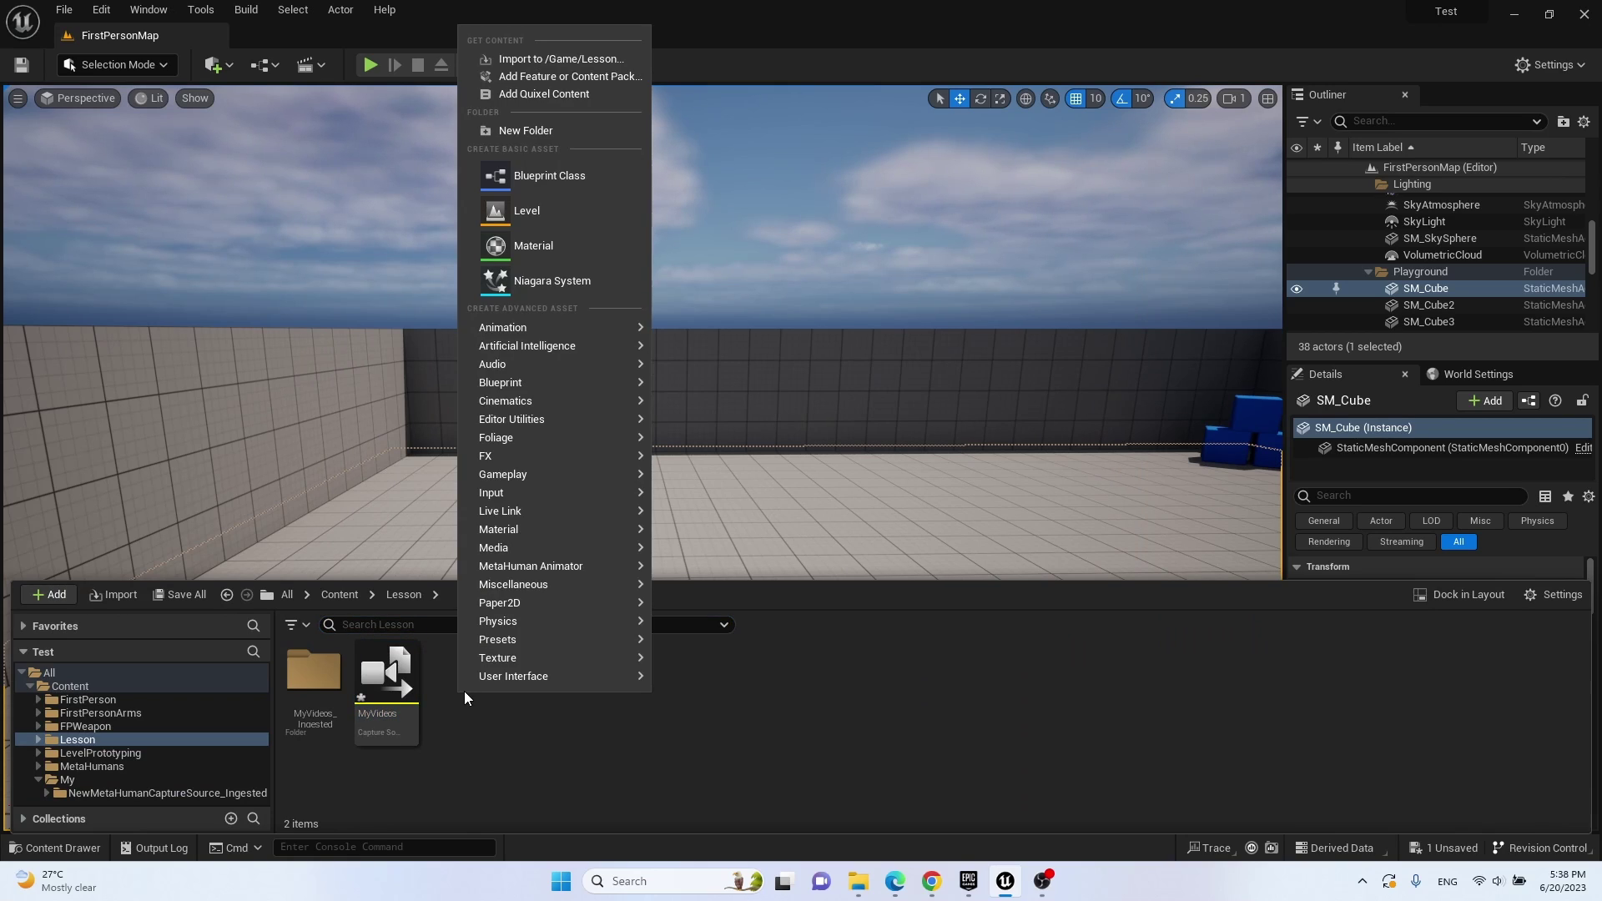
mouse_move(557, 569)
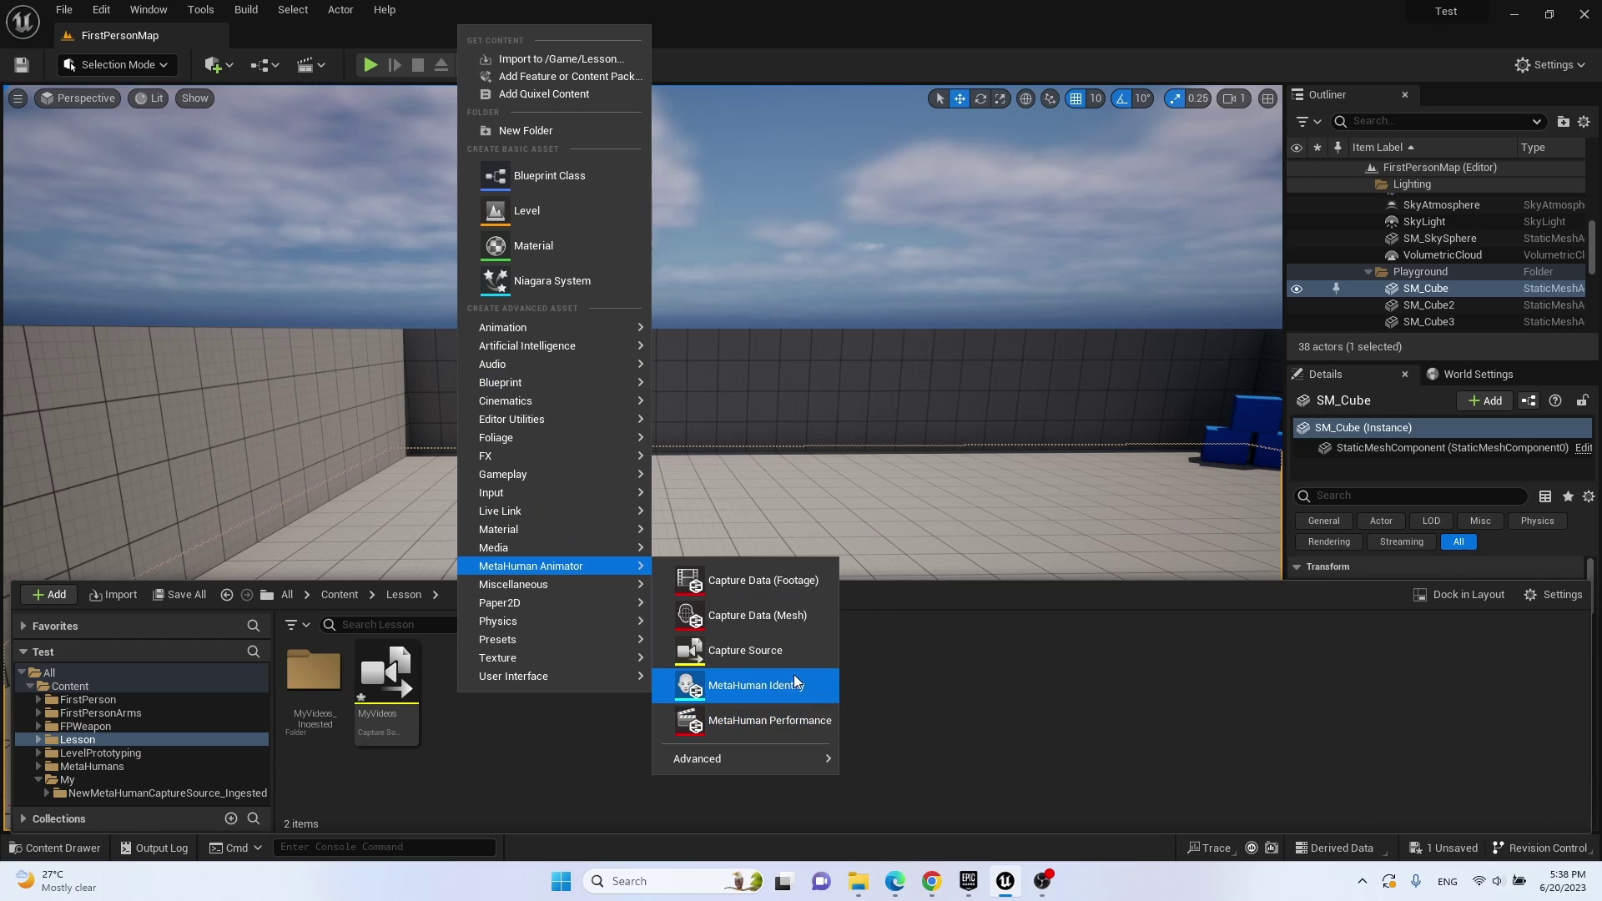
left_click(756, 685)
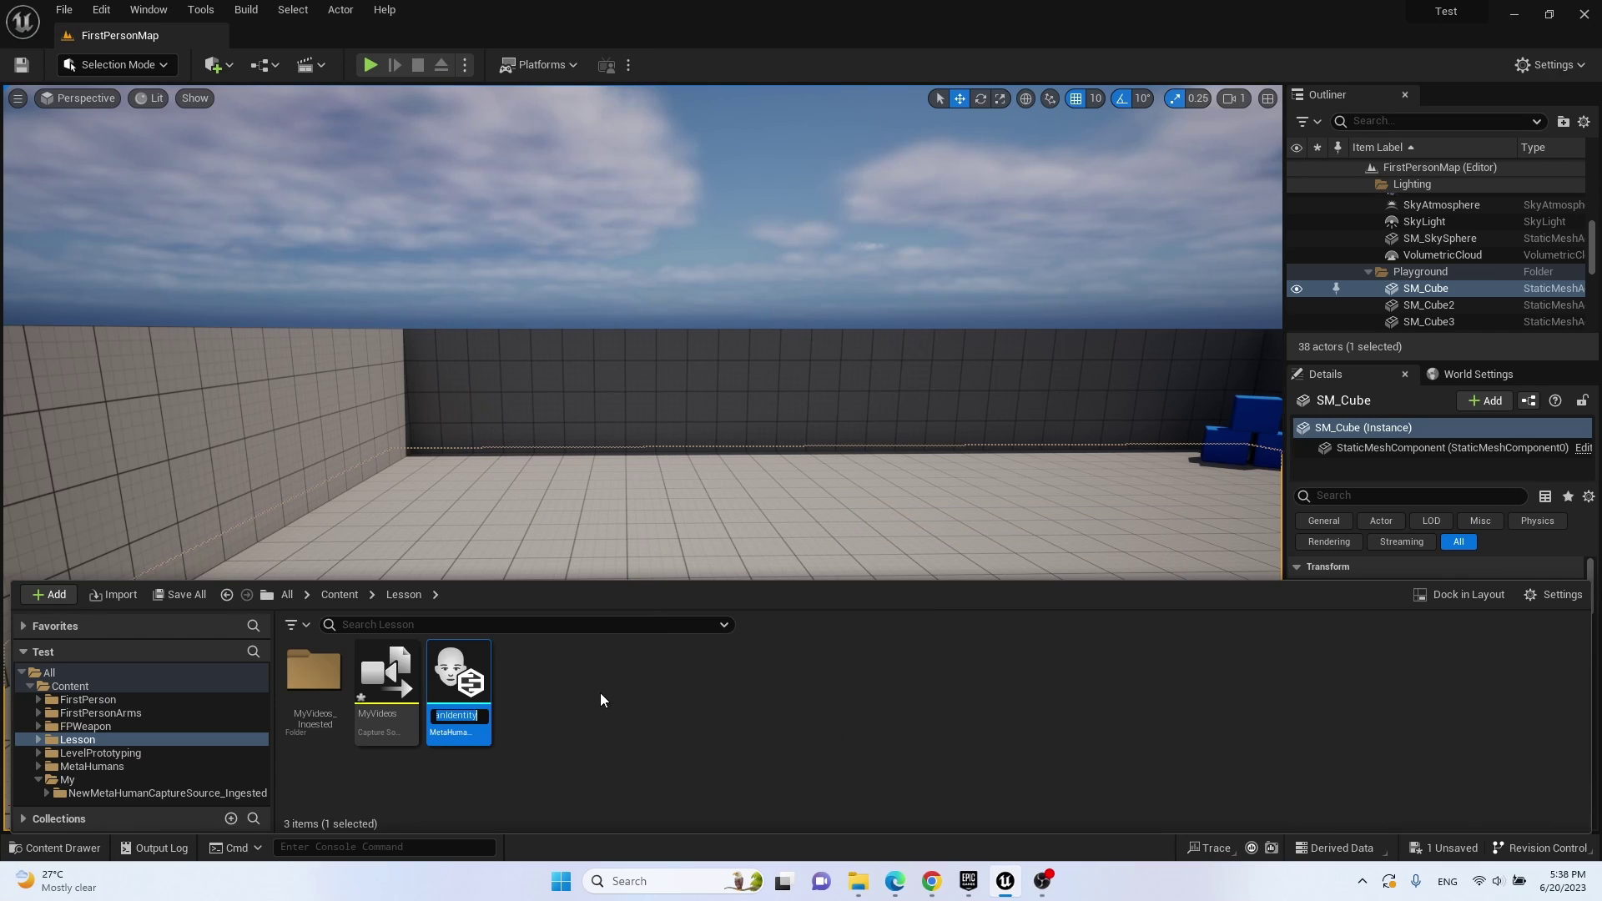
type("Me")
type("MH")
type("new")
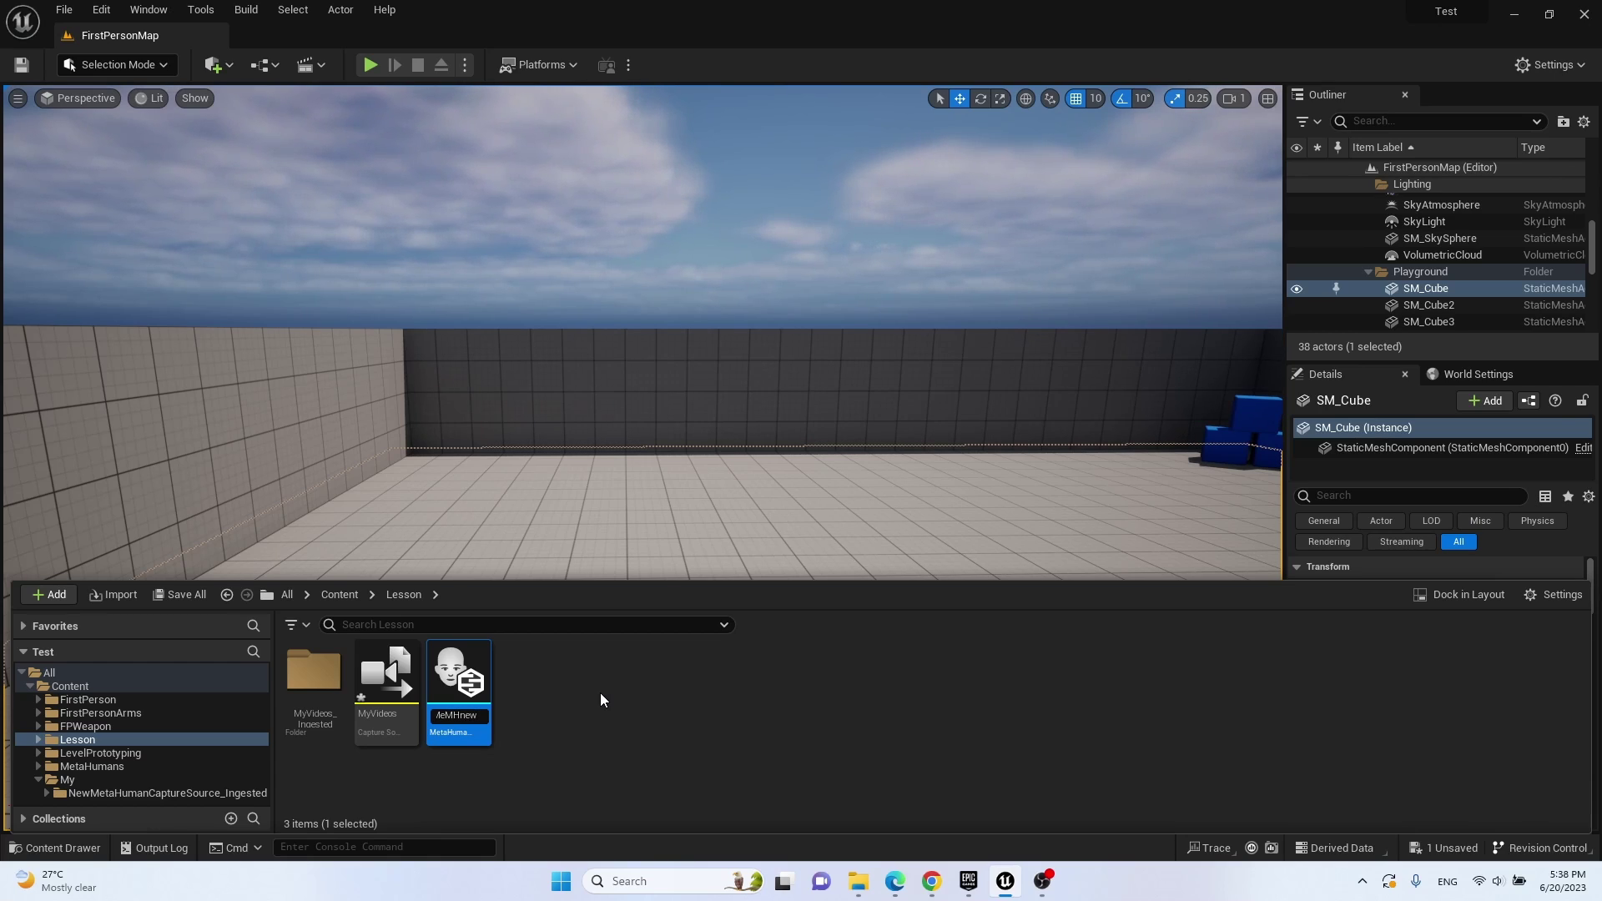
key("Return")
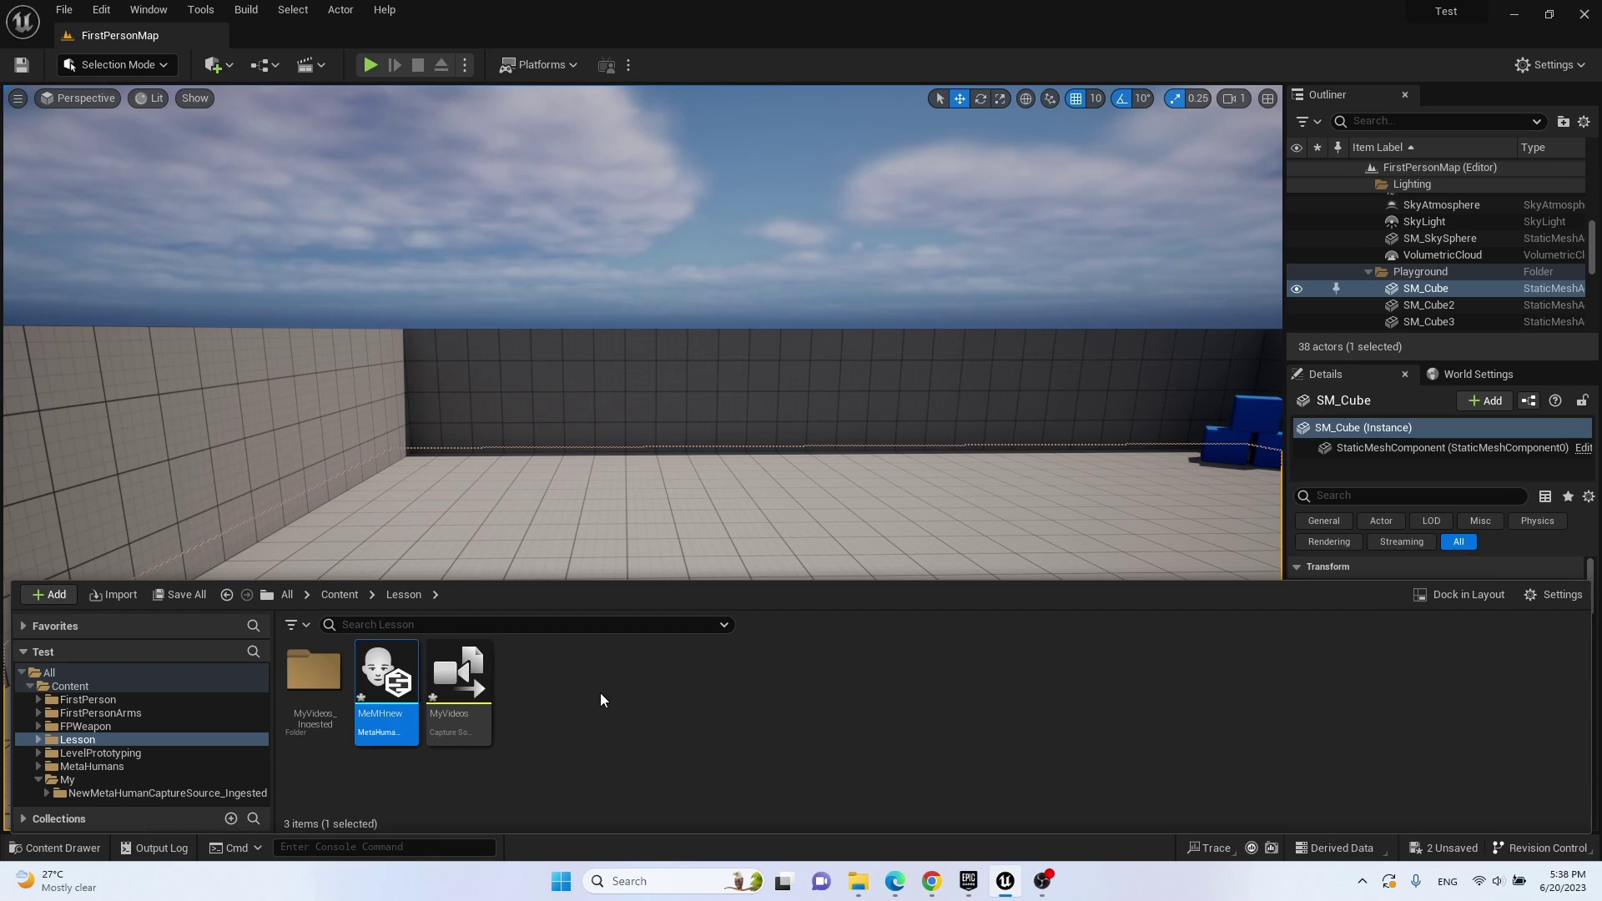
Open MeMHnew and create its components from the MySlate_21_iPhone footage.
double_click(392, 674)
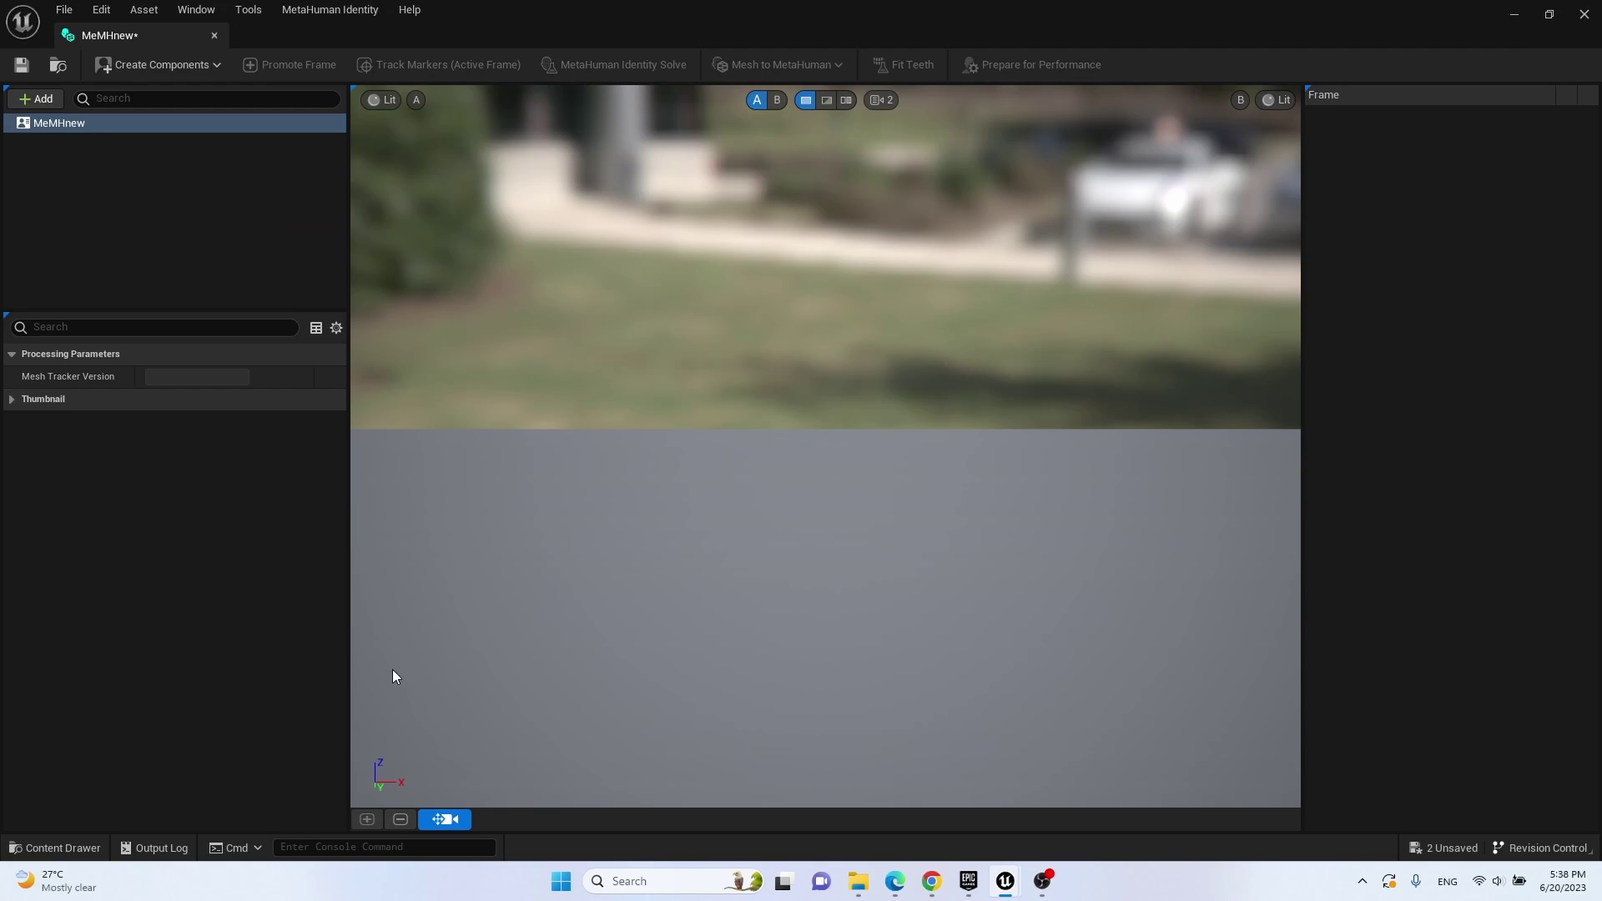
left_click(182, 66)
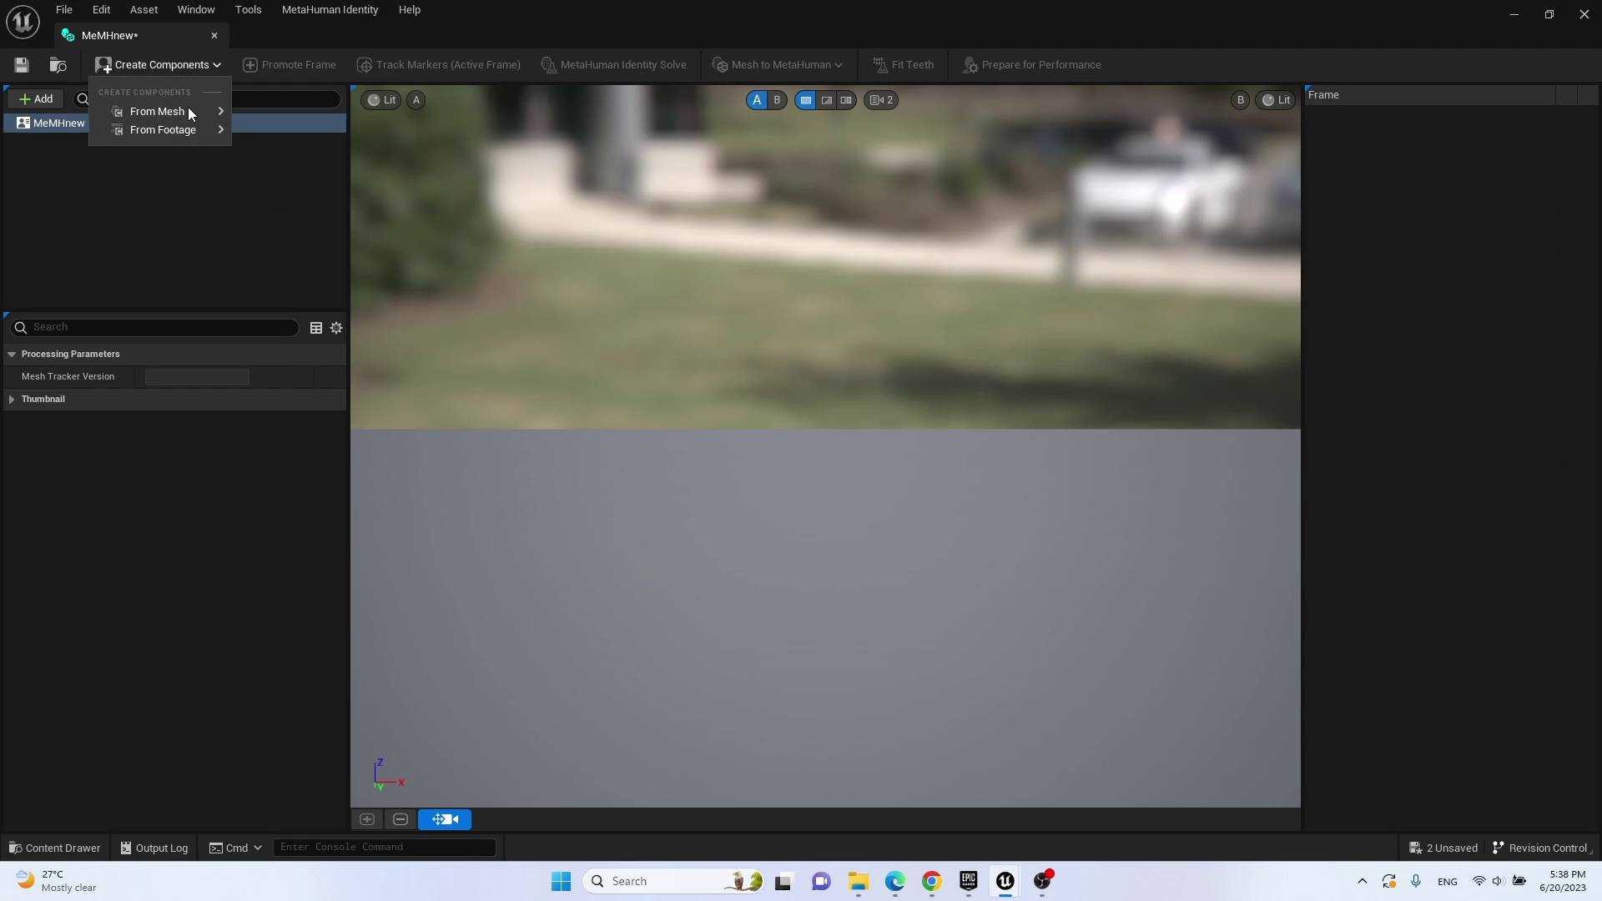
mouse_move(192, 128)
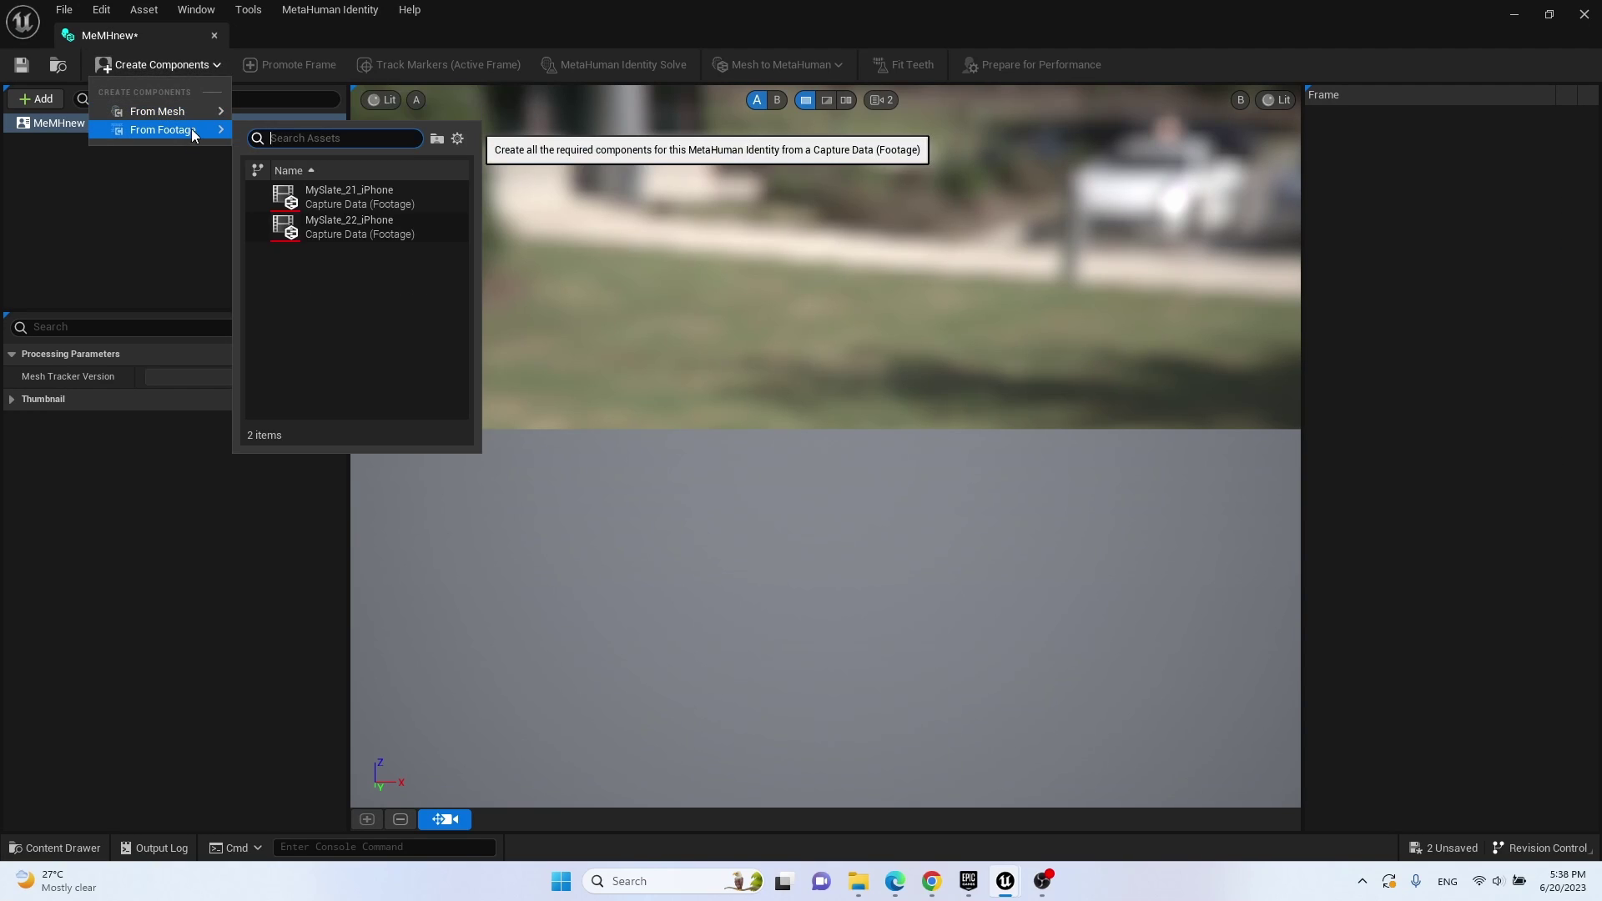
left_click(396, 194)
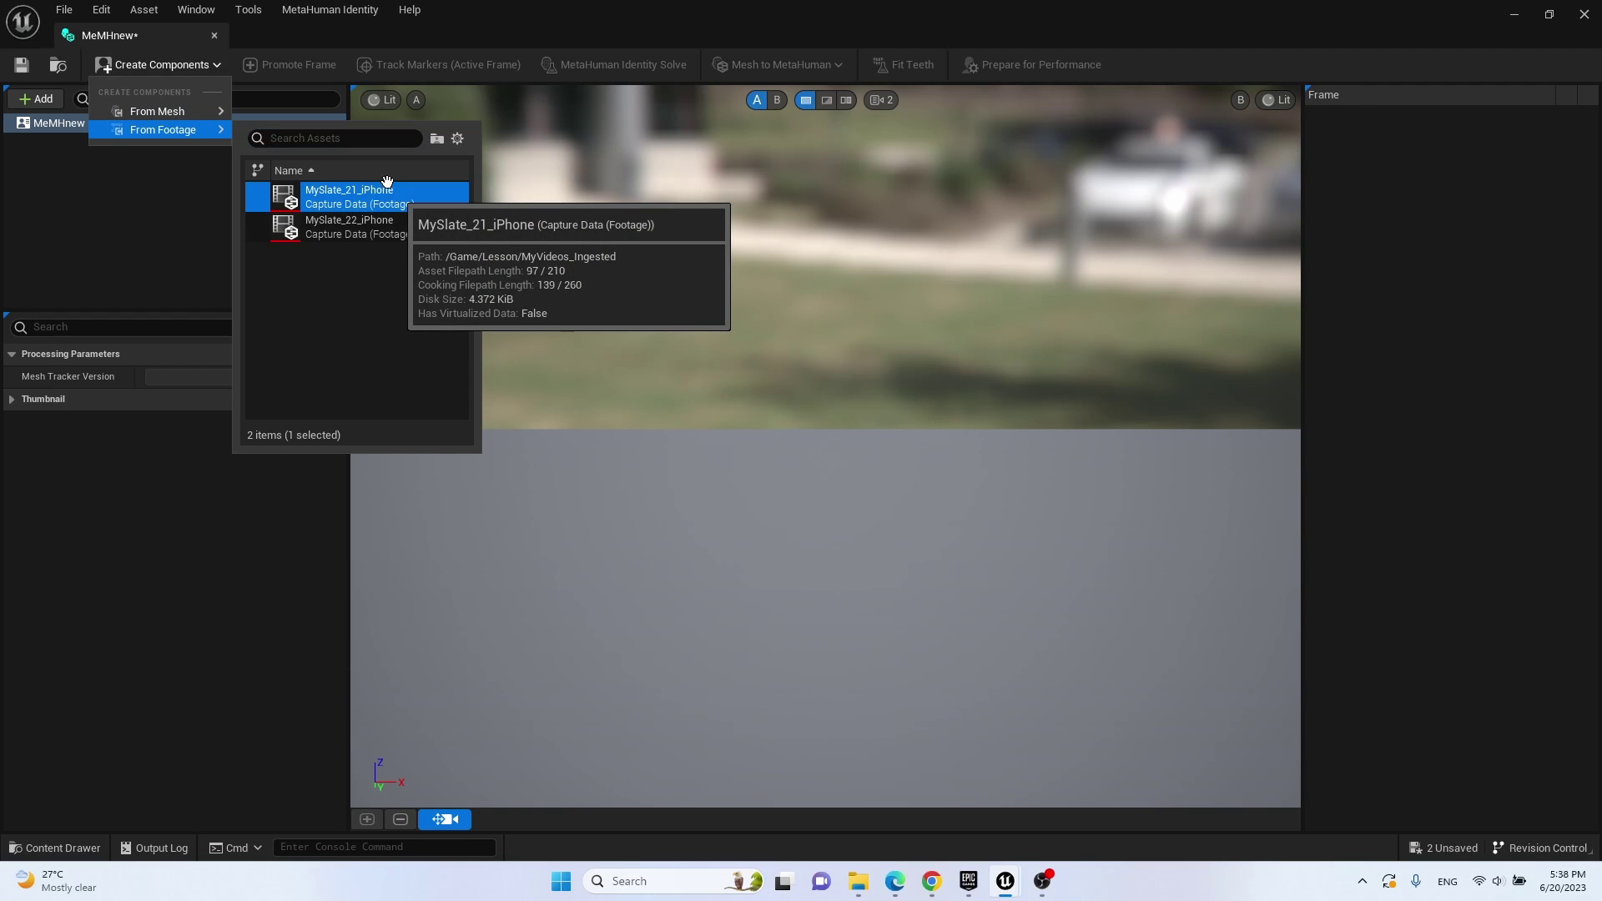
double_click(376, 198)
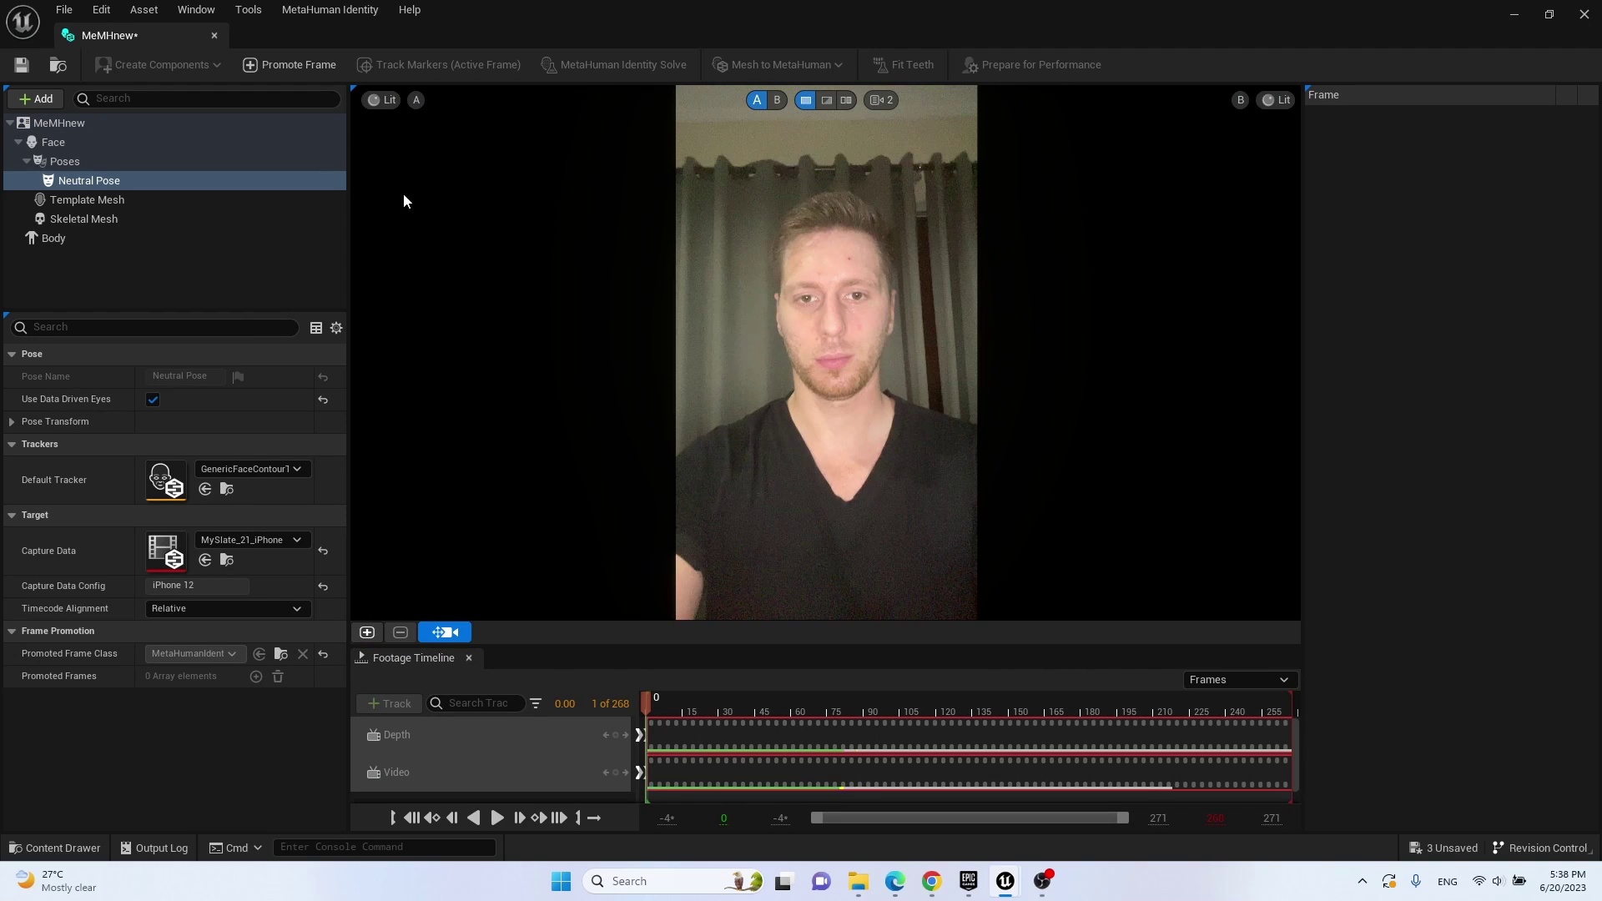
Find a neutral facial expression in the footage and promote frame 43 as the Neutral Pose's front view.
scroll(828, 347, "up", 5)
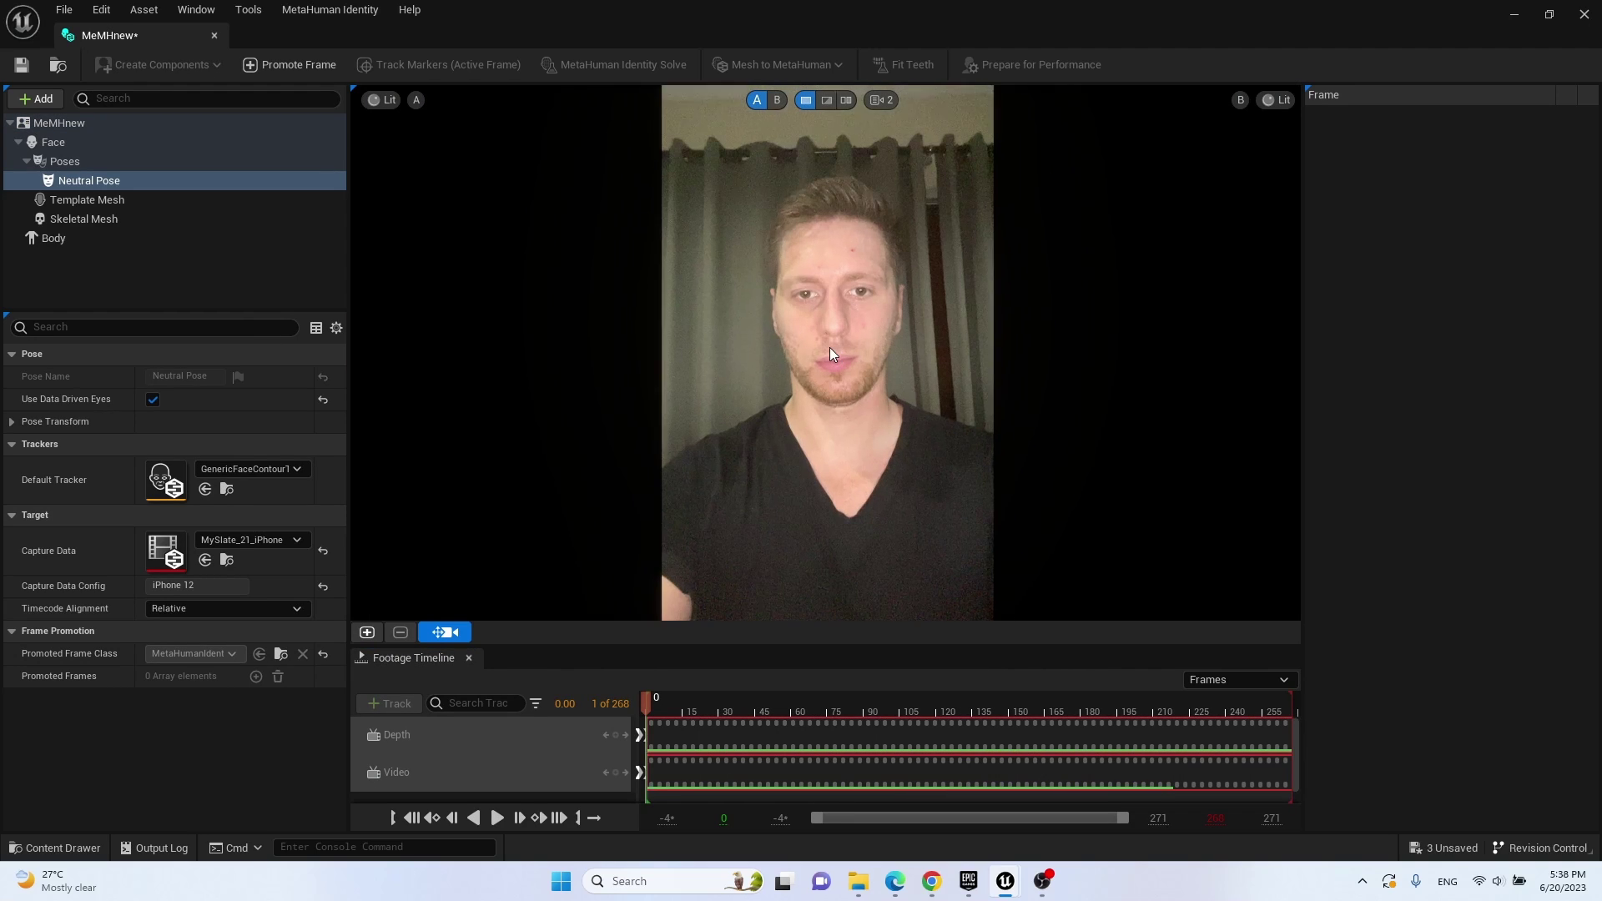
scroll(863, 318, "up", 2)
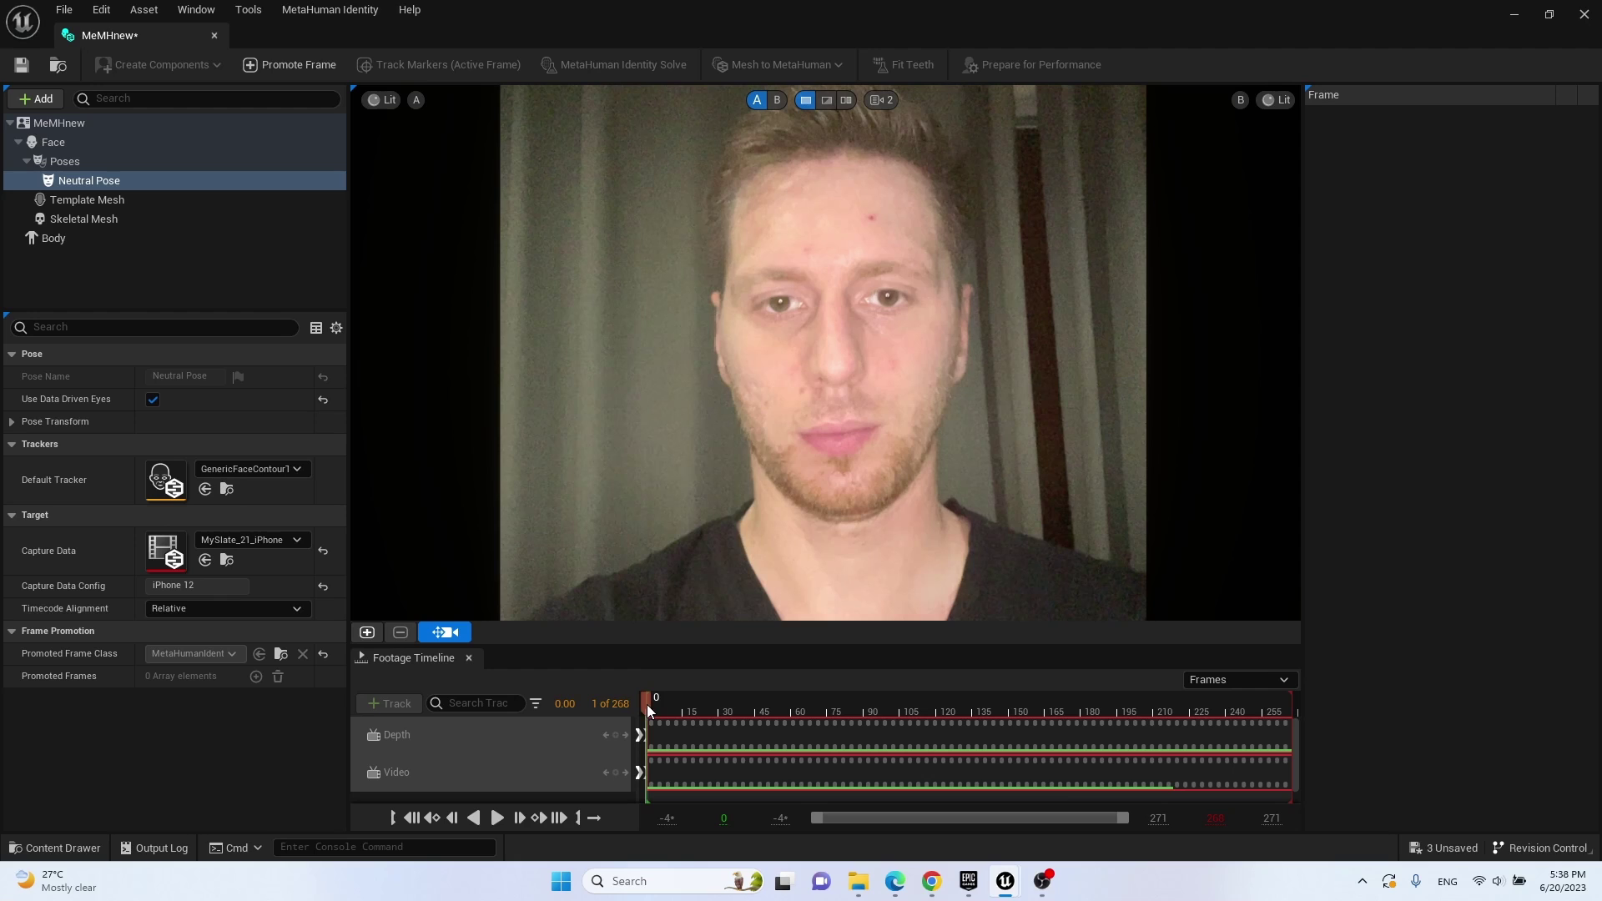
left_click_drag(647, 704, 718, 717)
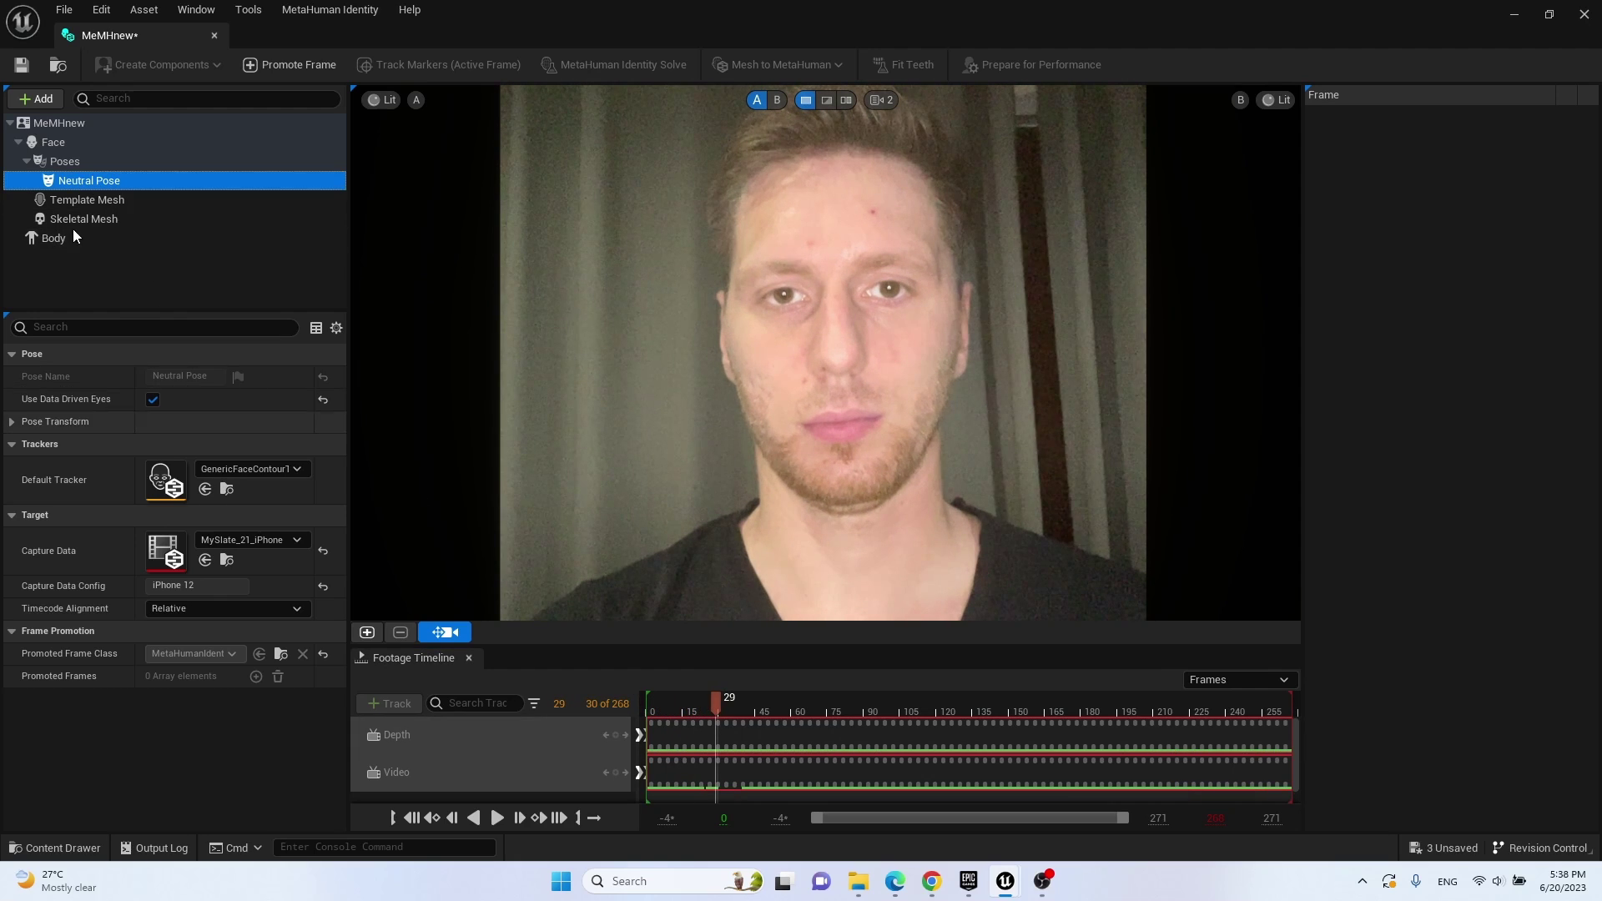
left_click_drag(728, 705, 753, 707)
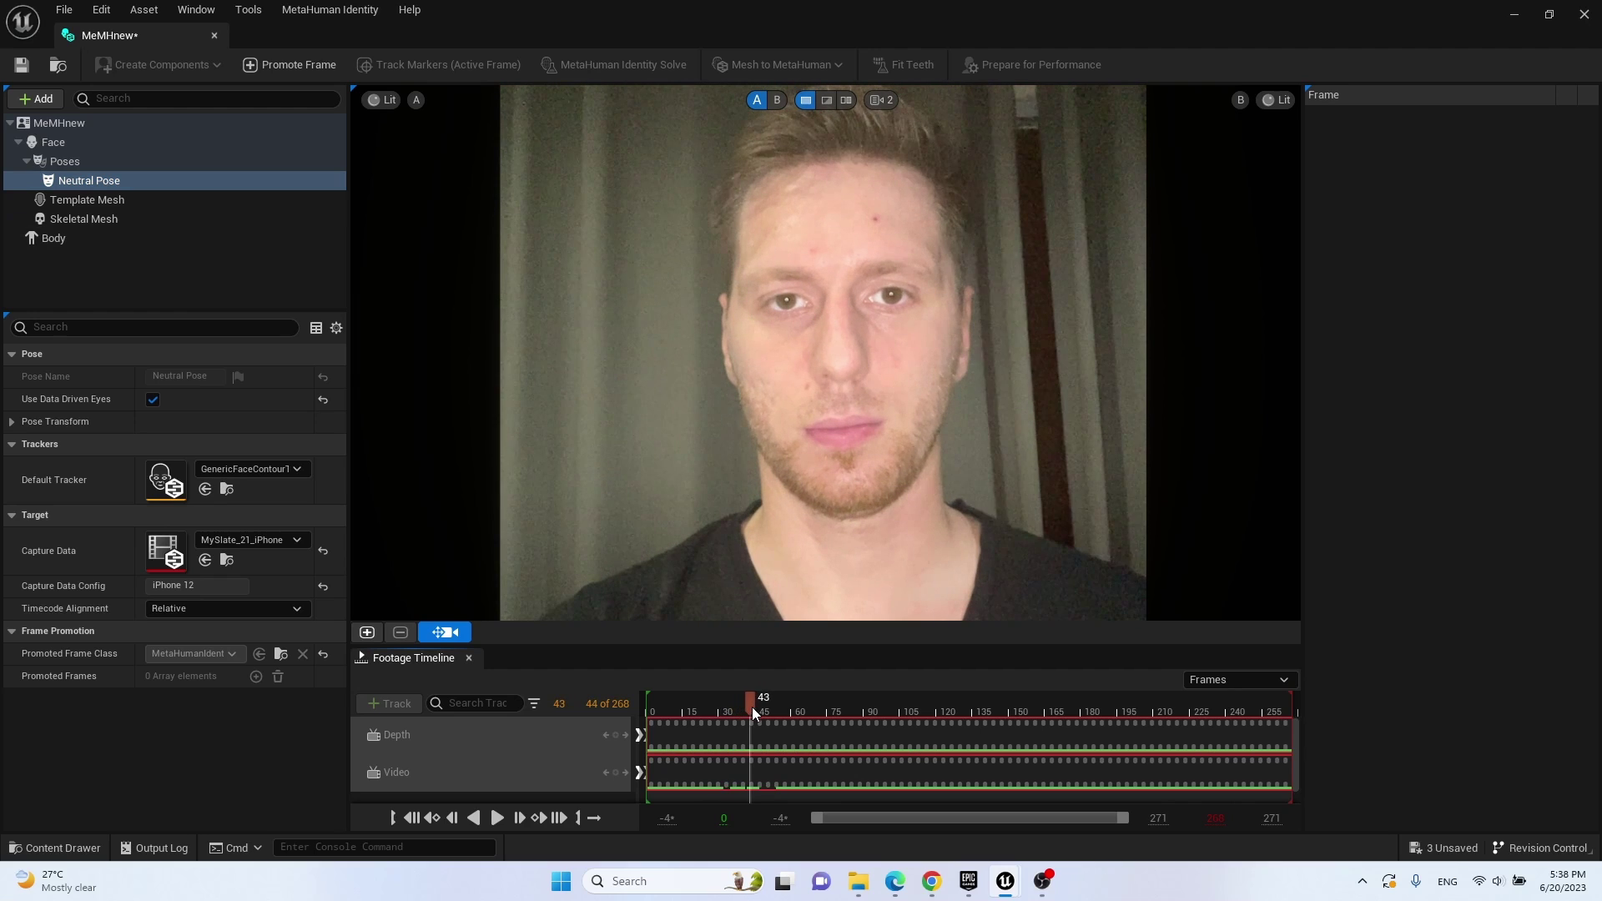
left_click(367, 633)
left_click(836, 483)
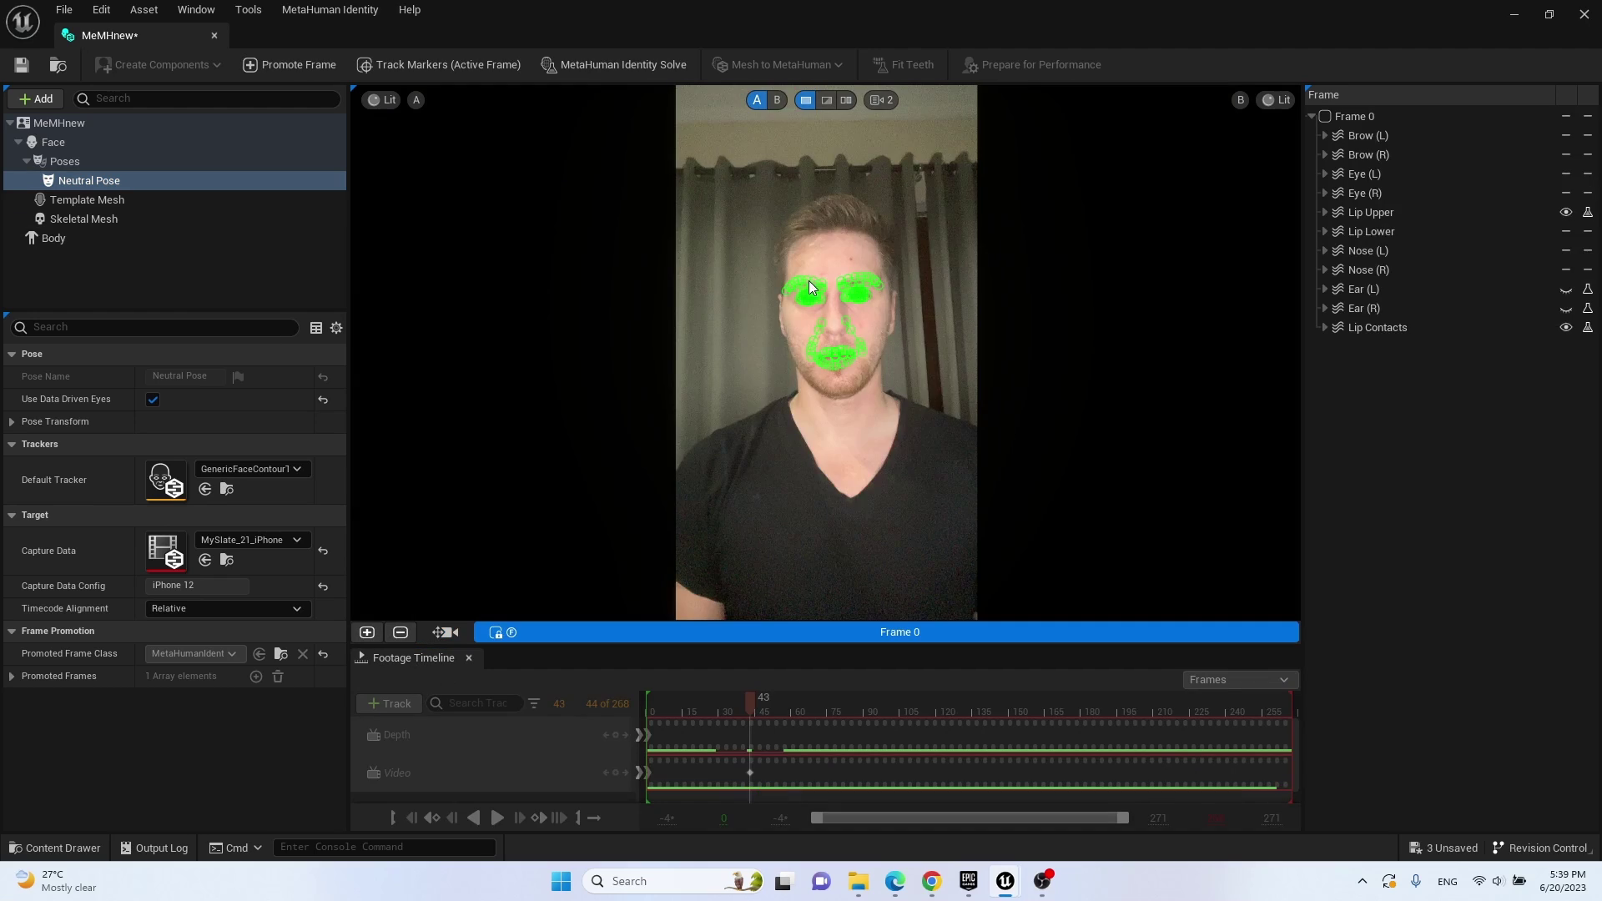
Check the tracked eye, nose and lip contours on the promoted frame and run the MetaHuman Identity Solve.
scroll(859, 350, "up", 2)
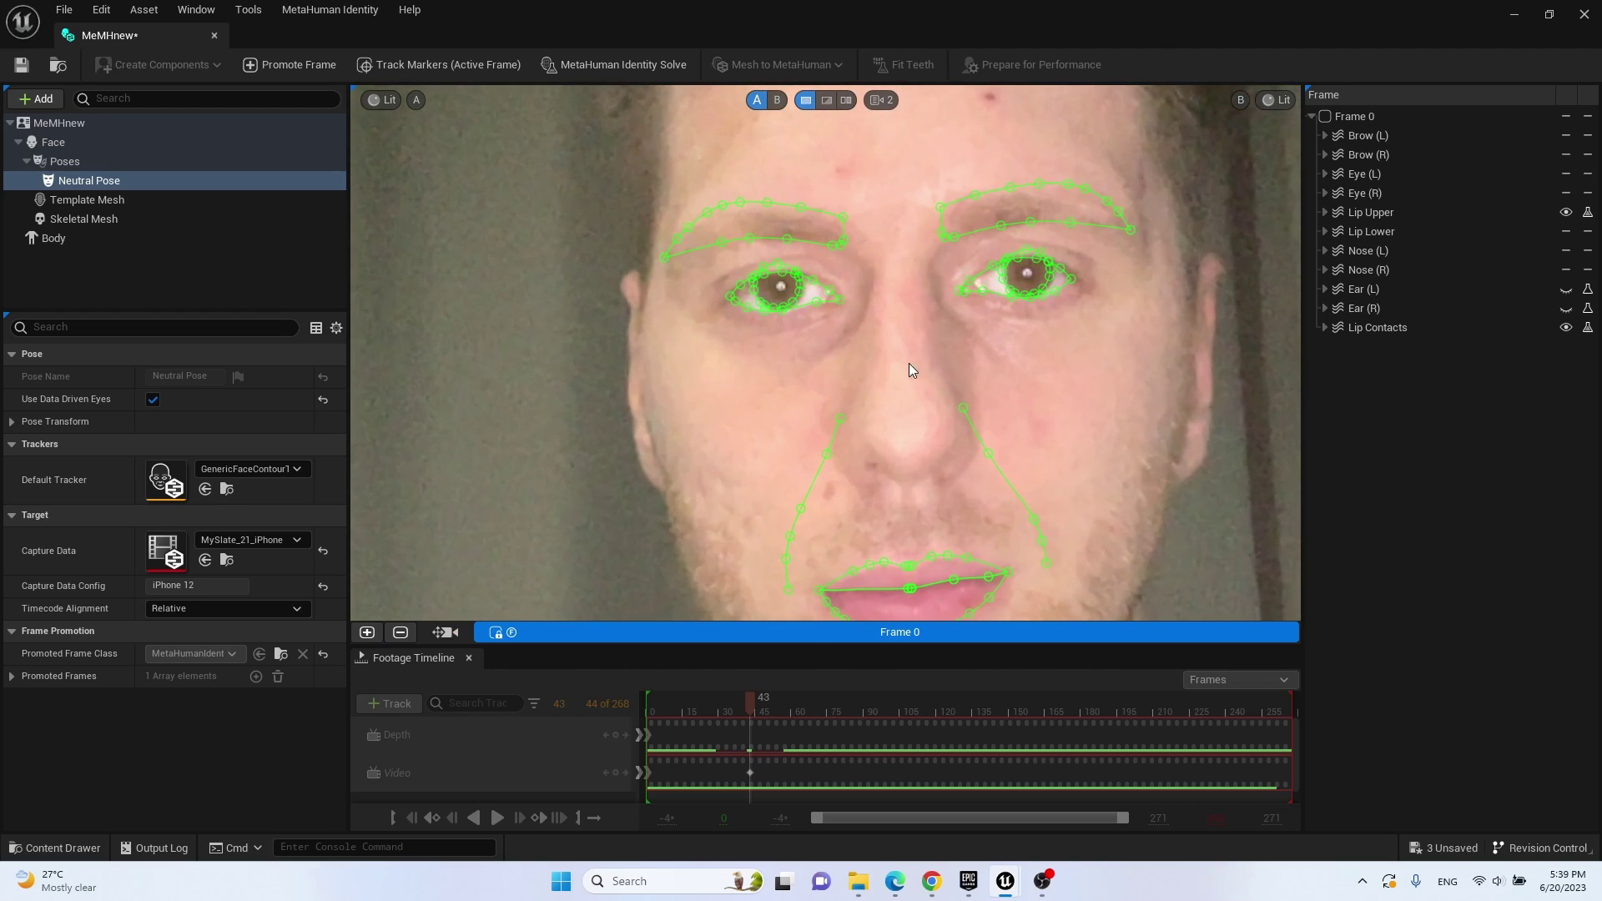
right_click_drag(885, 359, 839, 371)
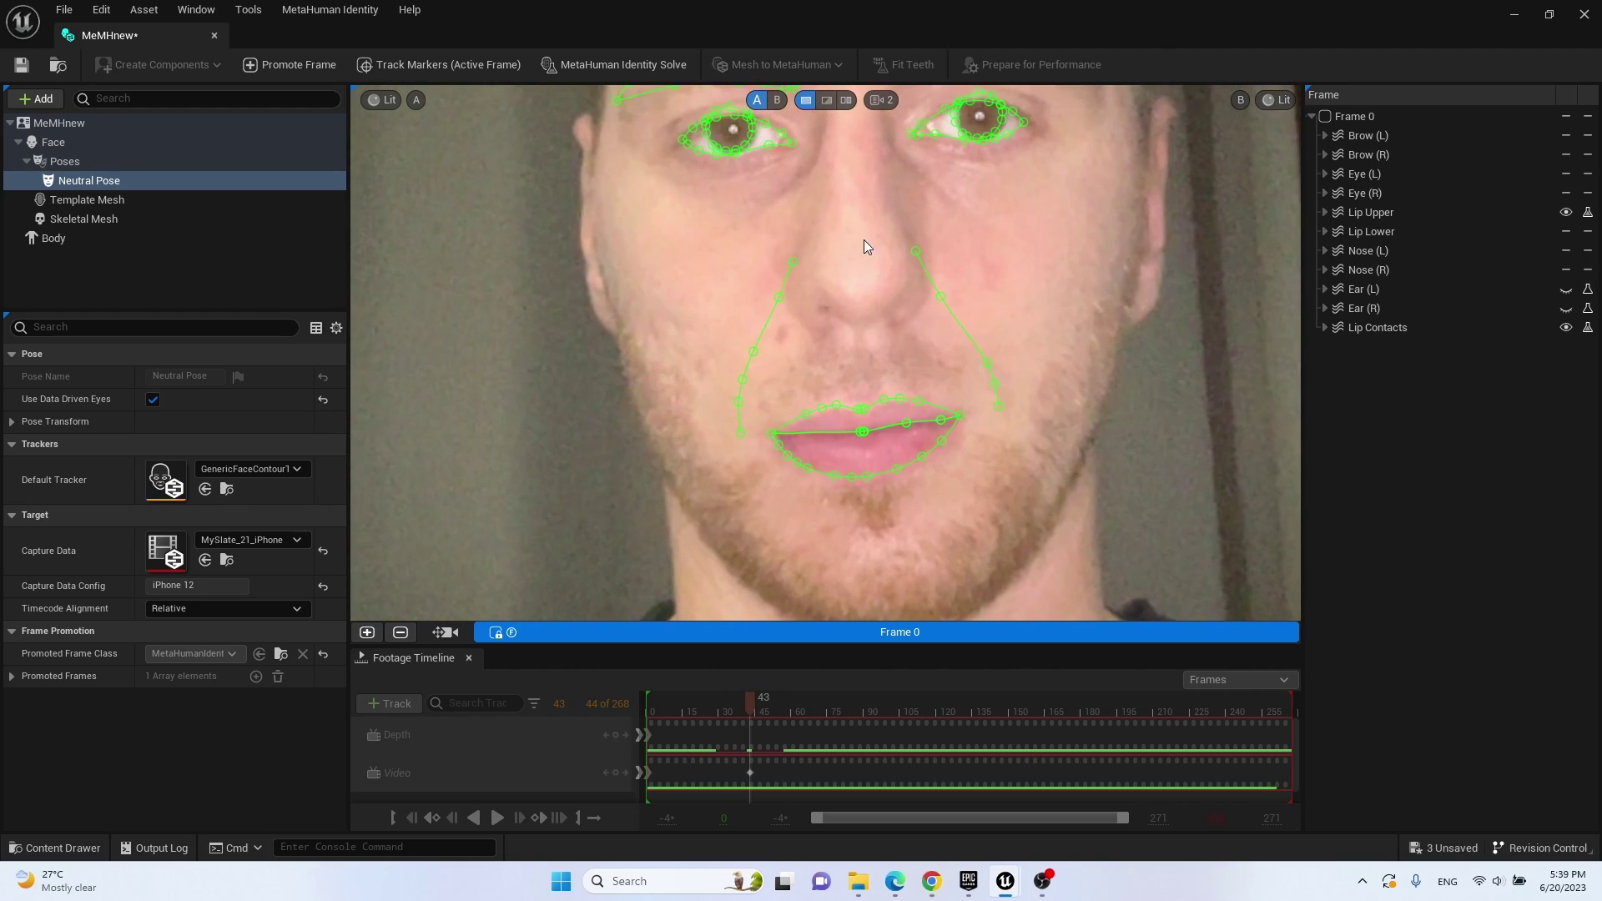
right_click_drag(773, 302, 773, 279)
scroll(801, 317, "down", 3)
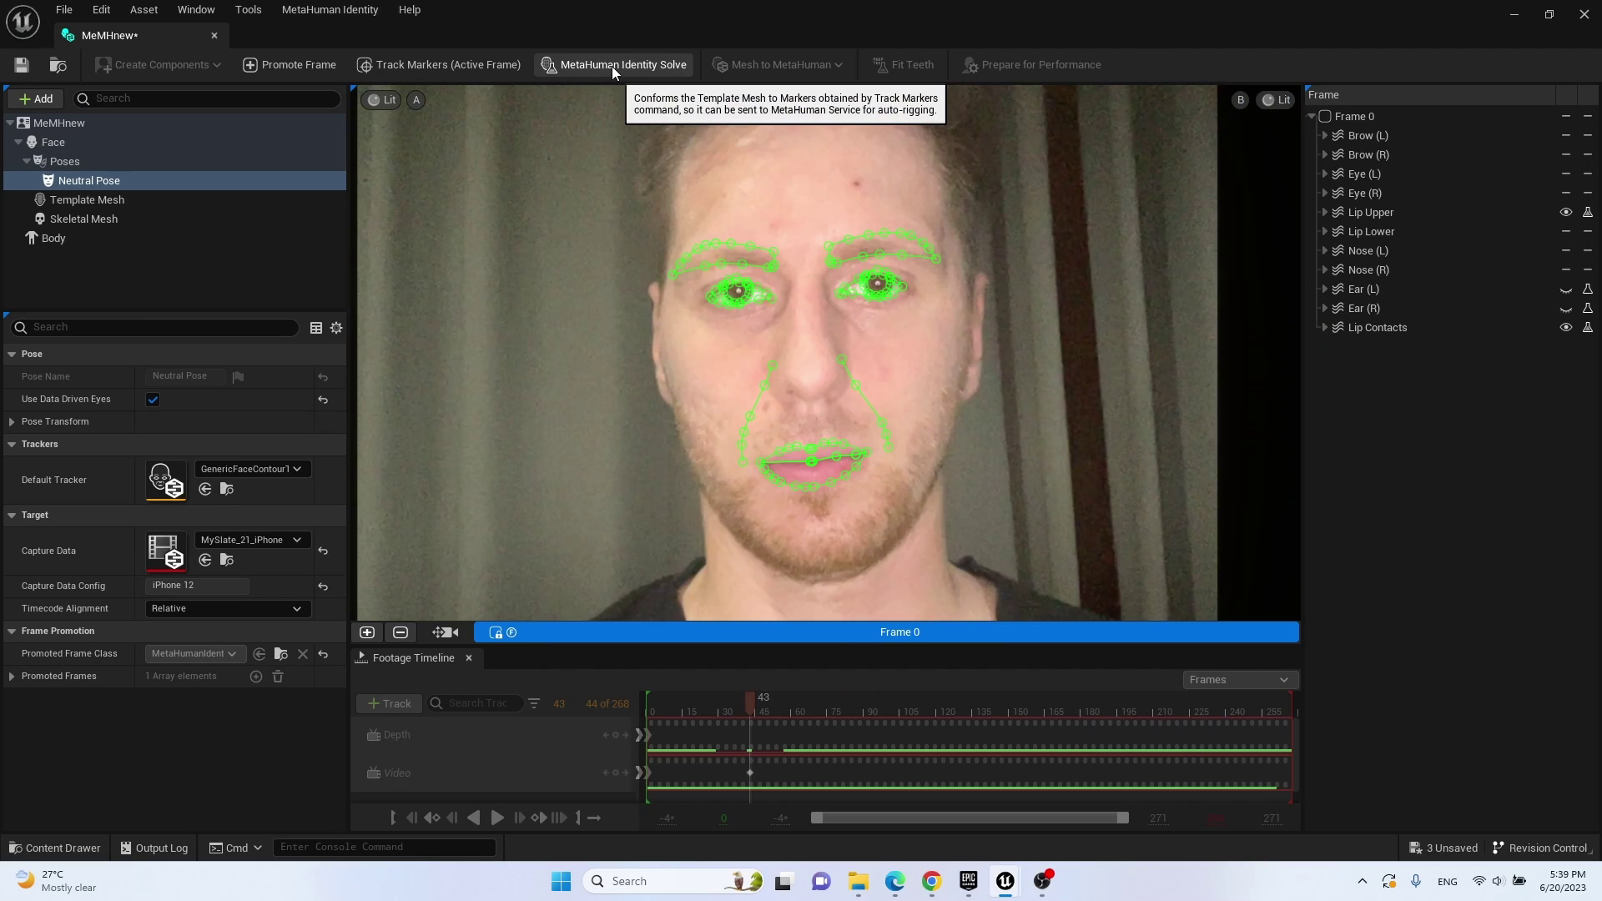
left_click(619, 65)
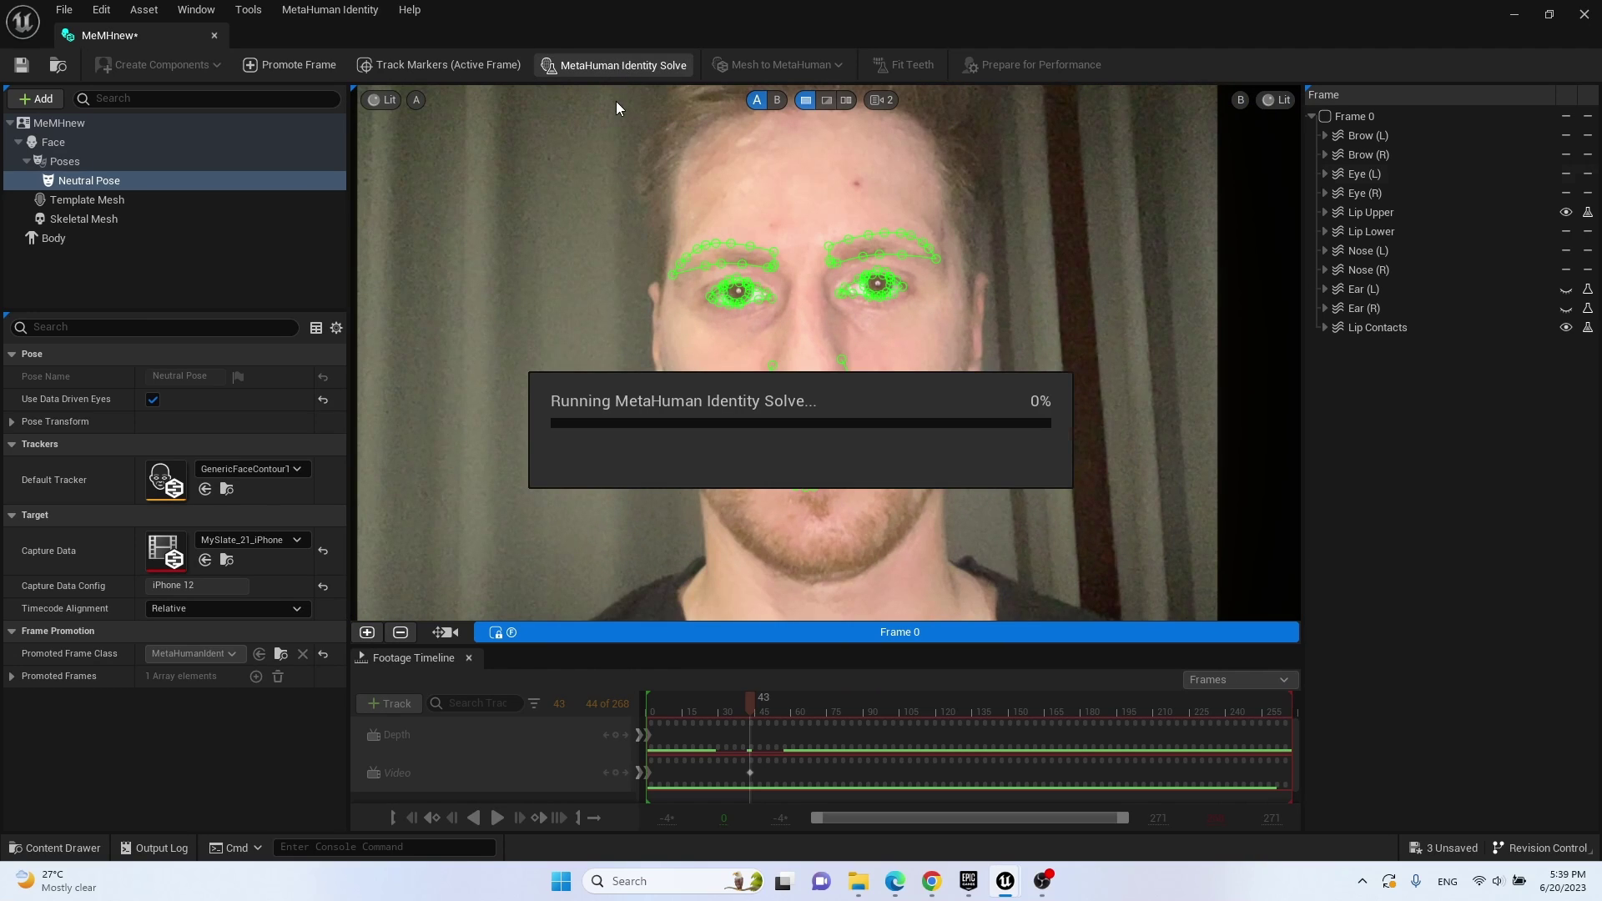
Choose the male body type of medium build and auto-rig the identity as Skeletal Mesh + Full MetaHuman.
left_click(54, 240)
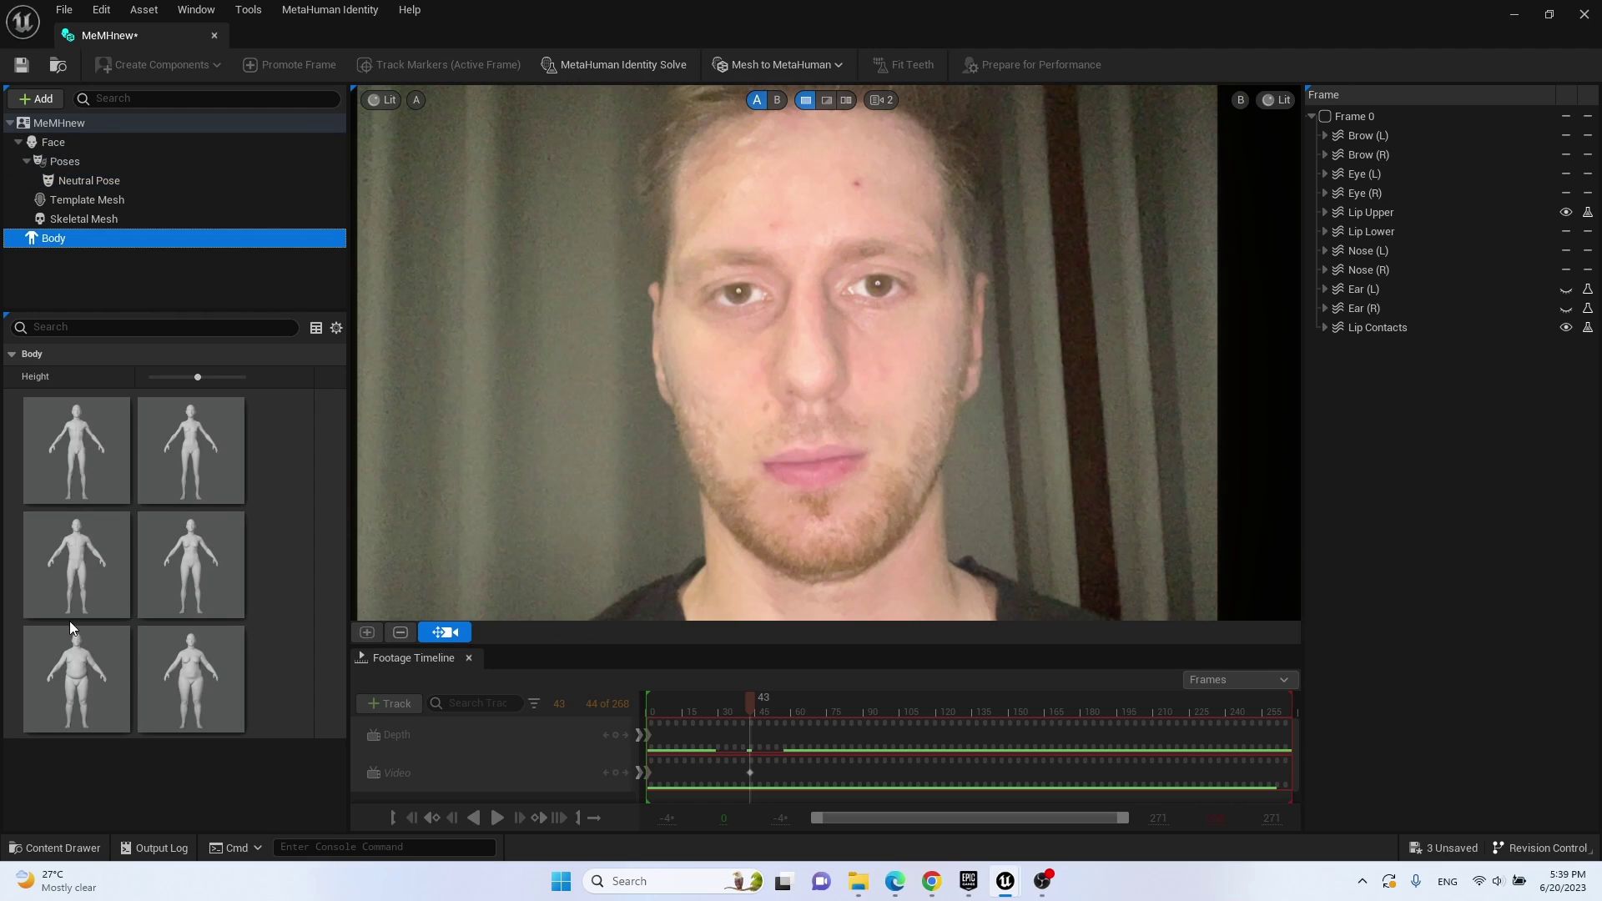
left_click(67, 568)
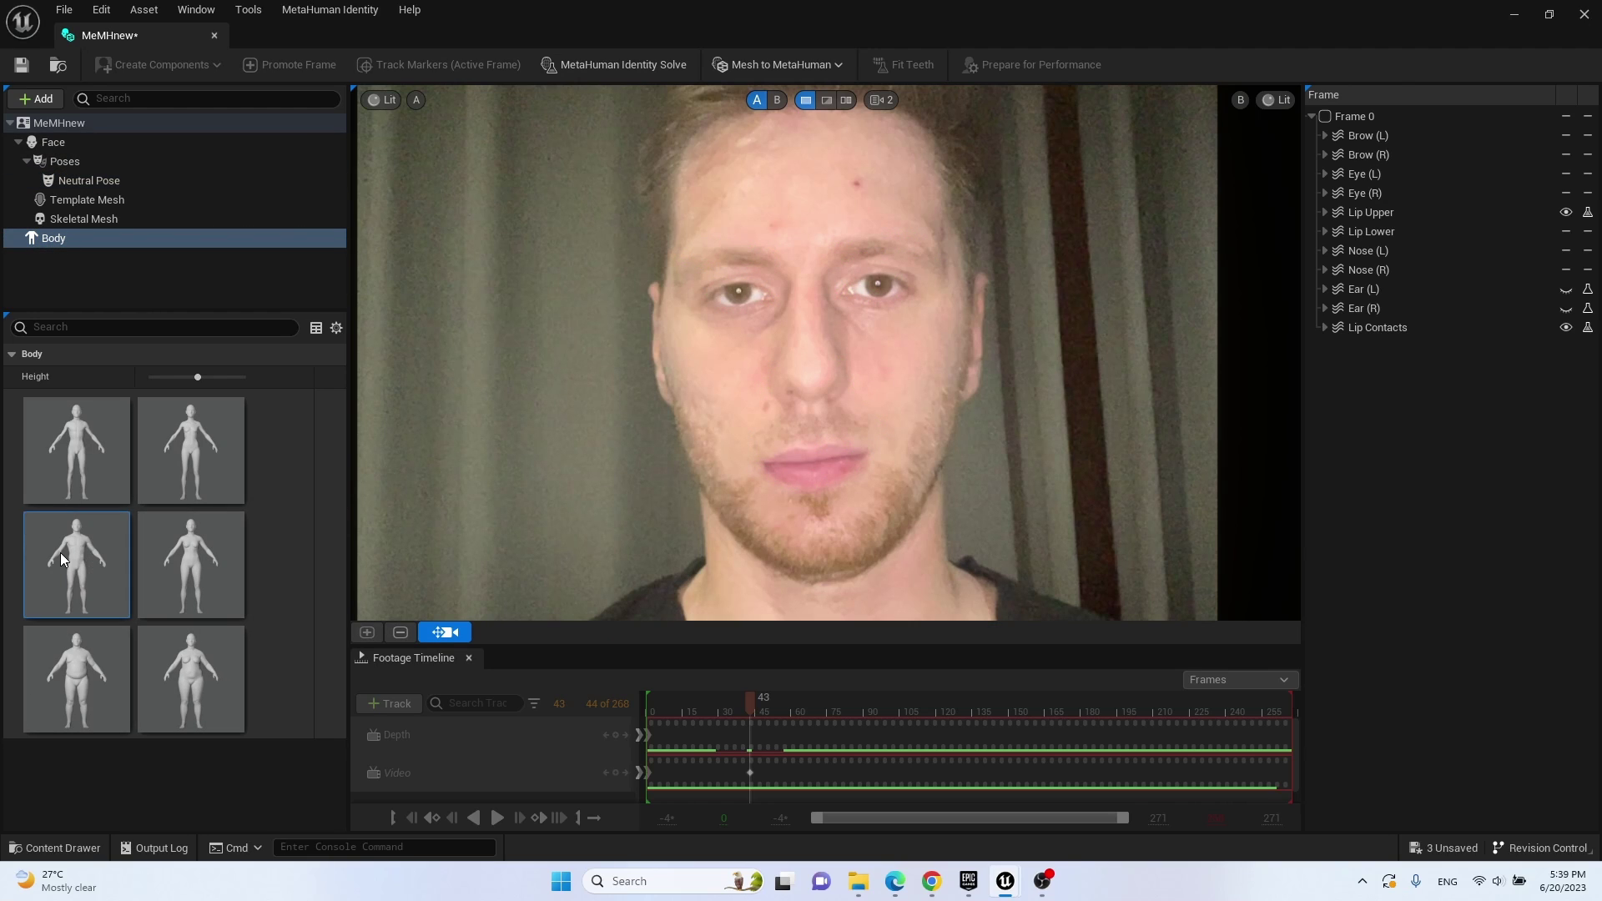
left_click(775, 70)
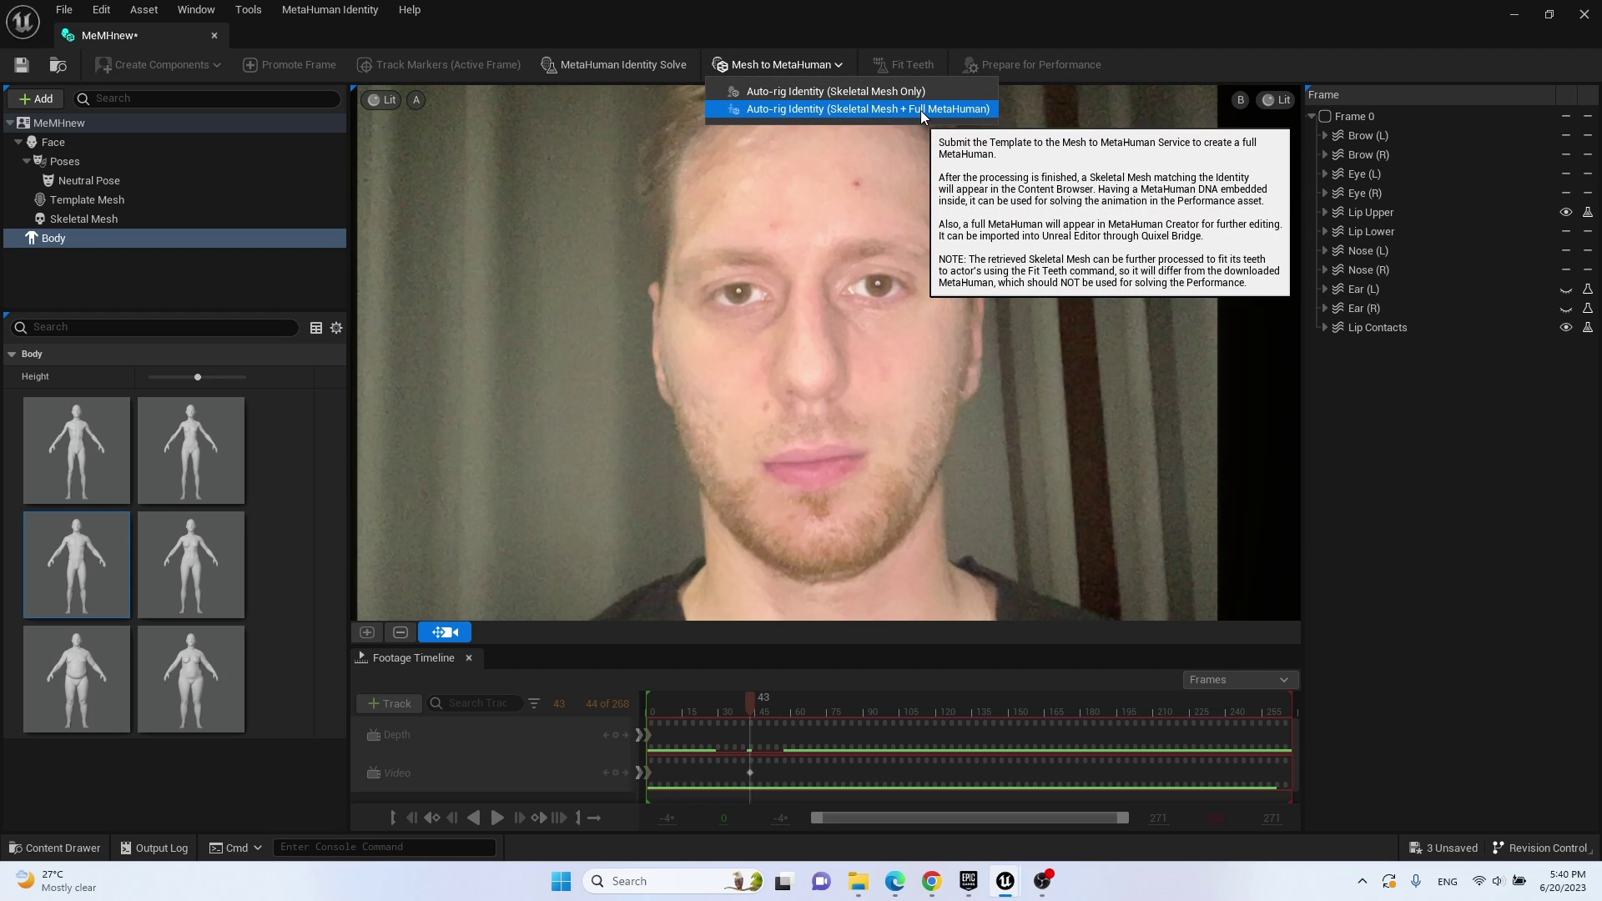
left_click(938, 110)
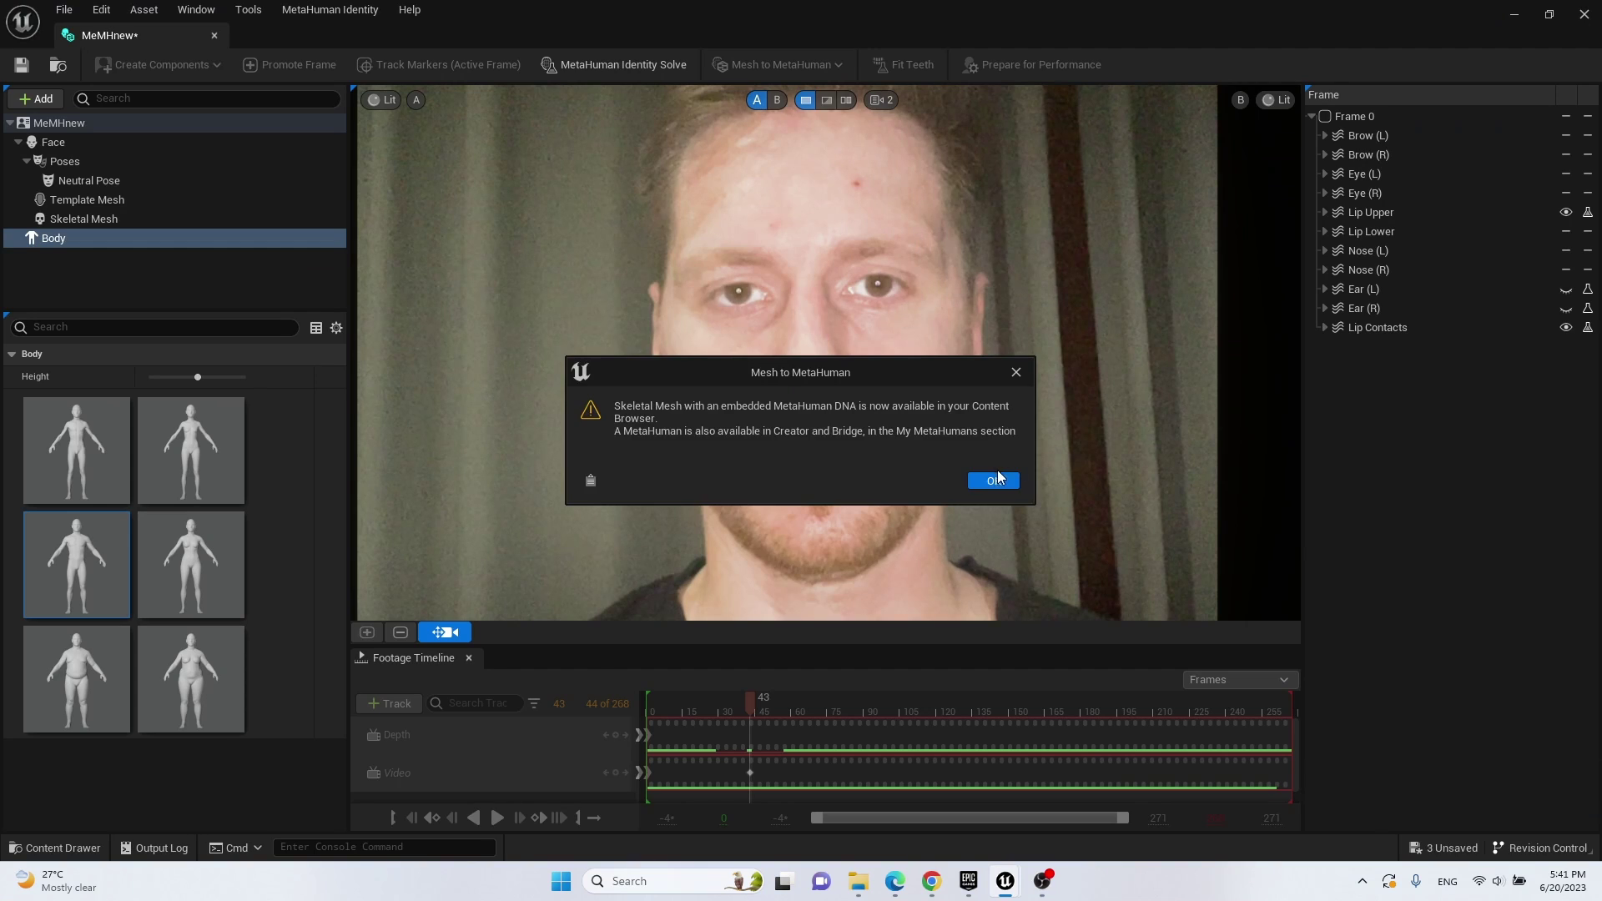
left_click(999, 484)
Add a Teeth Pose to the identity's Poses.
left_click(64, 161)
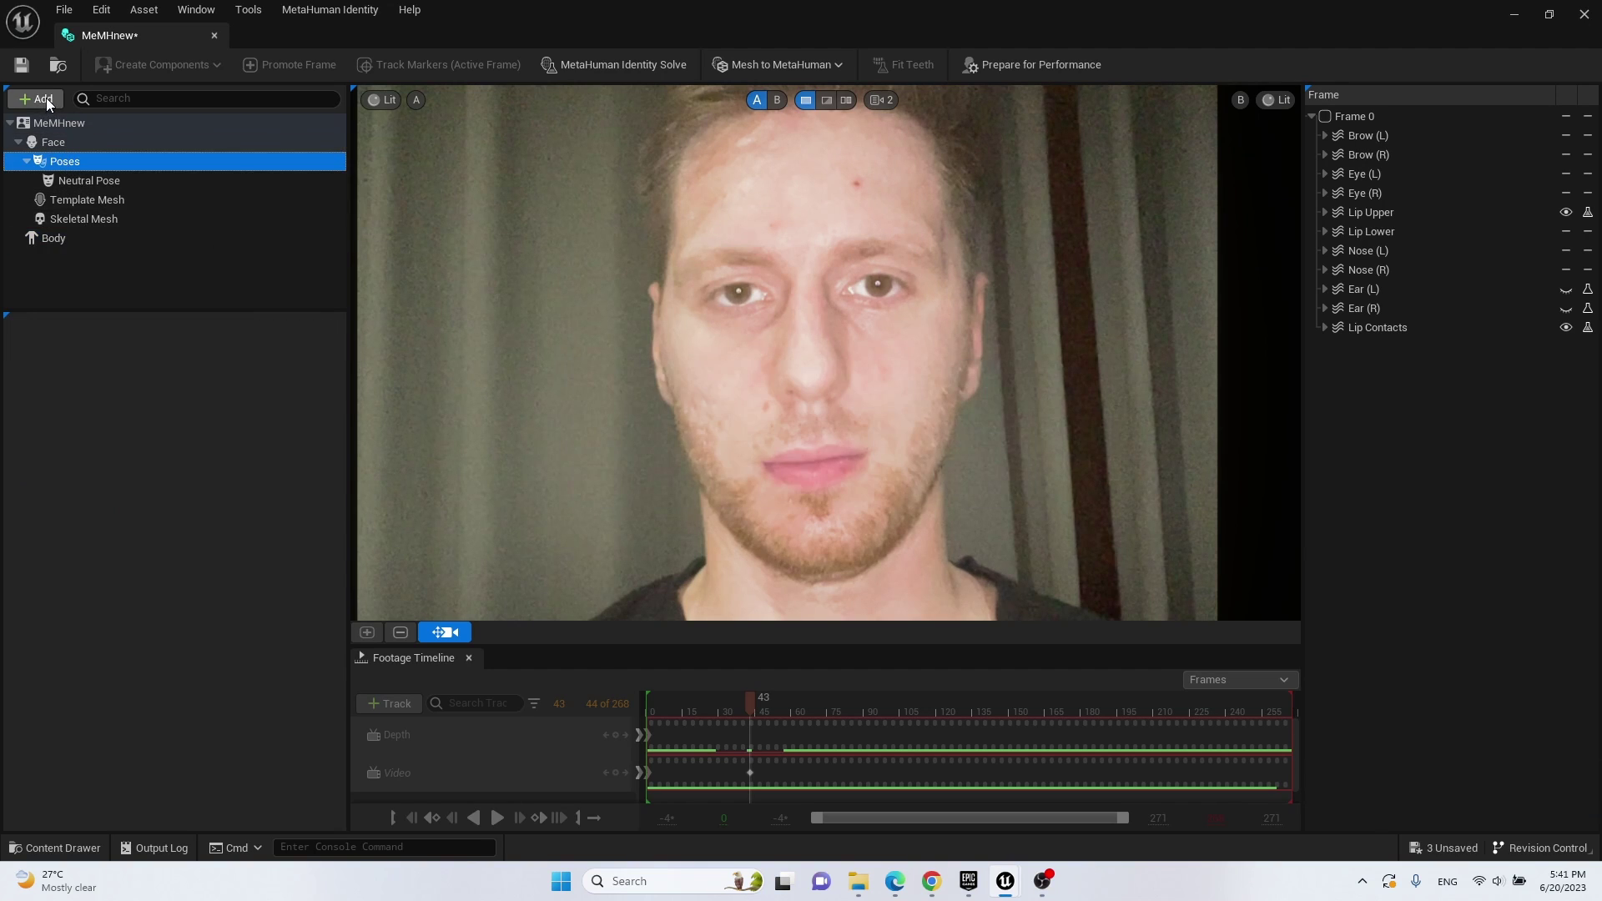
left_click(47, 98)
mouse_move(65, 168)
left_click(145, 203)
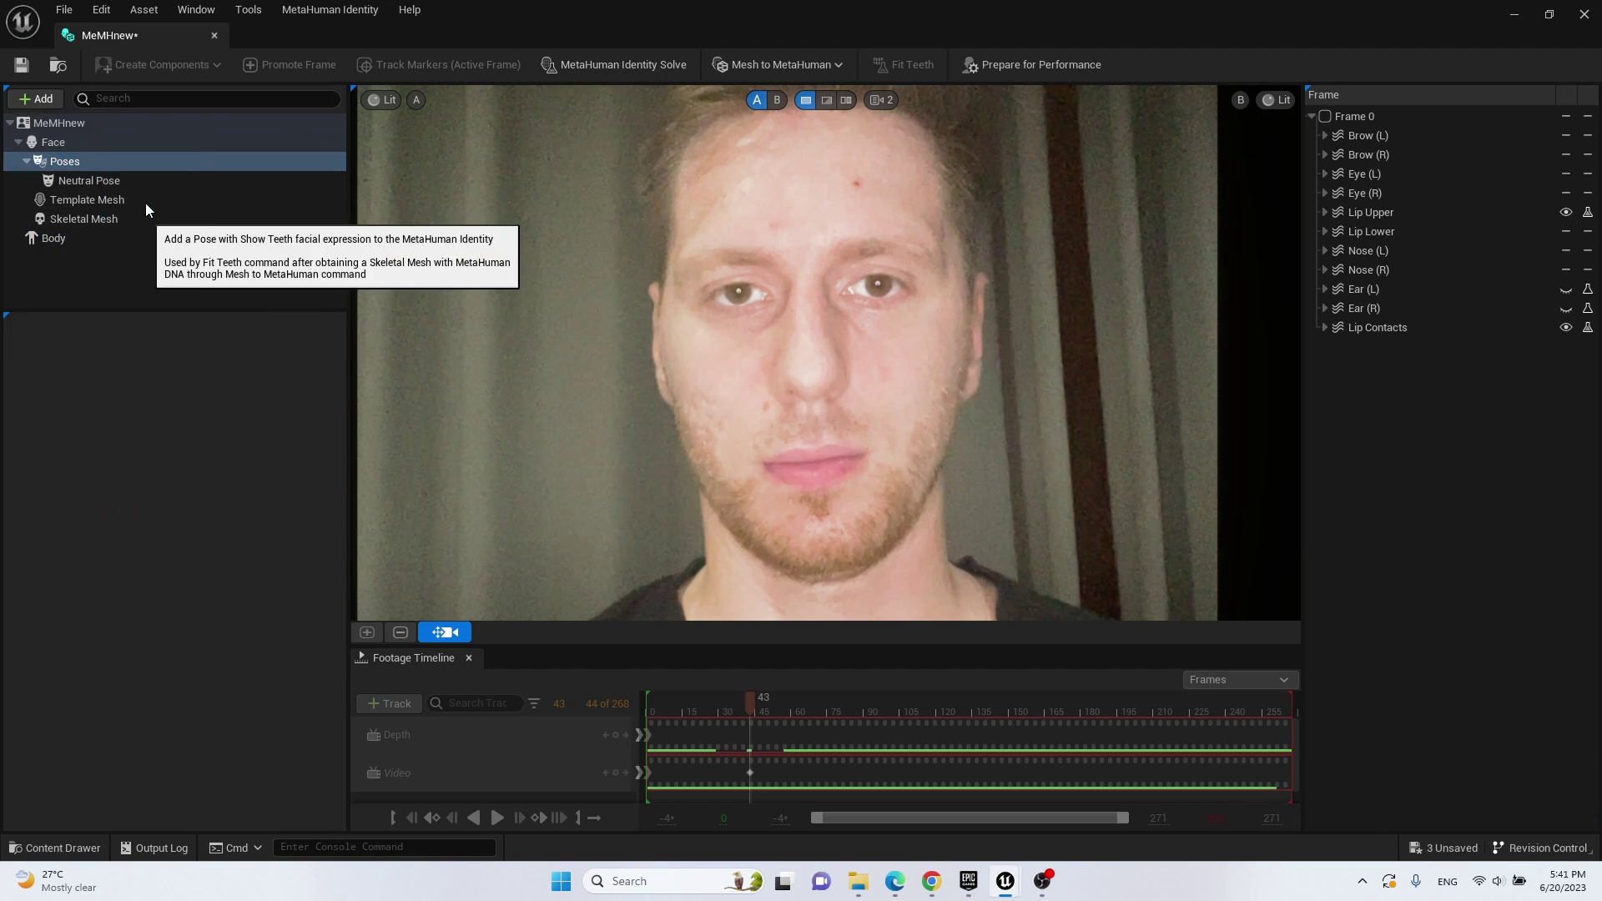
Promote the smiling frame 198 as the Teeth Pose's front view and examine its teeth markers up close.
left_click_drag(650, 699, 1128, 738)
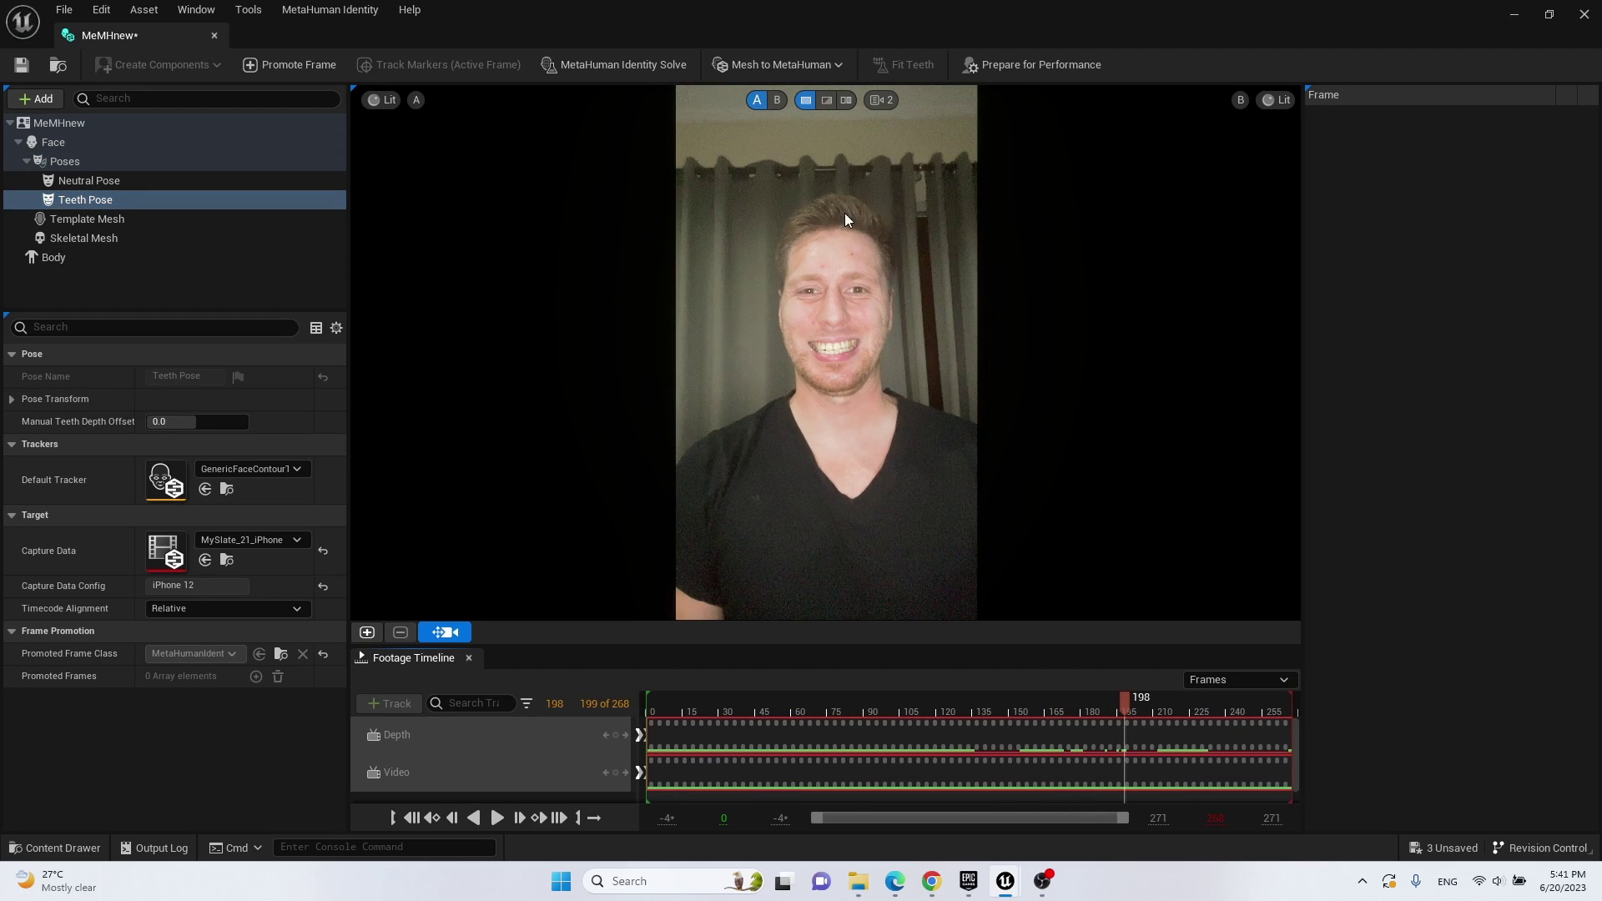
left_click(367, 632)
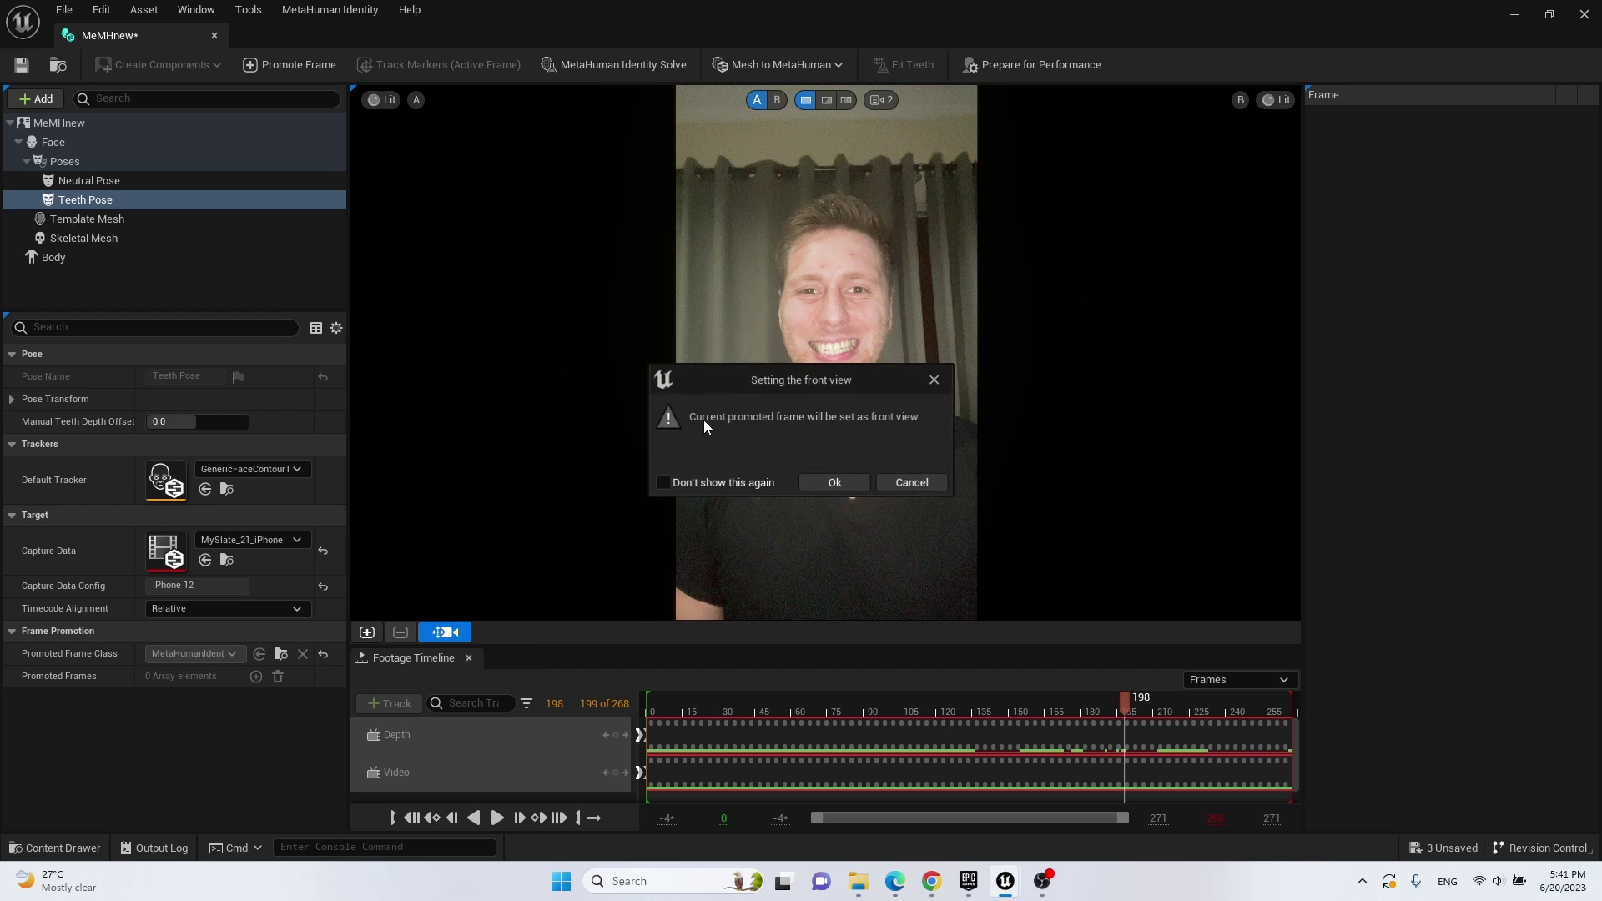
left_click(834, 482)
scroll(841, 344, "up", 5)
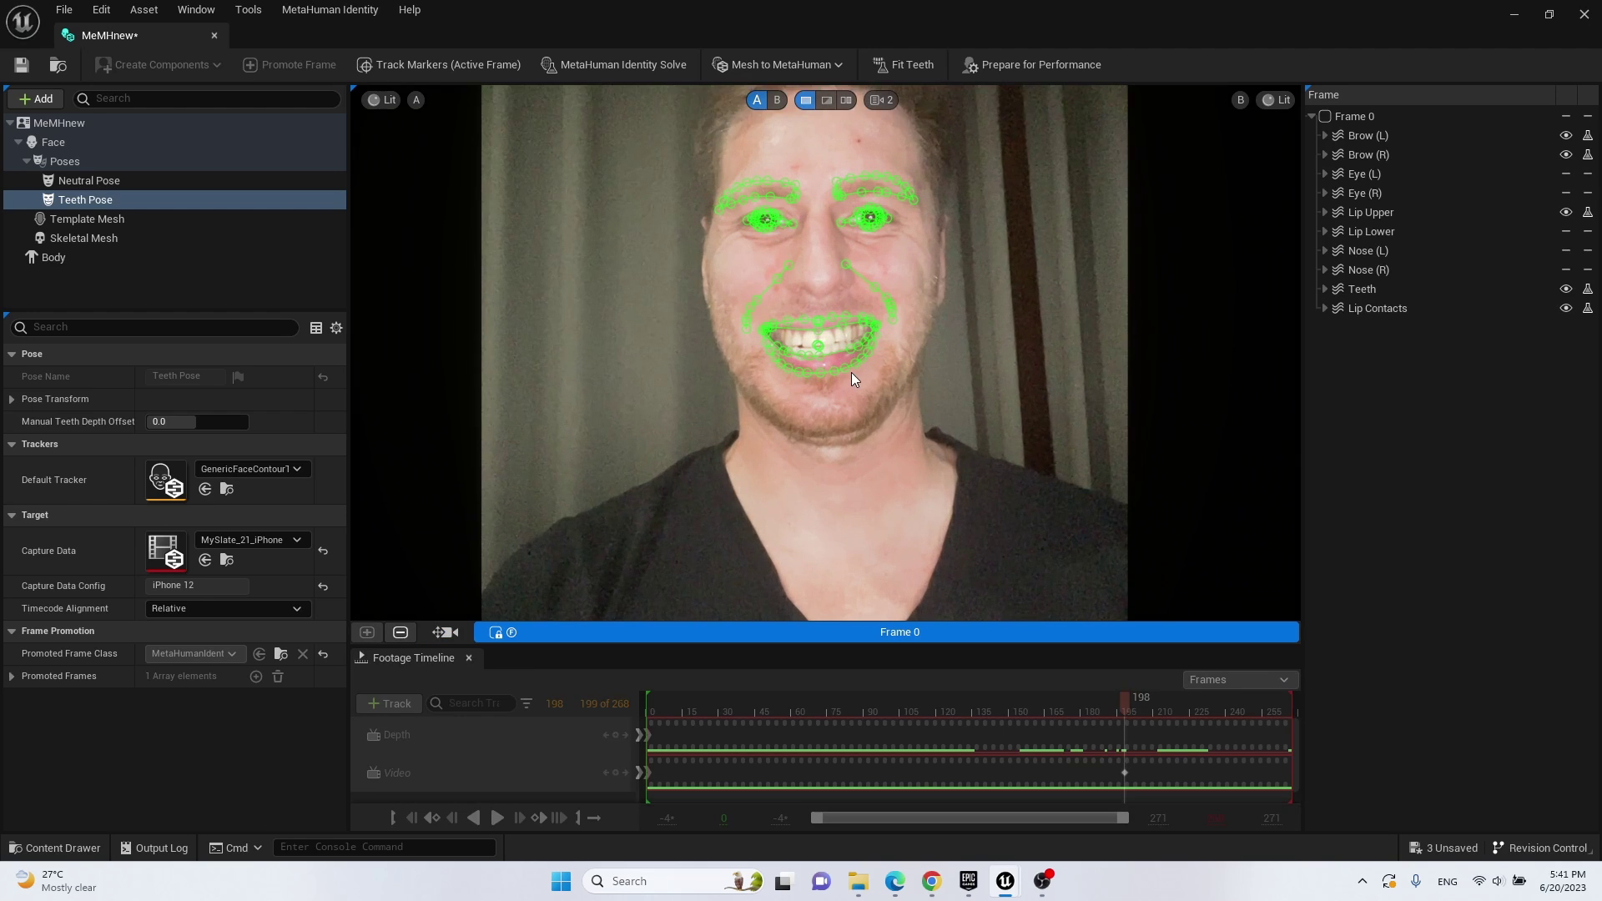
scroll(808, 349, "up", 8)
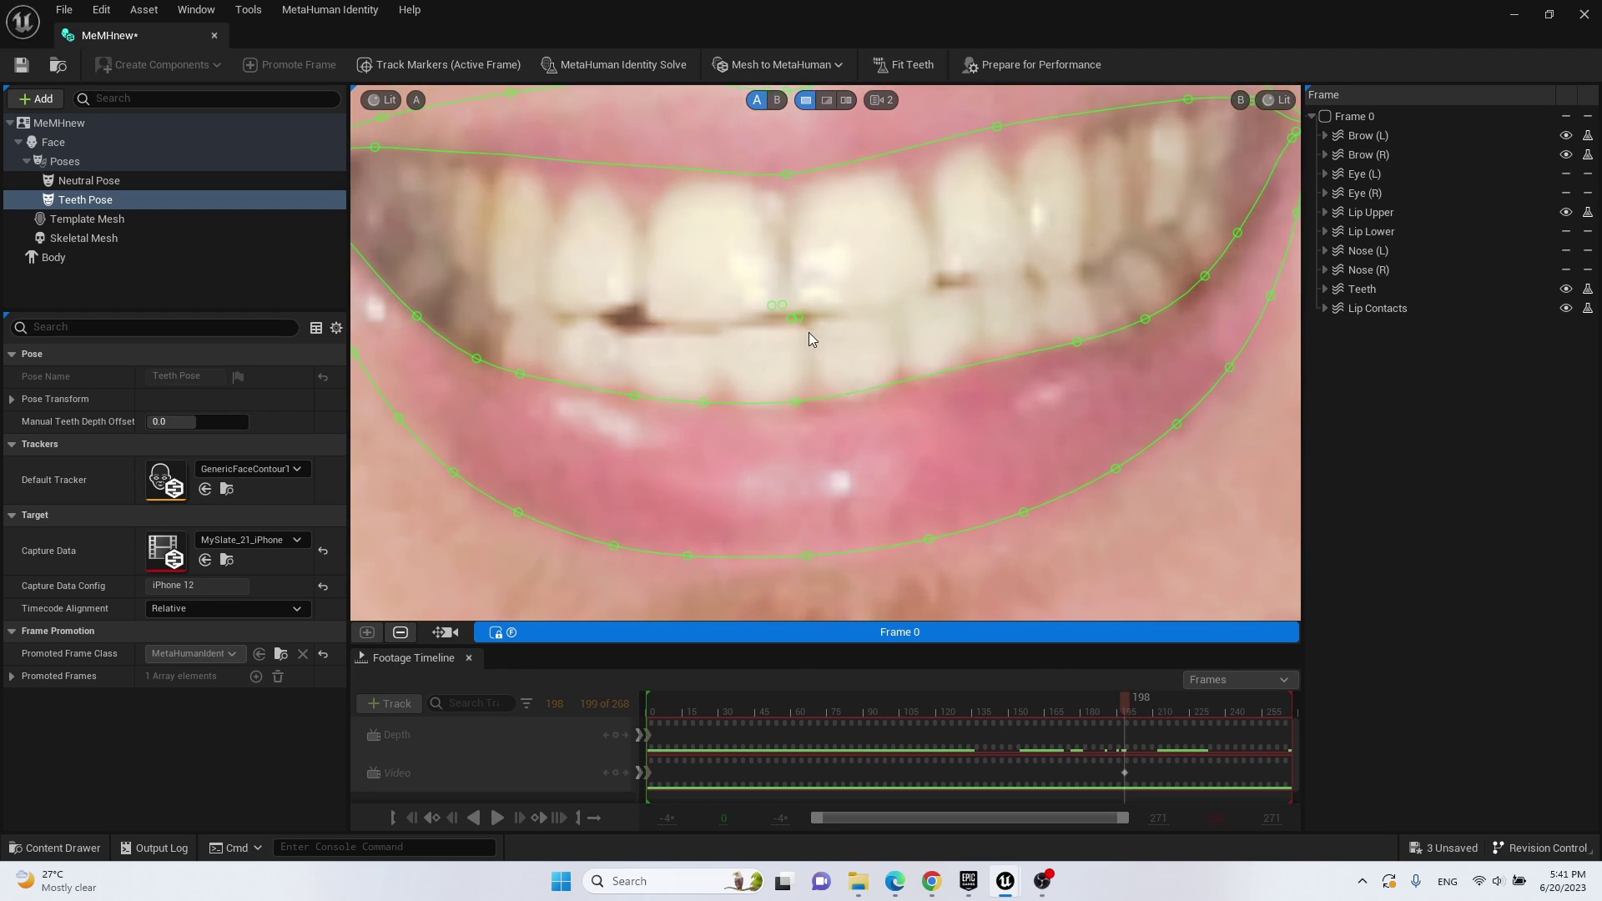
Reposition the upper tooth markers onto the edges of the upper front teeth in the Teeth Pose frame.
mouse_move(793, 308)
left_mouse_down()
mouse_move(813, 318)
mouse_move(766, 292)
left_mouse_up()
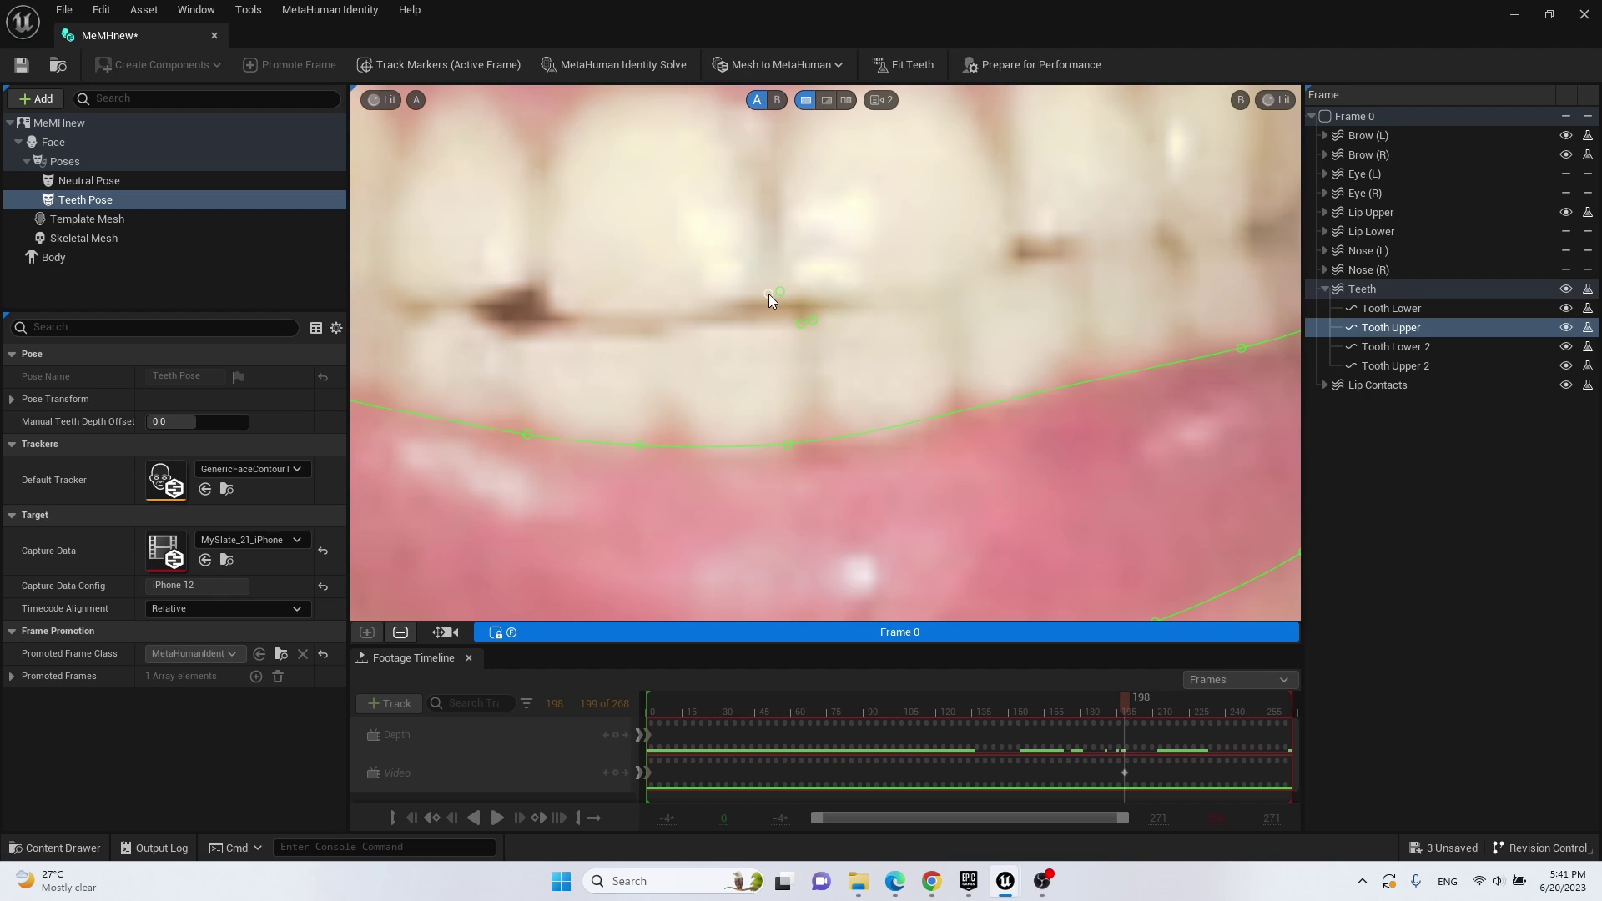
left_click(769, 294)
scroll(1013, 352, "down", 10)
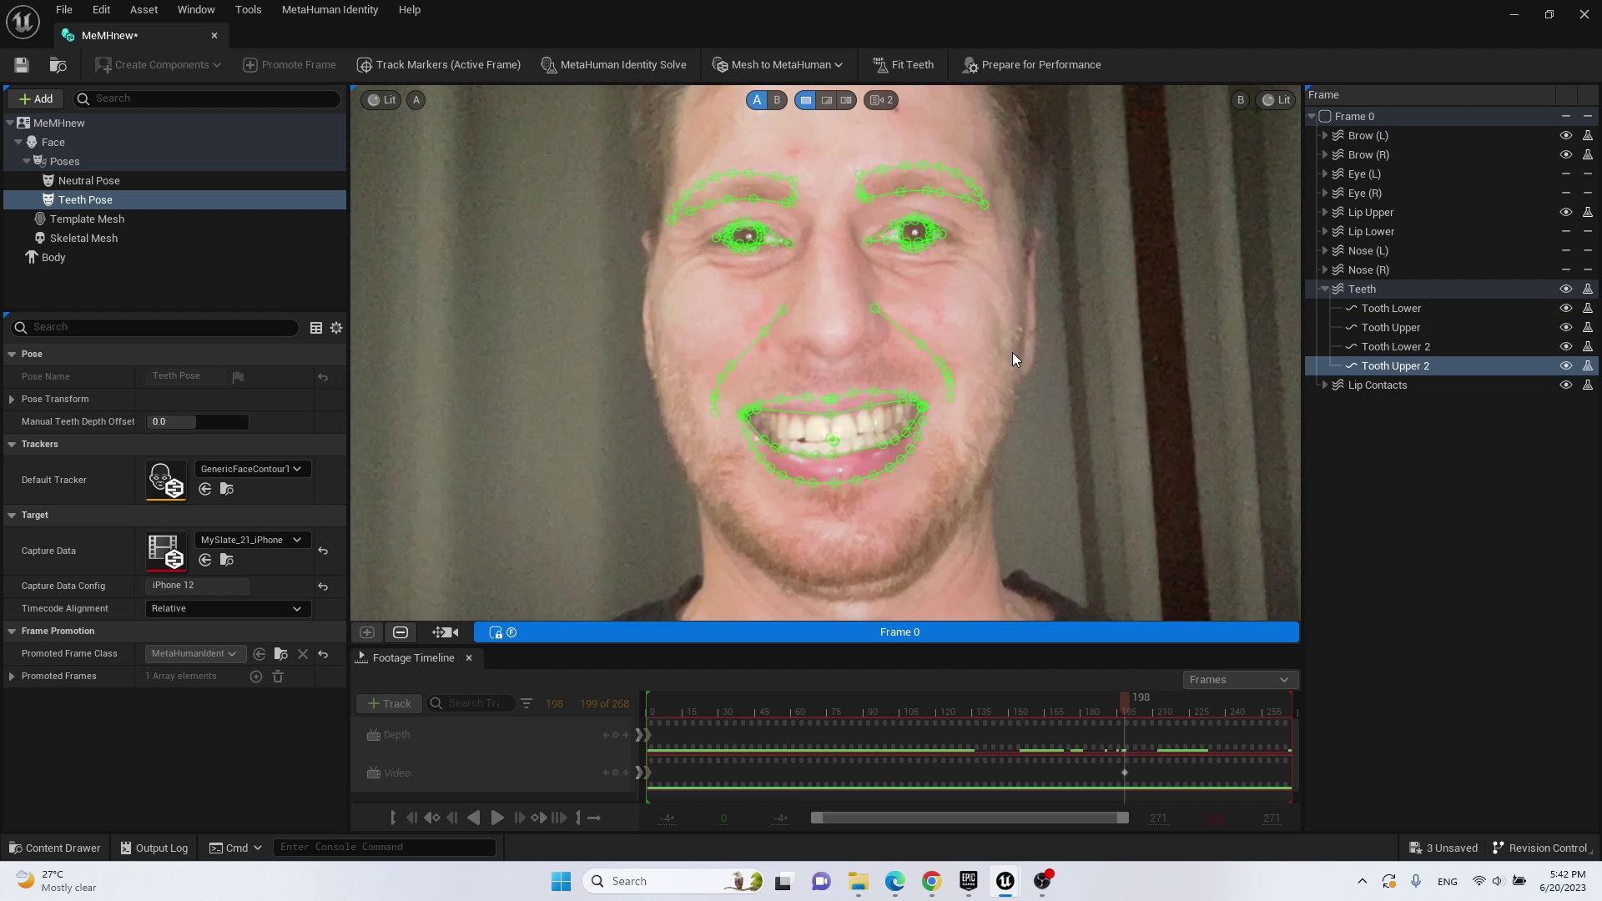
Run Prepare for Performance on the MeMHnew identity, and save and close the asset.
left_click(1041, 67)
left_click(1011, 492)
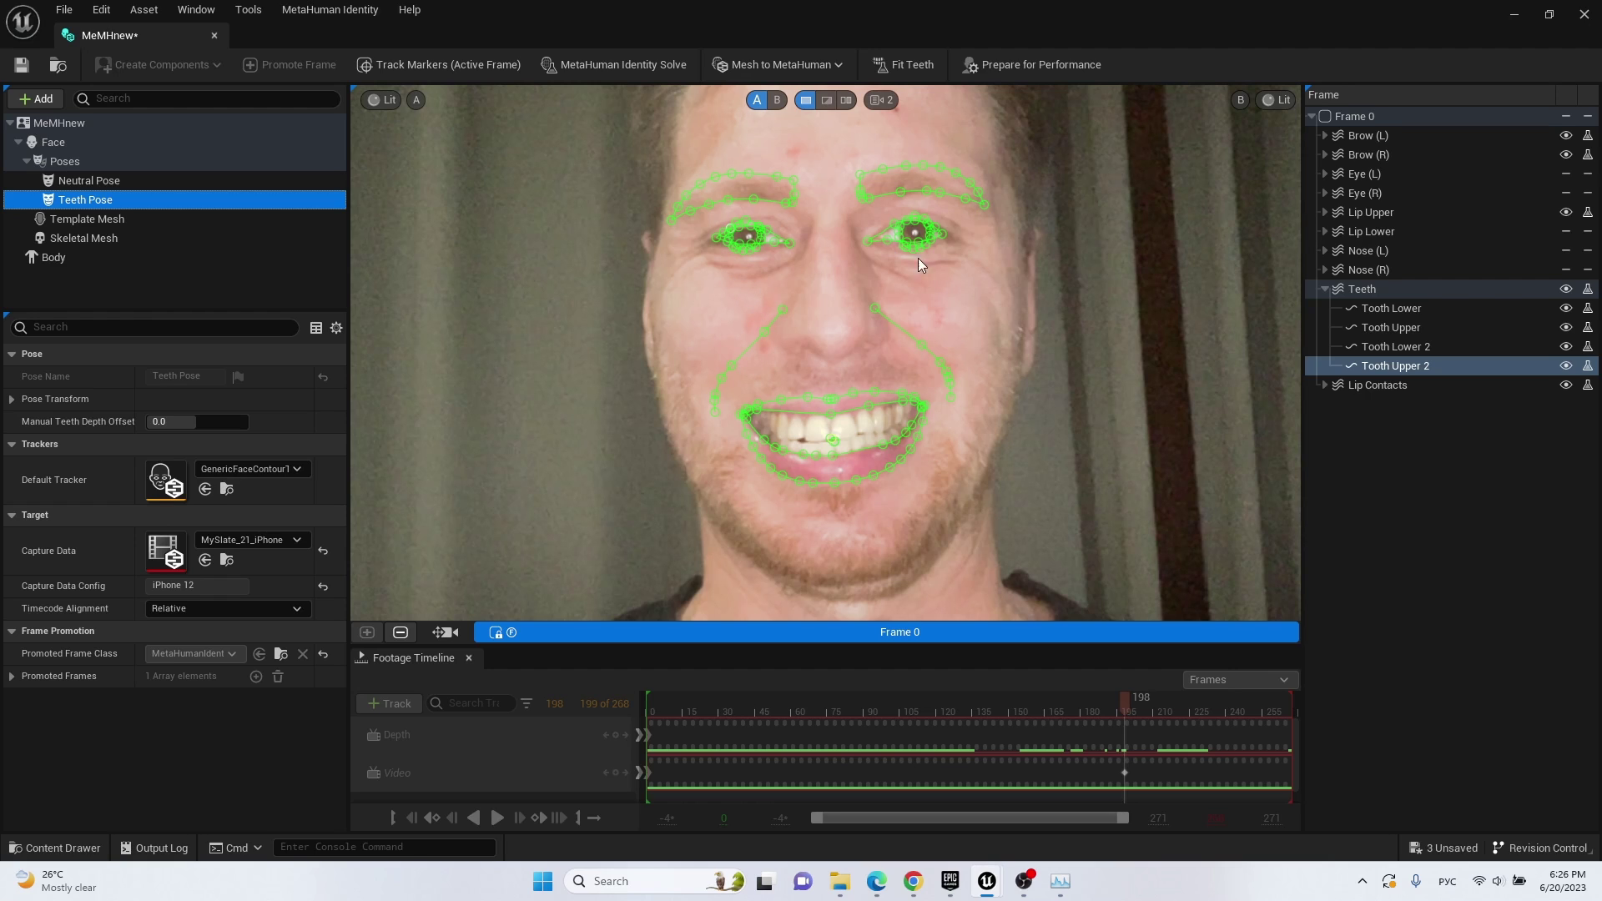
left_click(22, 65)
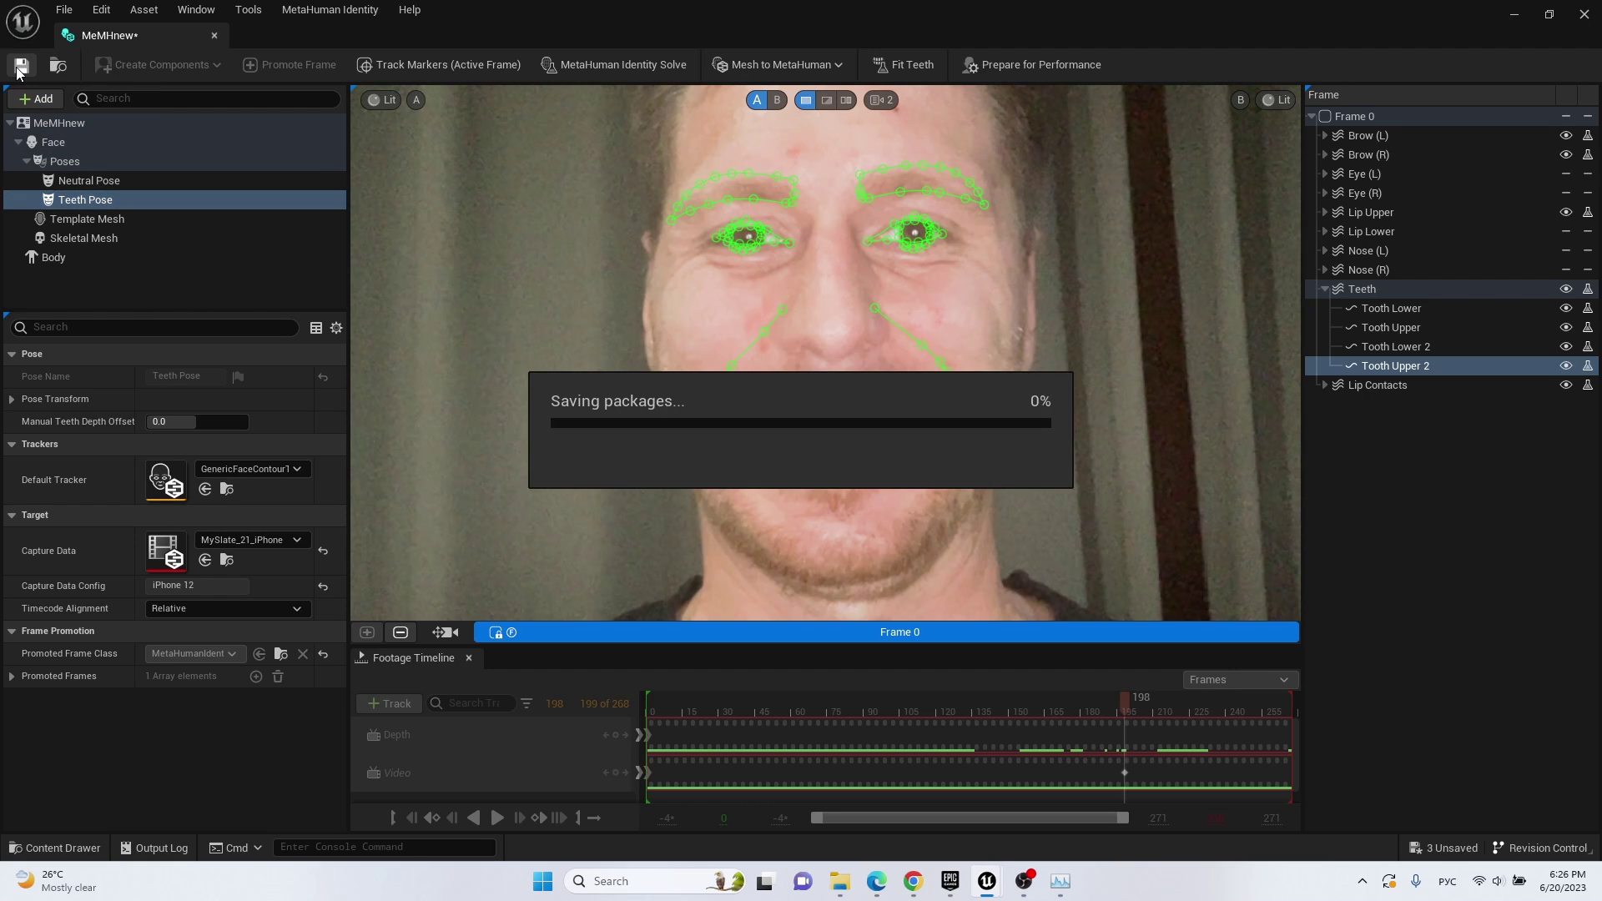
left_click(1584, 15)
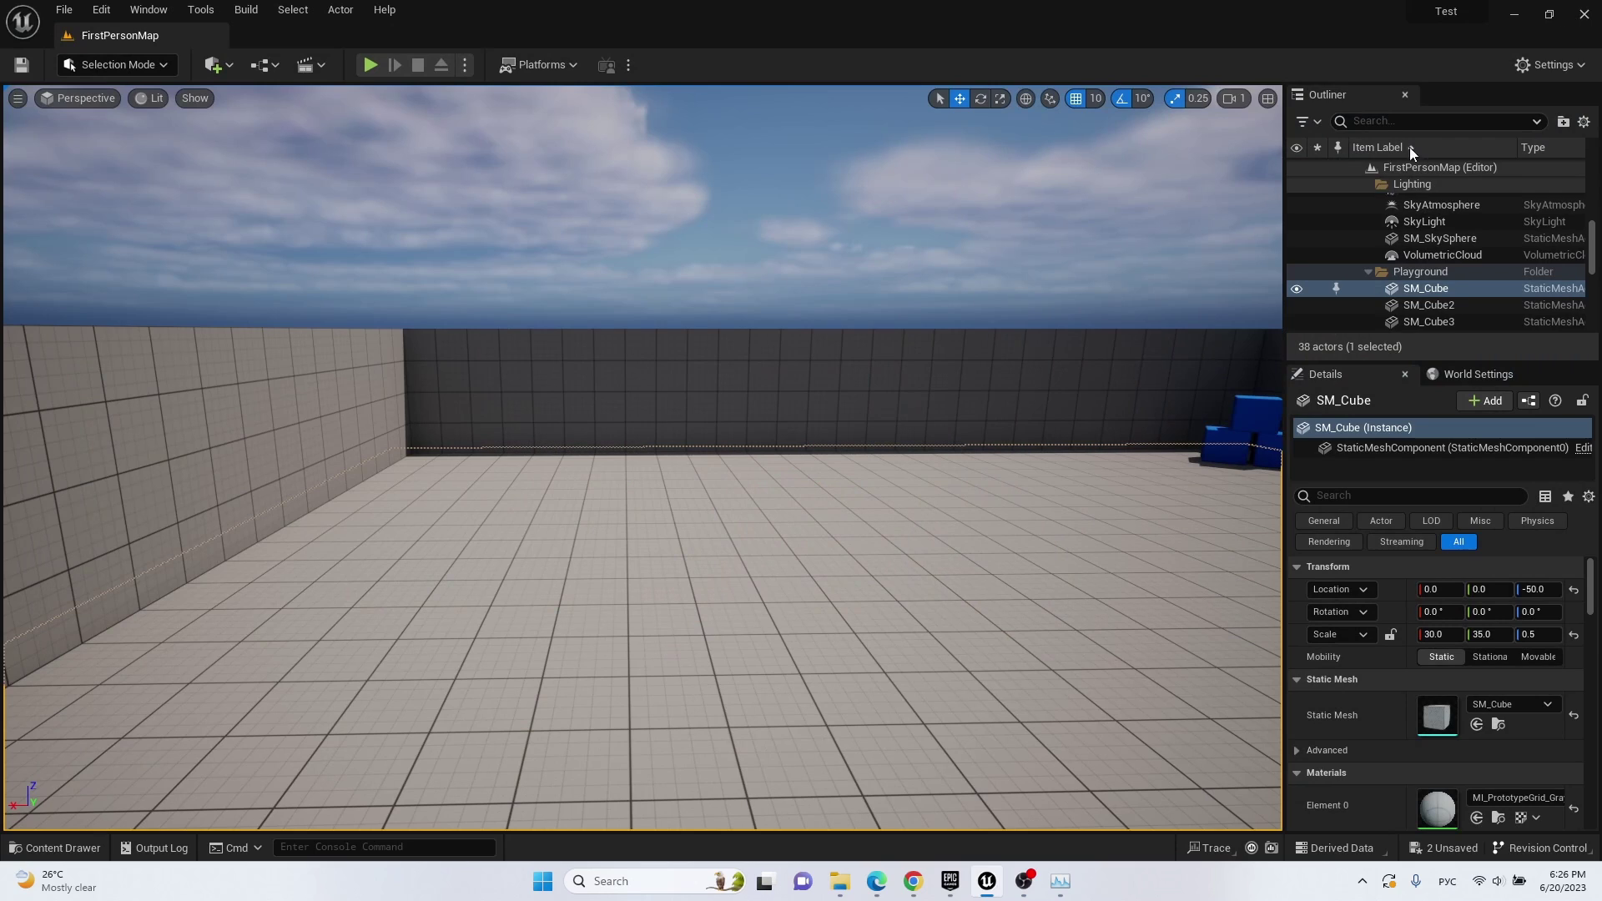
Create a MetaHuman Performance asset in the Lesson folder with its default name and open it.
key("ctrl+space")
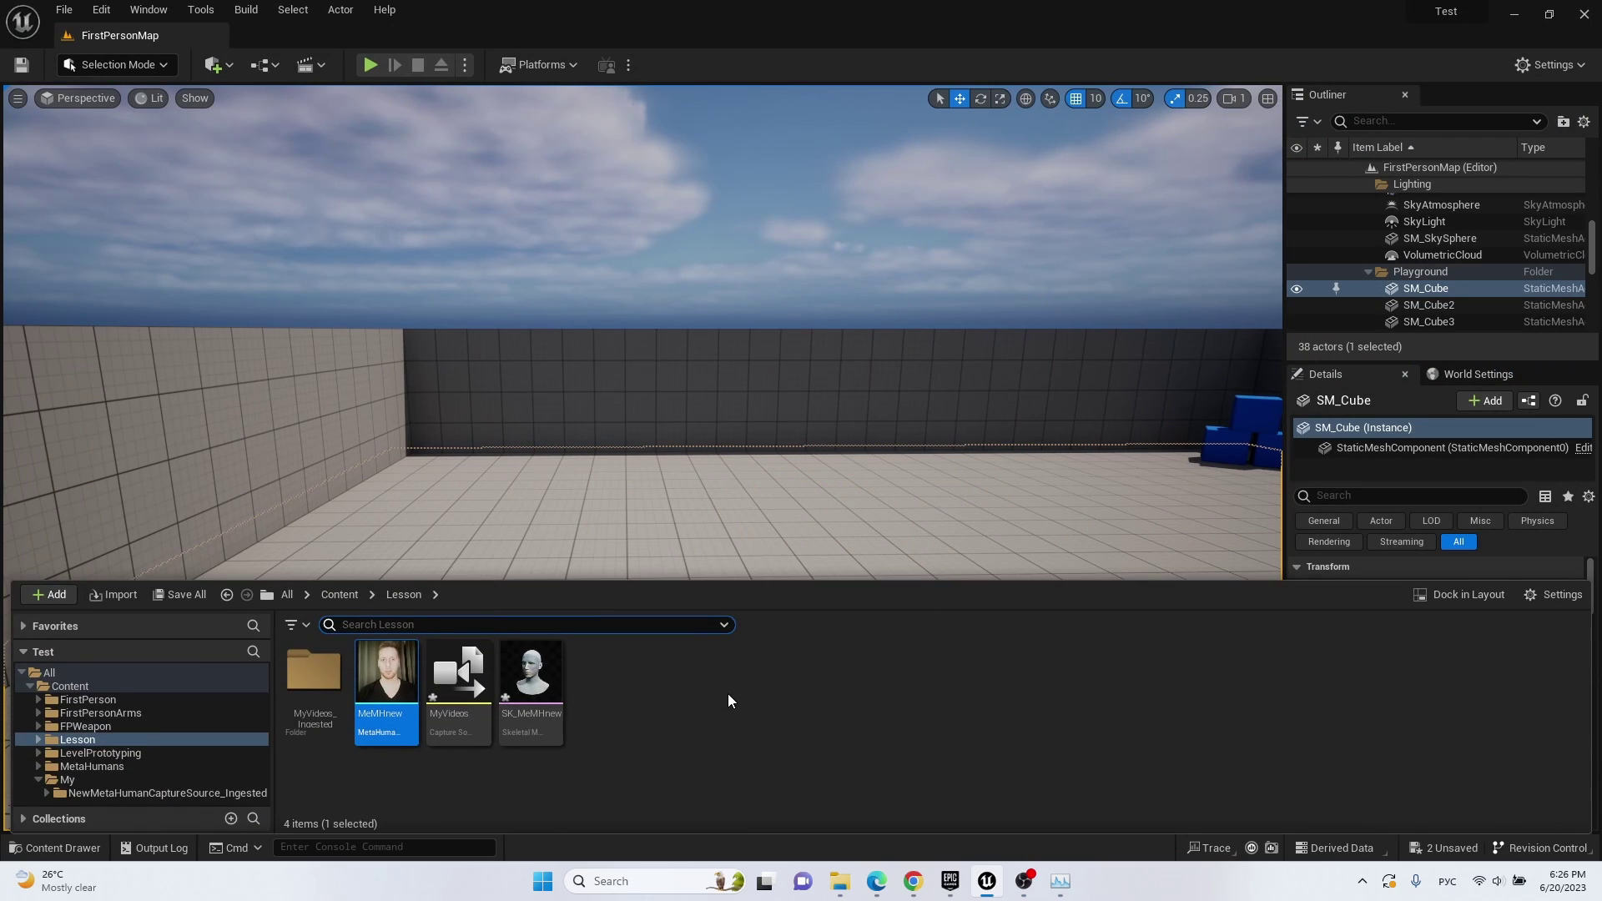
right_click(728, 693)
mouse_move(851, 569)
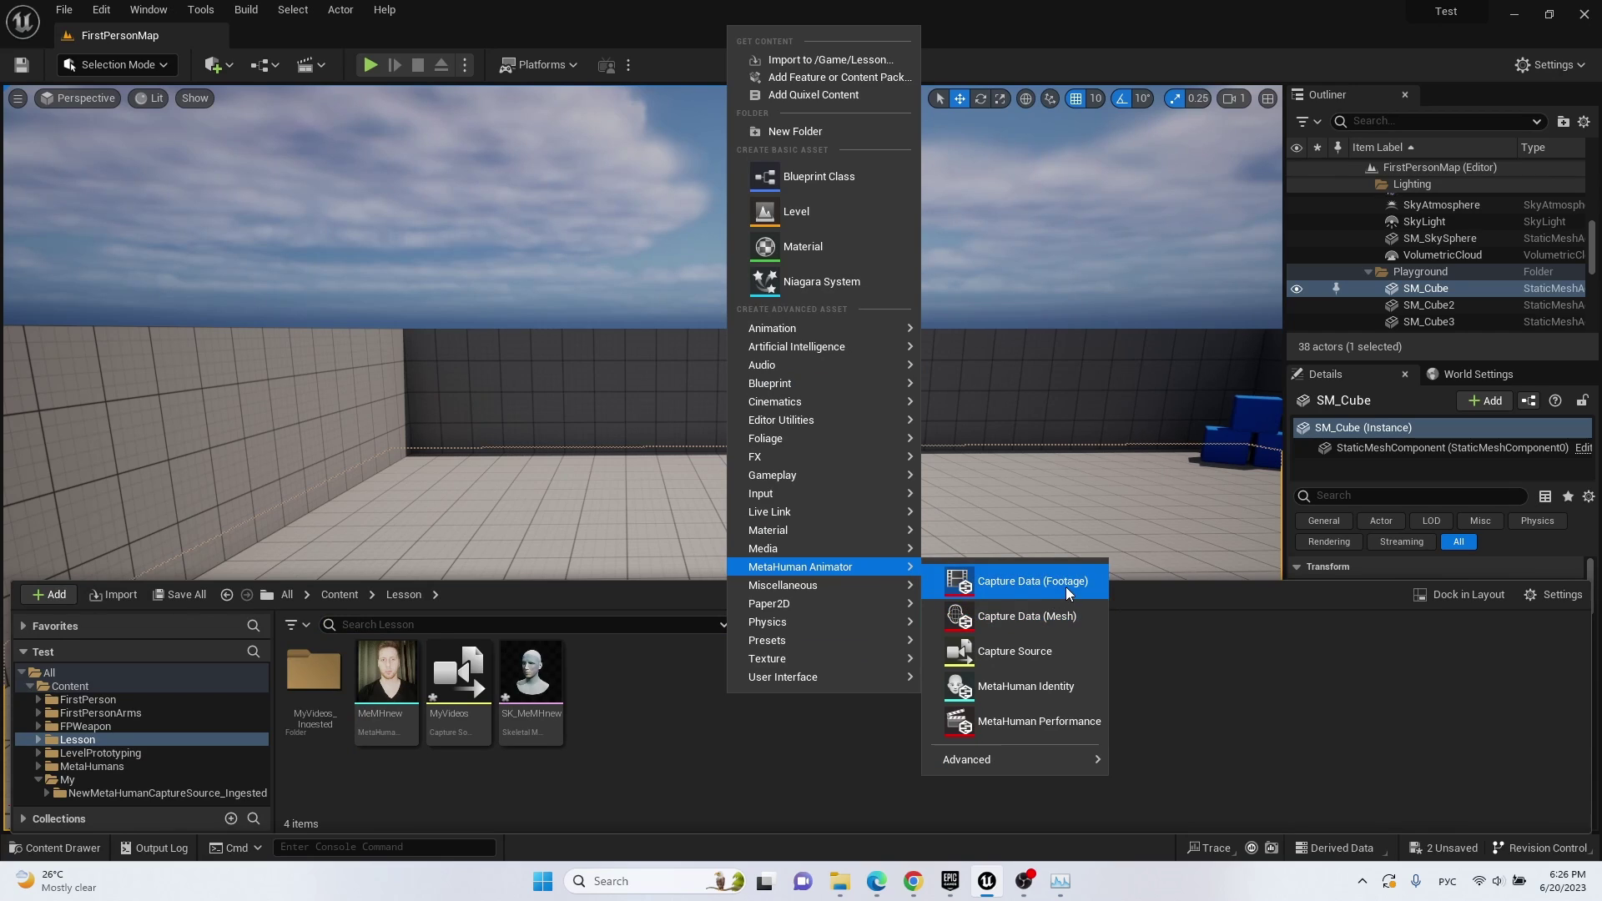
left_click(1064, 719)
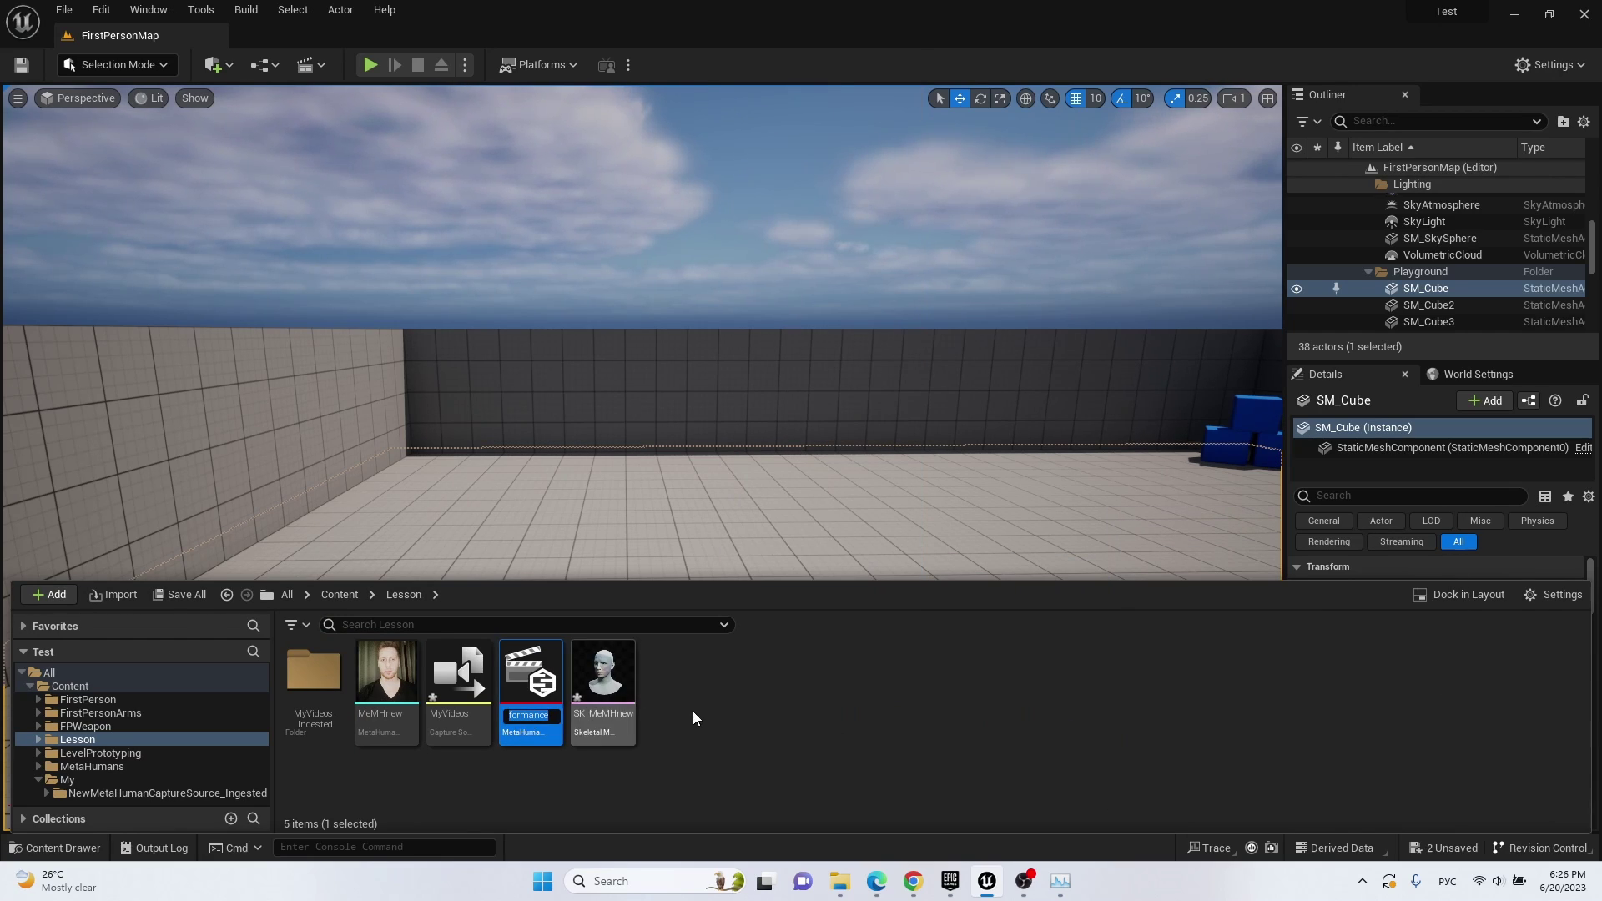
key("Return")
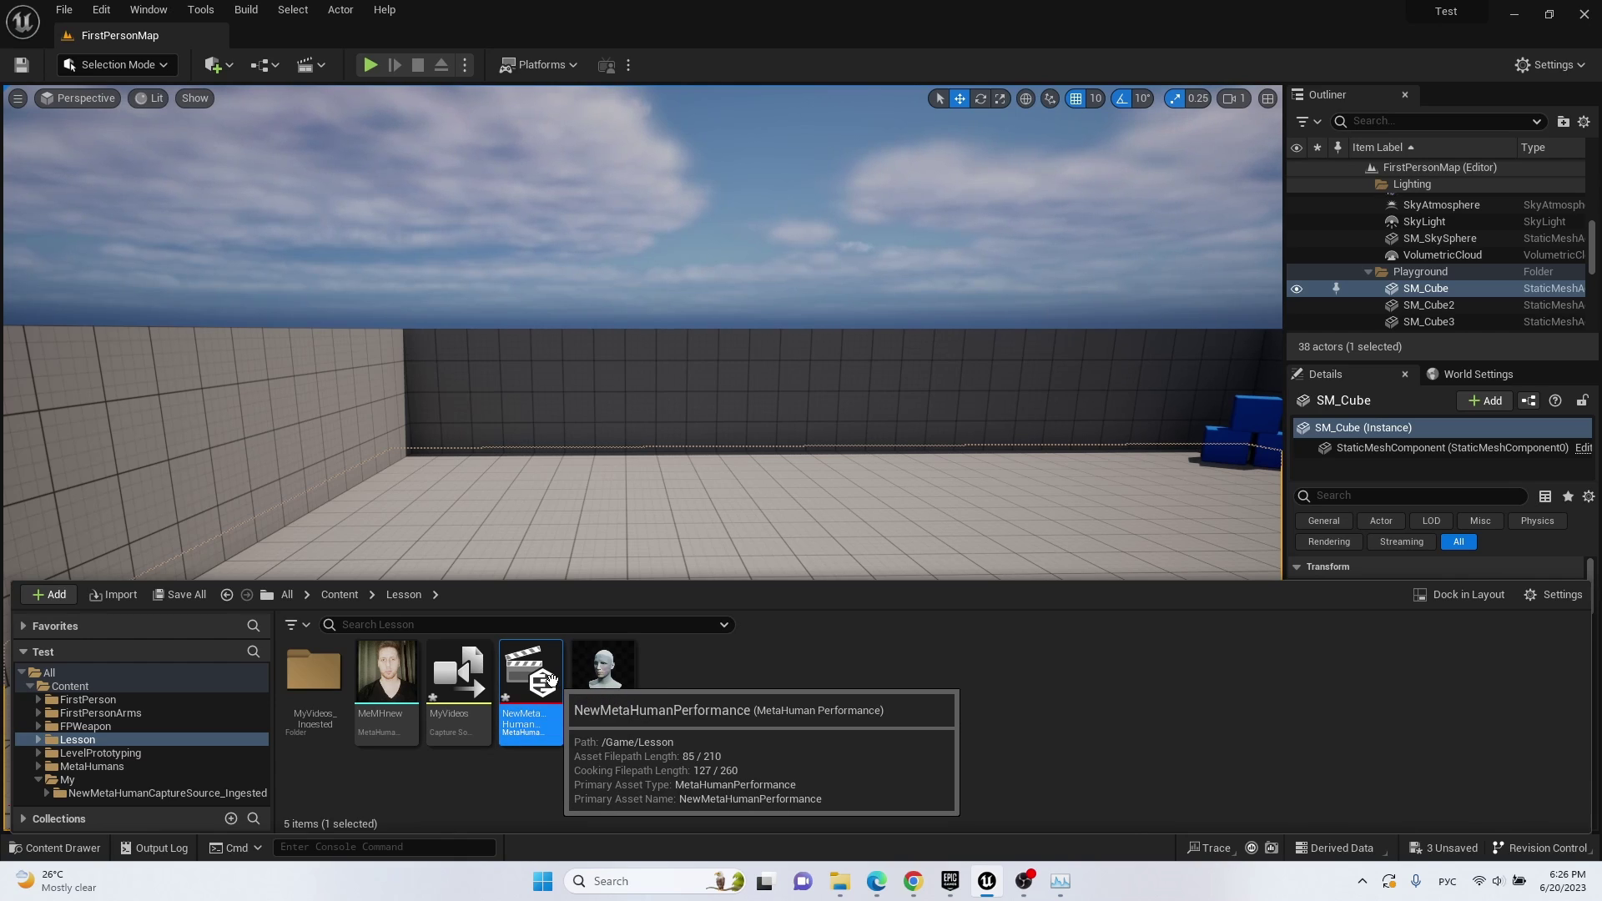
double_click(551, 680)
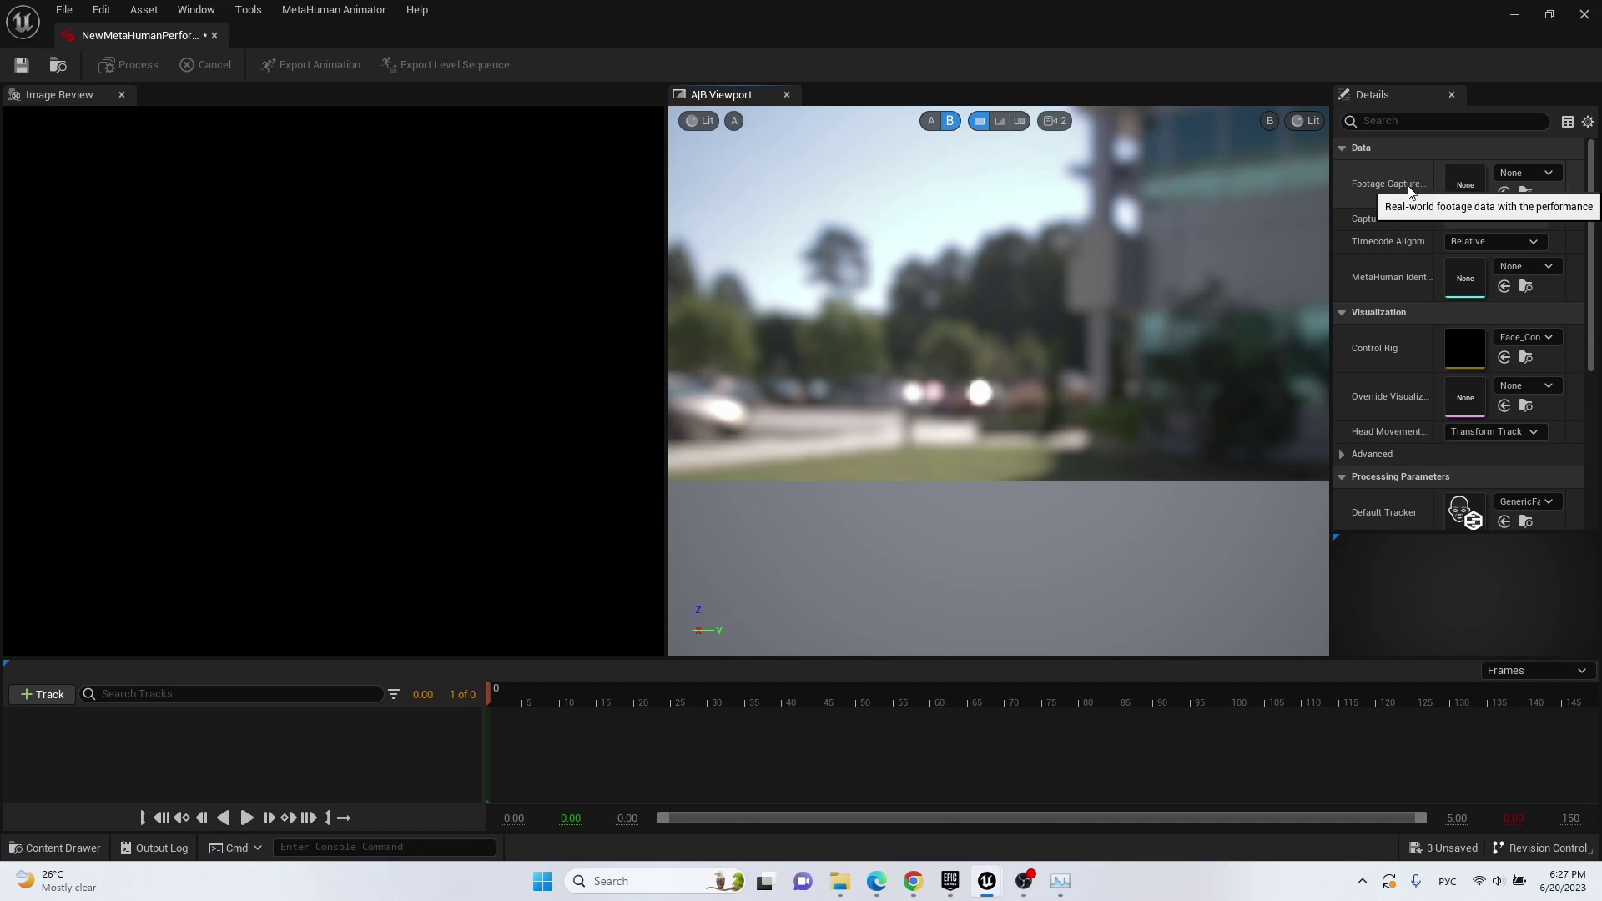
Assign MySlate_22_iPhone as the performance's footage capture data and MeMHnew as its MetaHuman Identity.
left_click(1525, 174)
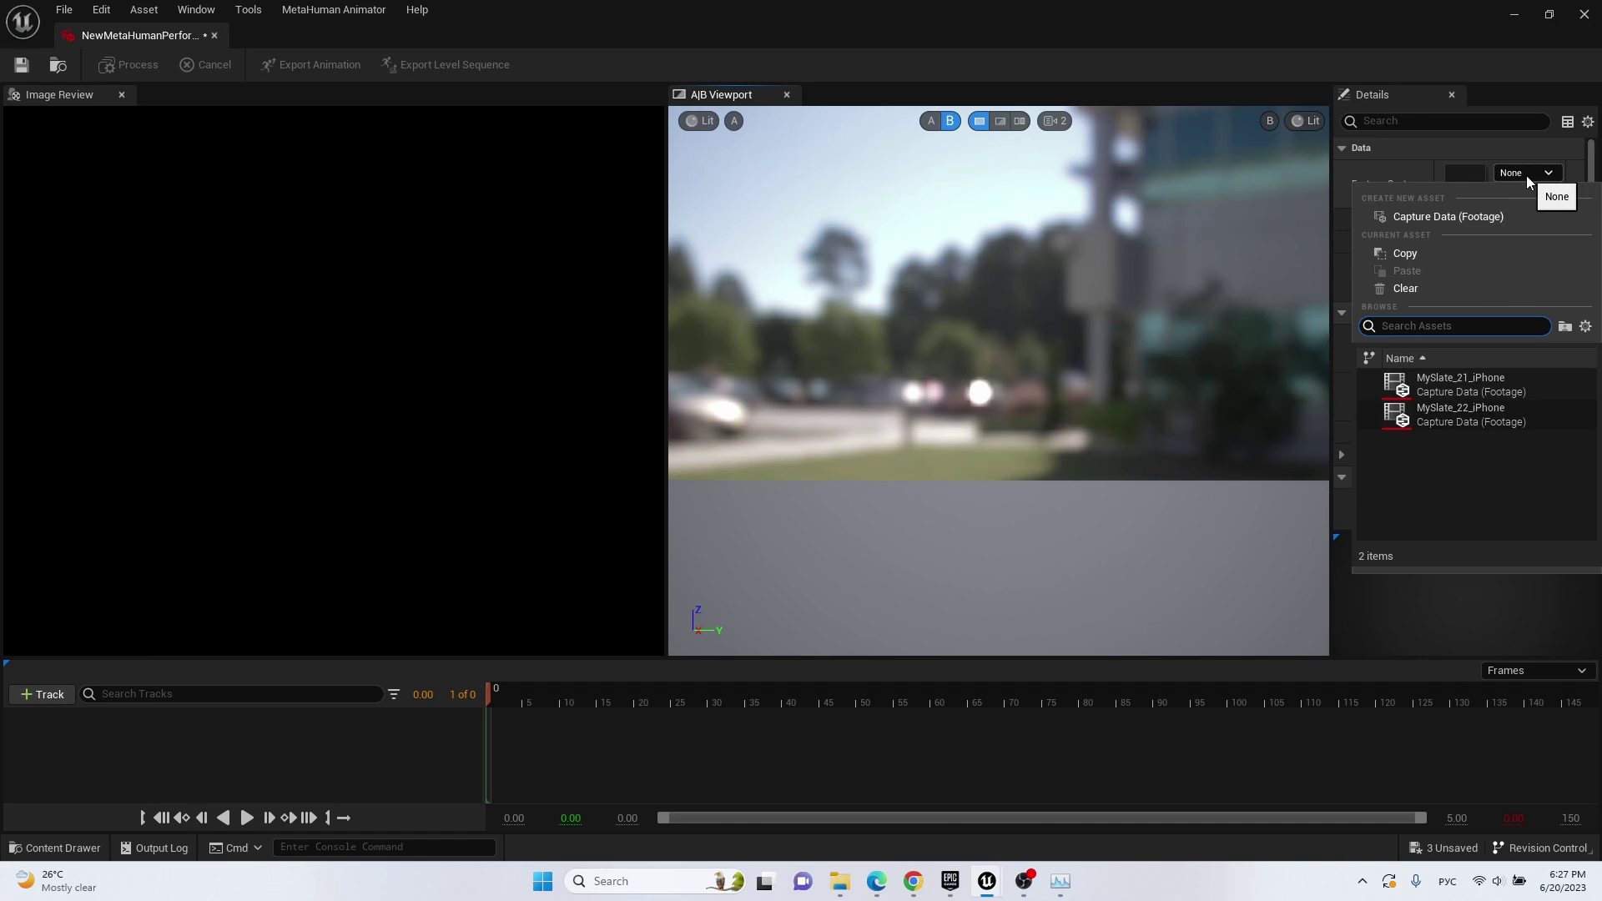
left_click(1471, 414)
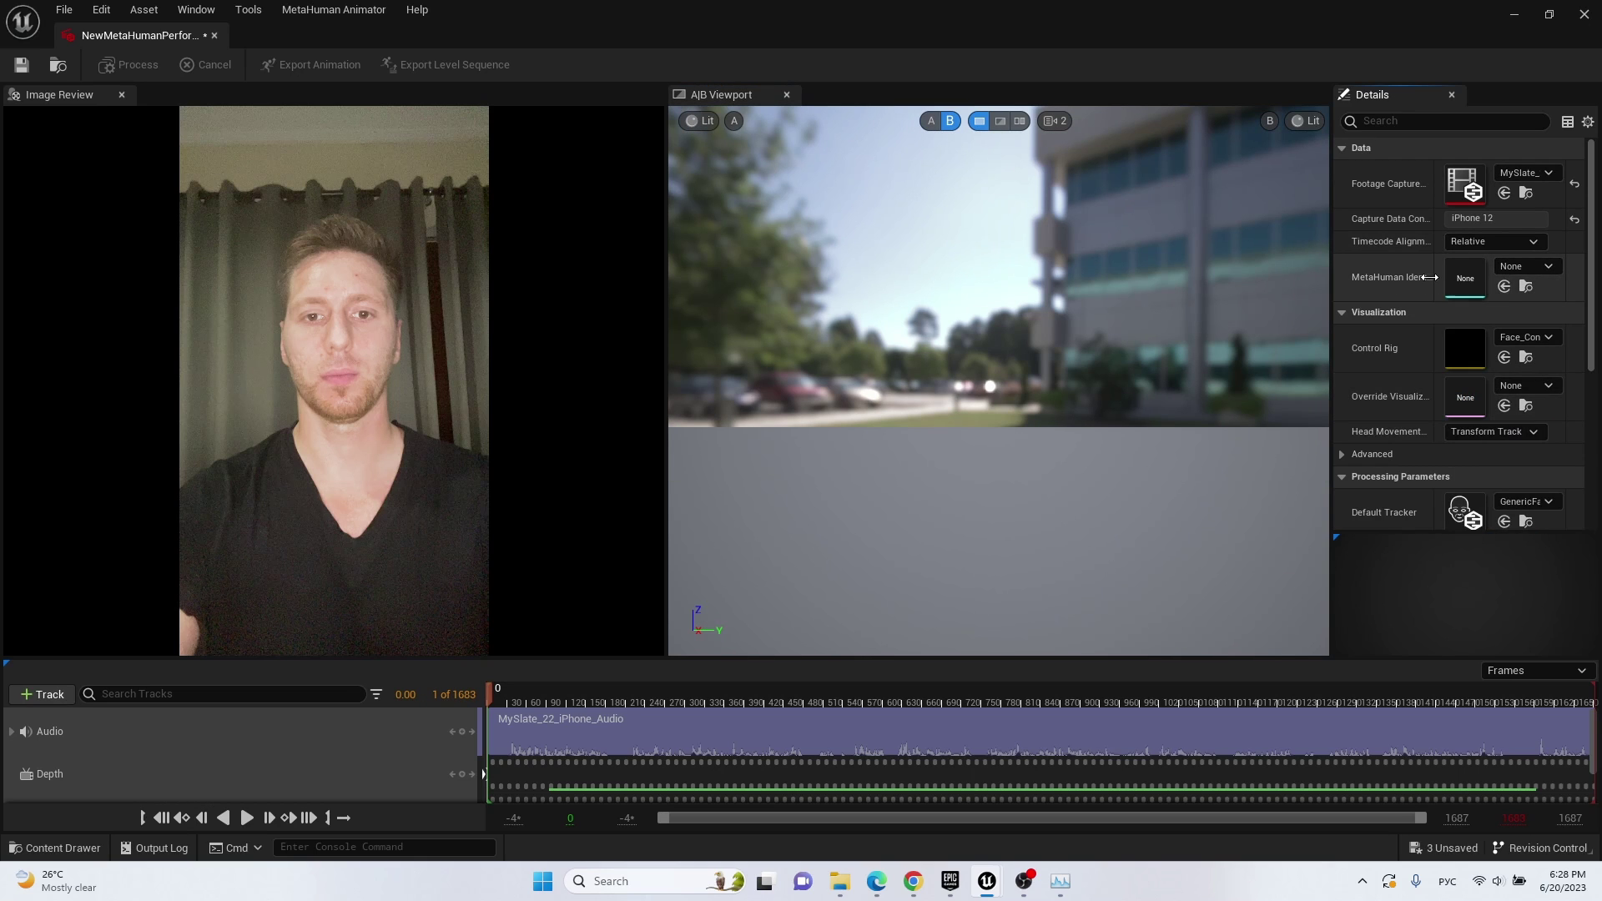
left_click(1540, 267)
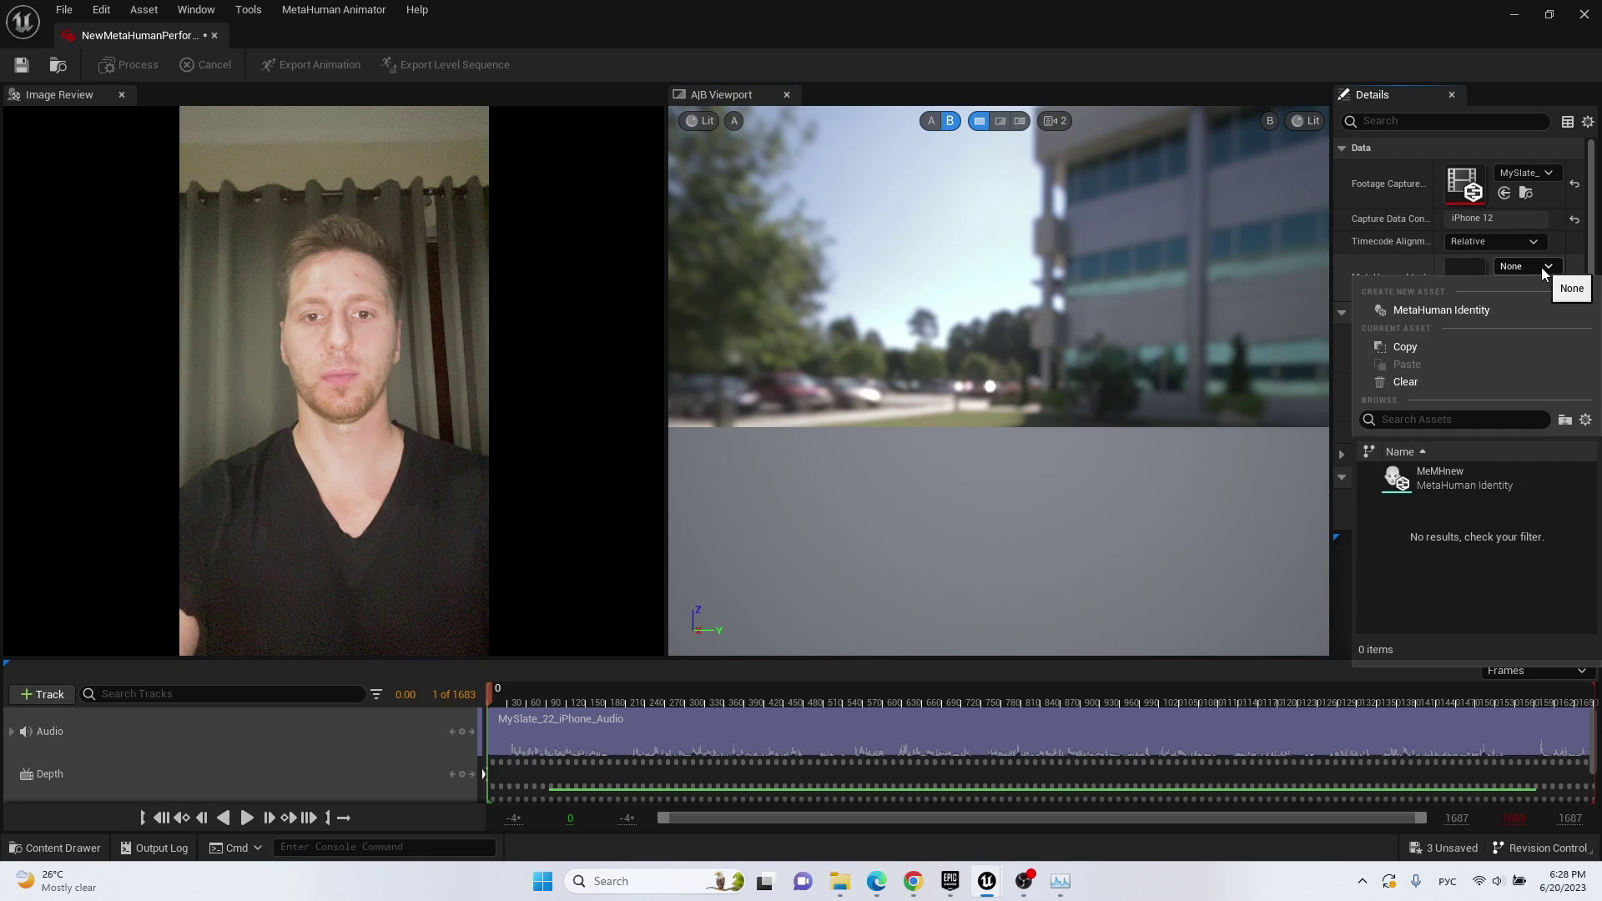
left_click(1464, 479)
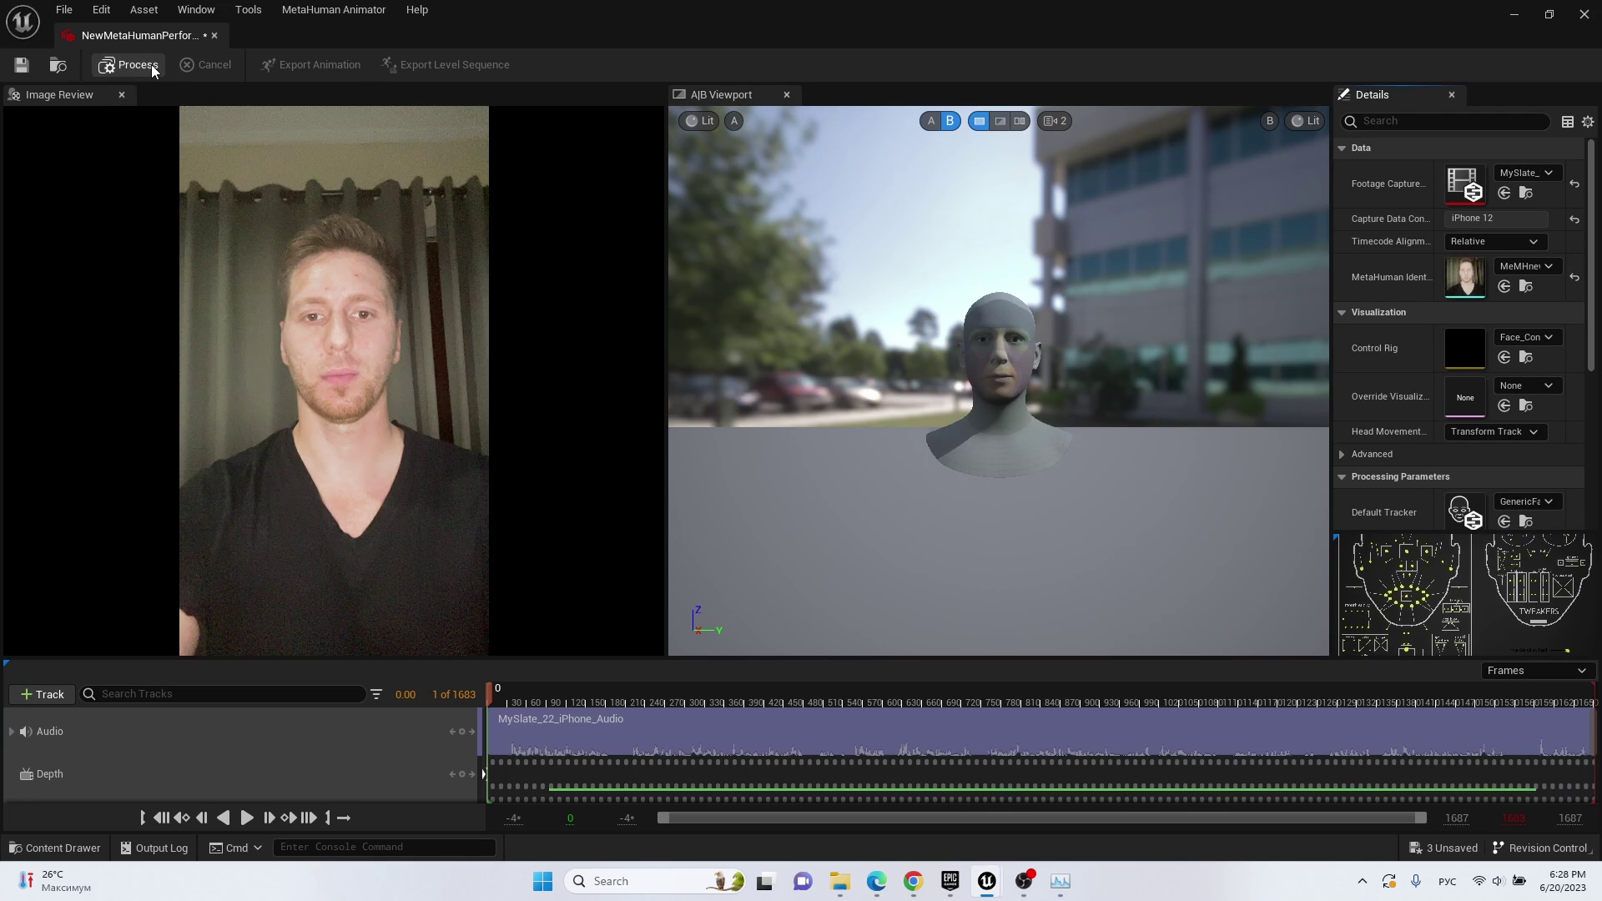
Process the performance and scrub through the footage with the animated head overlaid, up to frame 1120.
left_click(152, 64)
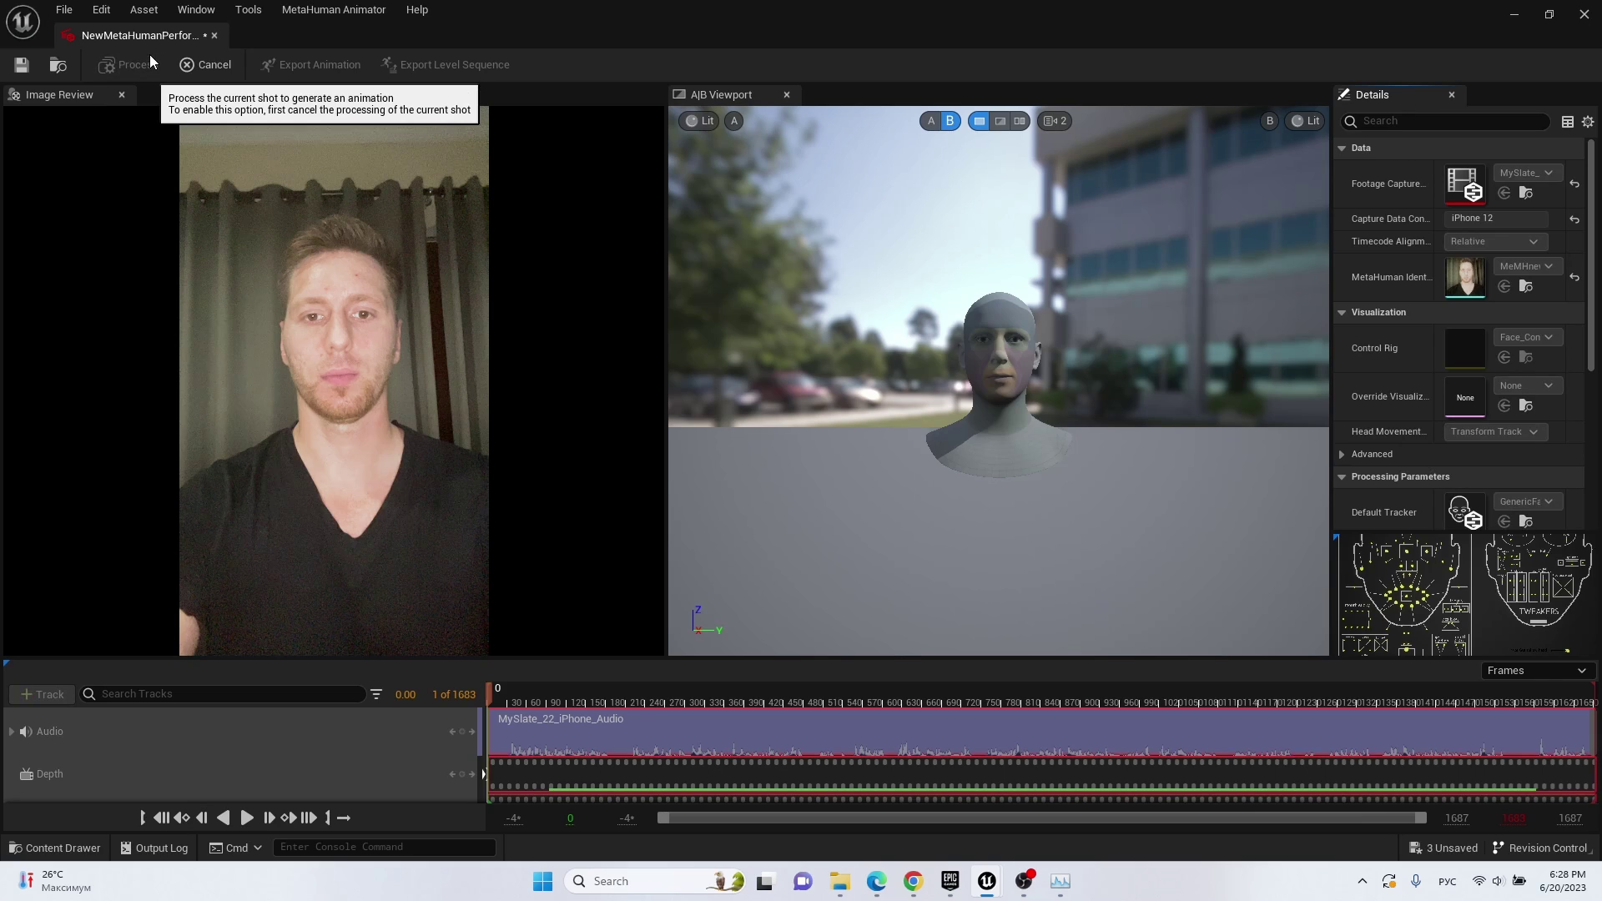
left_click(932, 121)
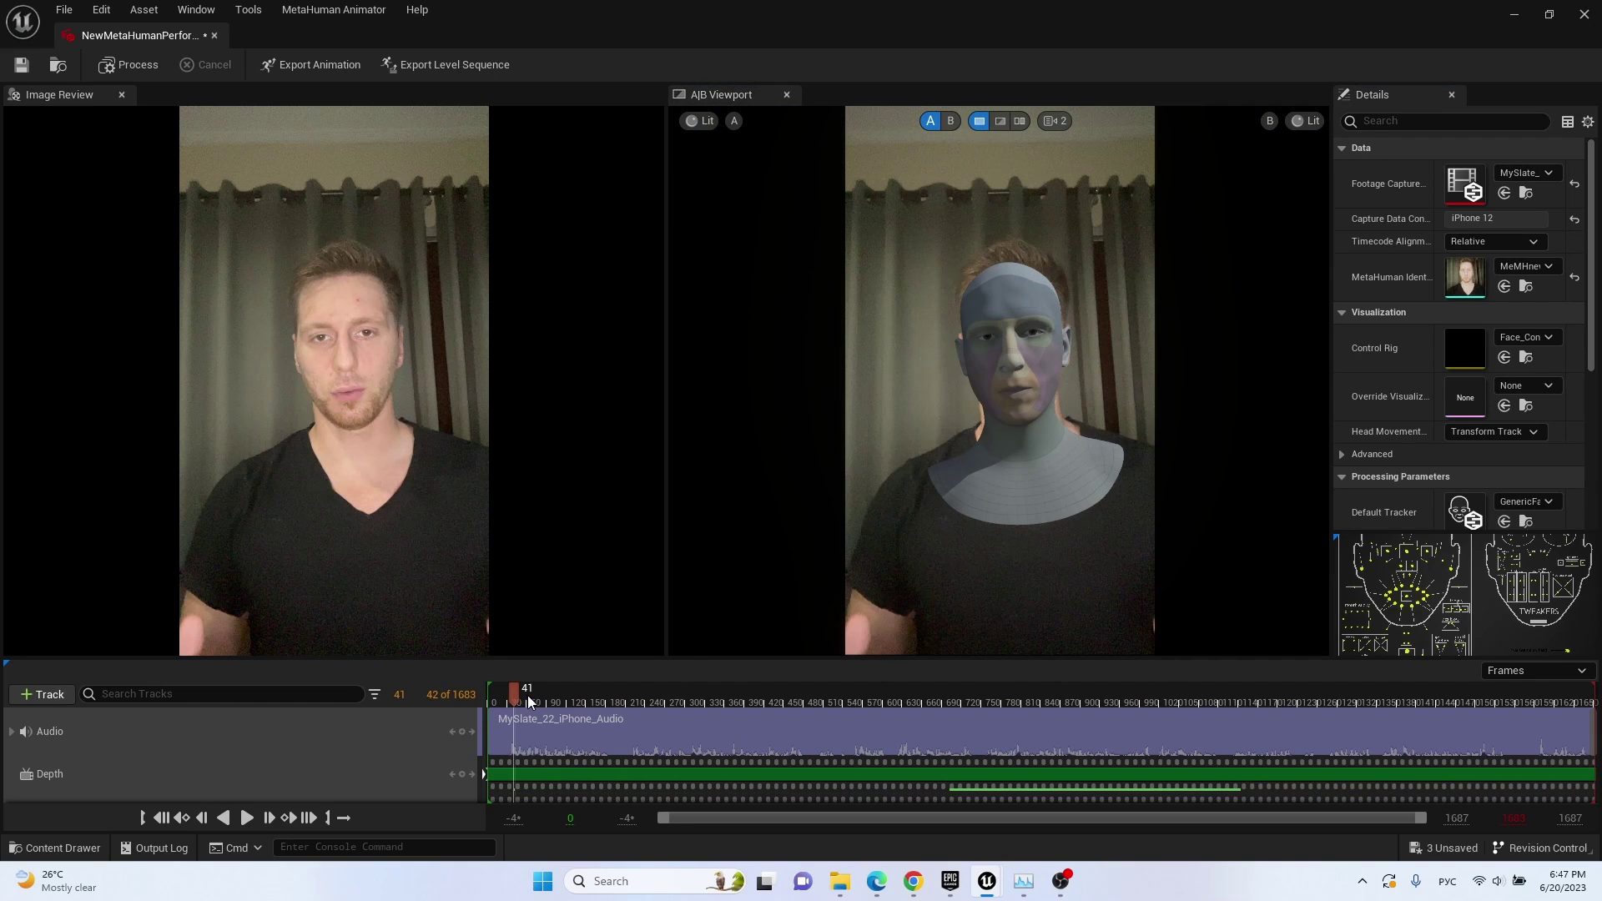
left_click_drag(531, 703, 1219, 723)
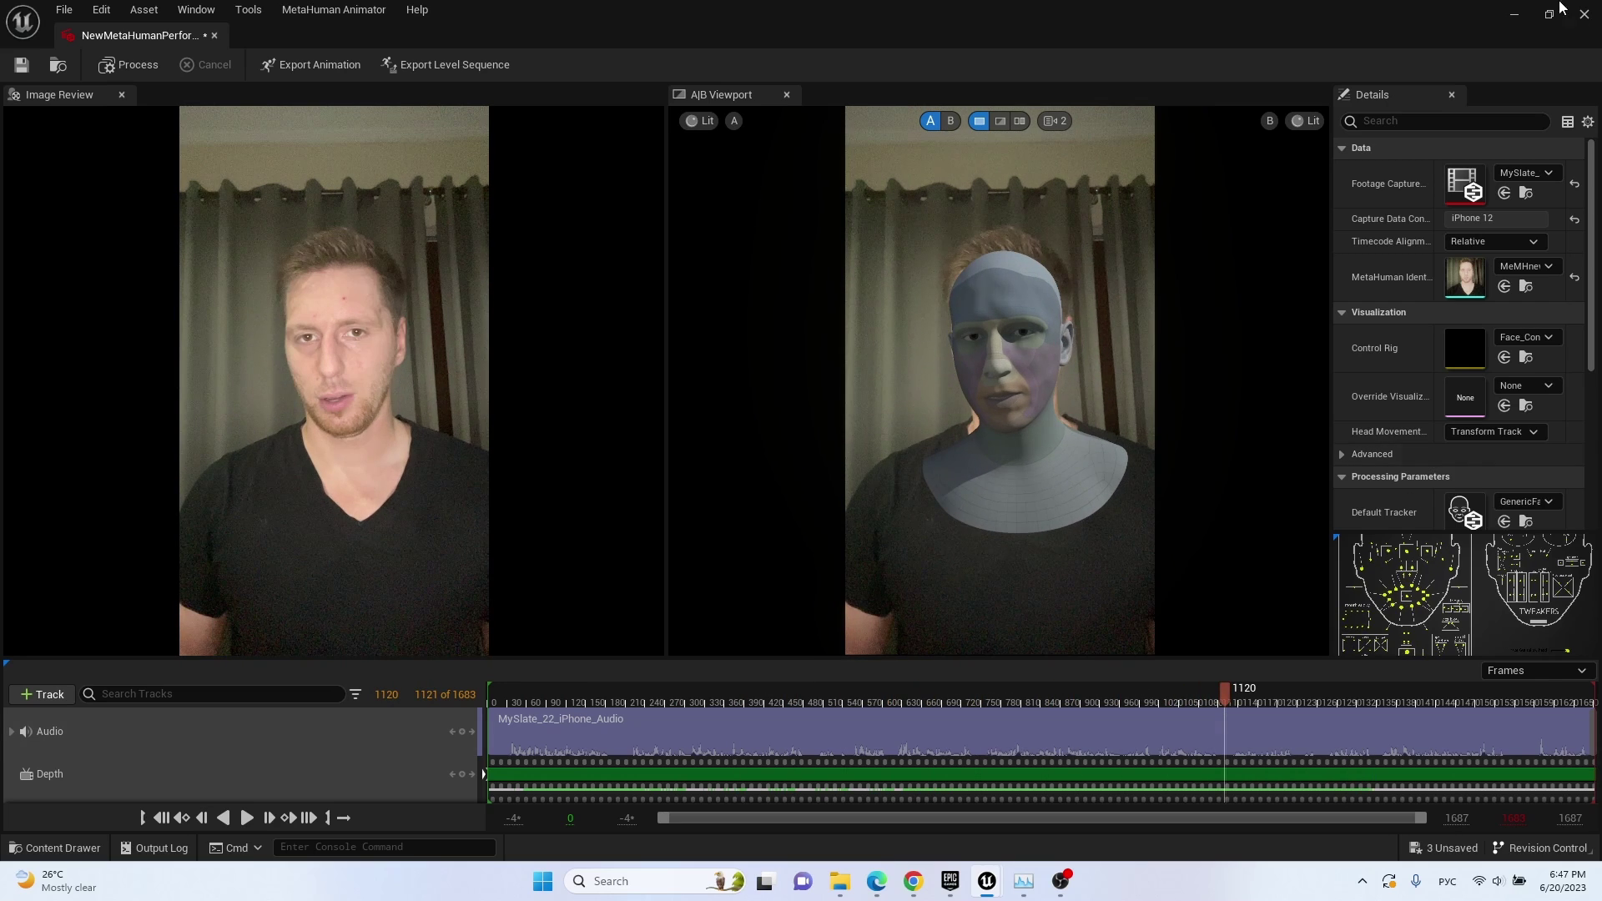
Look up MeMHnew and MeMH among My MetaHumans in Quixel Bridge, and close Bridge.
left_click(1515, 15)
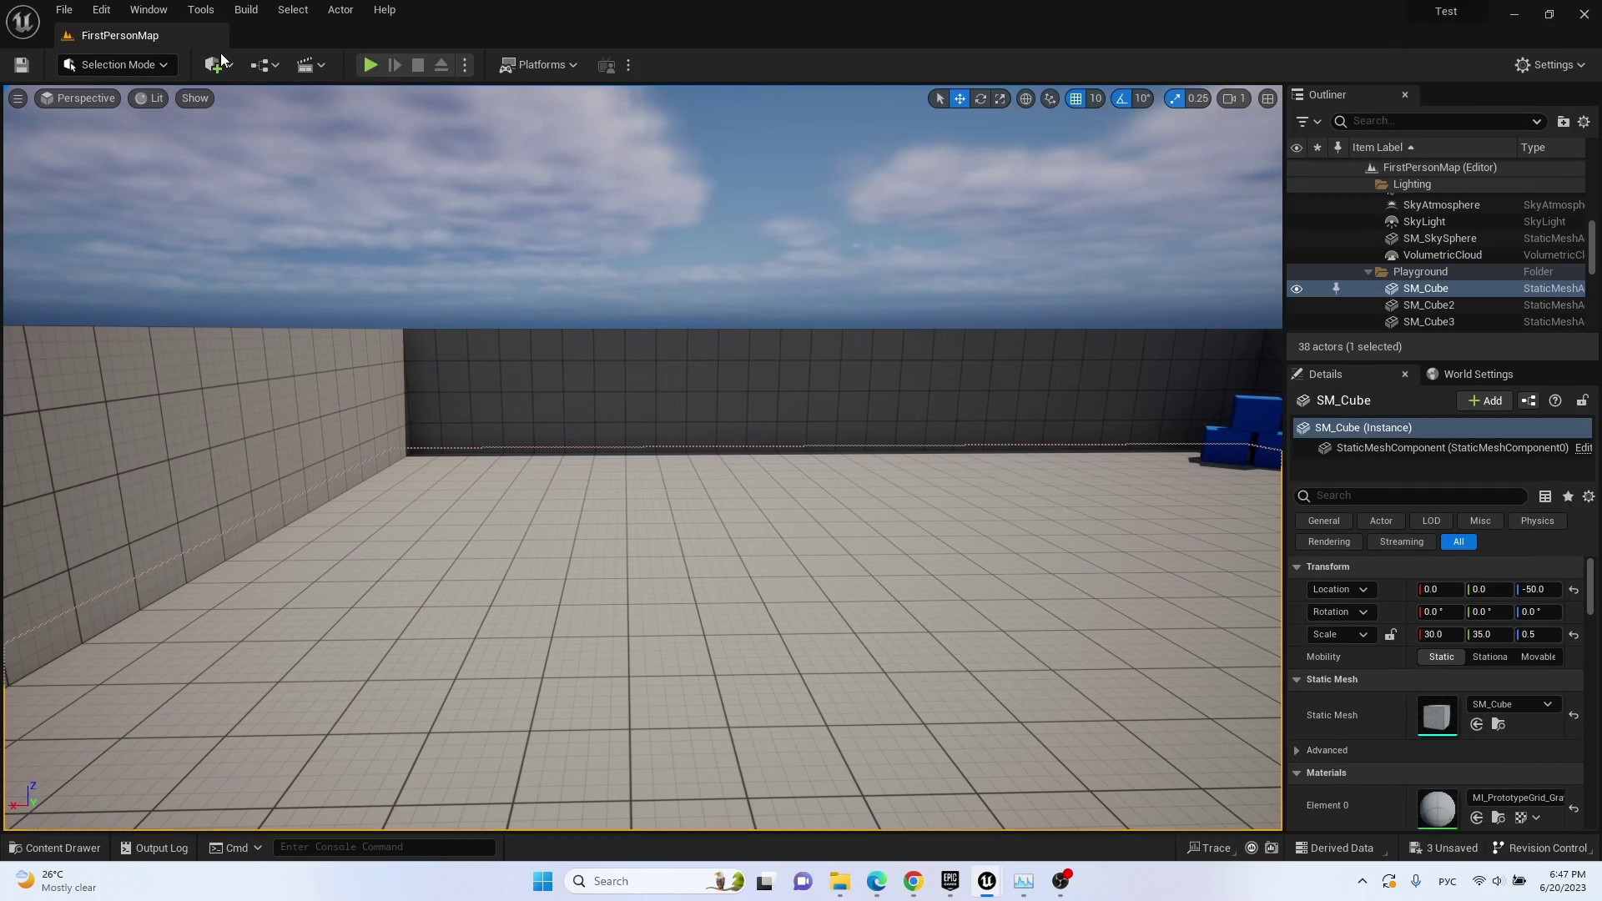
left_click(224, 66)
left_click(294, 129)
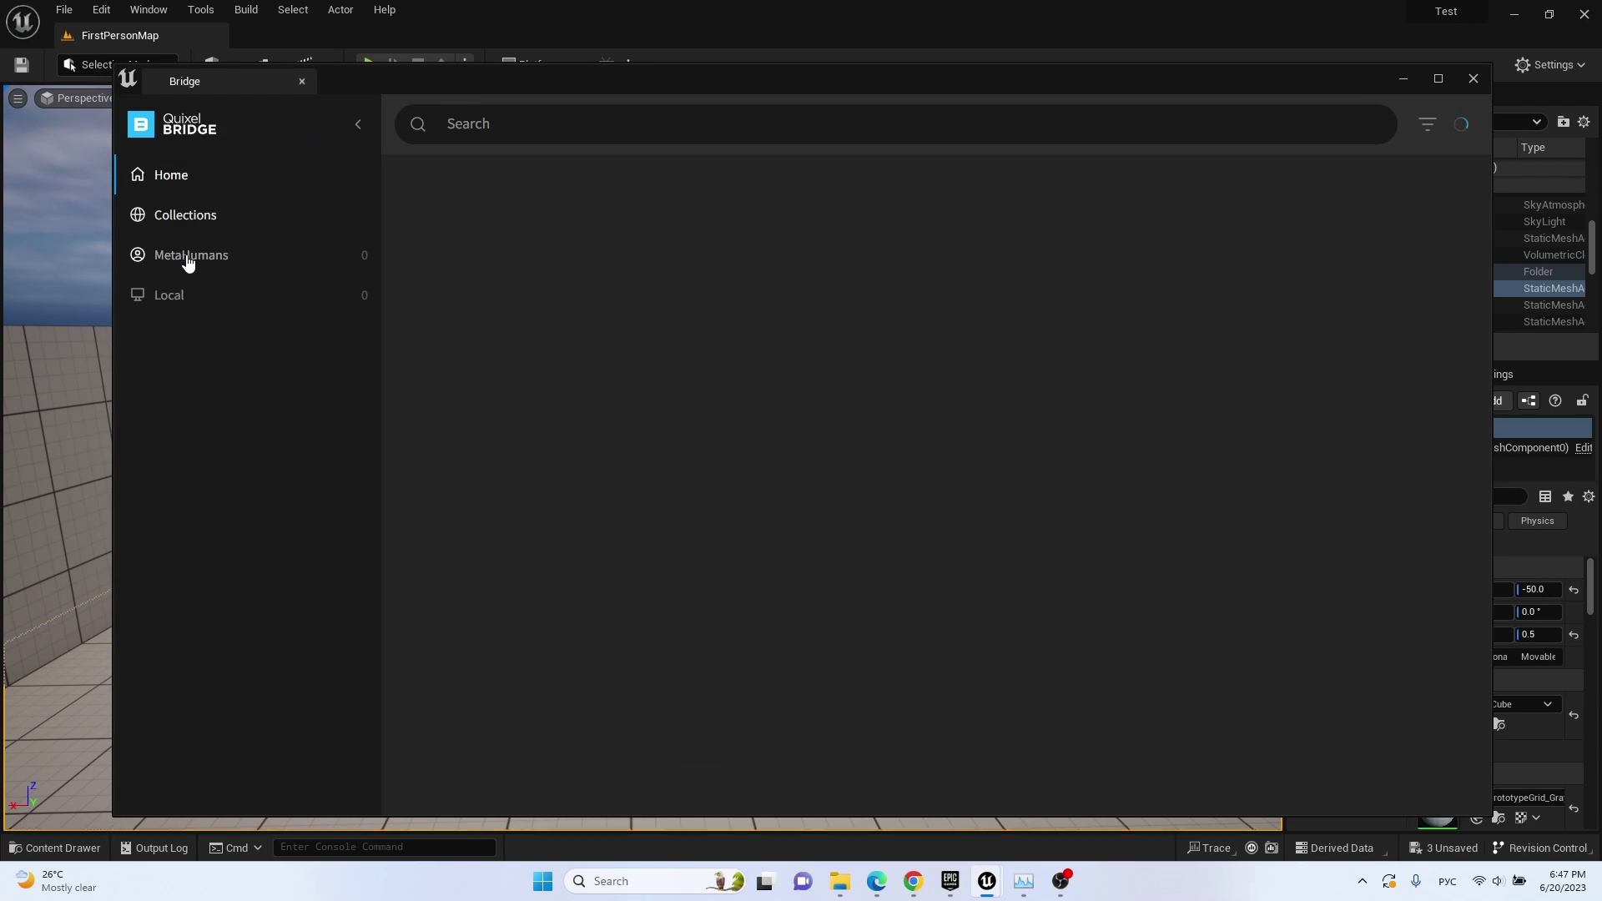
left_click(187, 258)
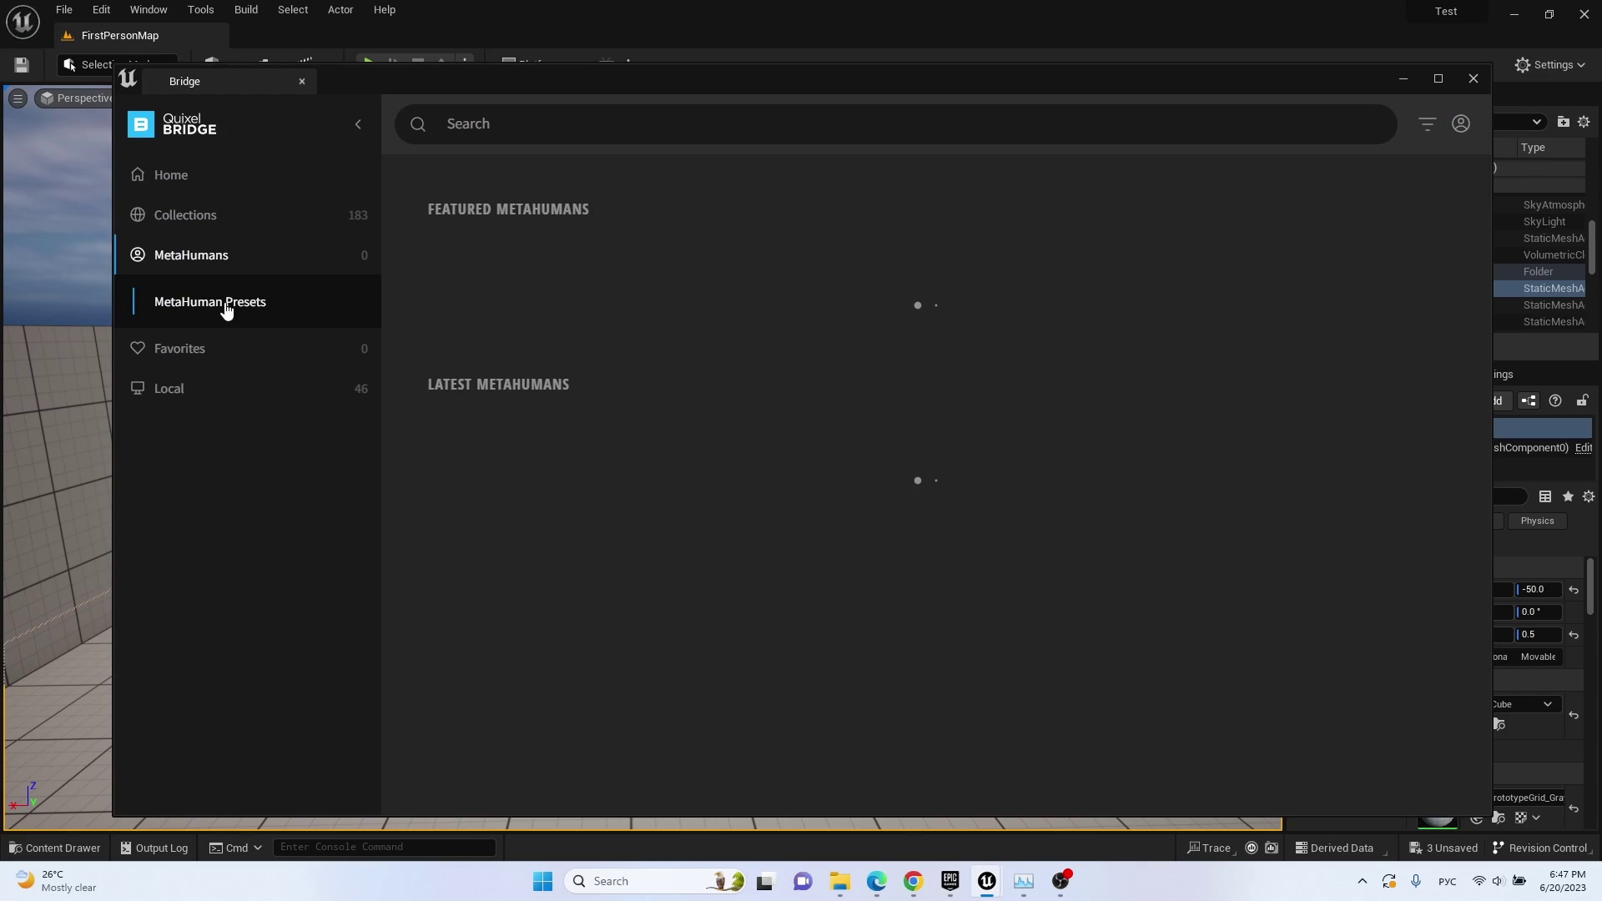
left_click(216, 333)
left_click(518, 322)
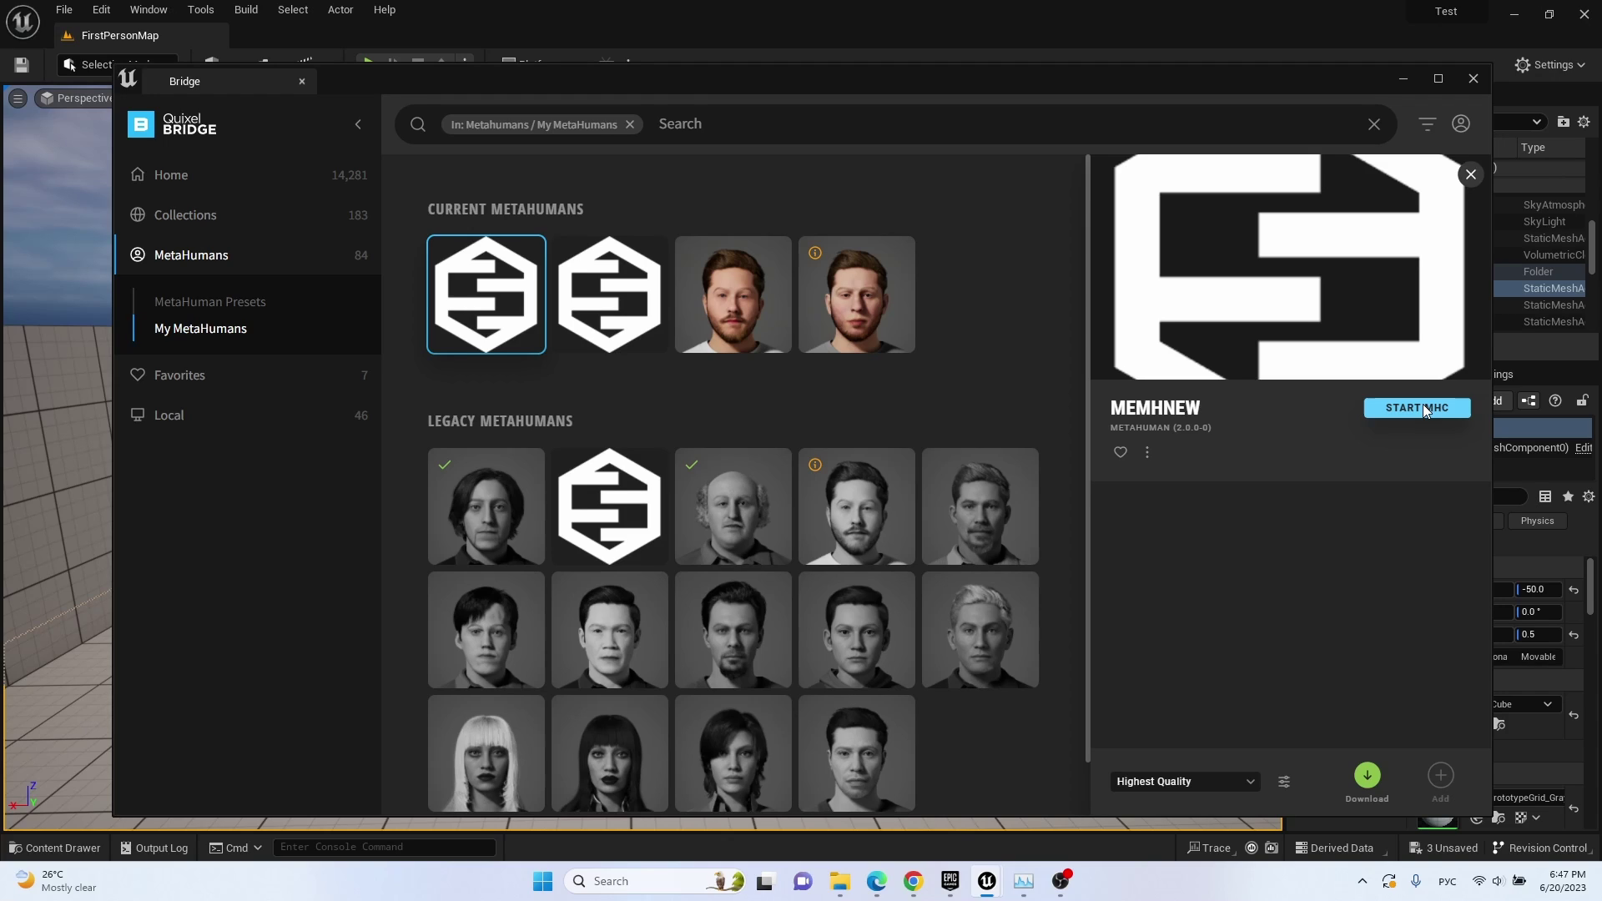
left_click(836, 313)
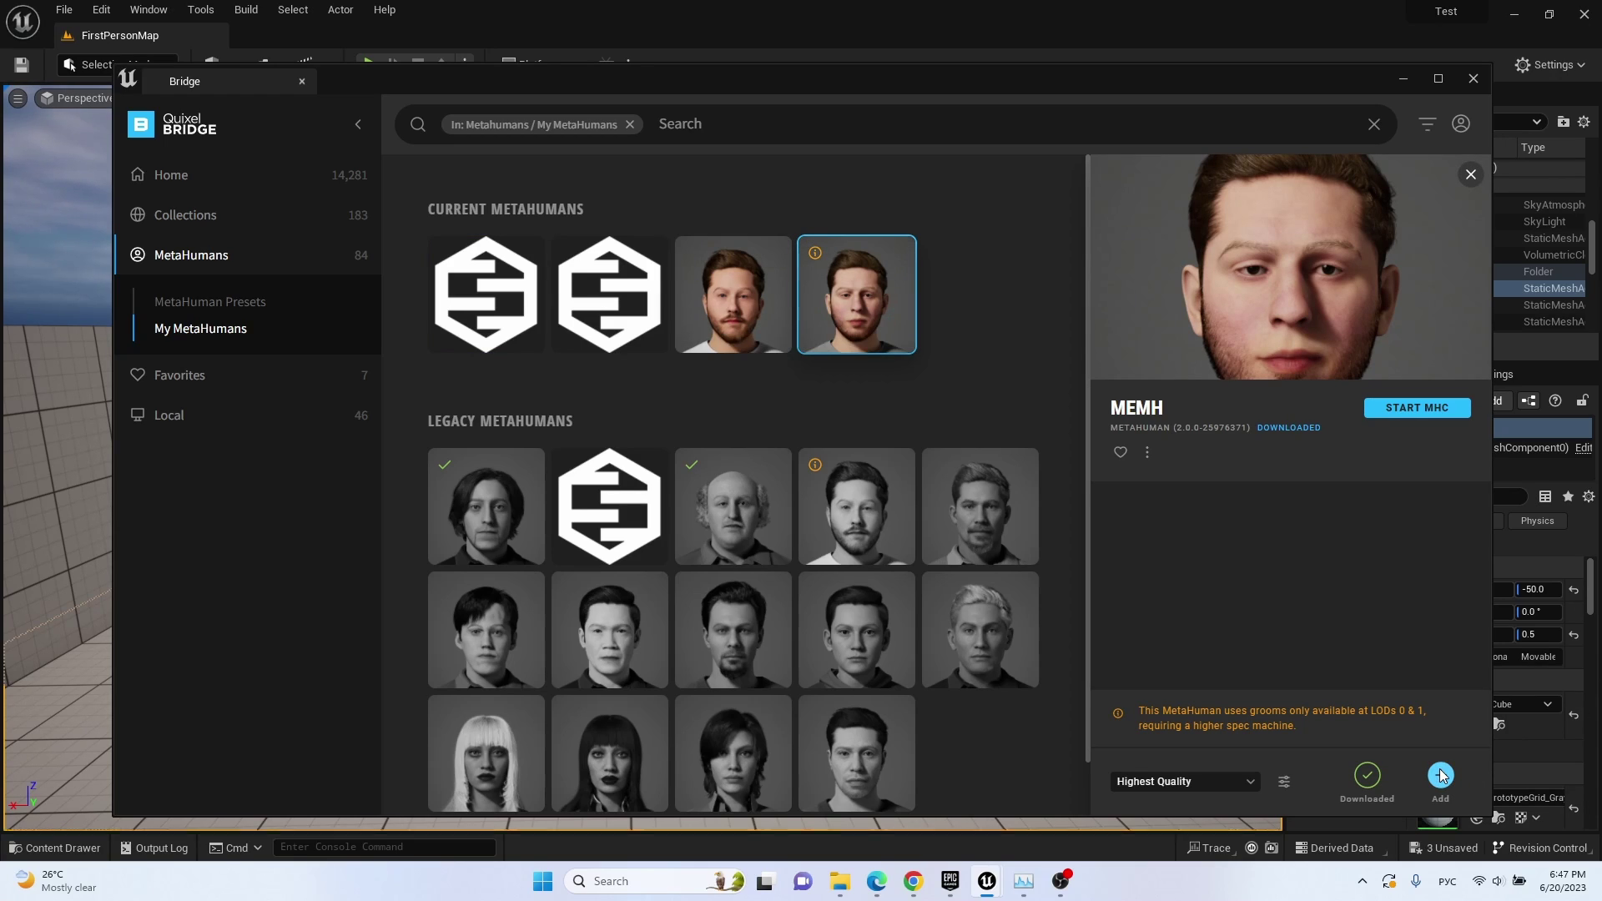
left_click(1473, 80)
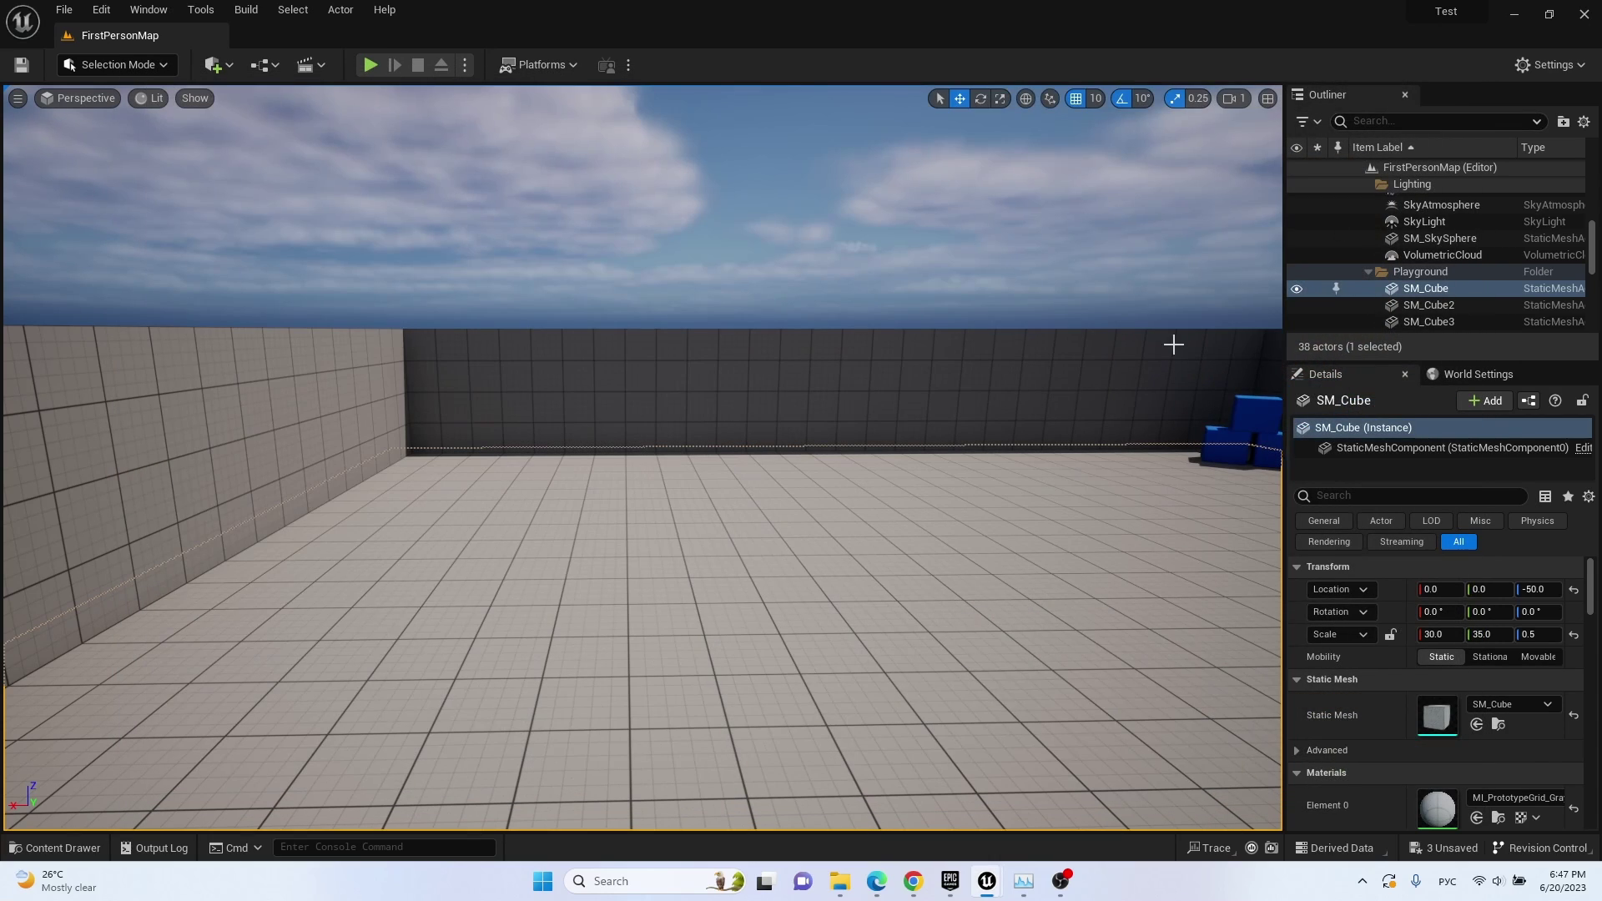
Place the BP_MeMH blueprint from the MetaHumans/MeMH content folder on the floor of the level.
key("ctrl+space")
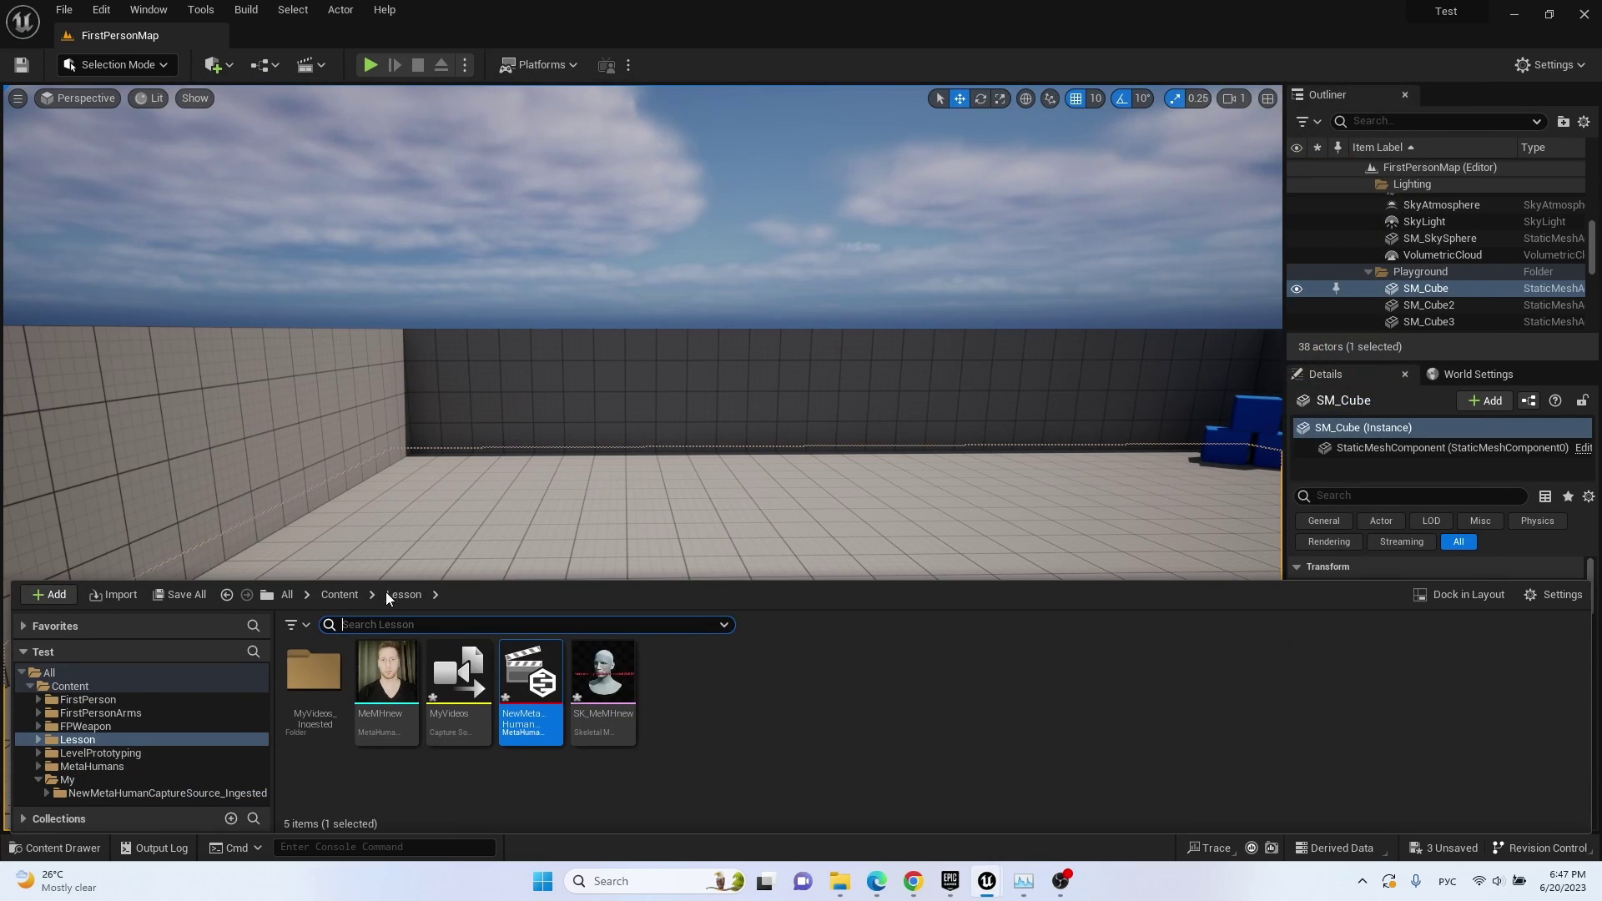
left_click(354, 597)
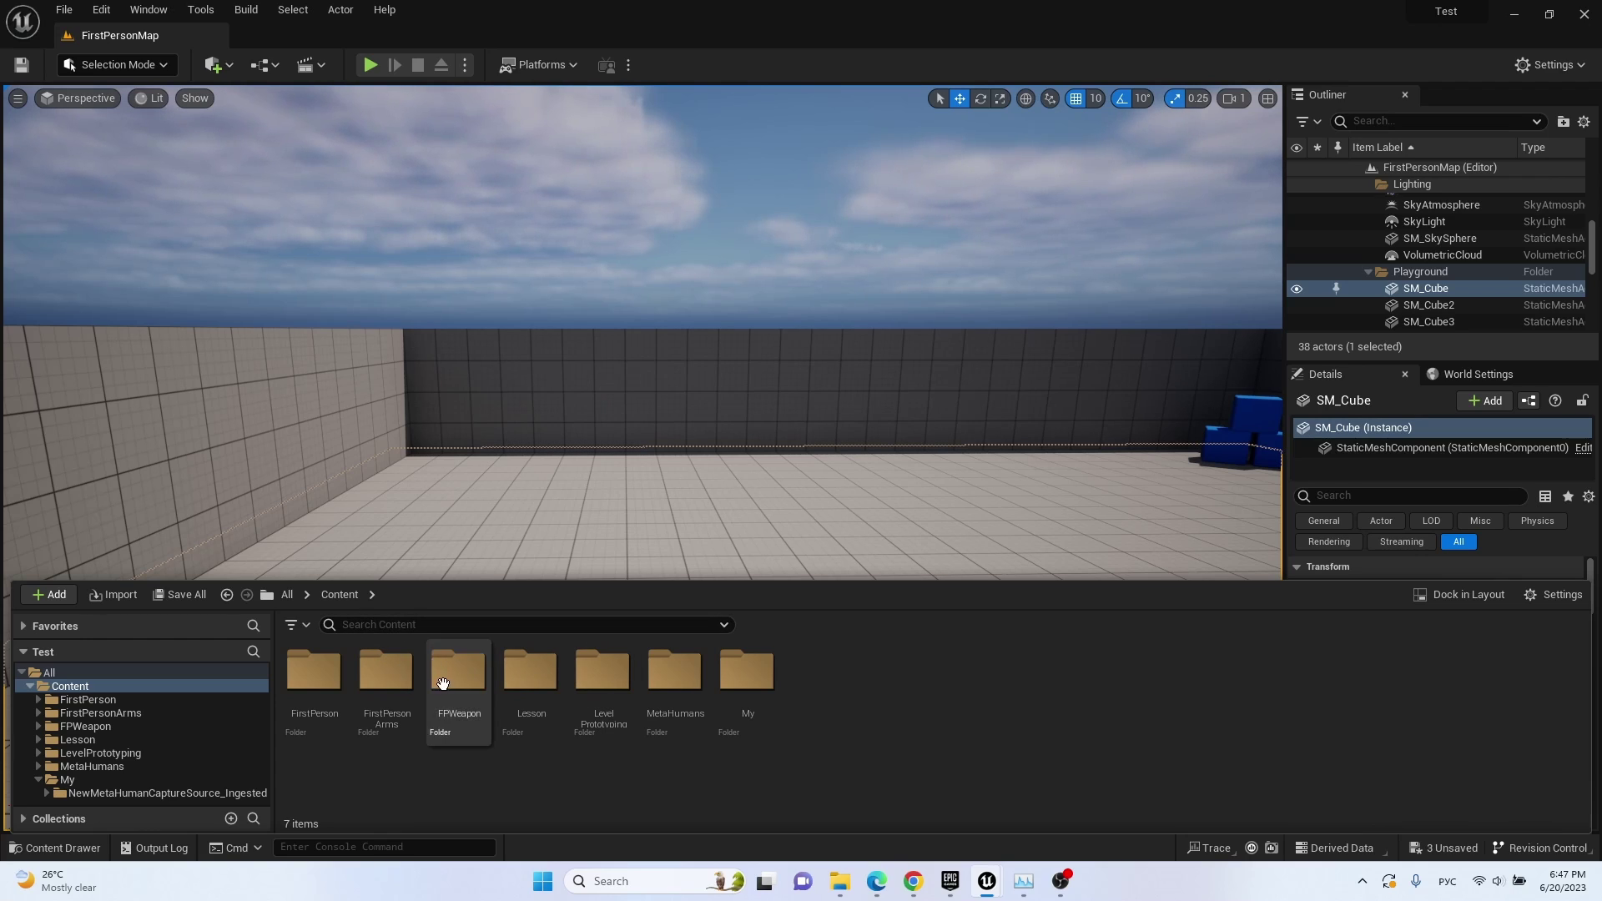
double_click(674, 674)
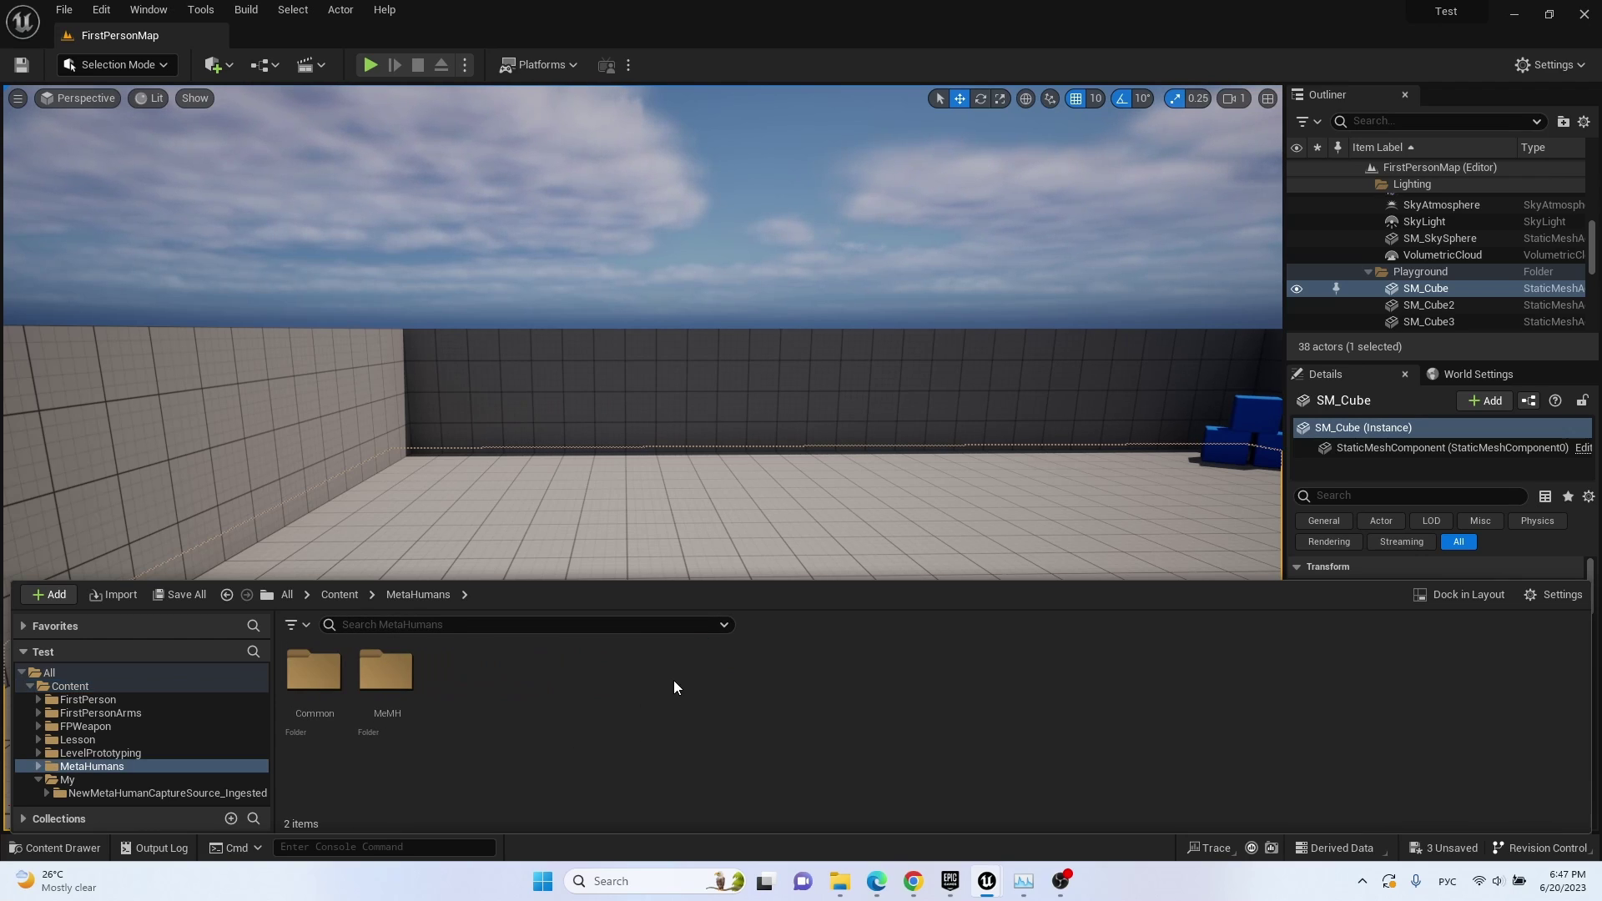
double_click(392, 685)
left_click(818, 680)
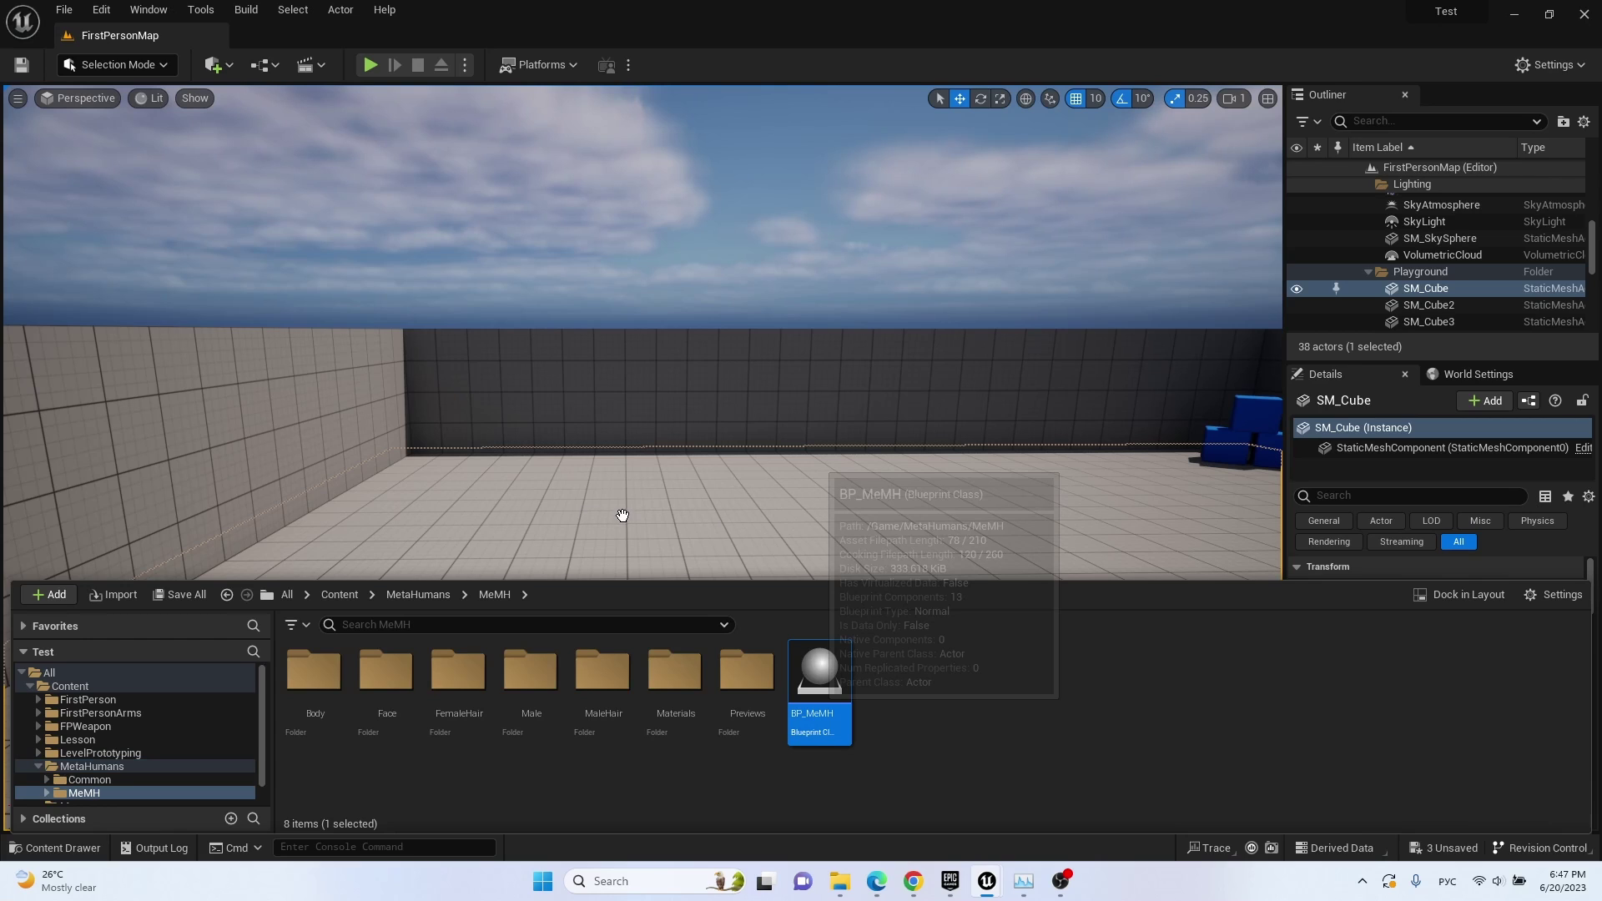
left_click_drag(620, 509, 620, 509)
Frame the placed BP_MeMH character and rotate it about the vertical axis to face the camera.
key("f")
key("e")
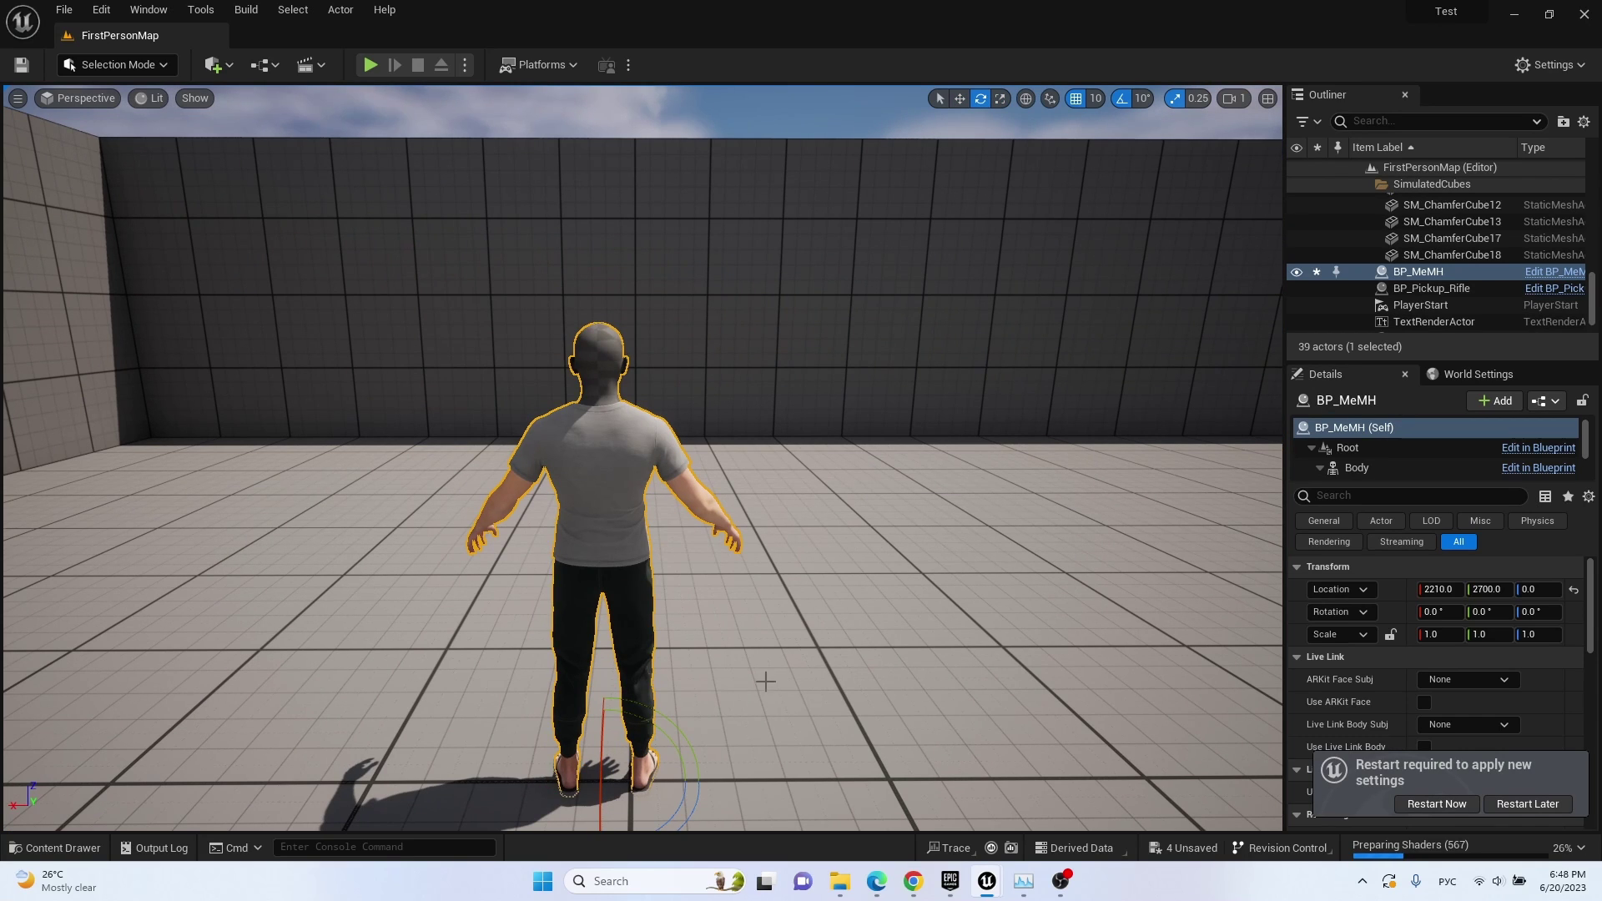
scroll(620, 509, "up", 2)
left_click_drag(687, 726, 576, 763)
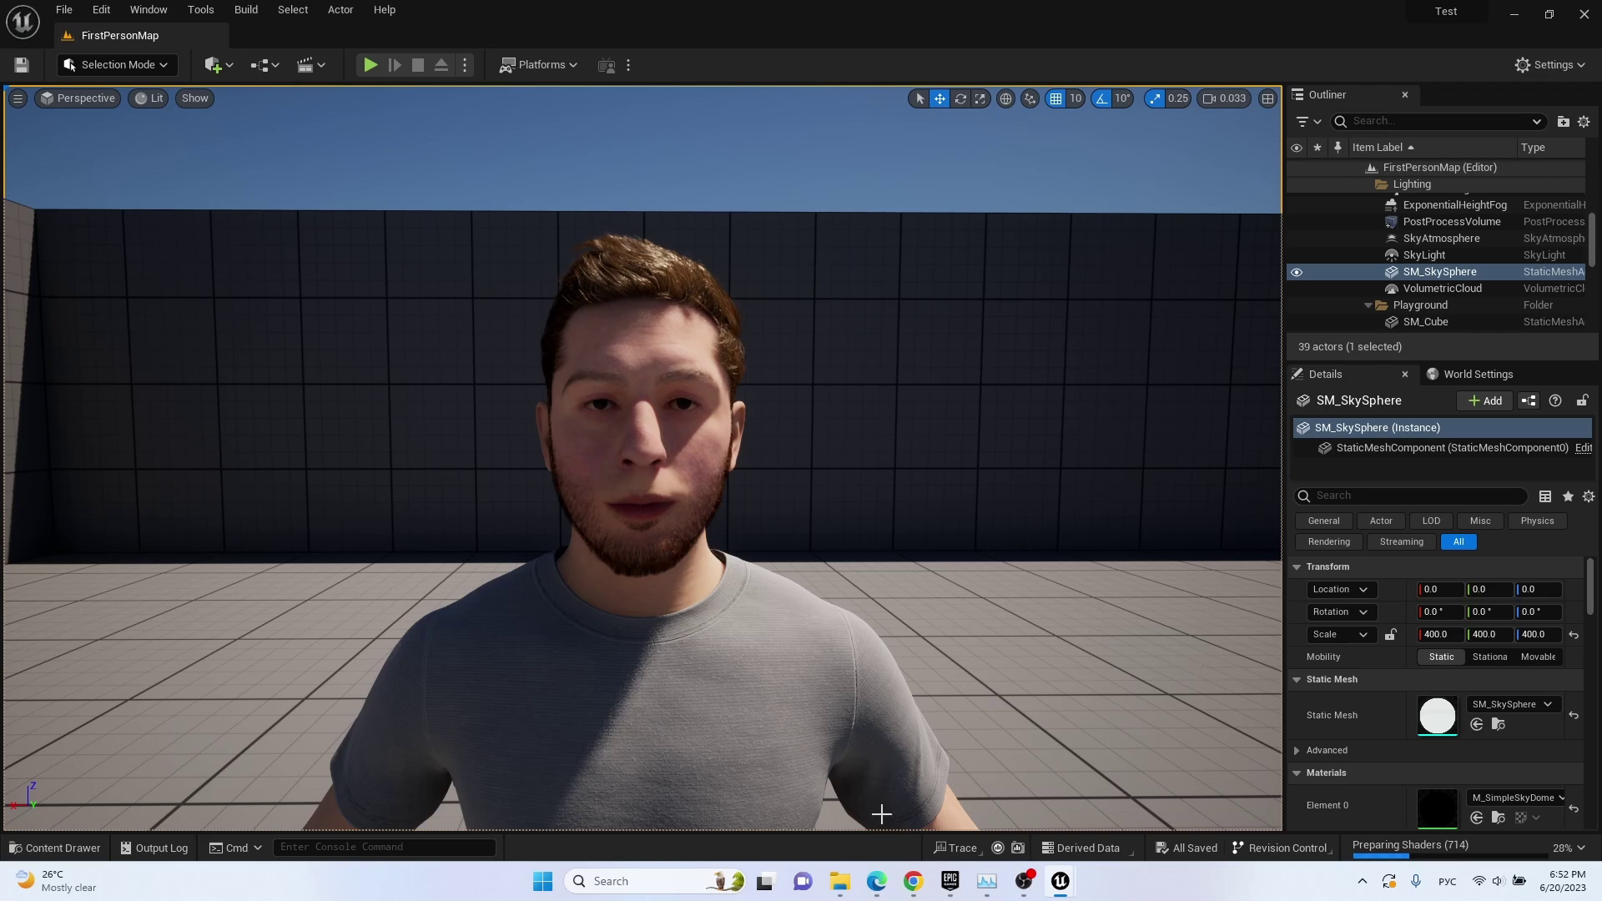
Switch to the NewMetaHumanPerformance editor and export its animation to the Lesson folder under the name MyAnimation1.
mouse_move(1064, 882)
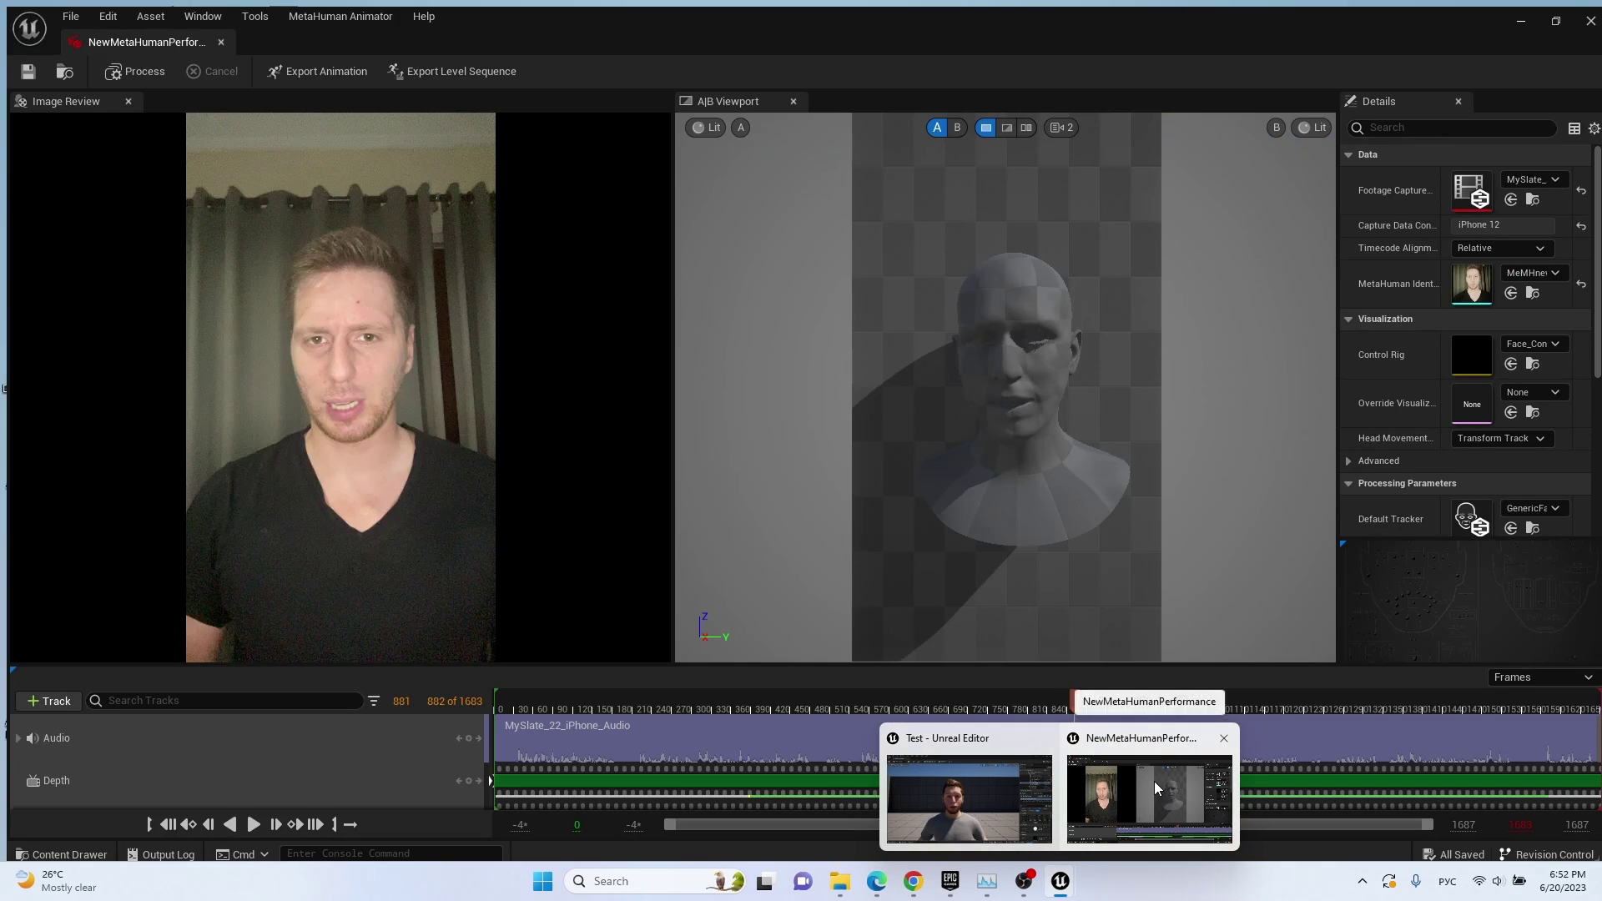
left_click(1154, 781)
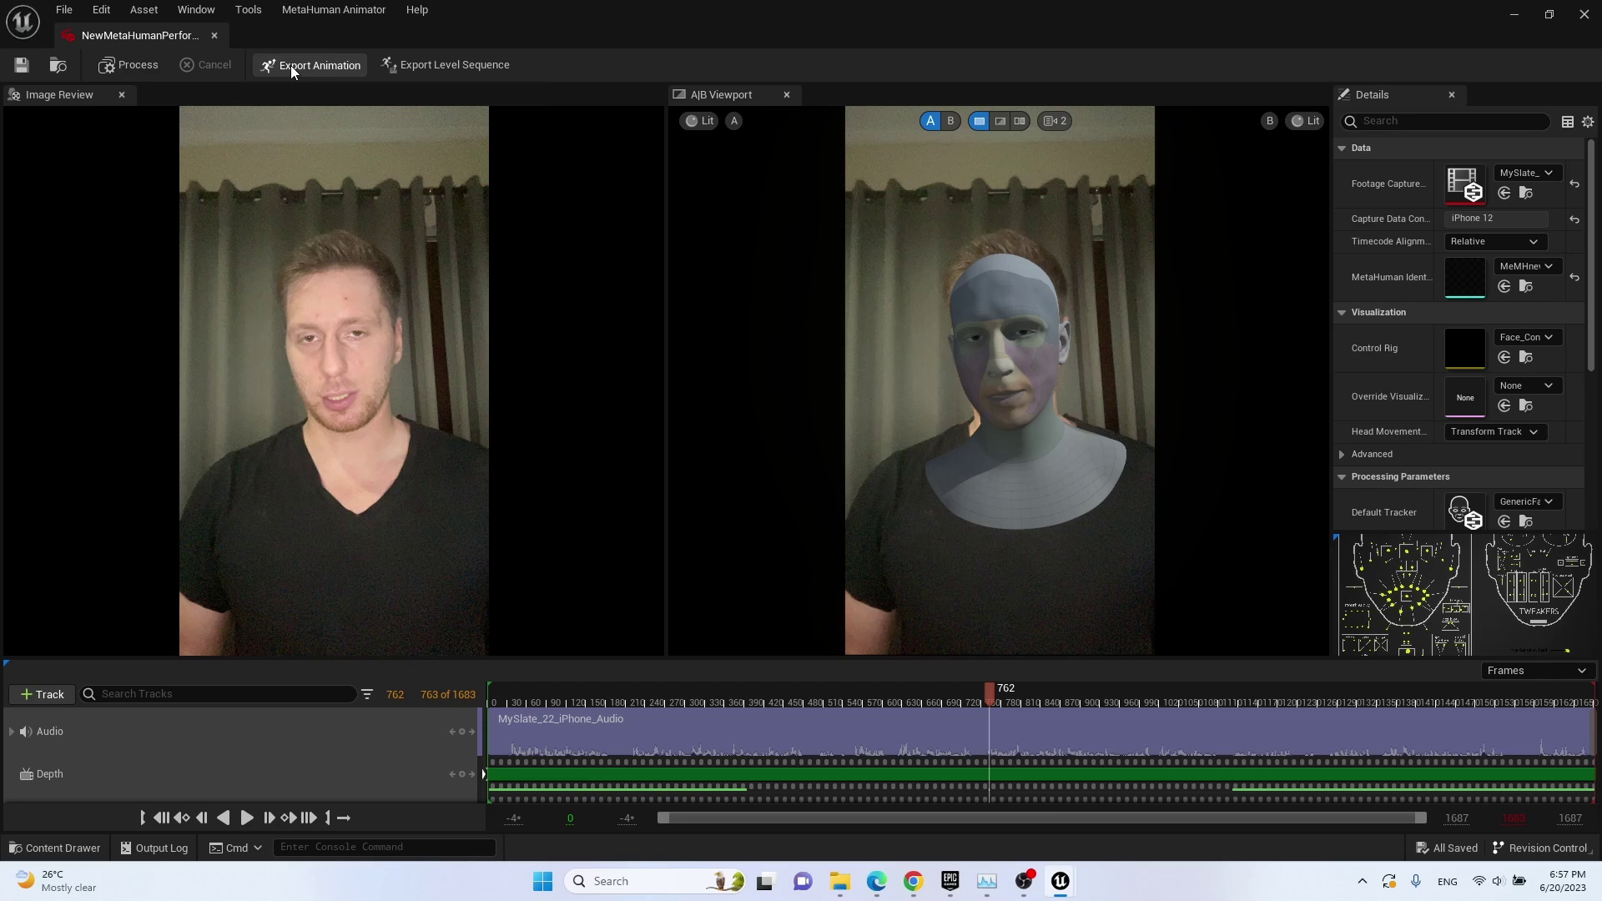
left_click(290, 65)
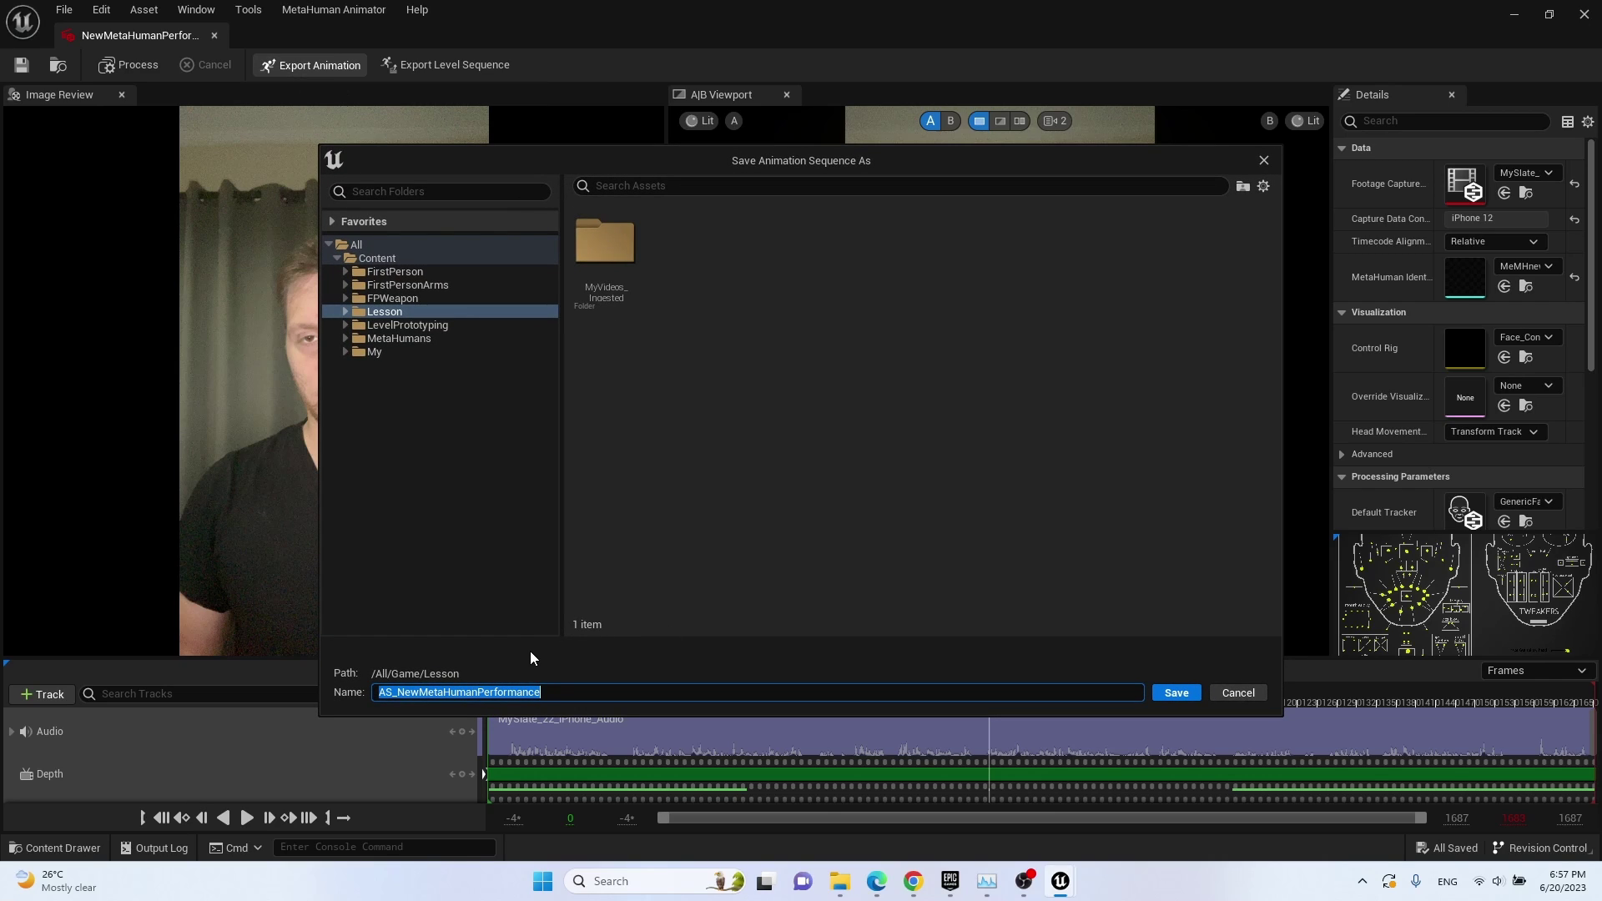
type("MyAnimation1")
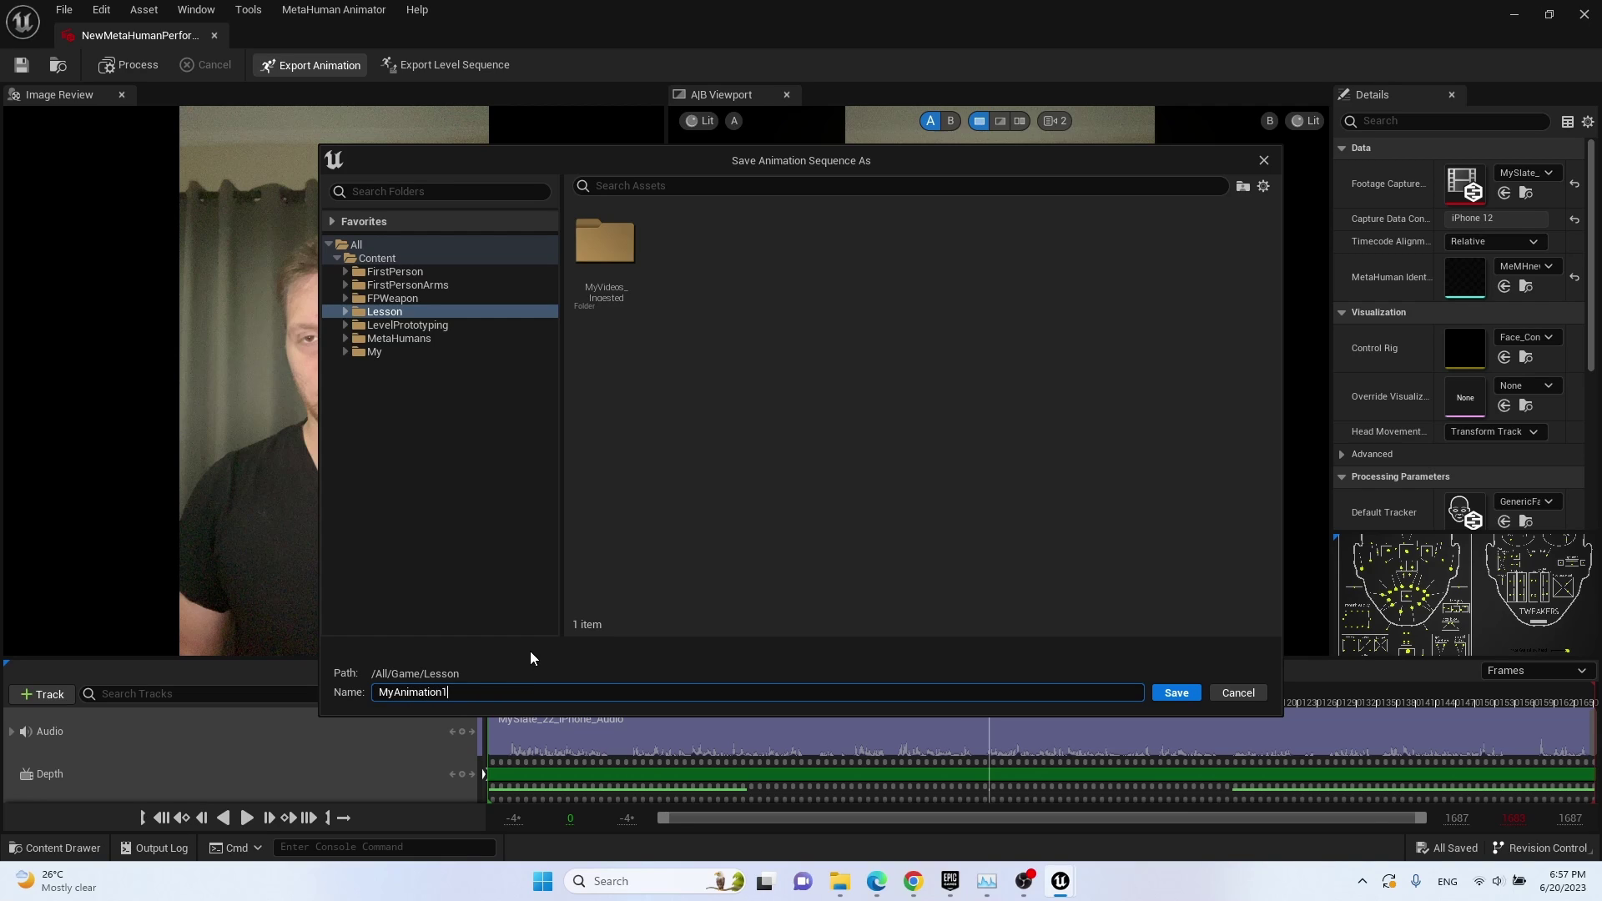
left_click(1183, 695)
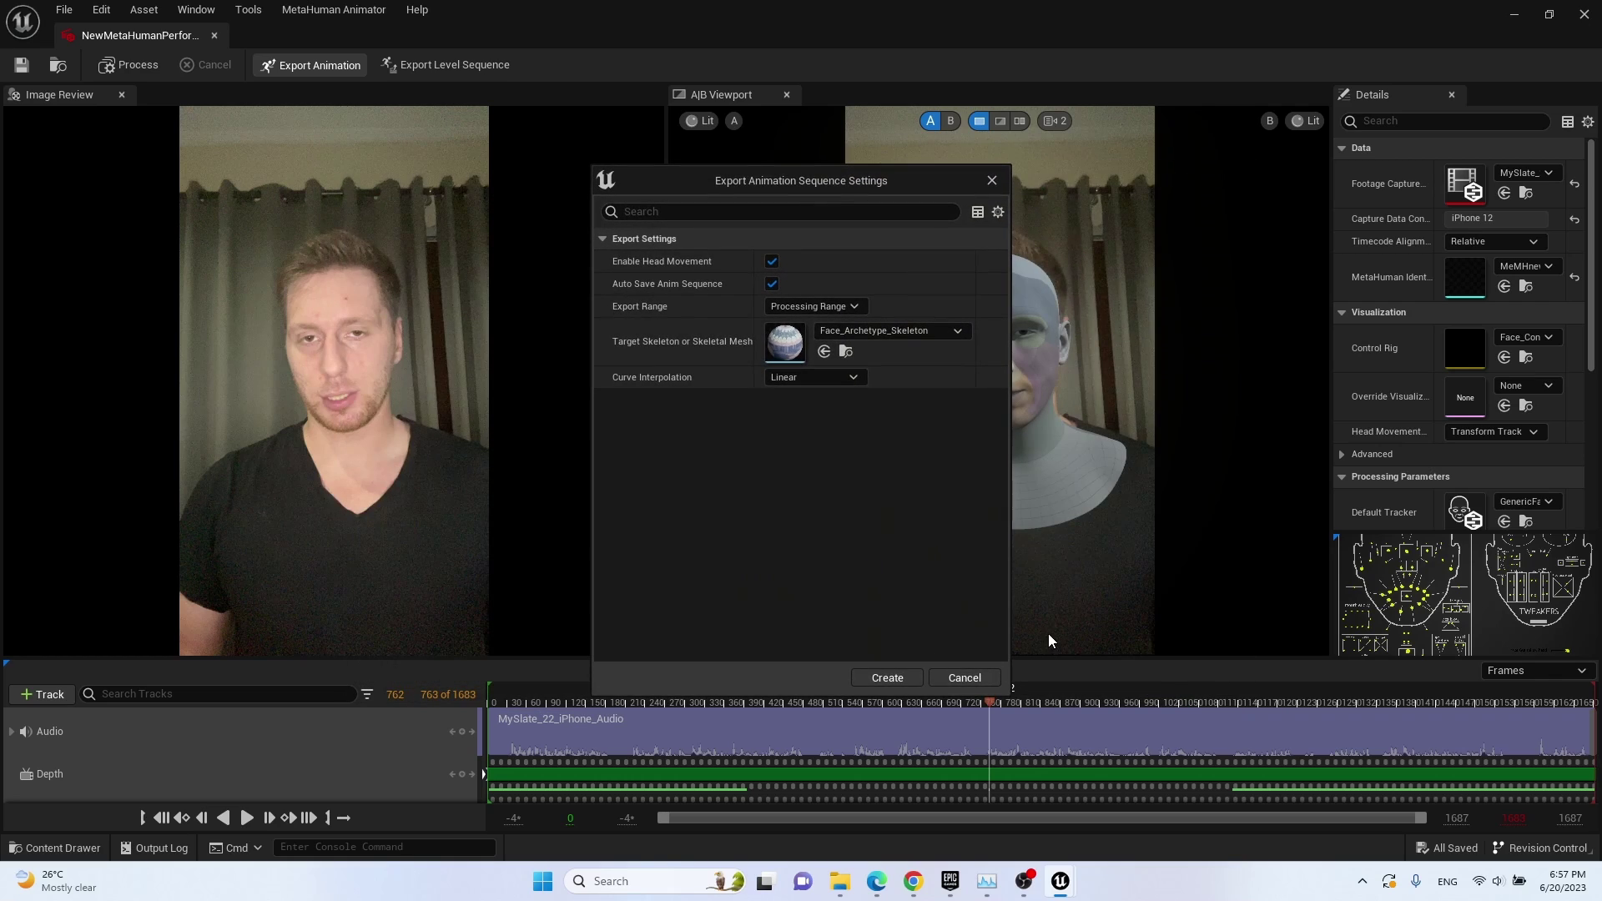
Set the export's target skeletal mesh to MeMH_FaceMesh and create the animation sequence.
left_click(923, 334)
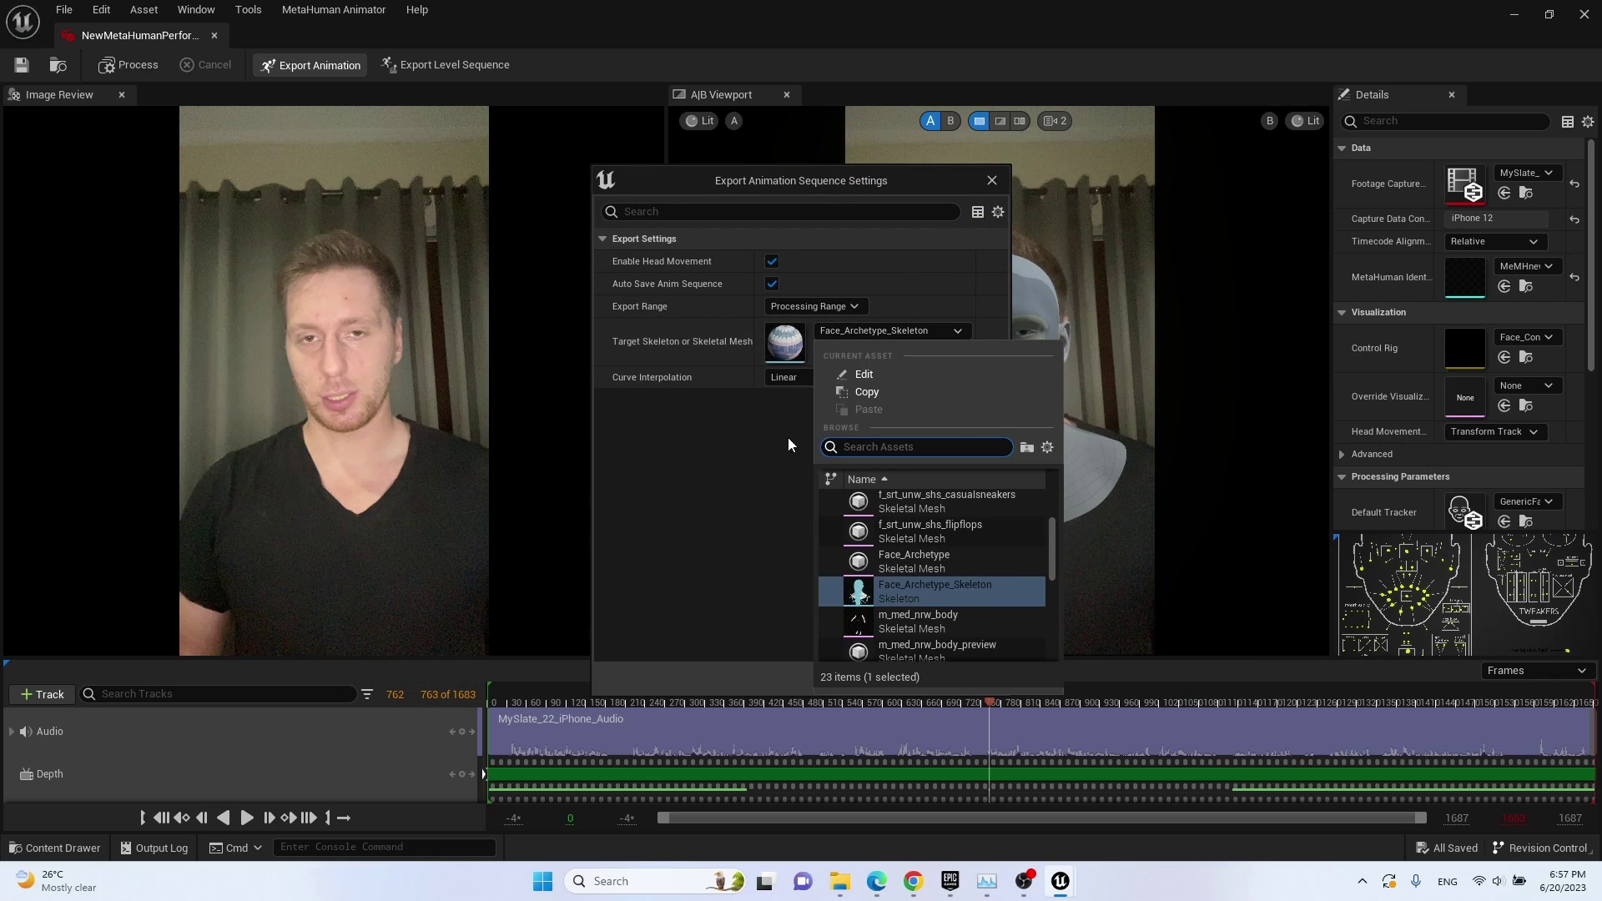
left_click_drag(1054, 543, 1058, 585)
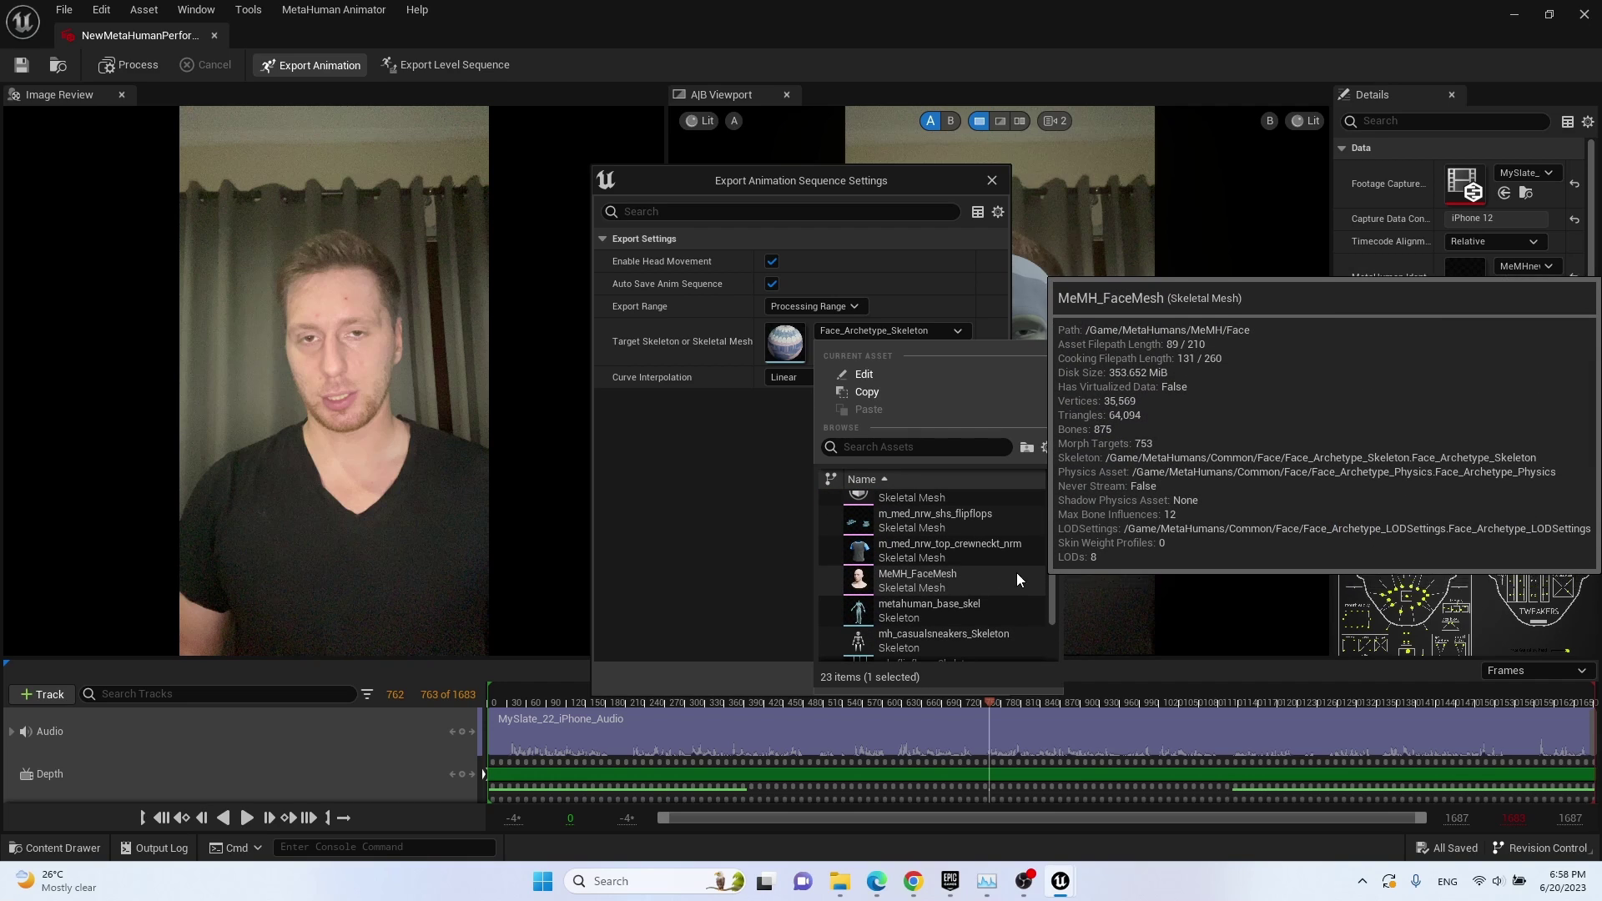
left_click_drag(1061, 595, 1058, 616)
scroll(1053, 619, "down", 2)
mouse_move(1019, 642)
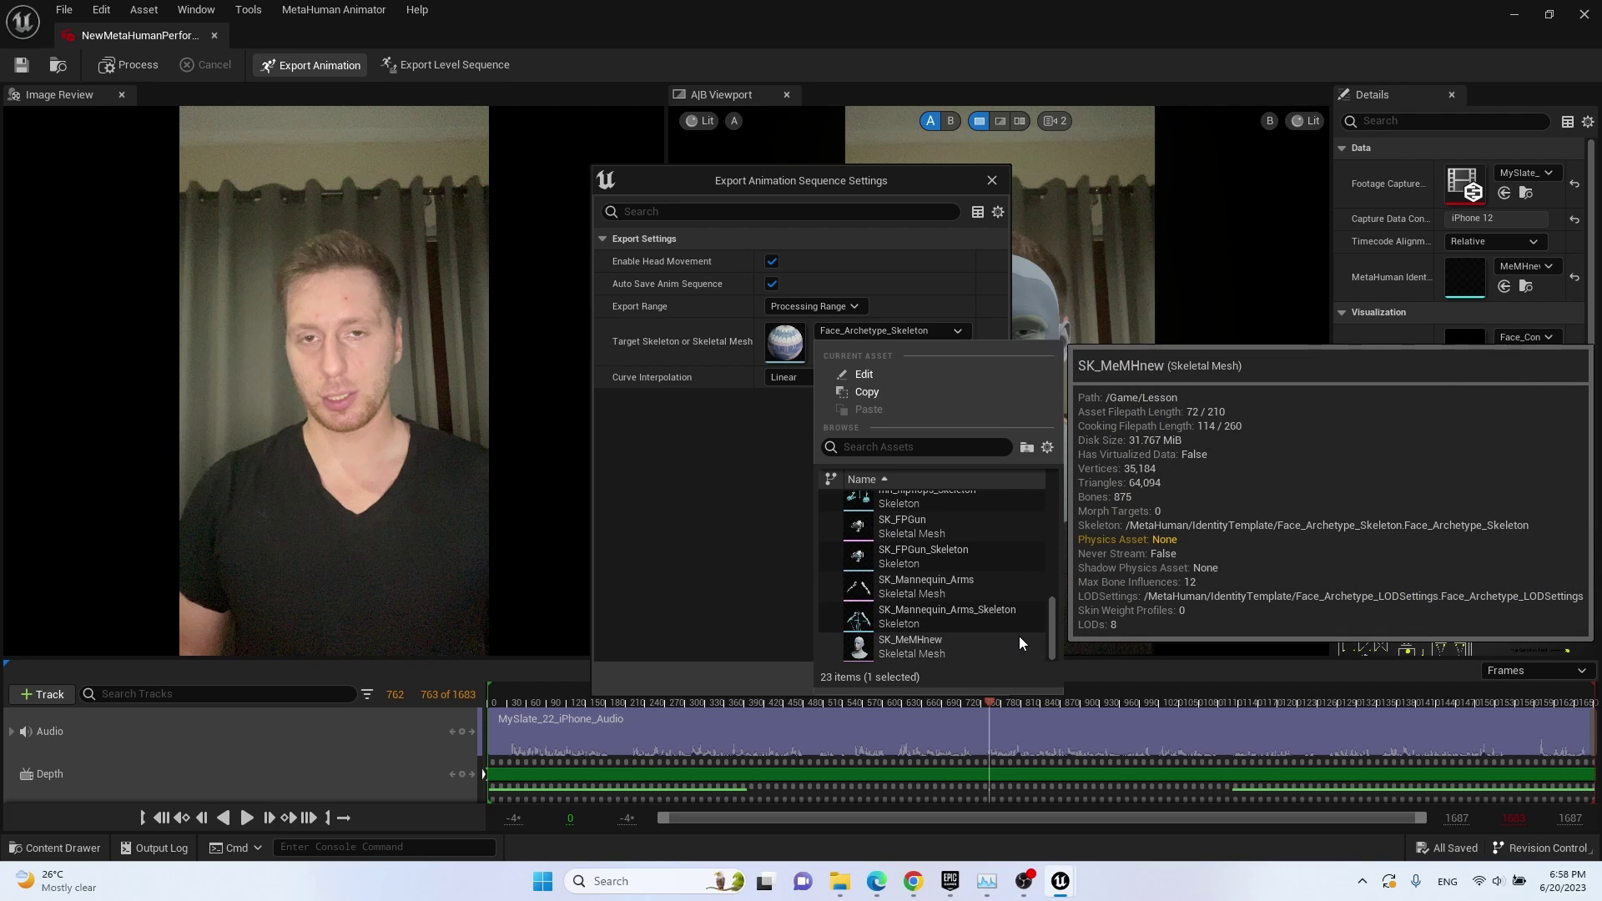
left_click_drag(1054, 624, 1059, 589)
mouse_move(916, 570)
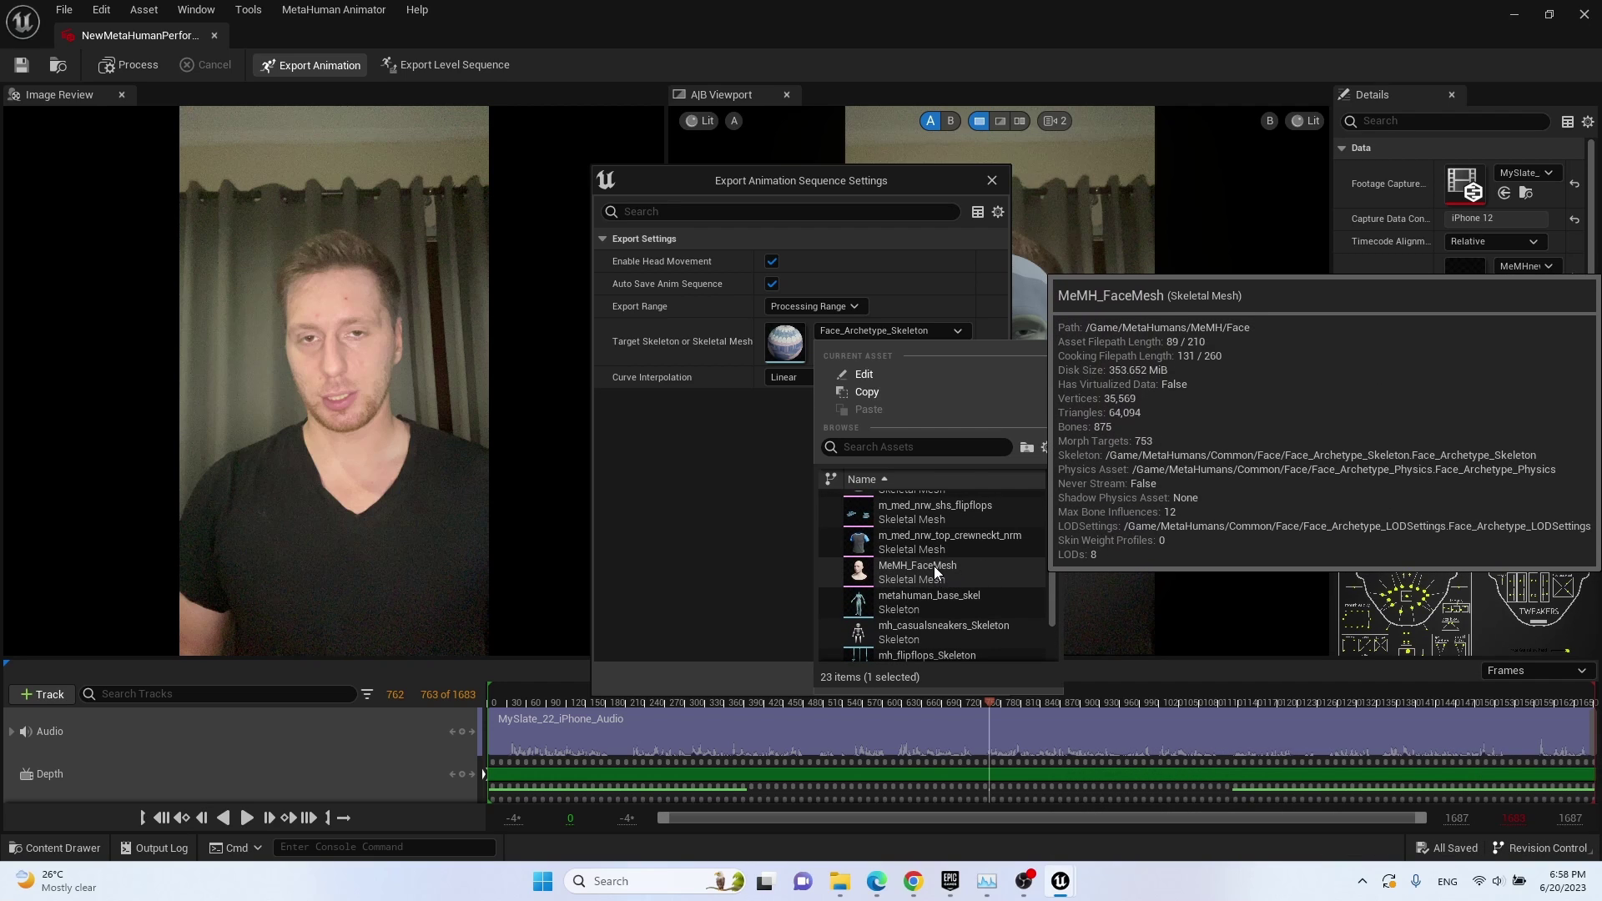
left_click(933, 567)
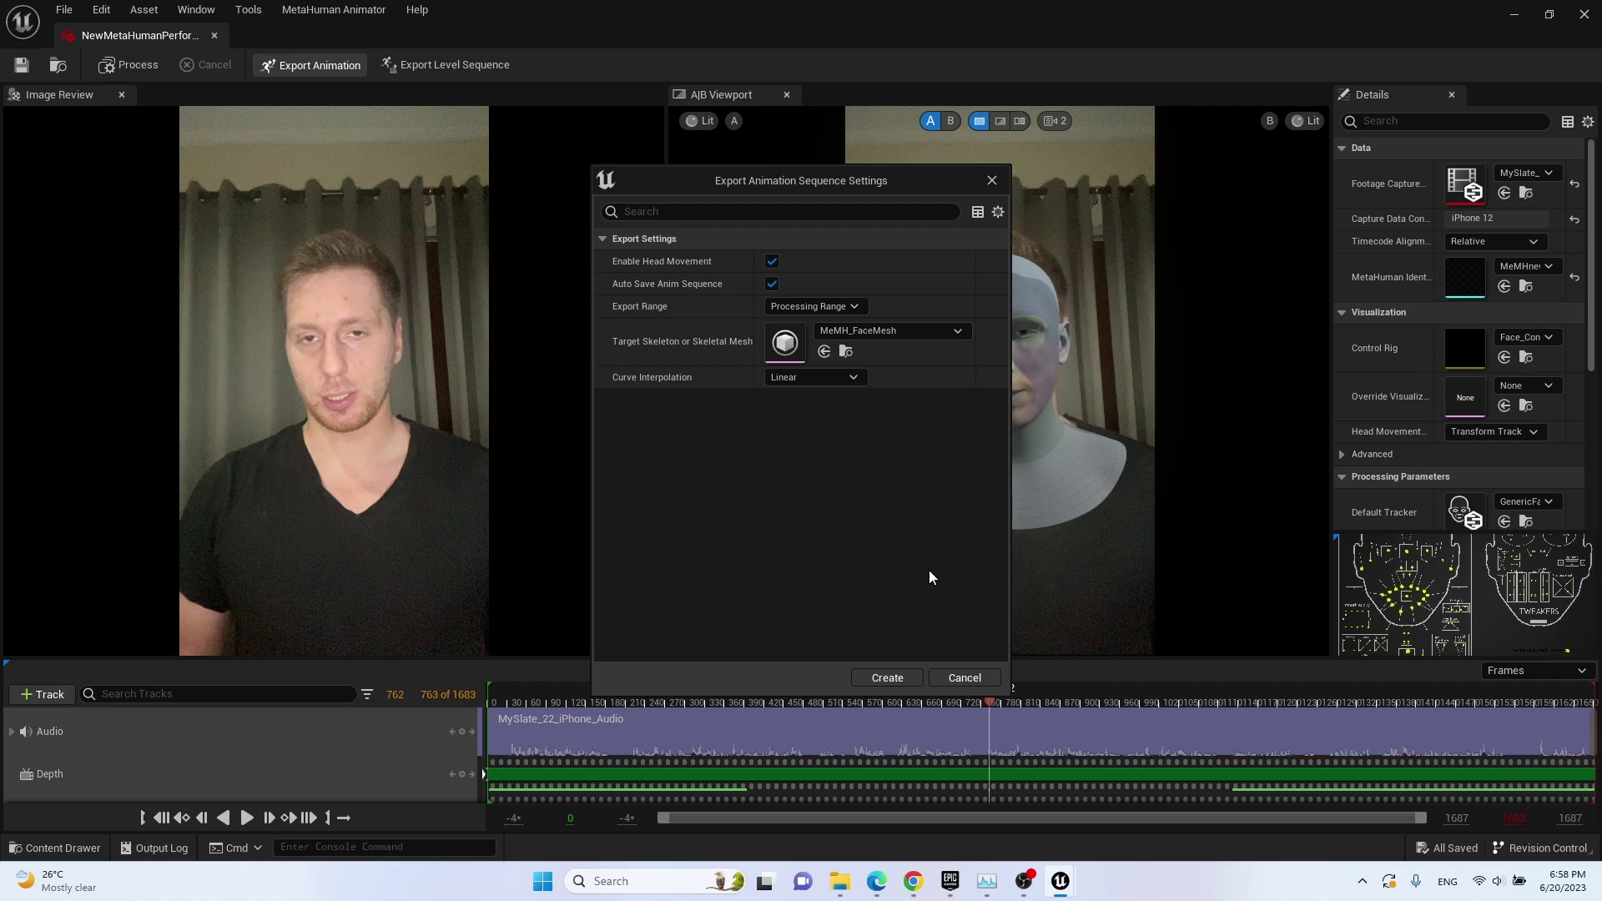
left_click(905, 673)
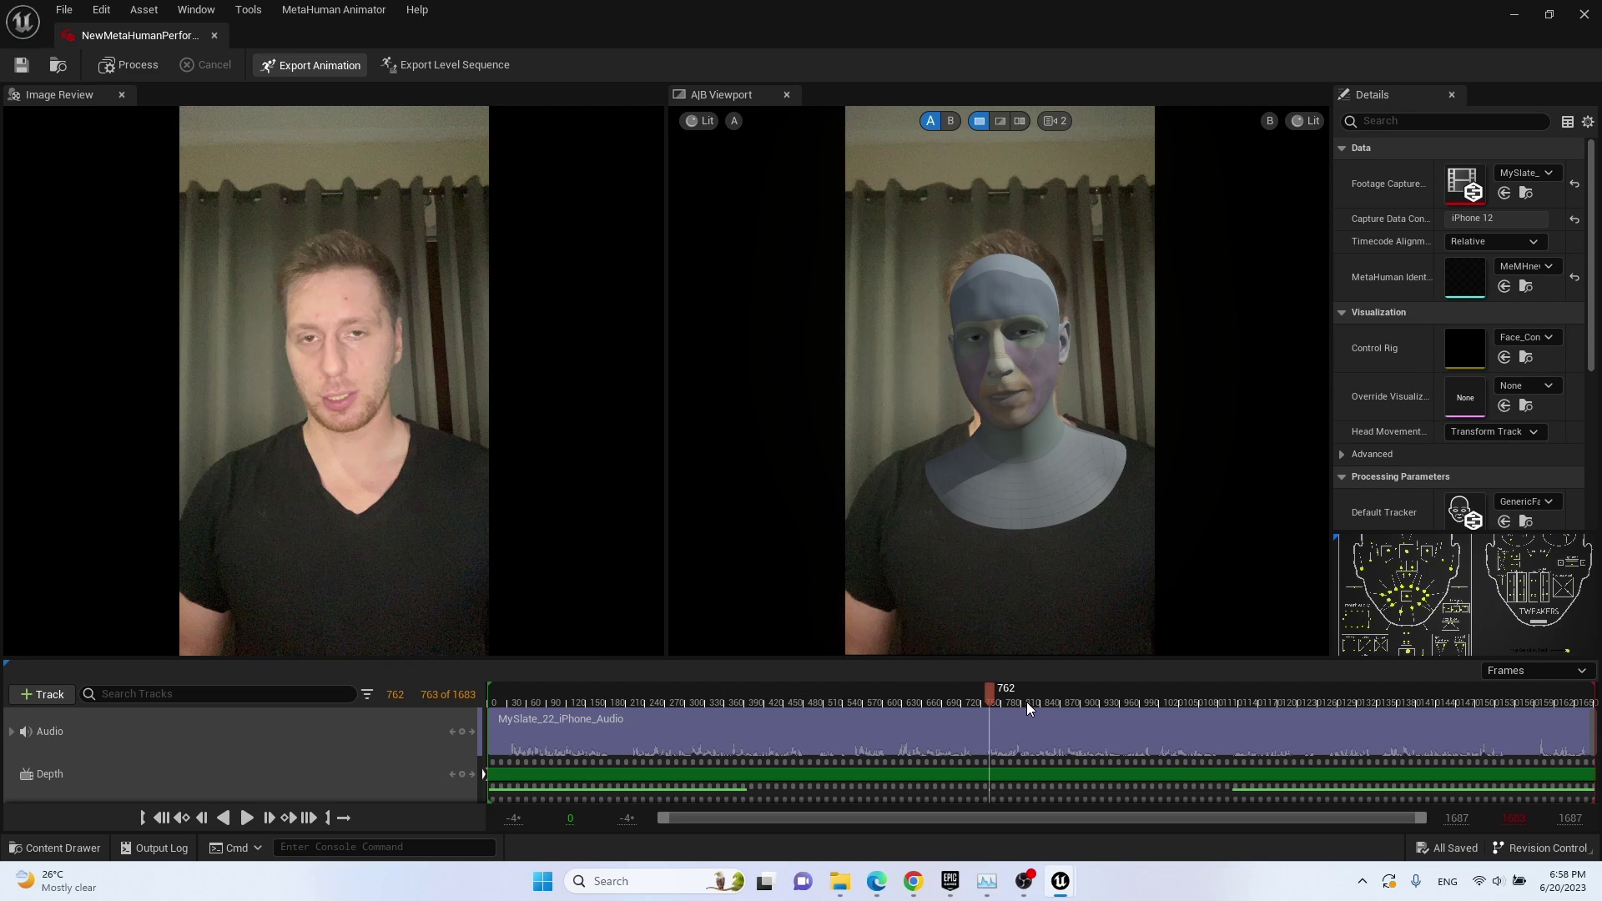
Close the performance editor, create a Level Sequence with the default name in the Lesson folder, and open it.
left_click(1589, 23)
key("ctrl+space")
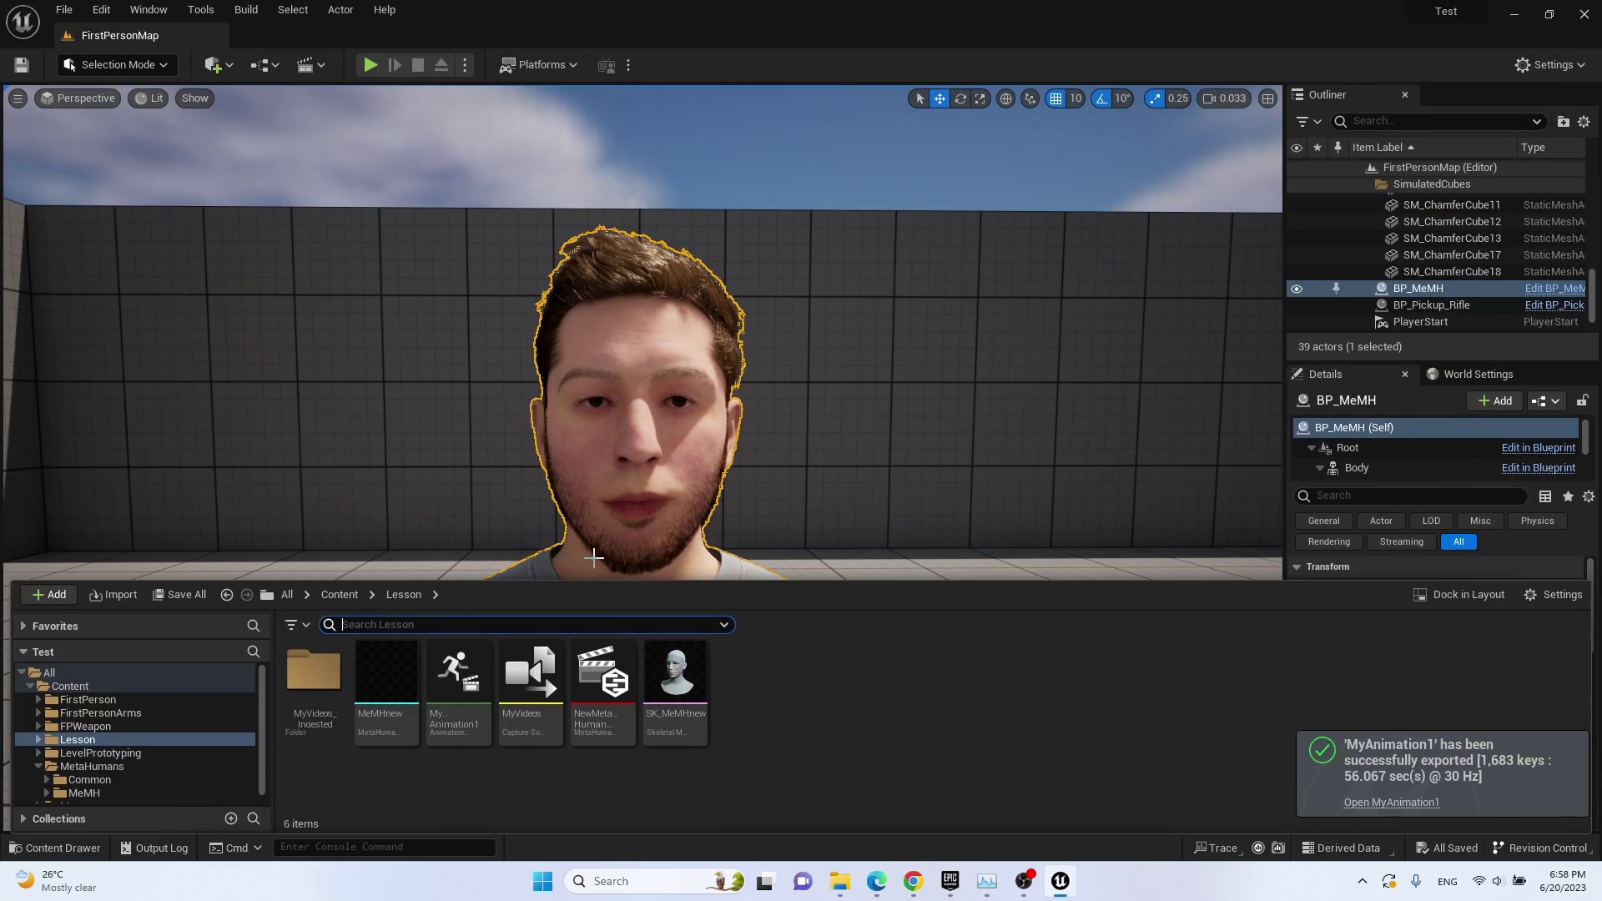
left_click(434, 727)
right_click(844, 690)
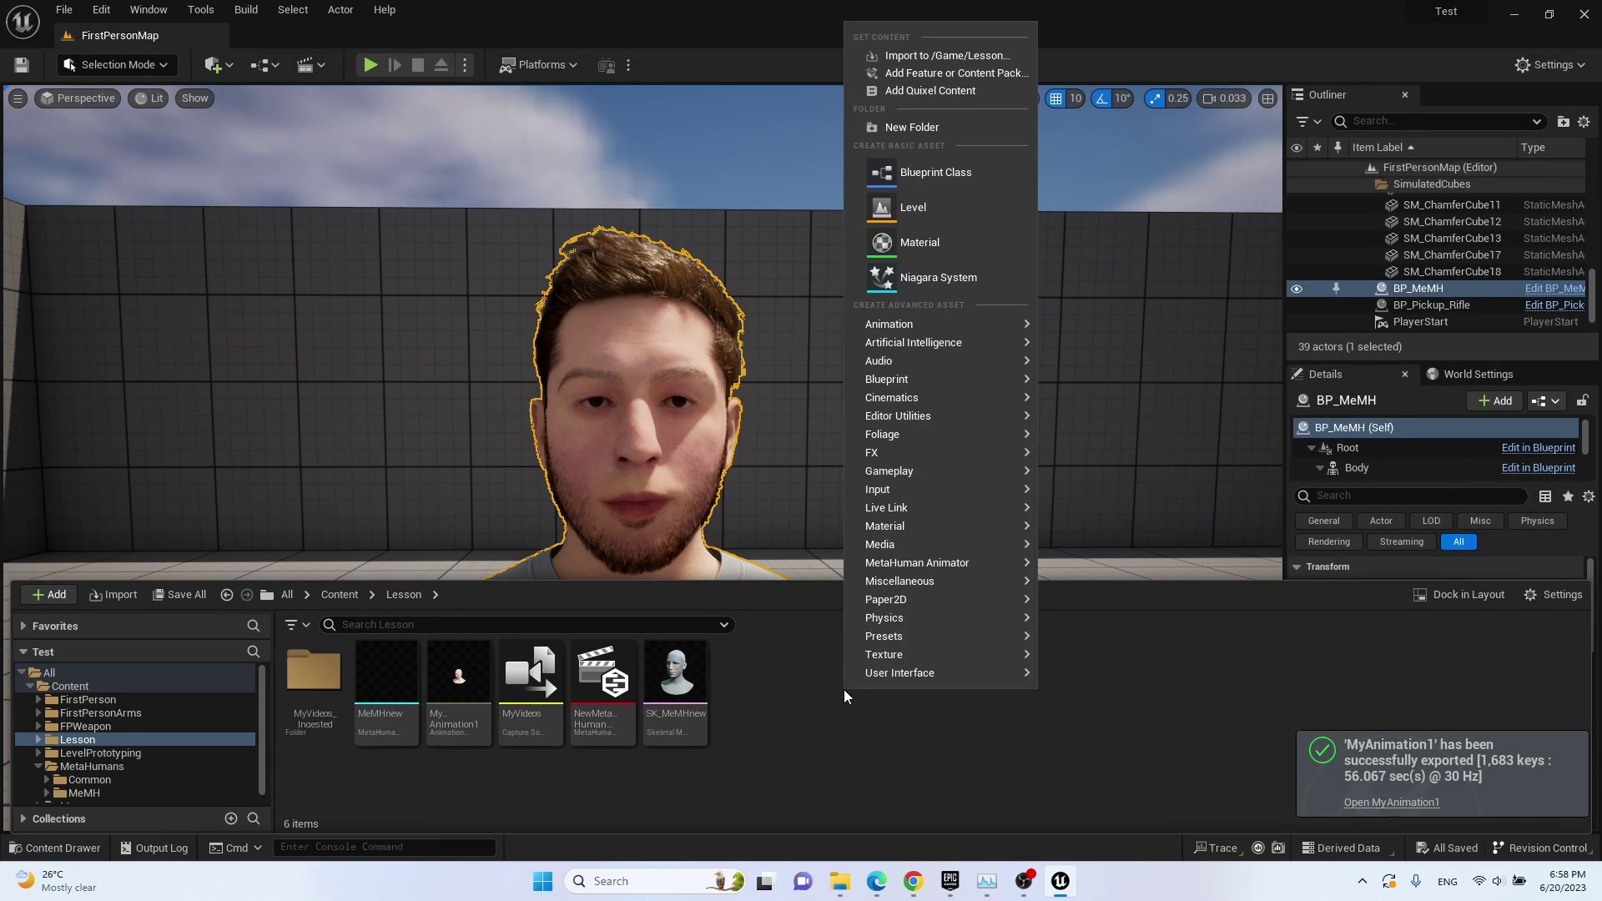
mouse_move(915, 472)
mouse_move(951, 397)
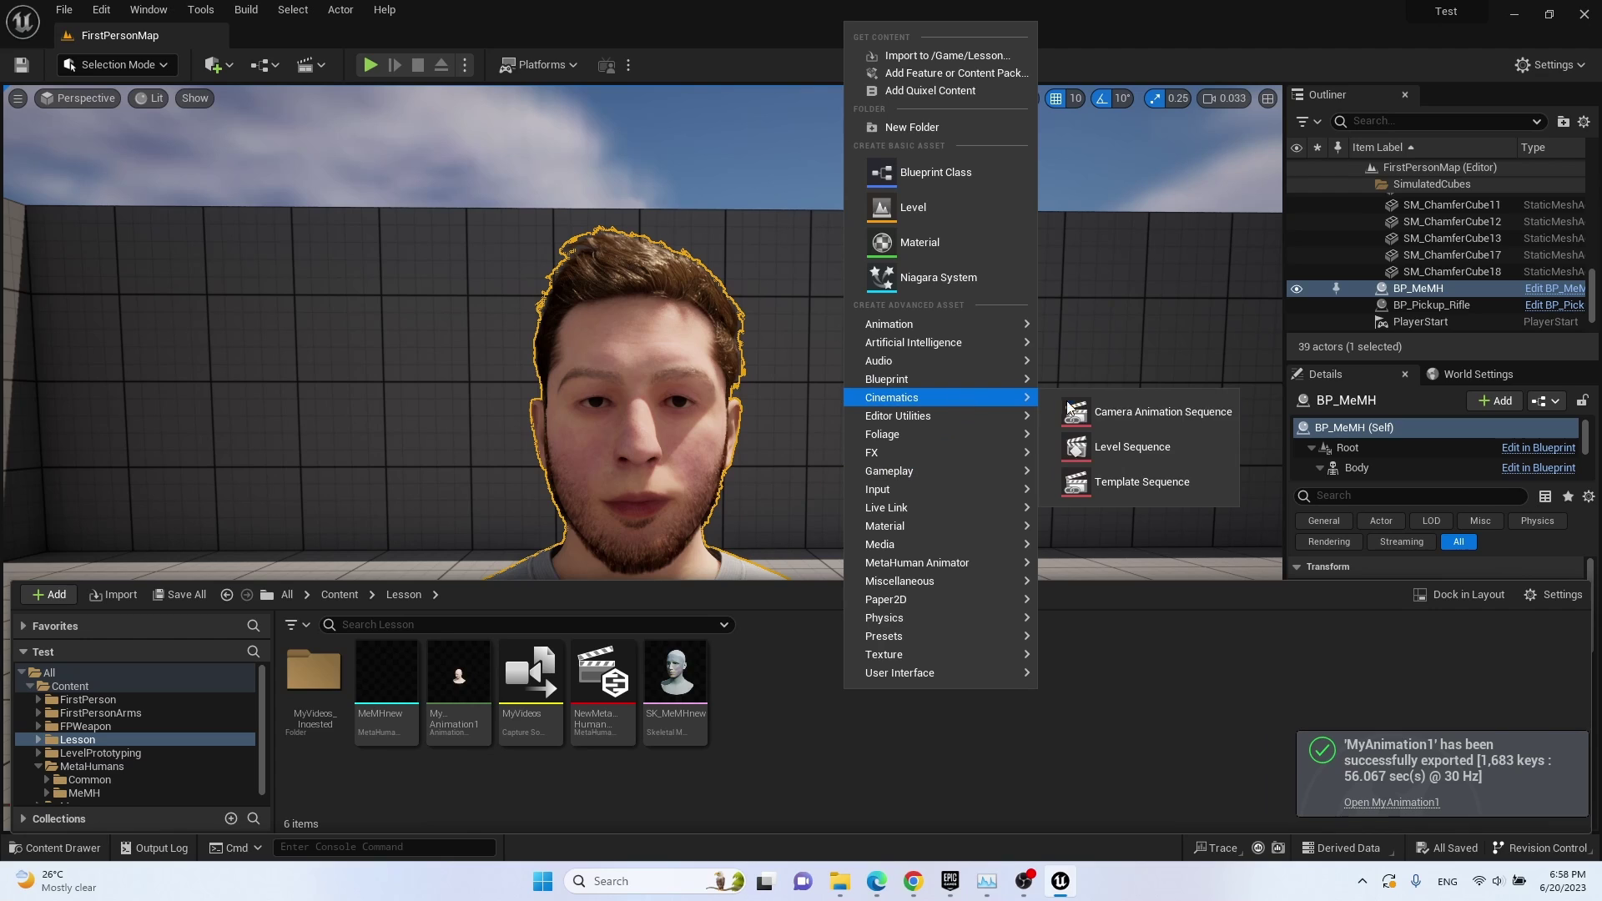
left_click(1169, 448)
key("Return")
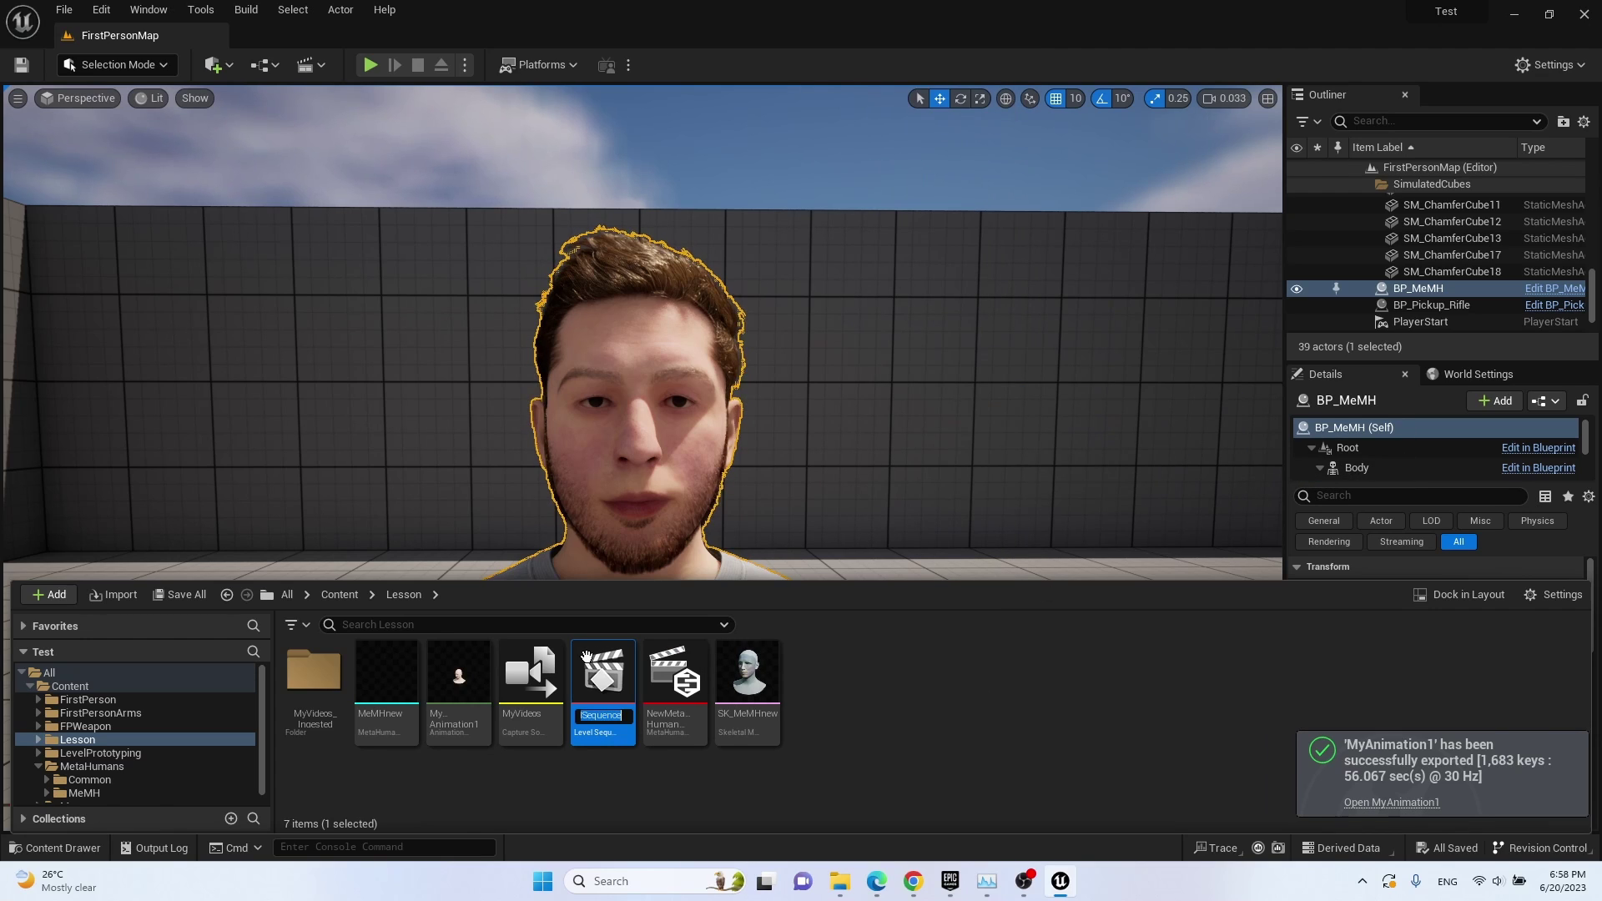
double_click(602, 674)
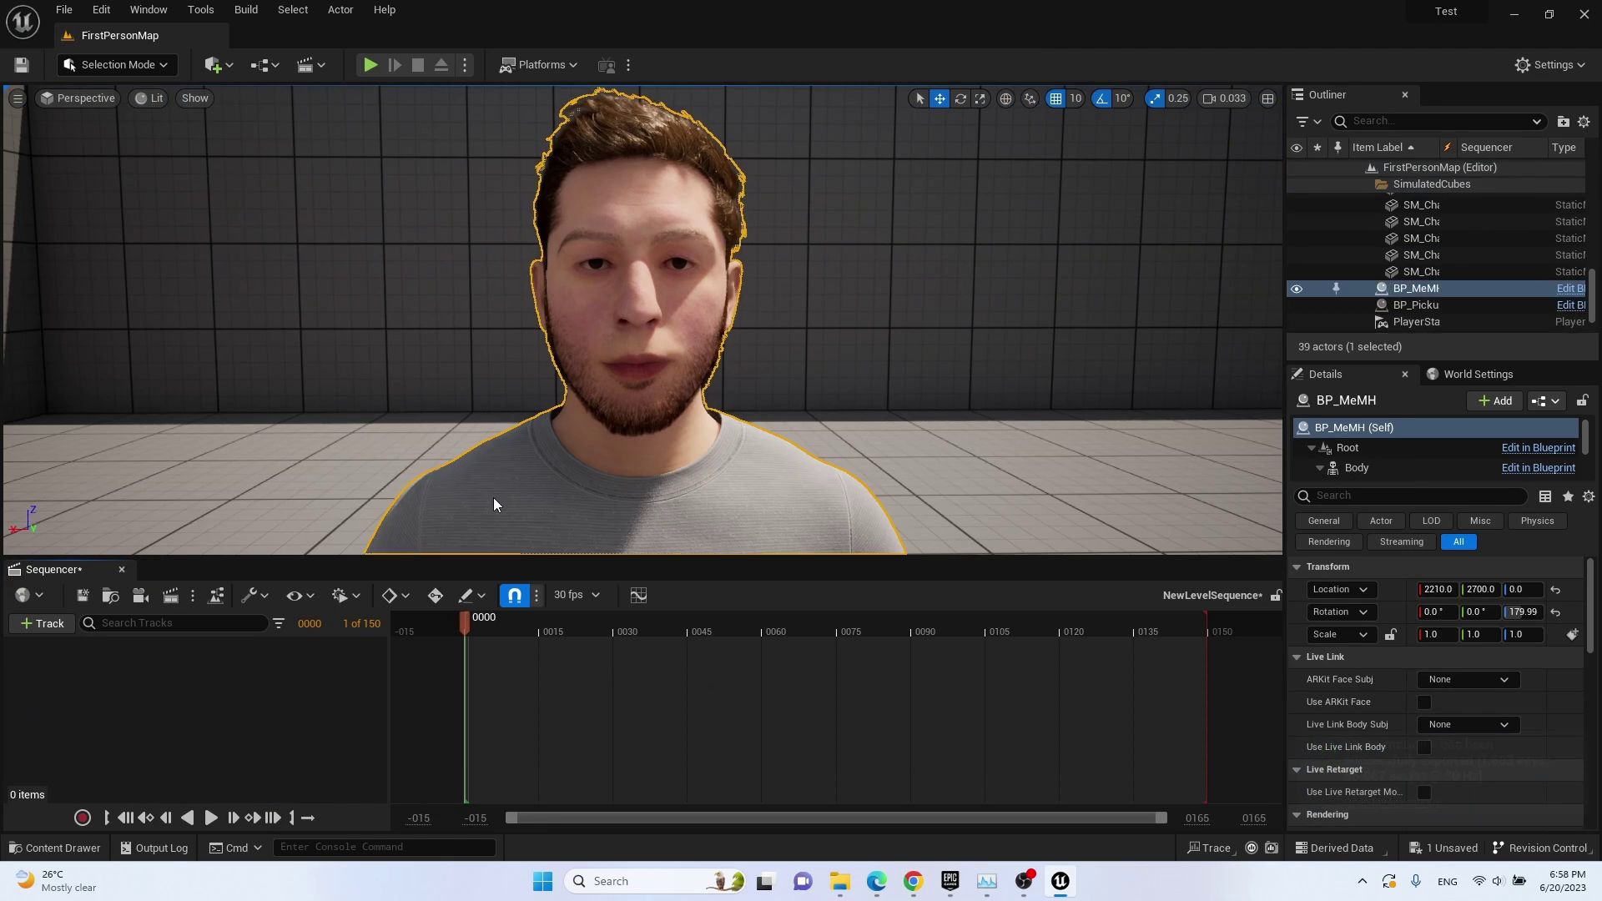
Add BP_MeMH to the level sequence and delete the Face_ControlBoard_CtrlRig track from its Face component.
left_click_drag(1429, 289, 230, 718)
left_click(137, 734)
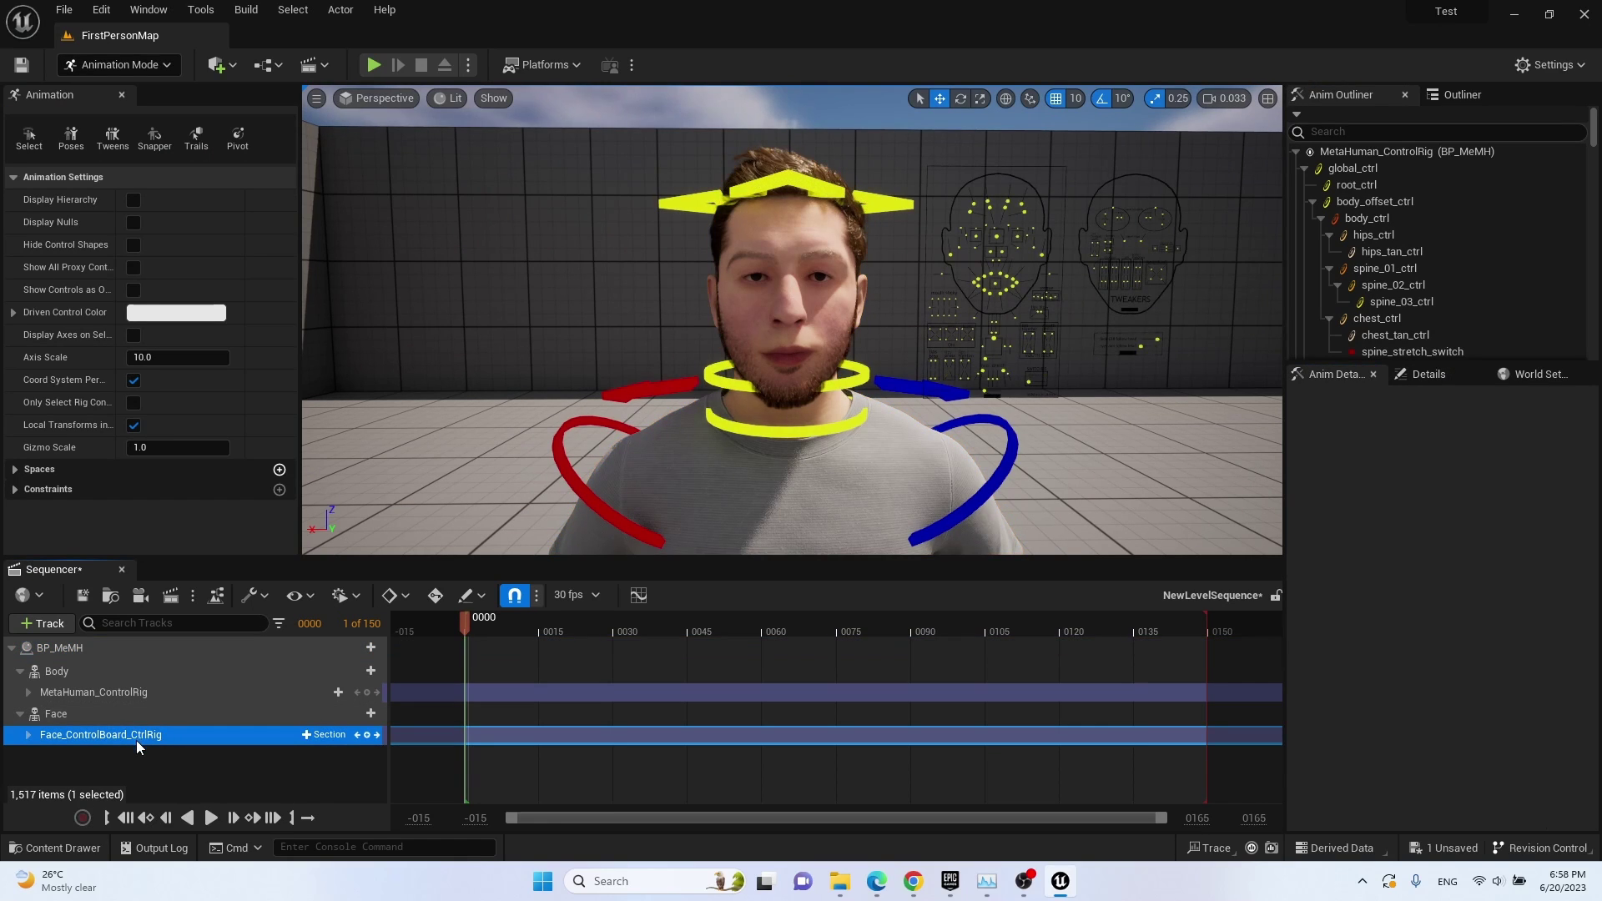
key("Delete")
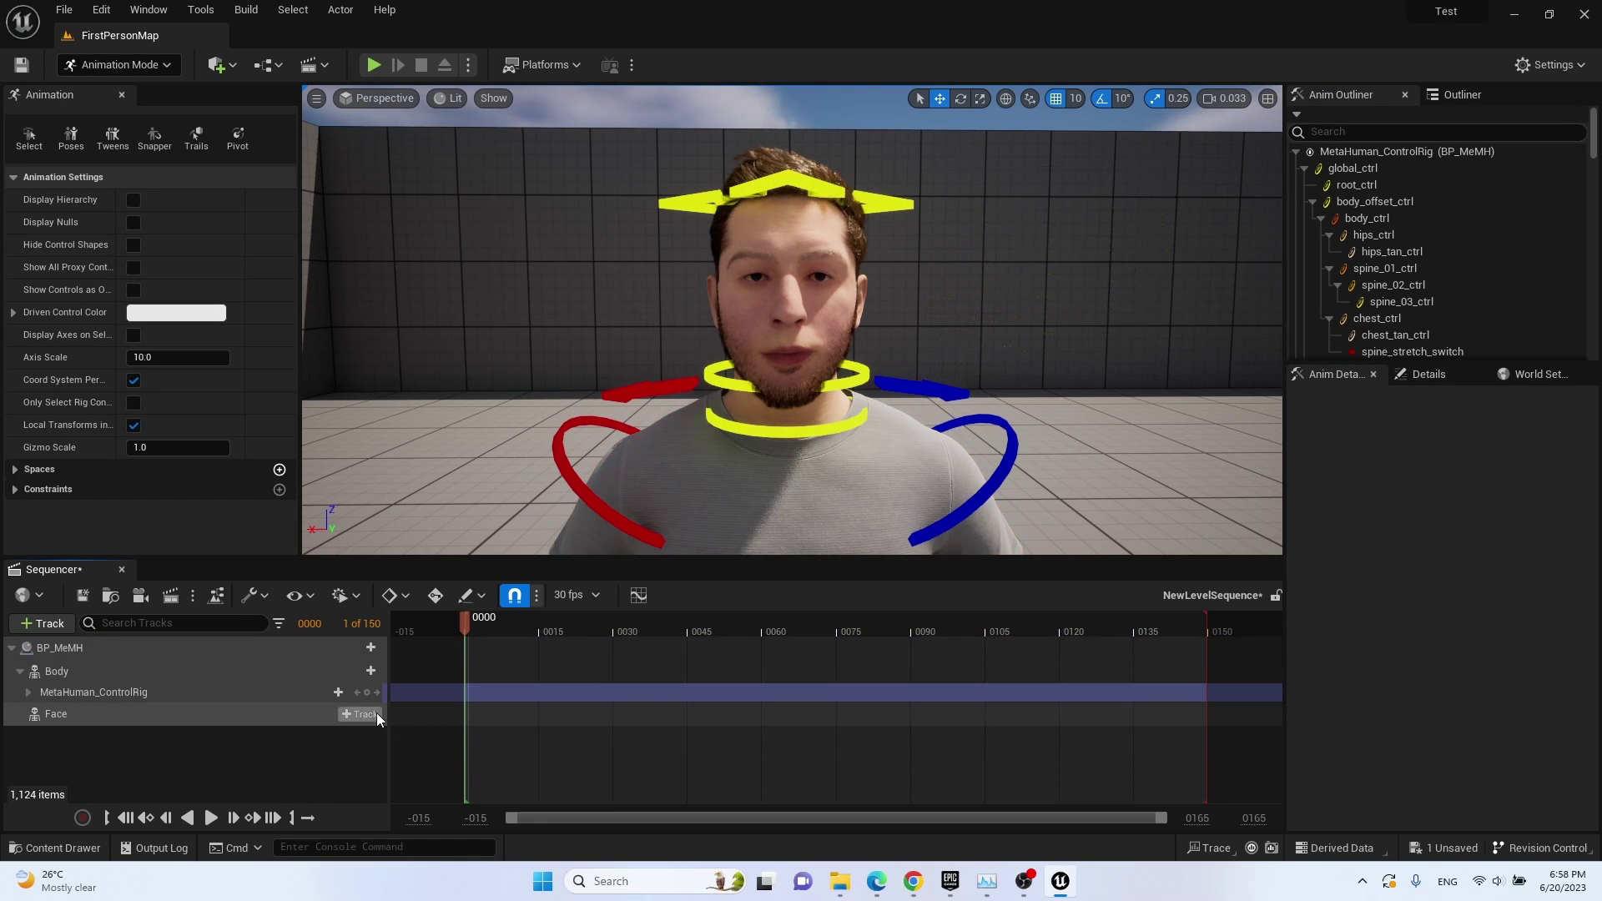
Add the MyAnimation1 animation to the Face track of BP_MeMH and move the playhead to frame 1.
left_click(361, 715)
mouse_move(549, 53)
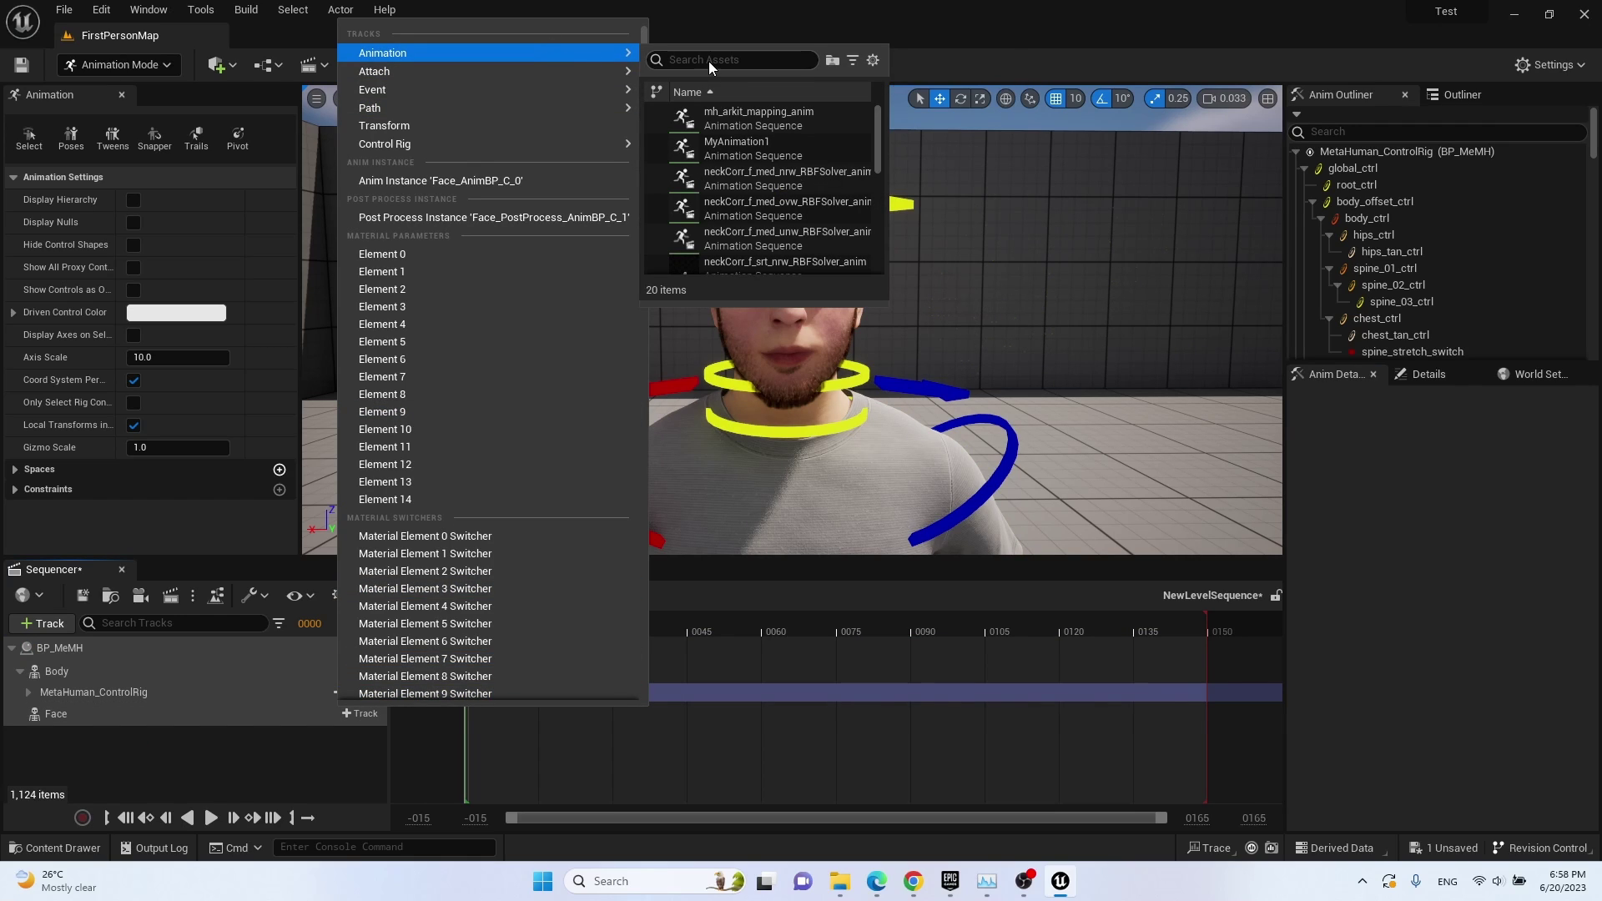
type("my")
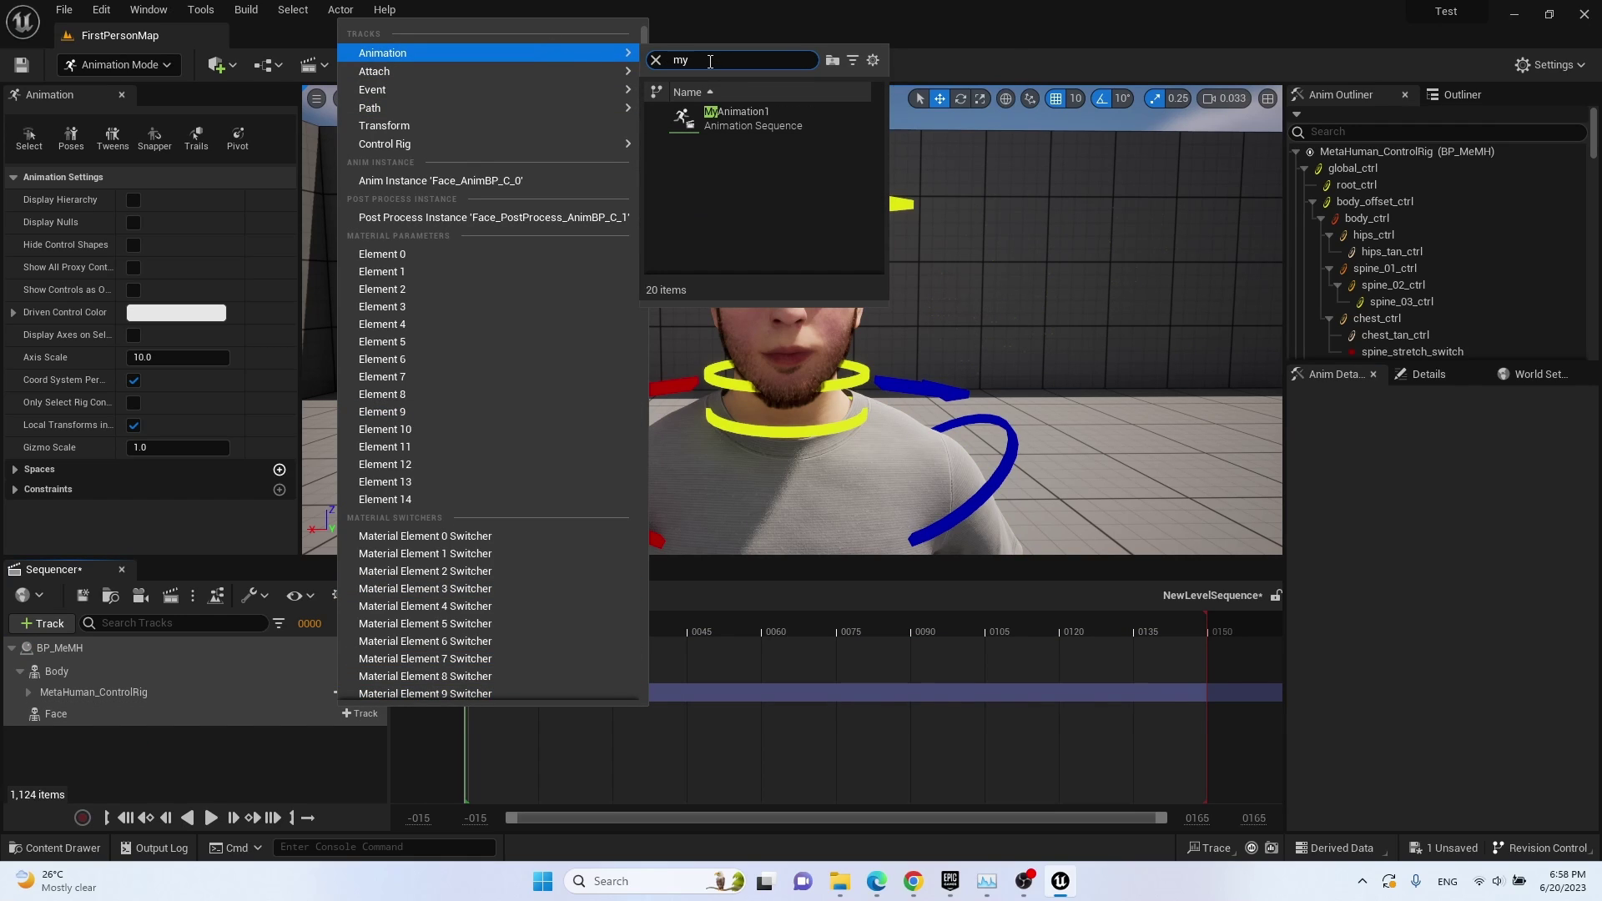
left_click(751, 119)
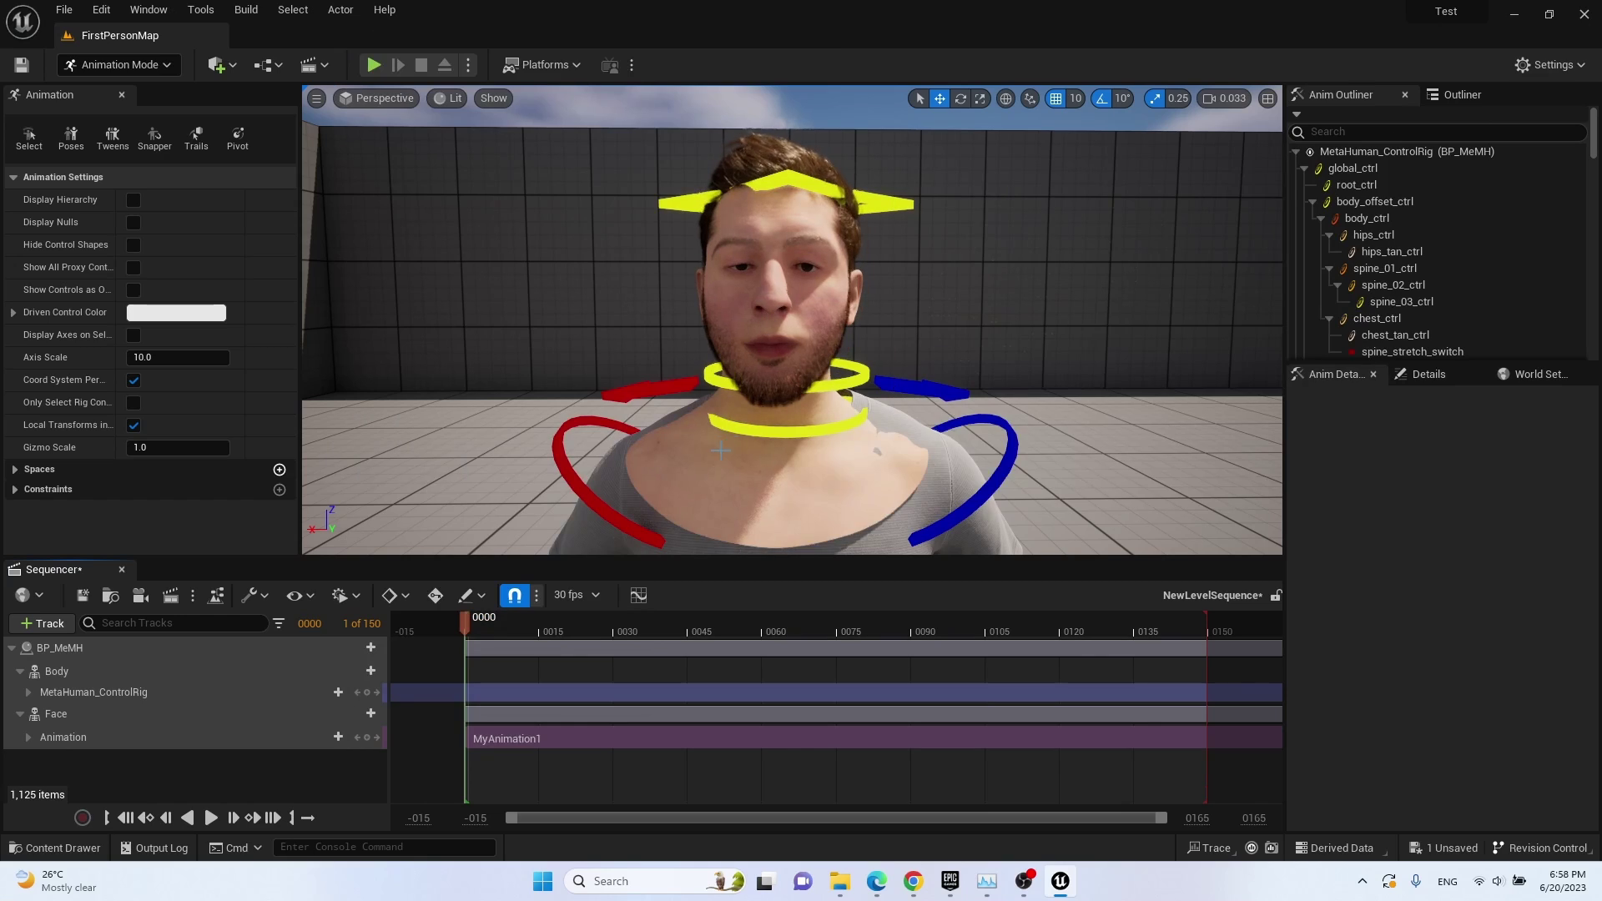
mouse_move(468, 628)
left_mouse_down()
mouse_move(1196, 651)
mouse_move(472, 633)
left_mouse_up()
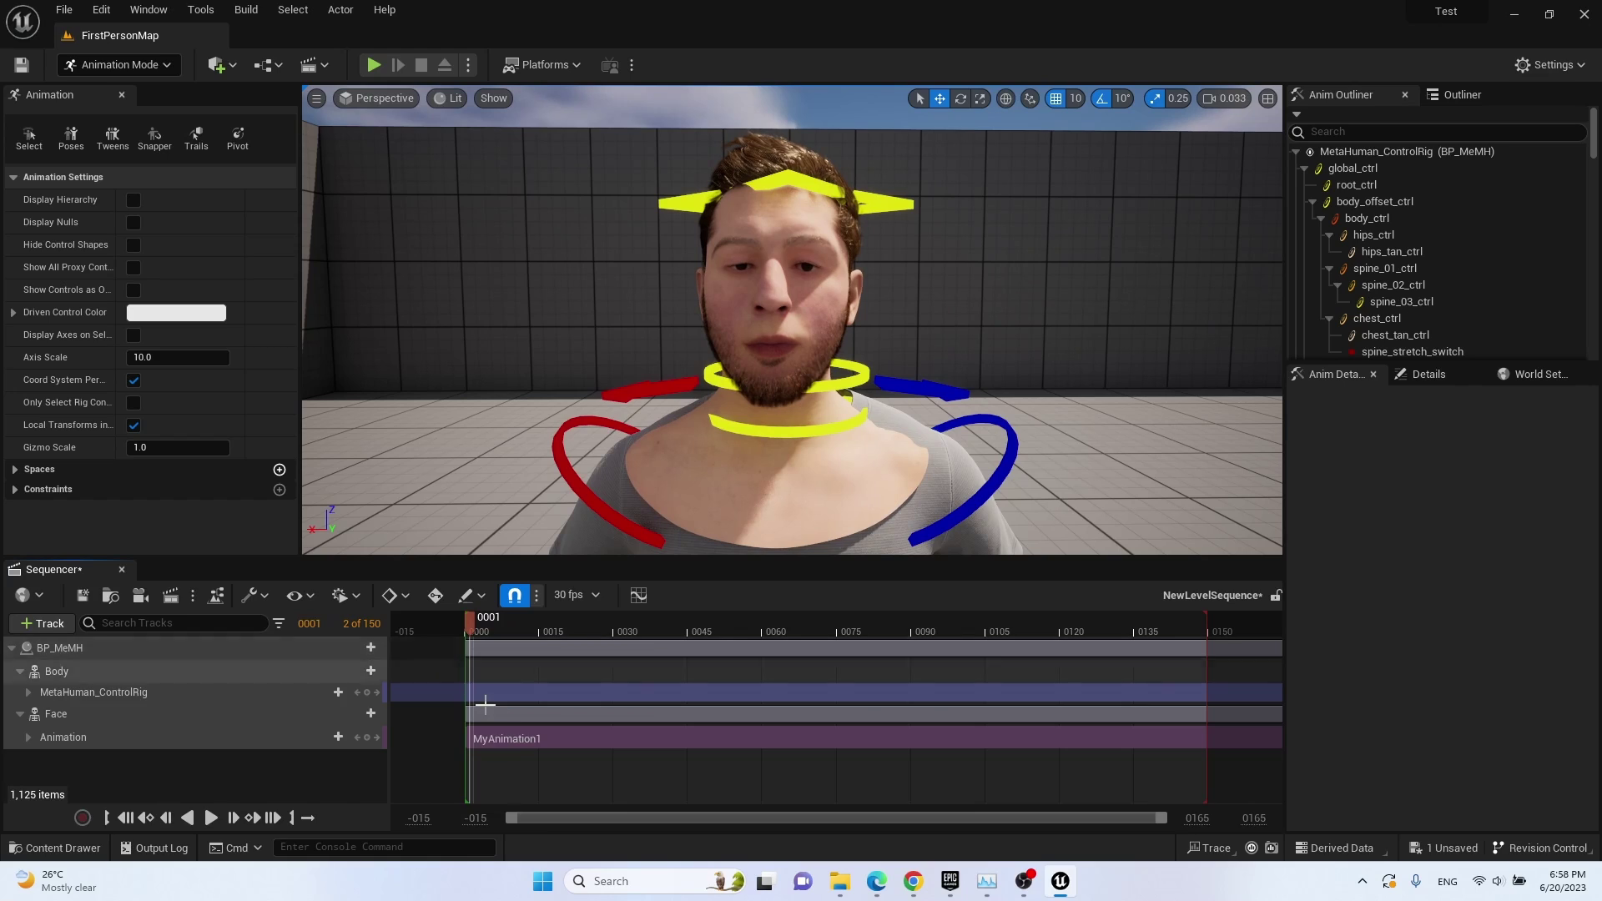
Add the MySlate_22 iPhone audio from the MyVideos_Ingested/20230620_MySlate_22 folder to the level sequence.
key("ctrl+space")
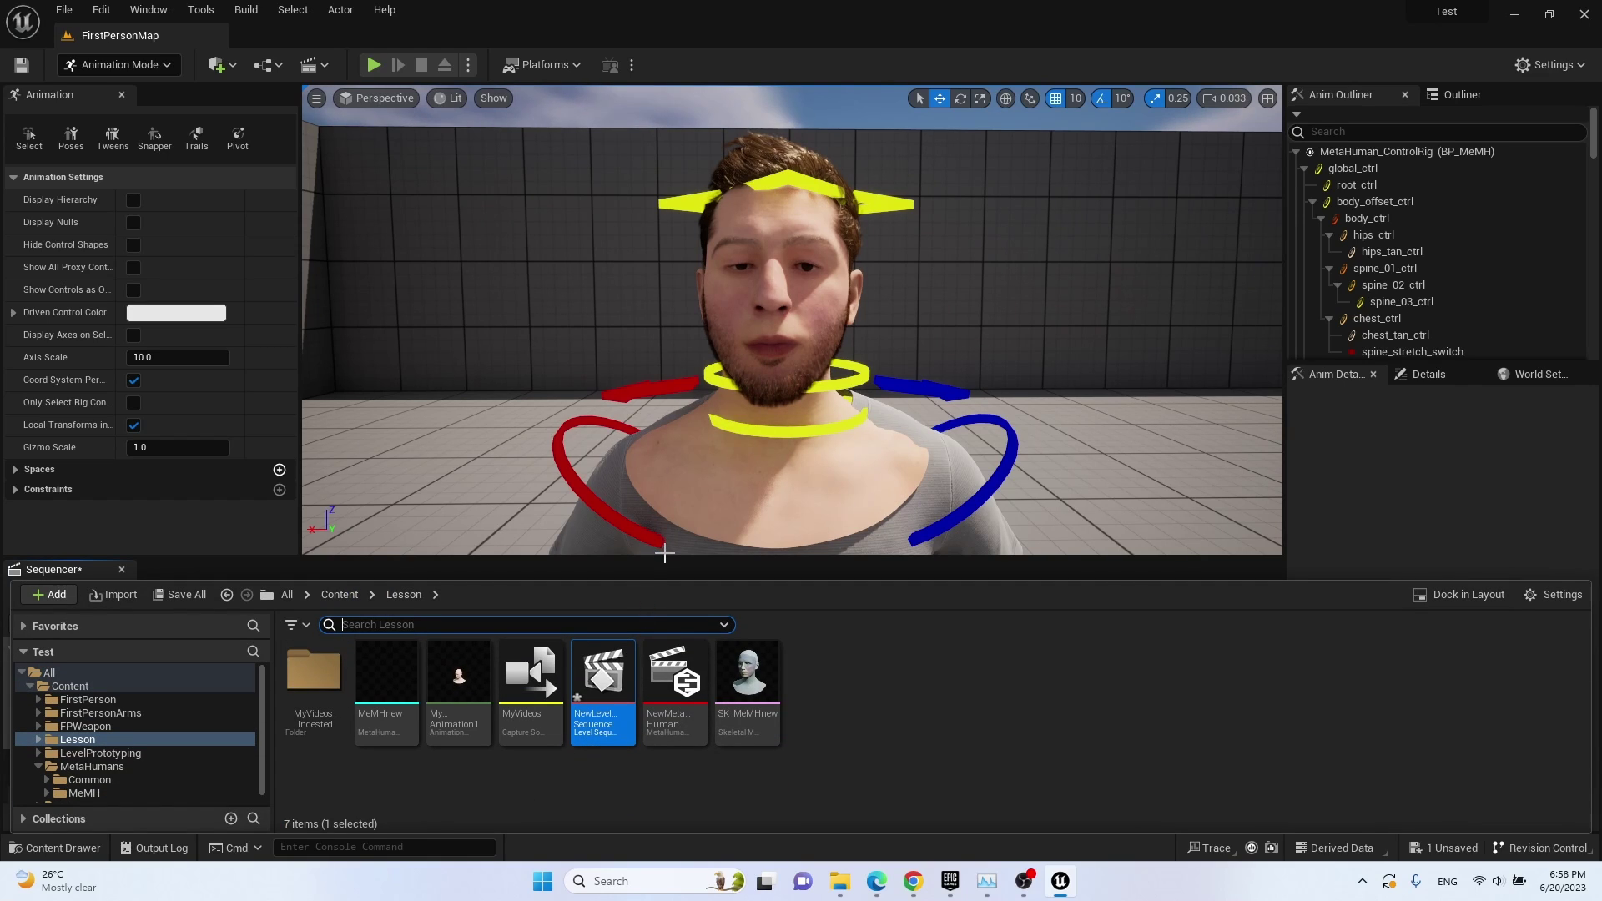
left_click_drag(668, 557, 667, 461)
key("ctrl+space")
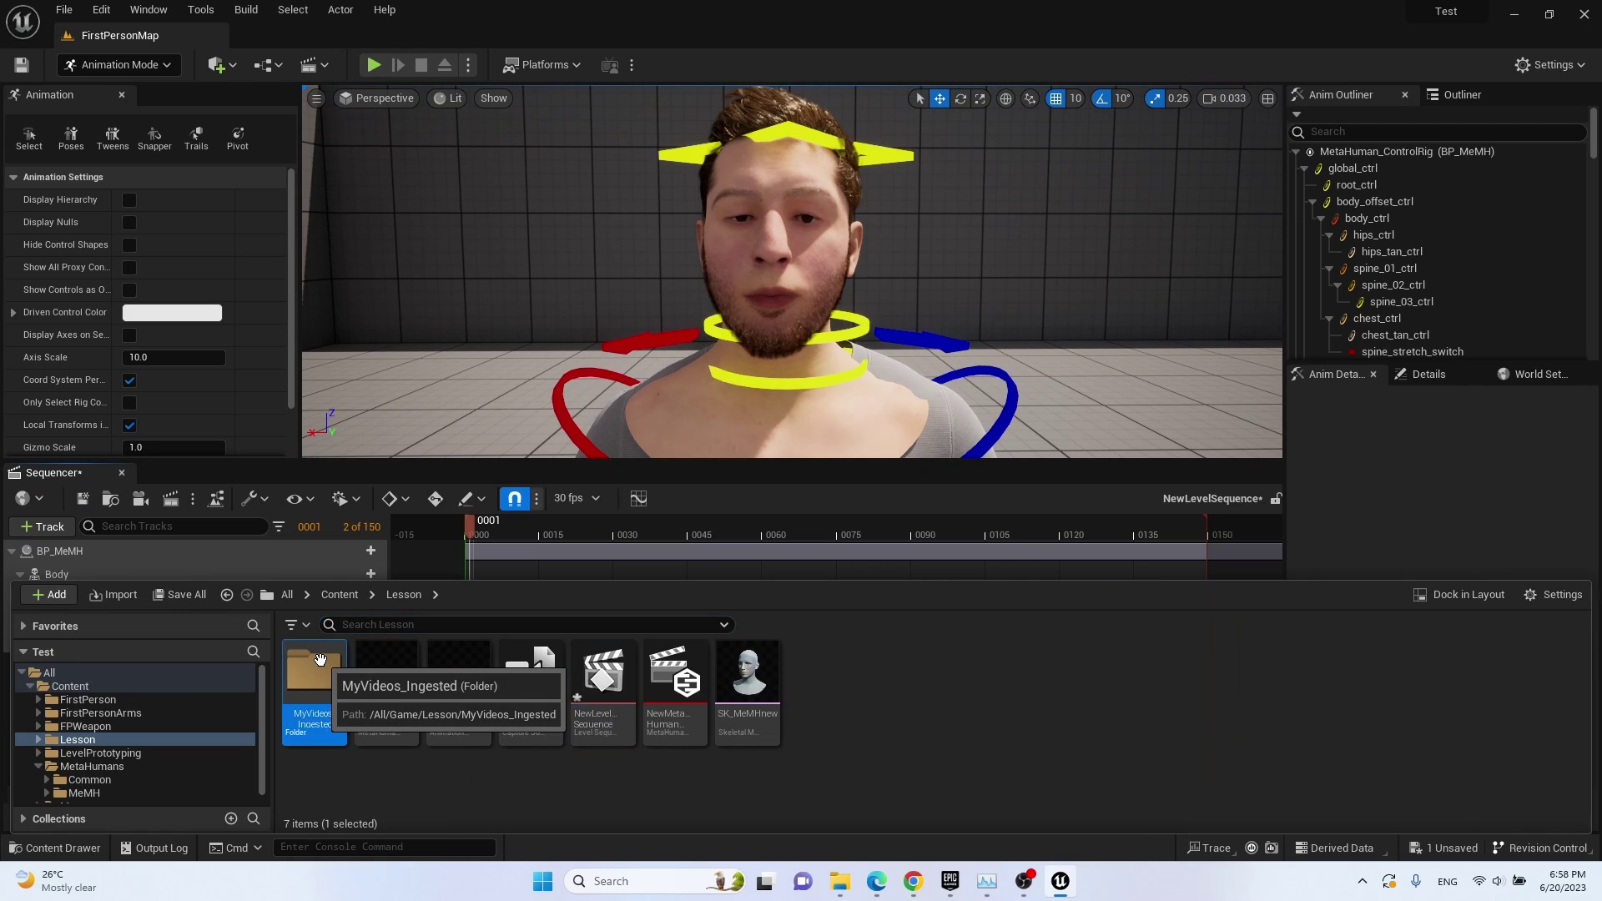
double_click(320, 661)
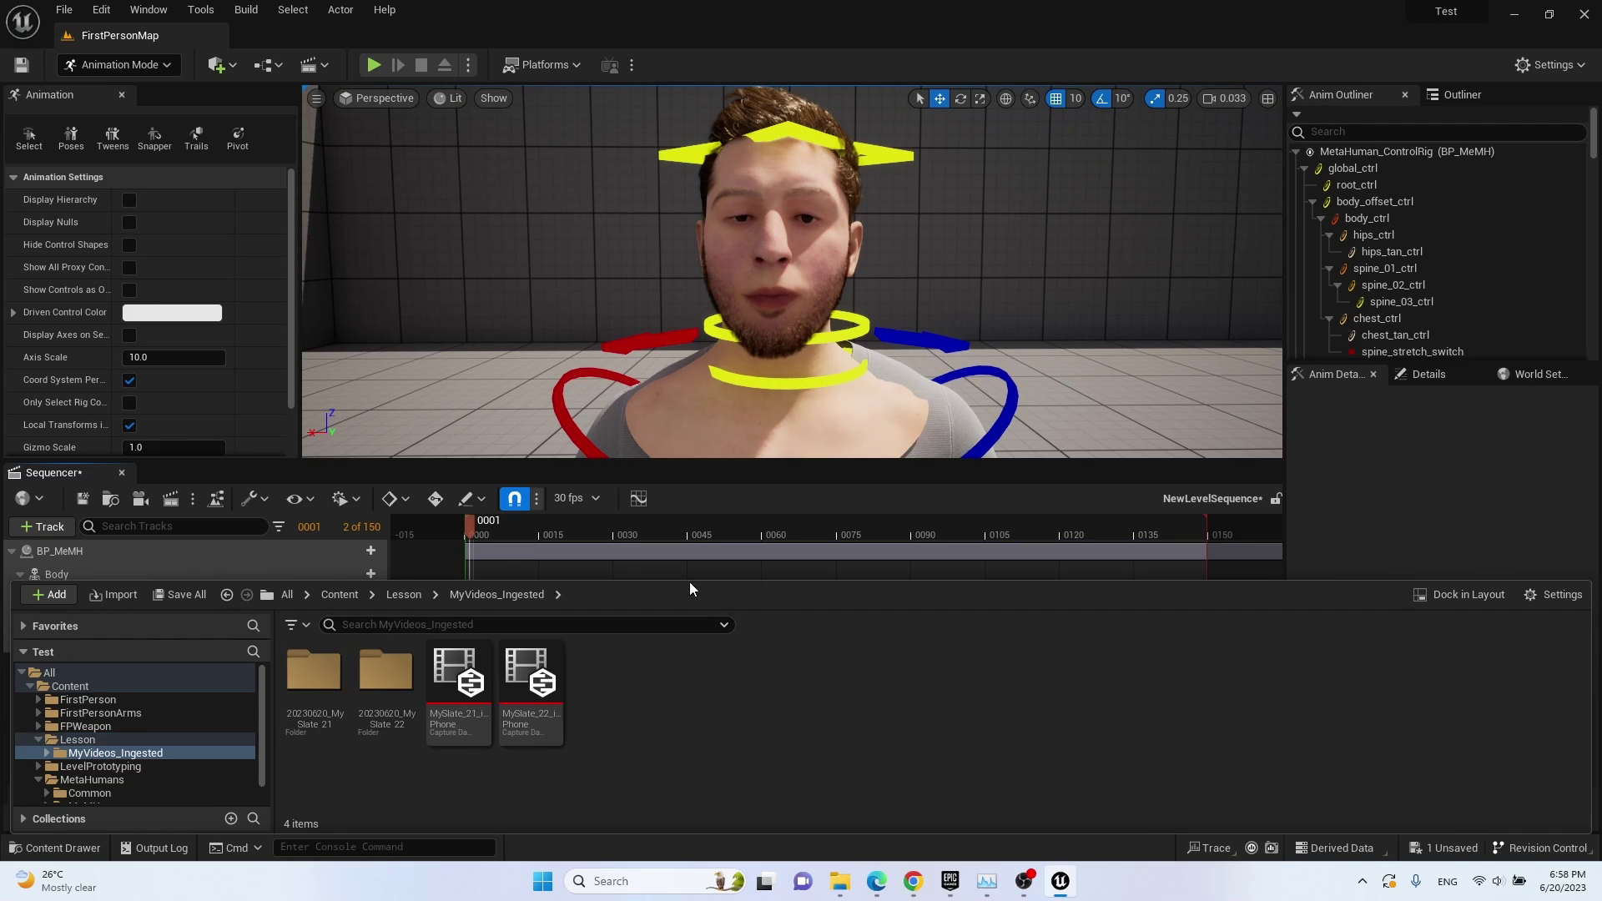
left_click_drag(689, 589, 680, 673)
double_click(388, 751)
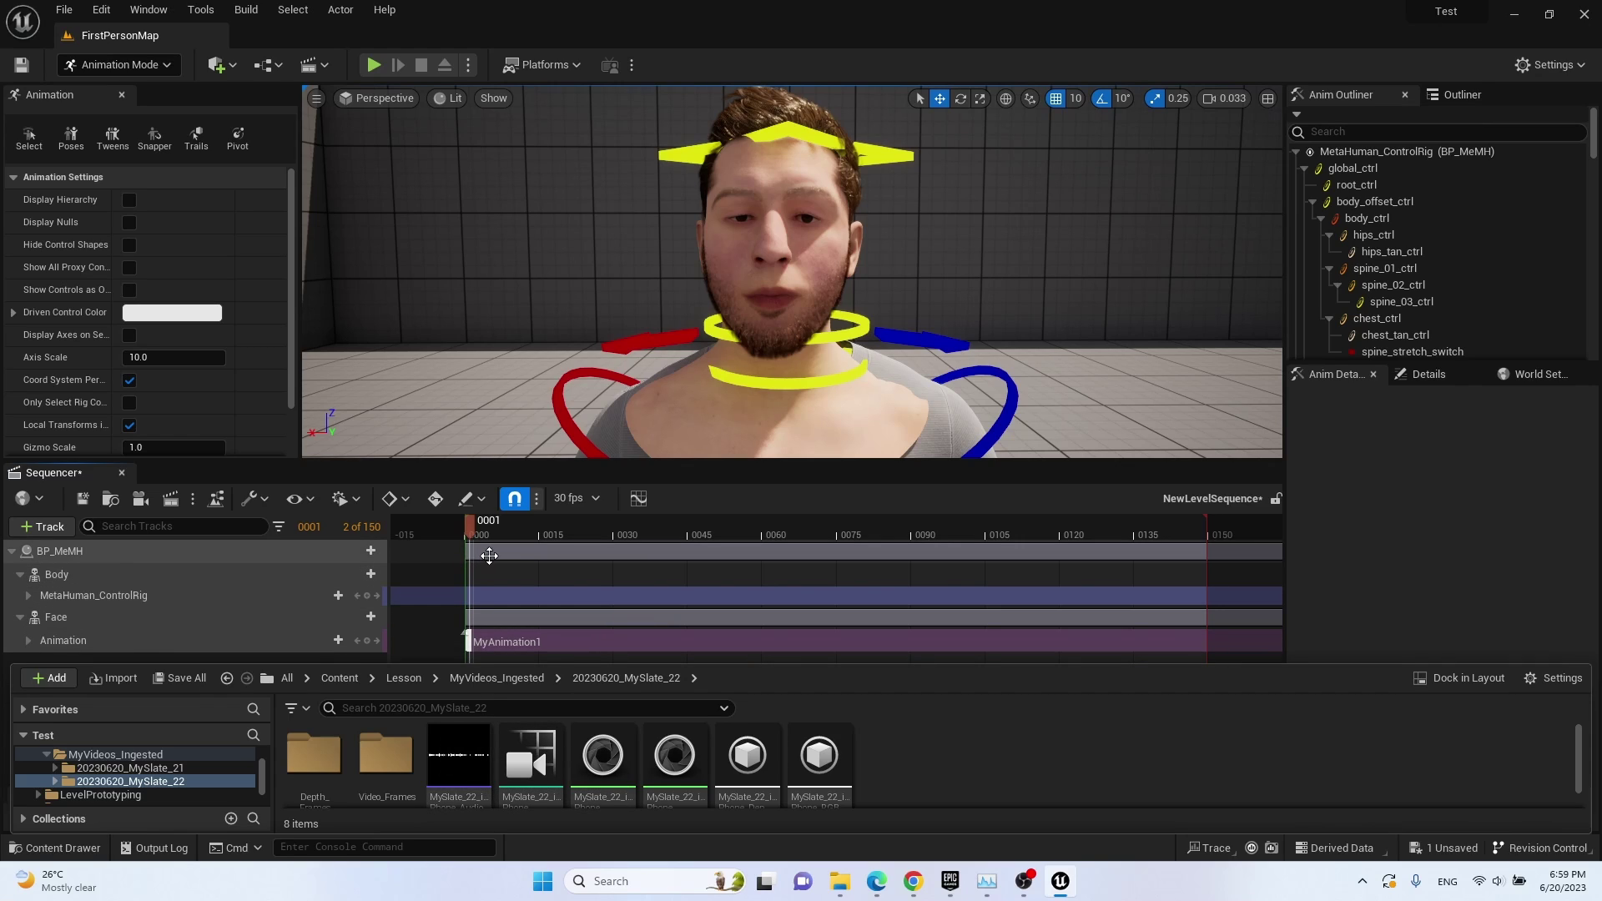
left_click_drag(449, 776, 473, 556)
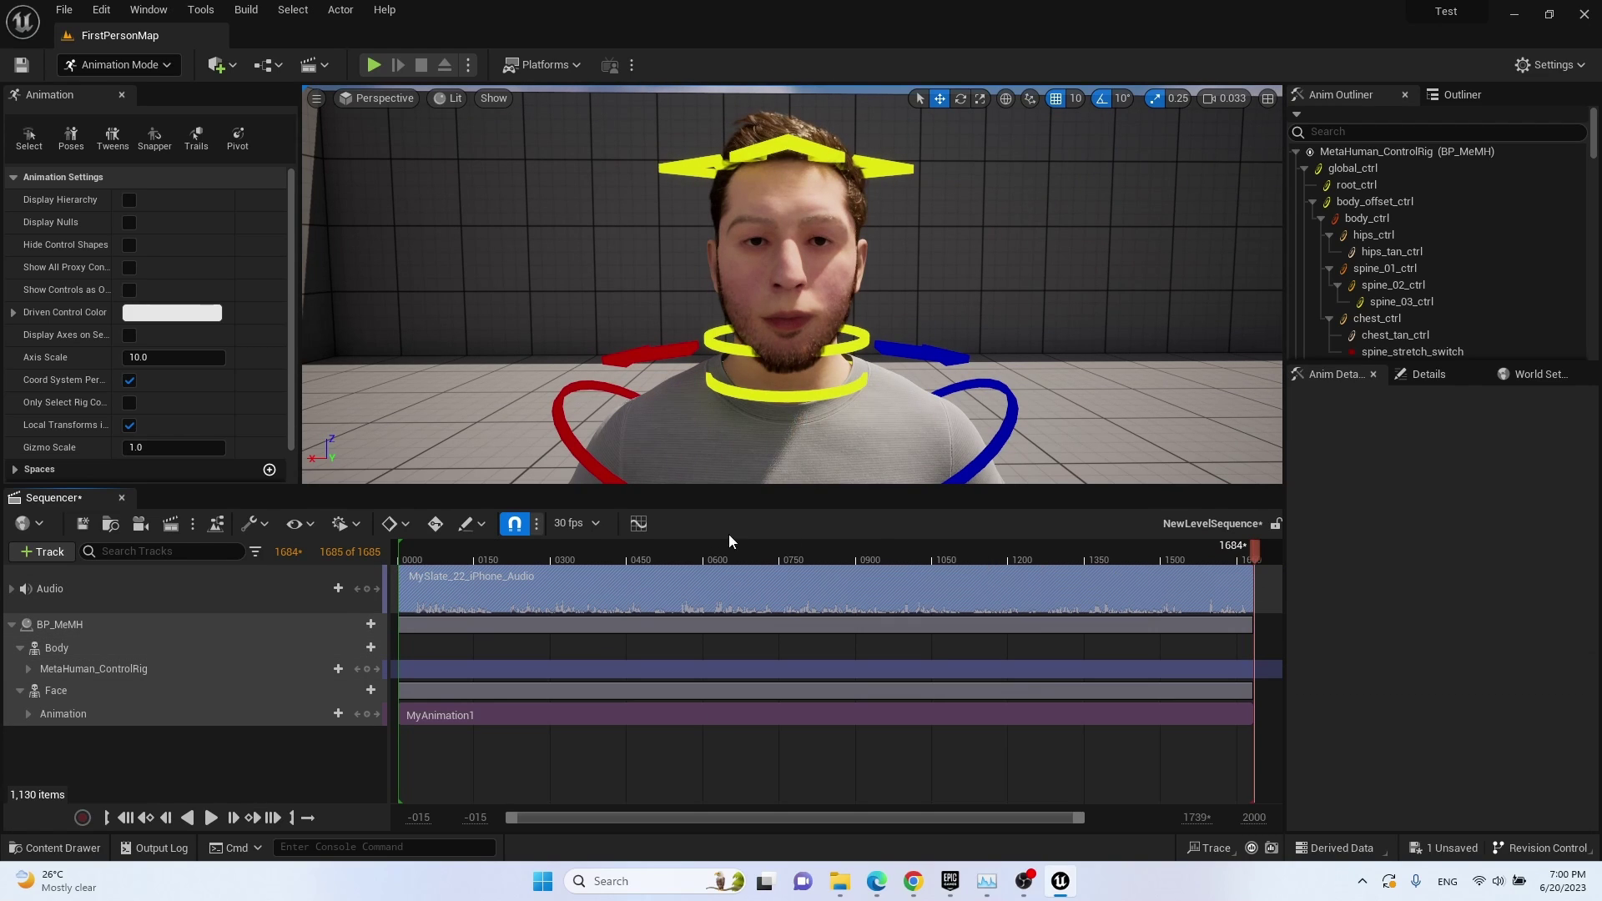
Scrub through the level sequence to review the facial animation on the BP_MeMH character.
left_click_drag(708, 541, 811, 549)
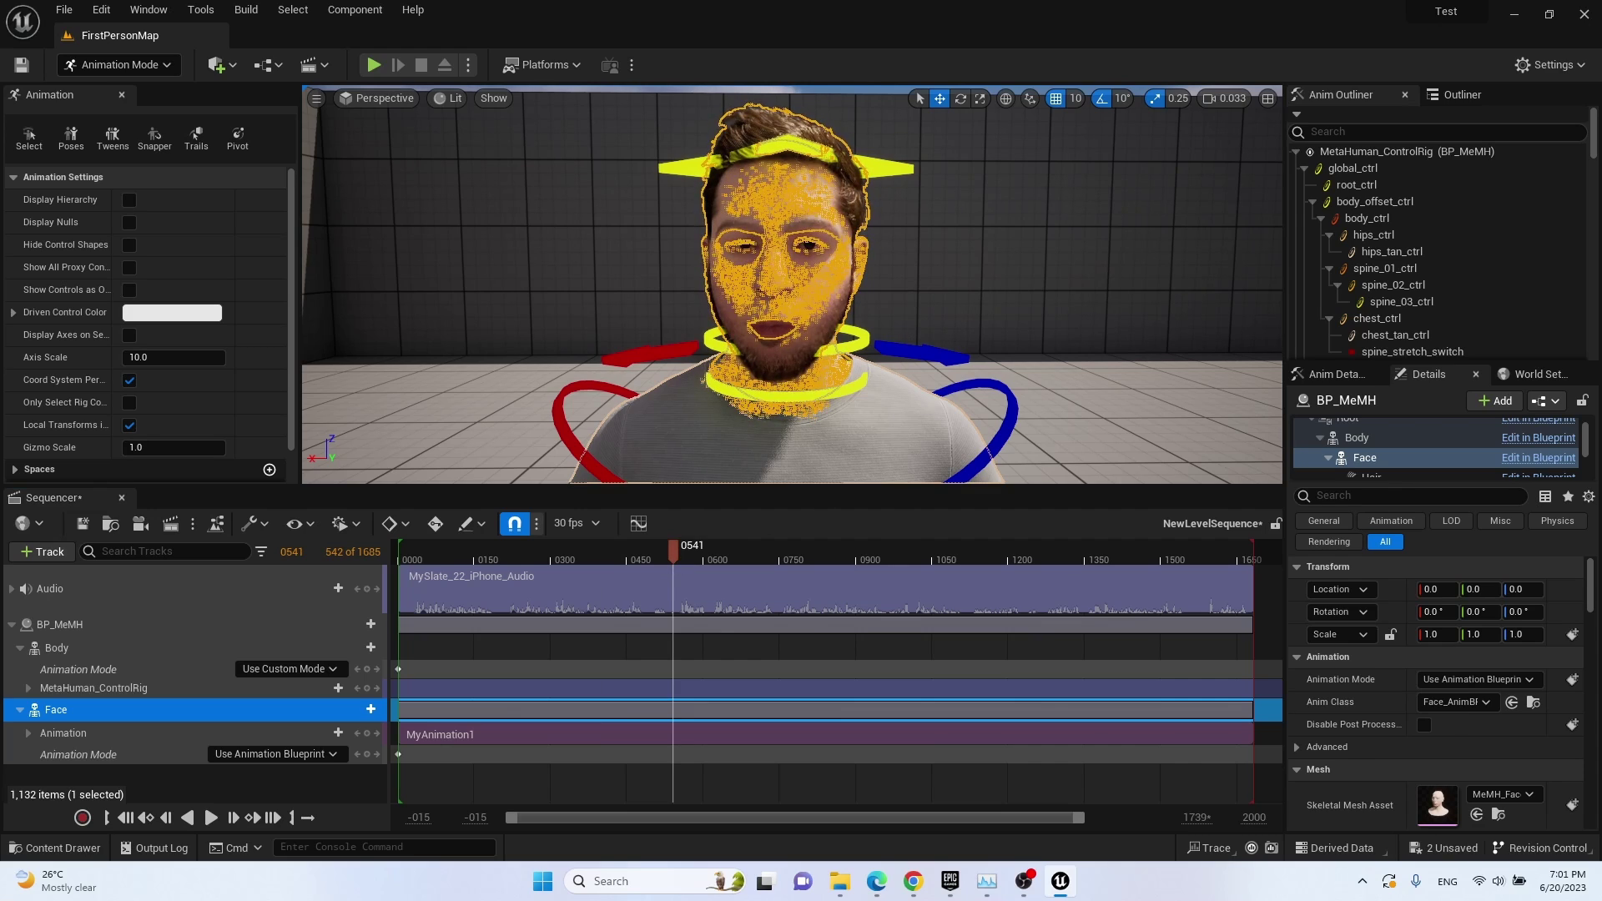
left_click(922, 304)
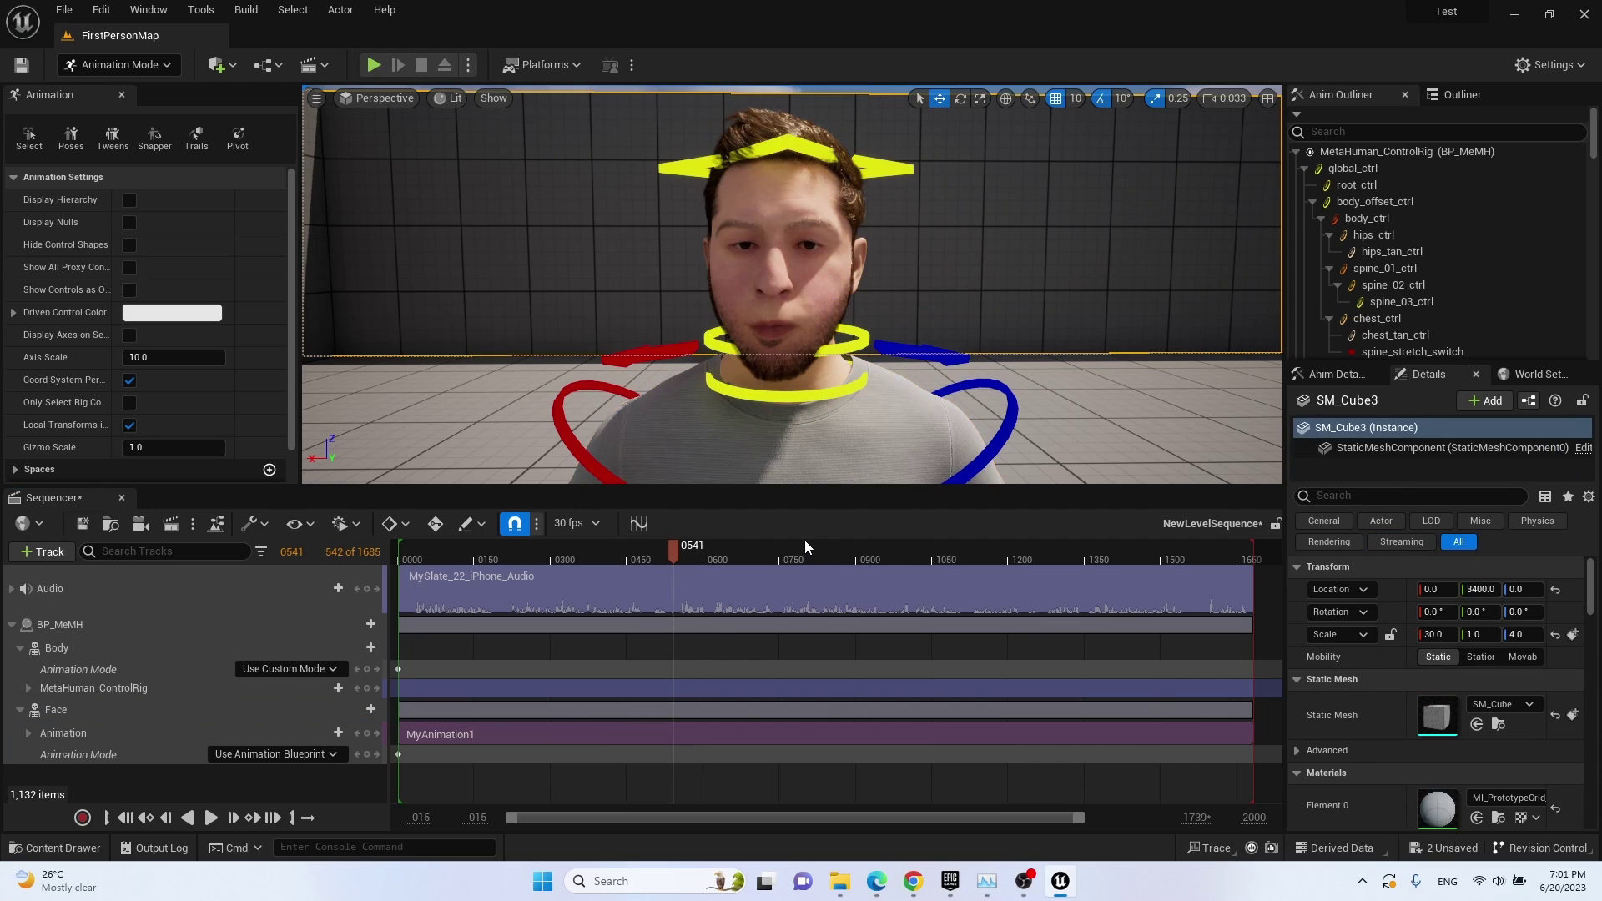
left_click_drag(674, 551, 744, 554)
left_click_drag(859, 567, 949, 553)
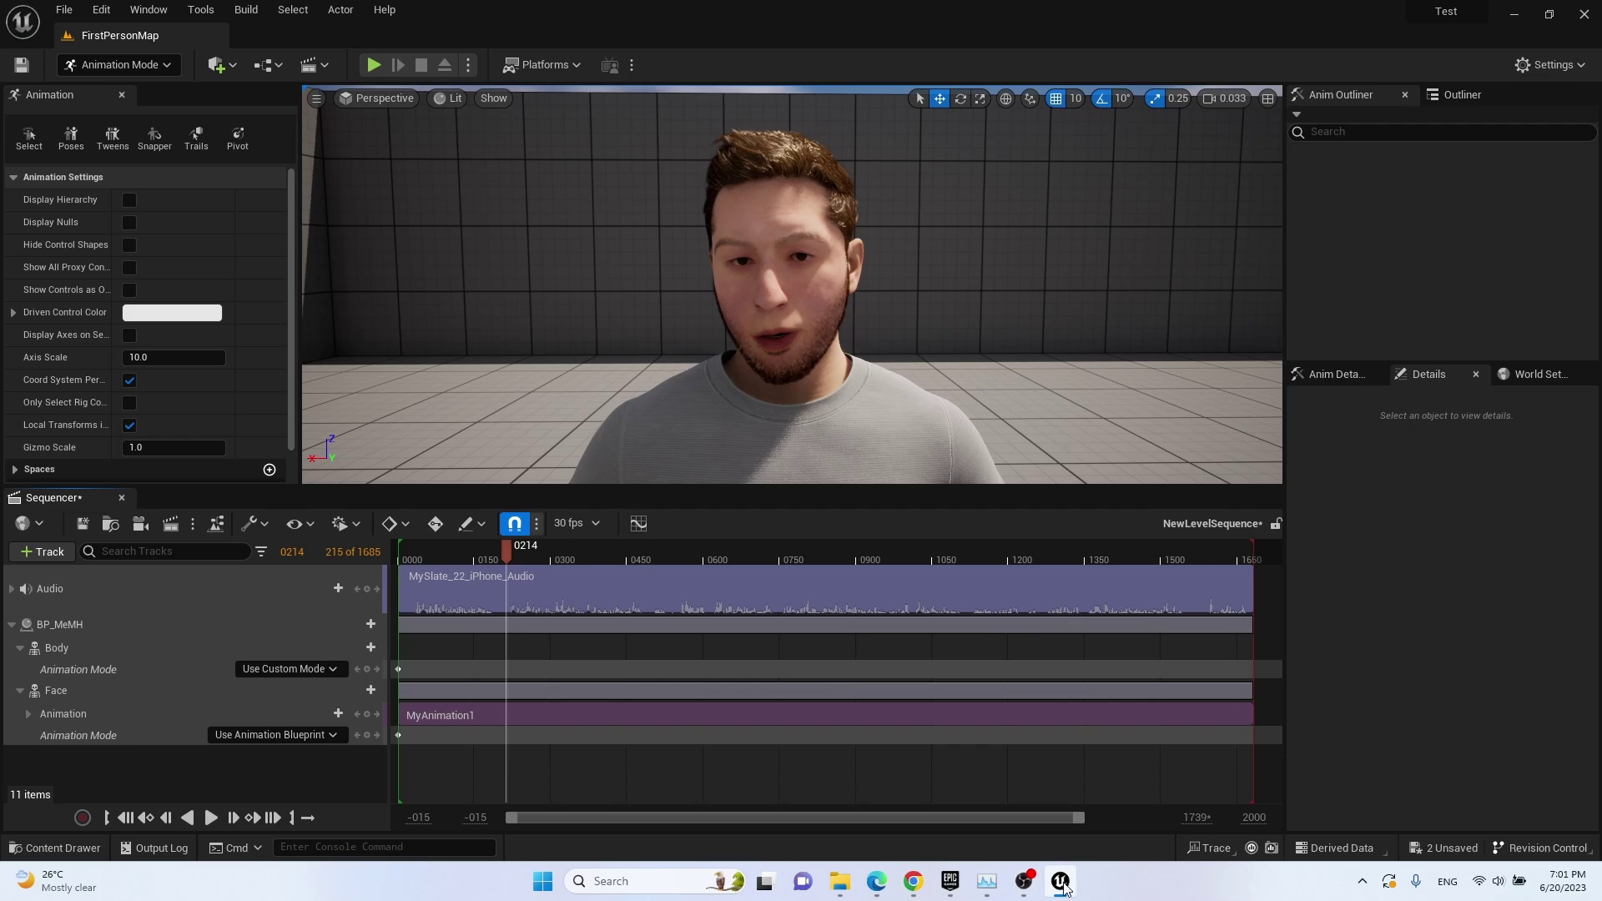
Close the level sequence and reopen the NewMetaHumanPerformance asset from the Lesson folder.
left_click(121, 497)
key("ctrl+space")
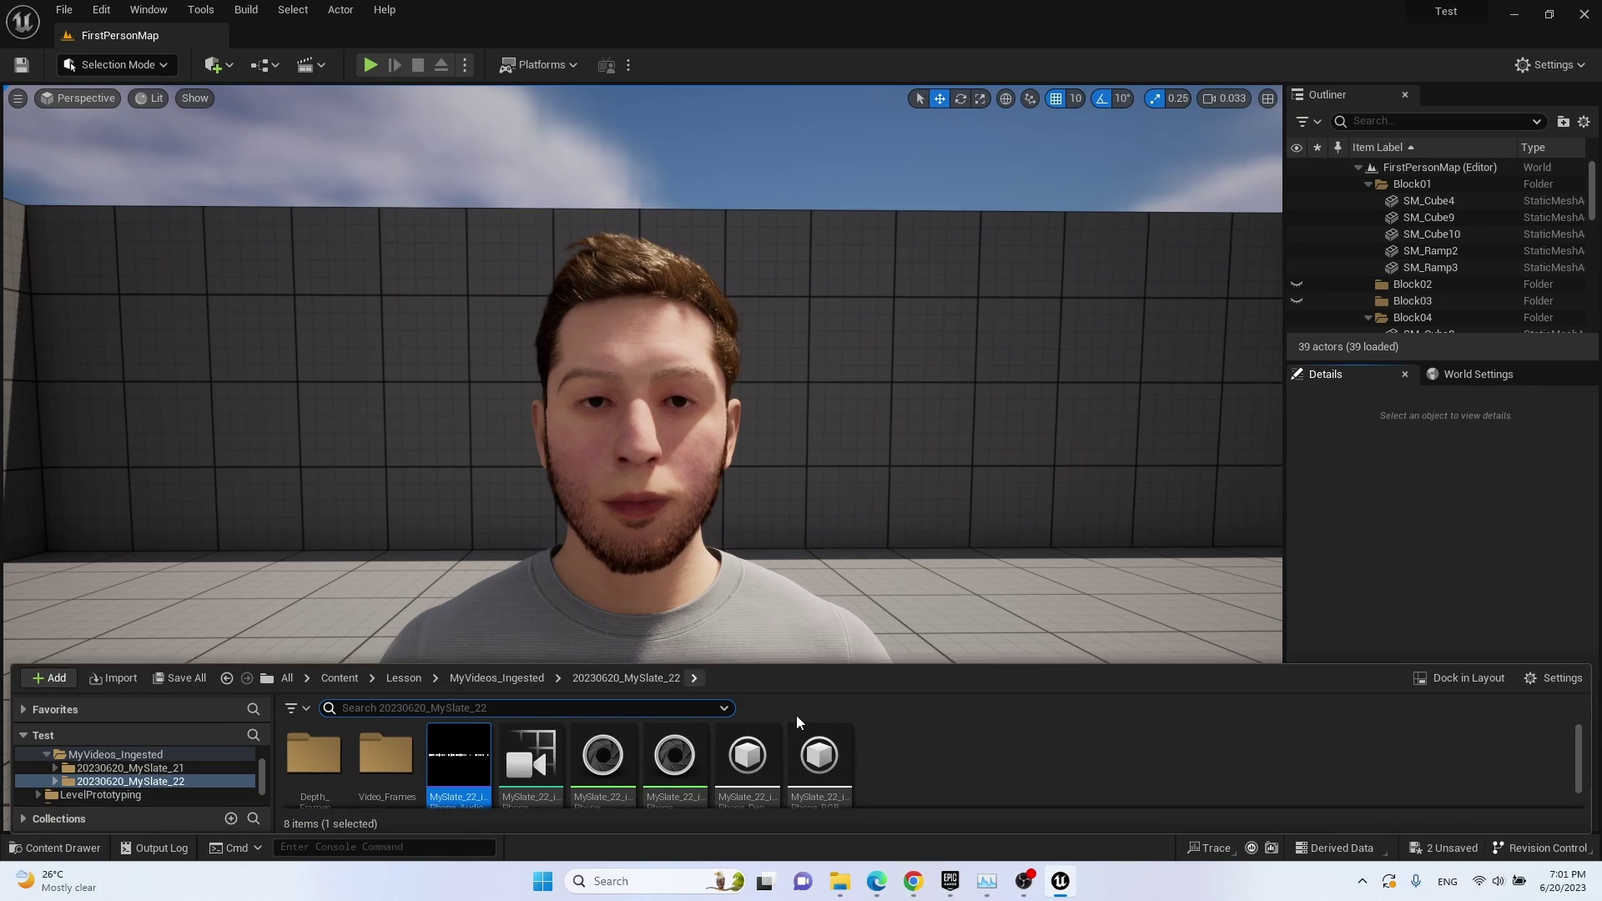
left_click(159, 698)
double_click(668, 656)
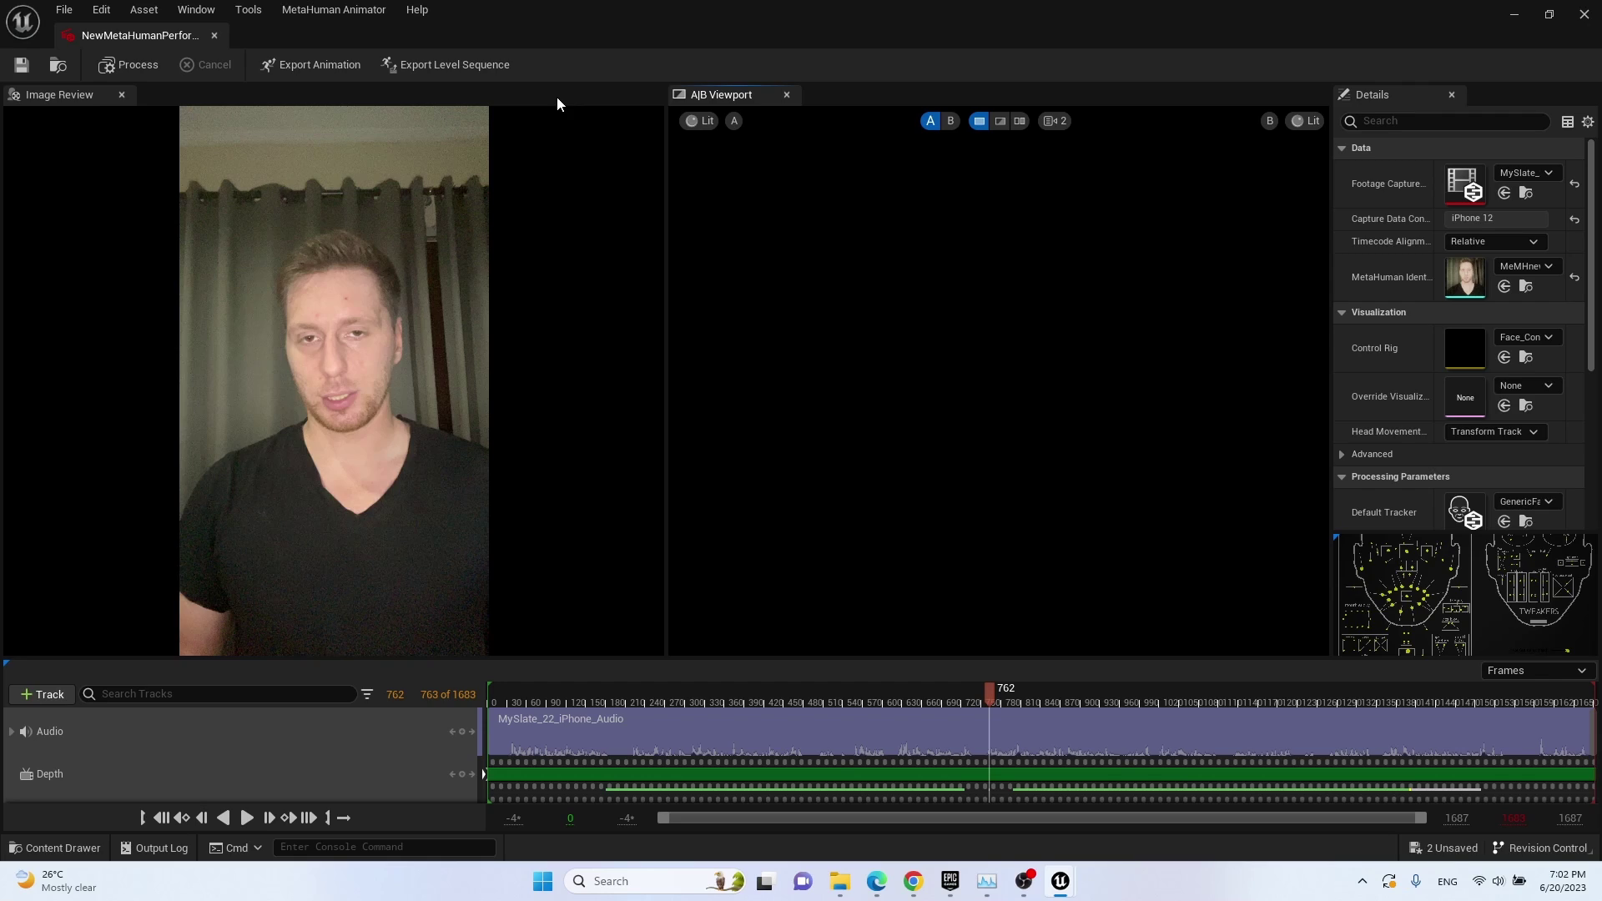
Set the performance's head movement mode to Disabled and preview the overlaid head at frame 761.
left_click(1493, 433)
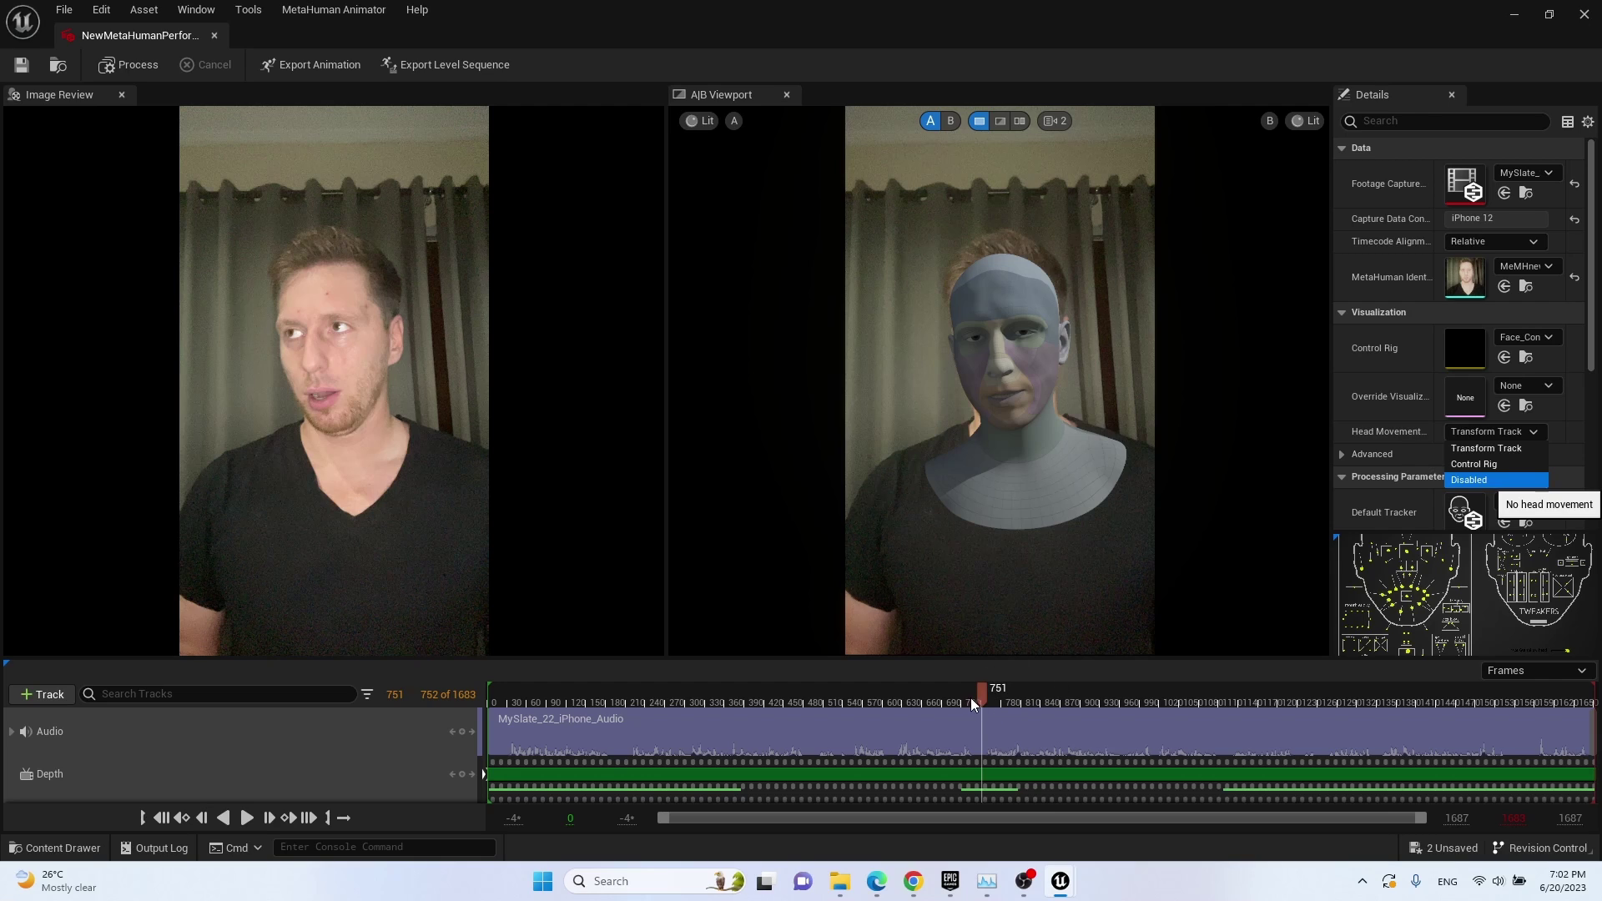
key("Return")
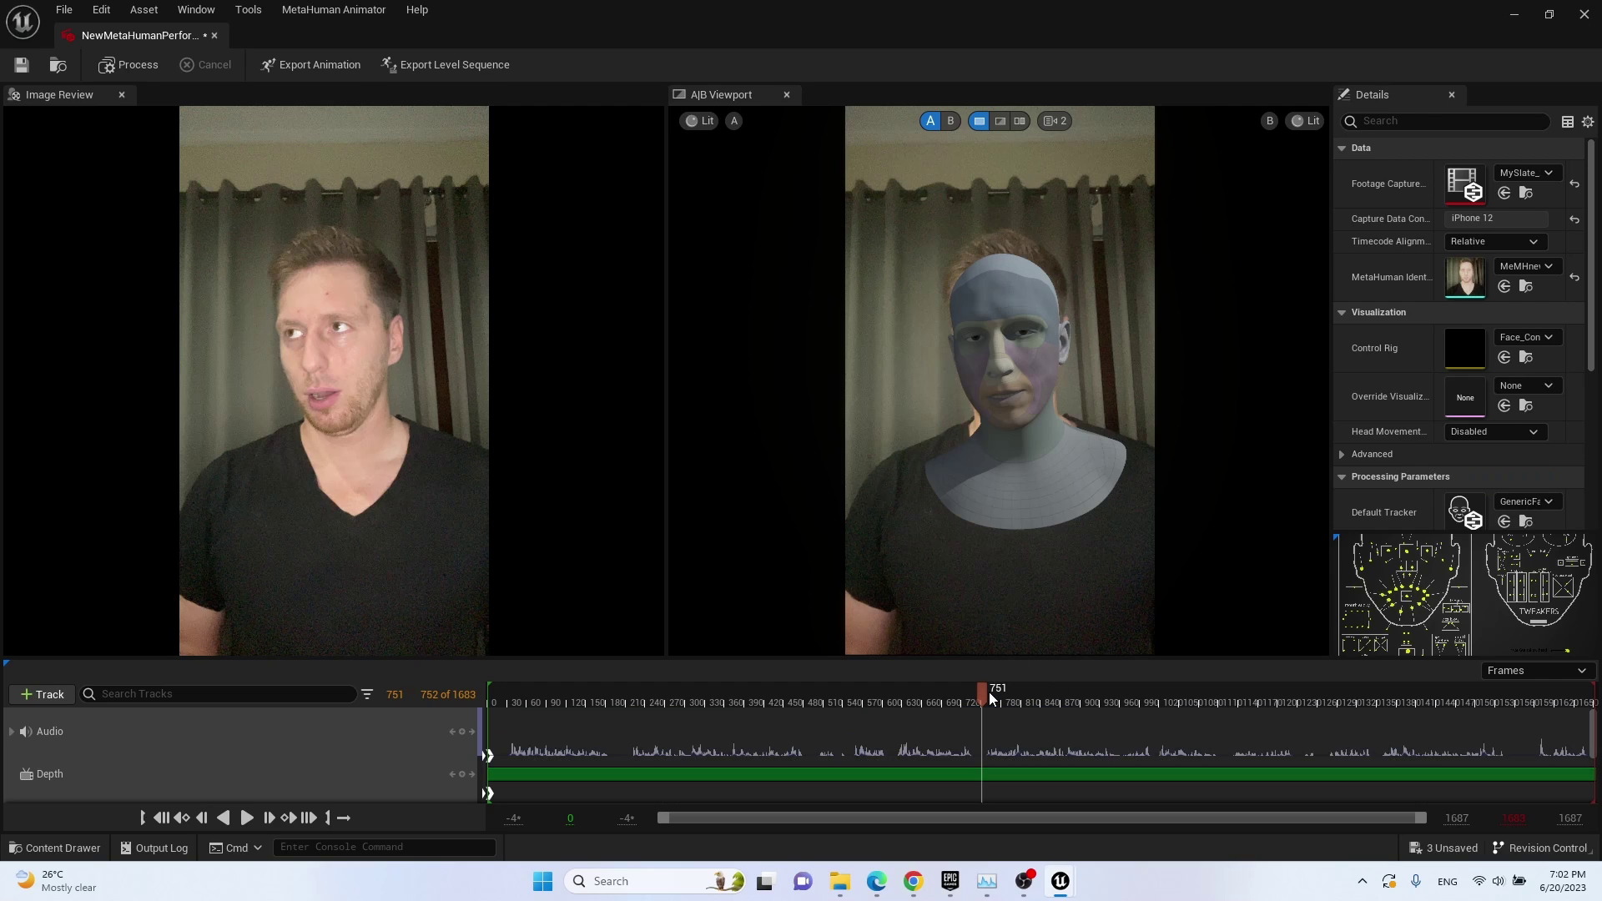
left_click(989, 692)
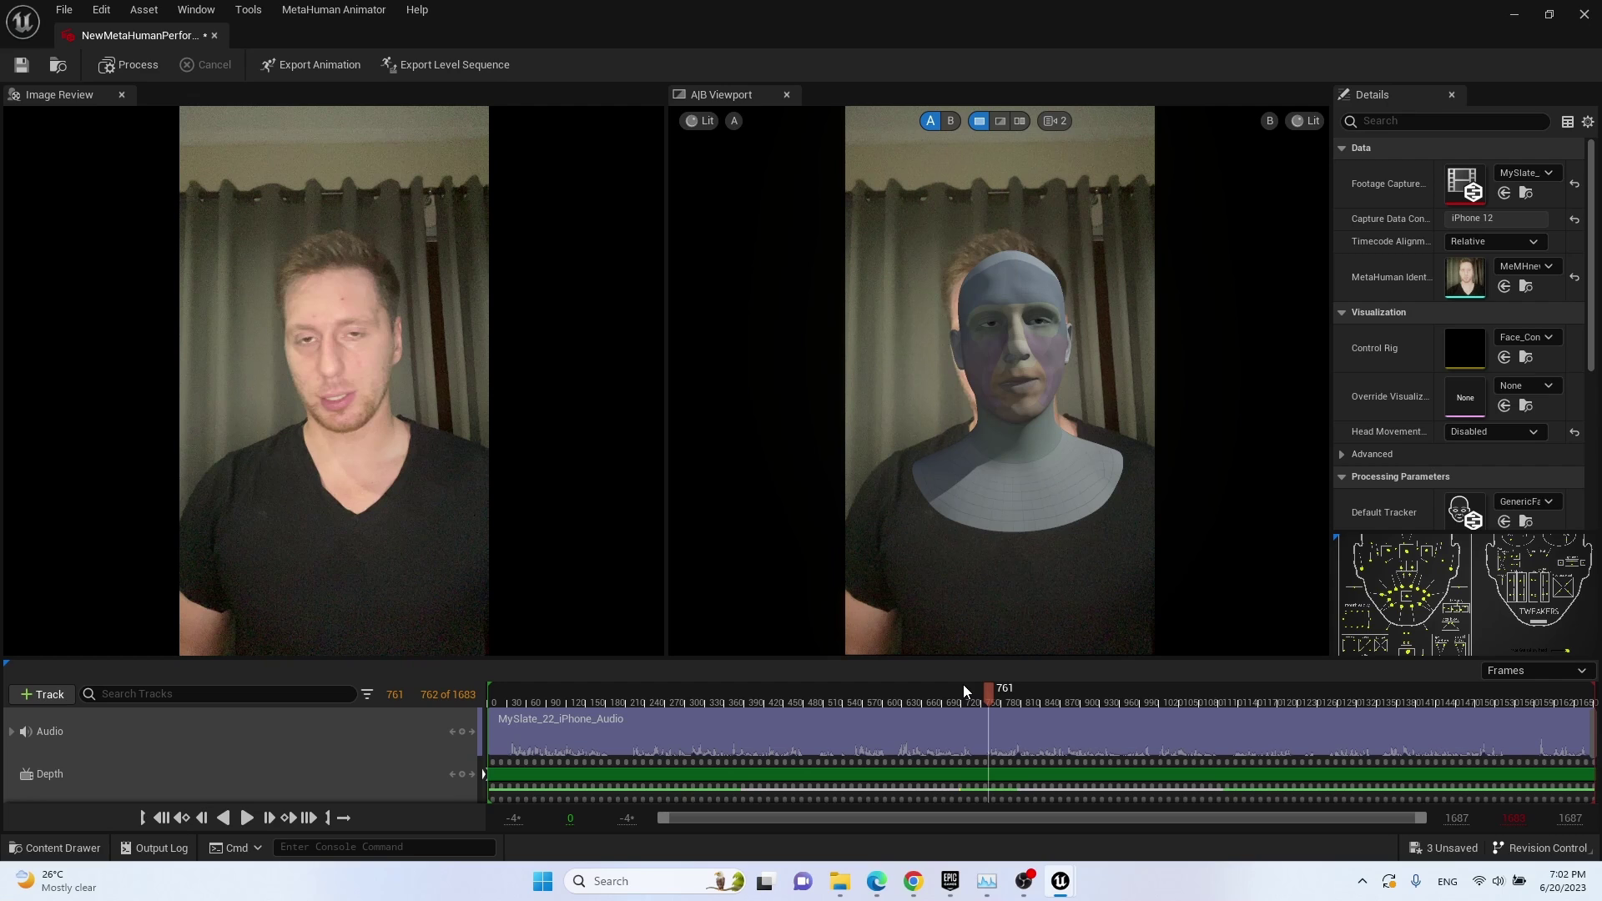
Preview the performance with disabled head movement up to frame 947, and close the performance asset.
left_click(913, 691)
left_click_drag(912, 691, 1111, 691)
left_click(1496, 435)
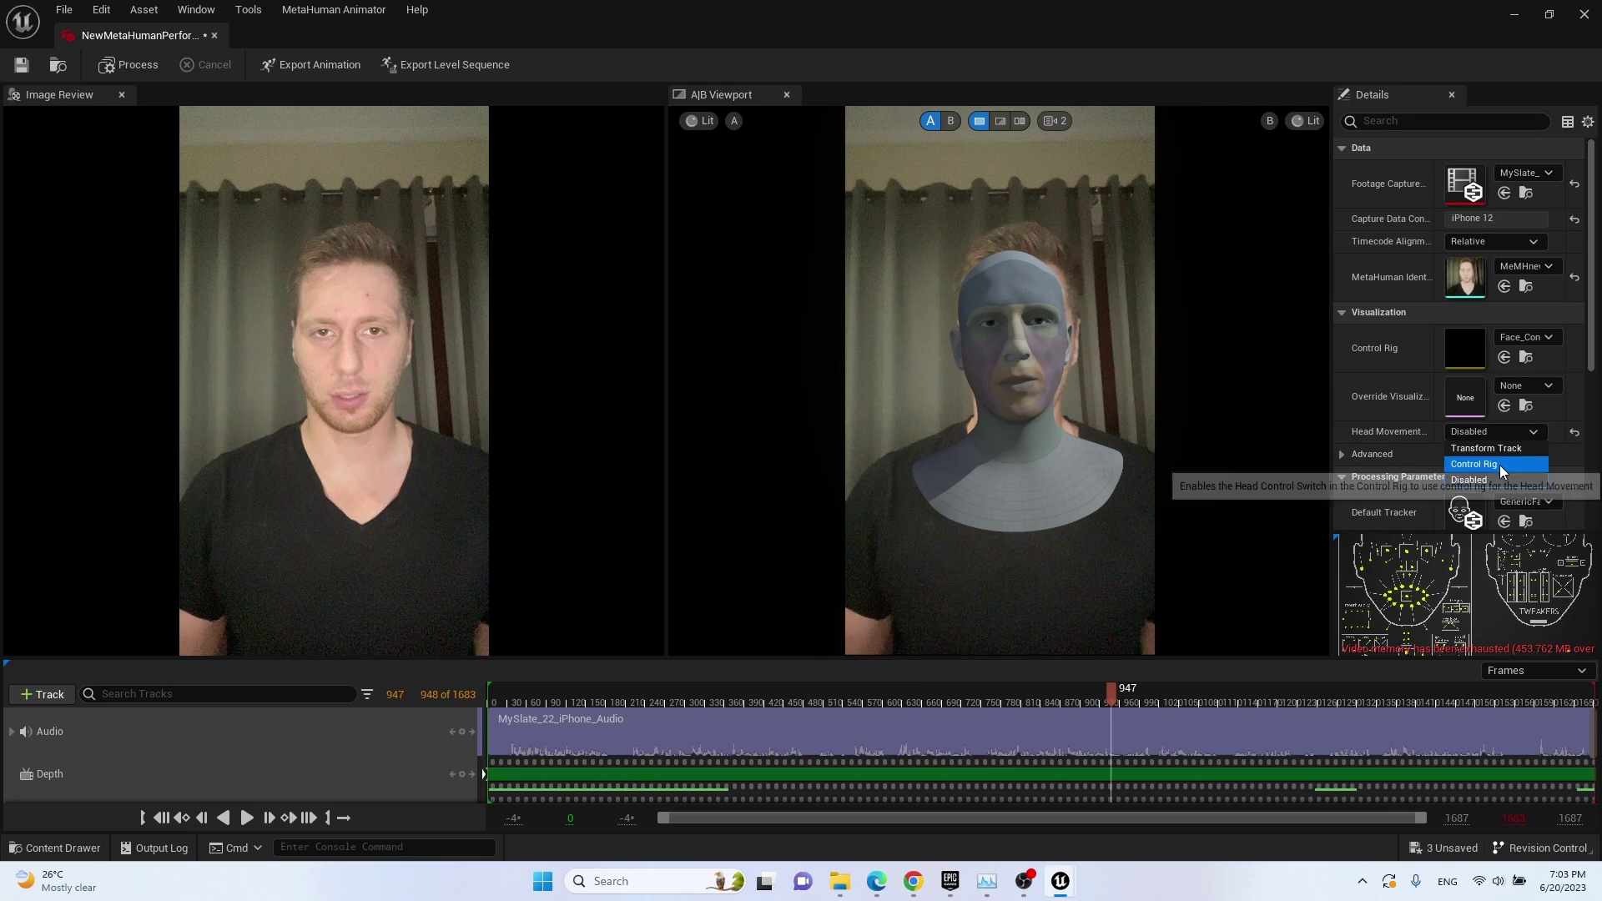
left_click(1584, 15)
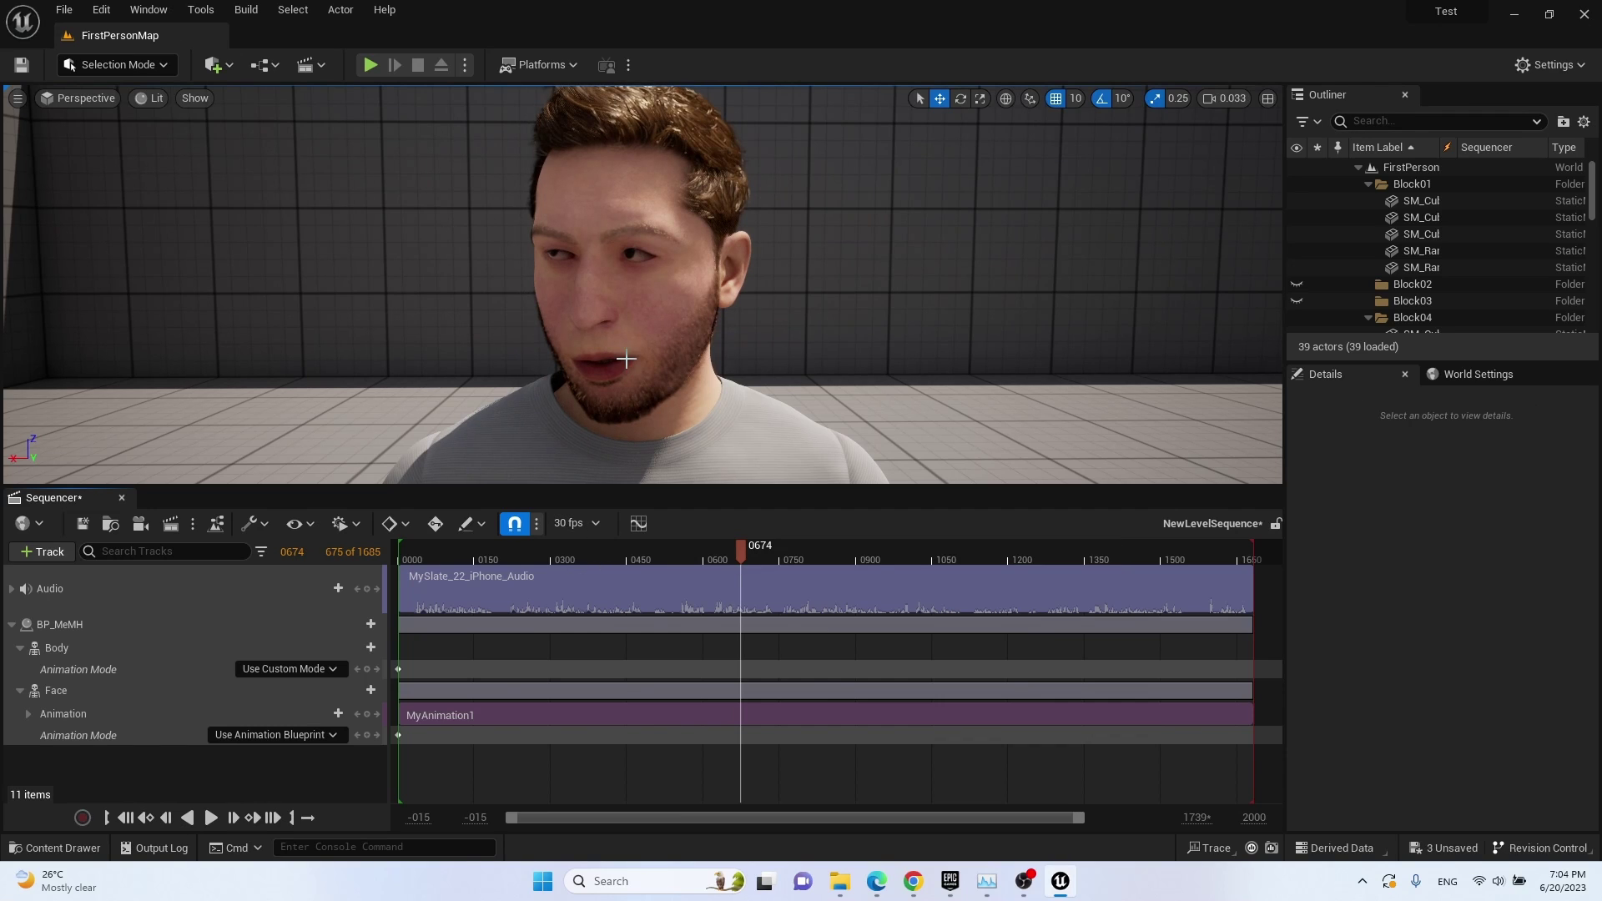
Add a new cine camera framing the character's face to the level sequence.
right_click_drag(647, 313, 639, 321)
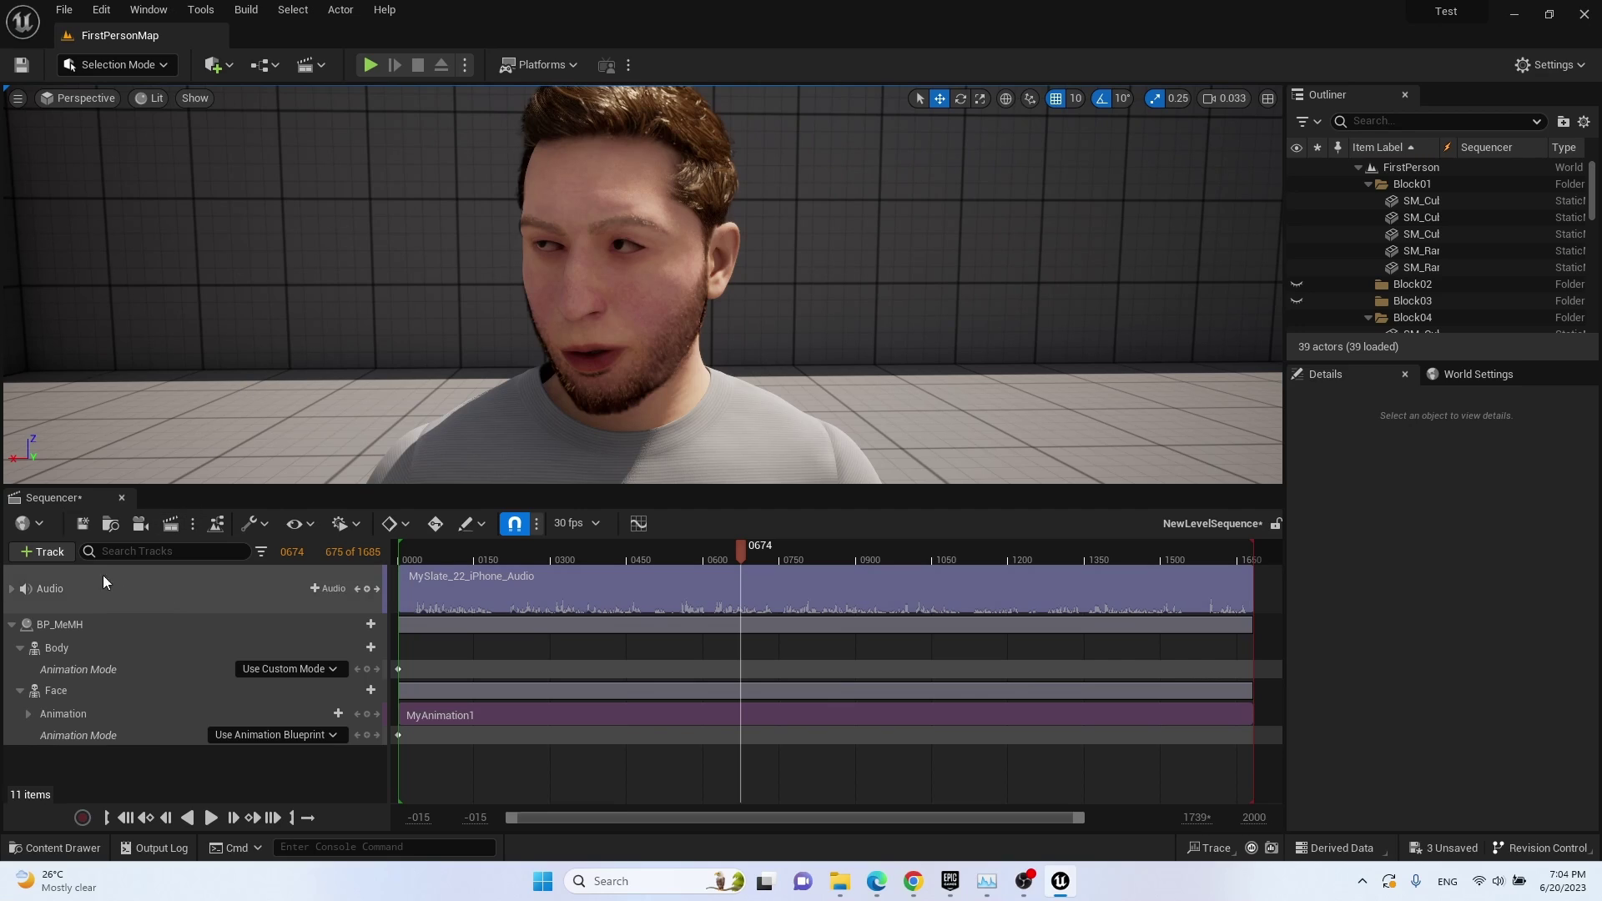
left_click(49, 552)
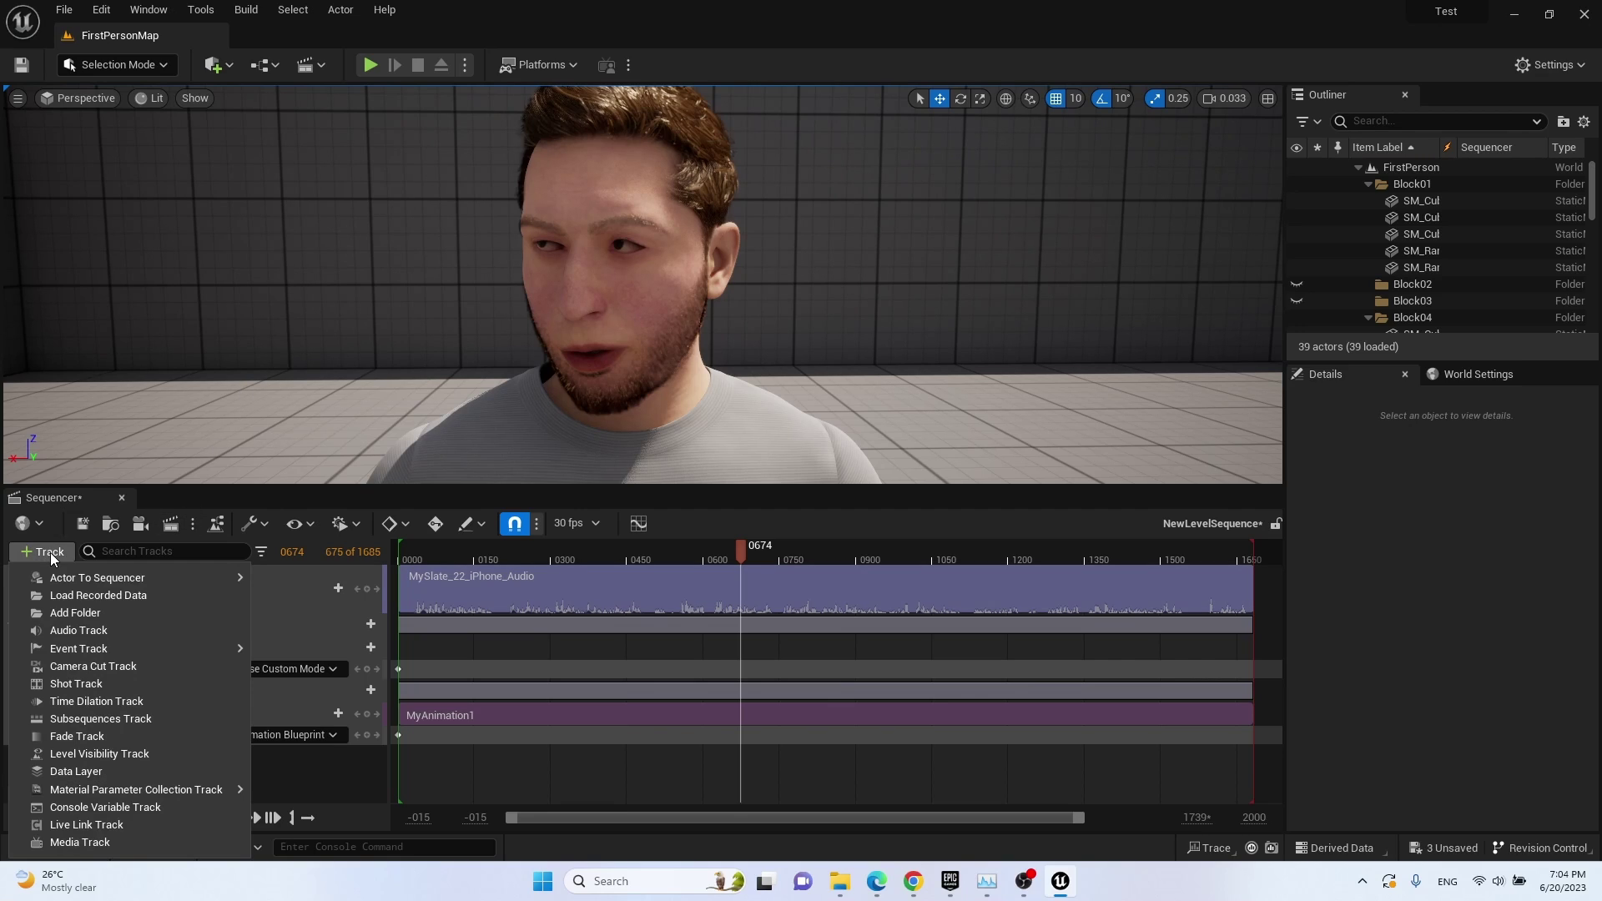
left_click(138, 527)
left_click(138, 524)
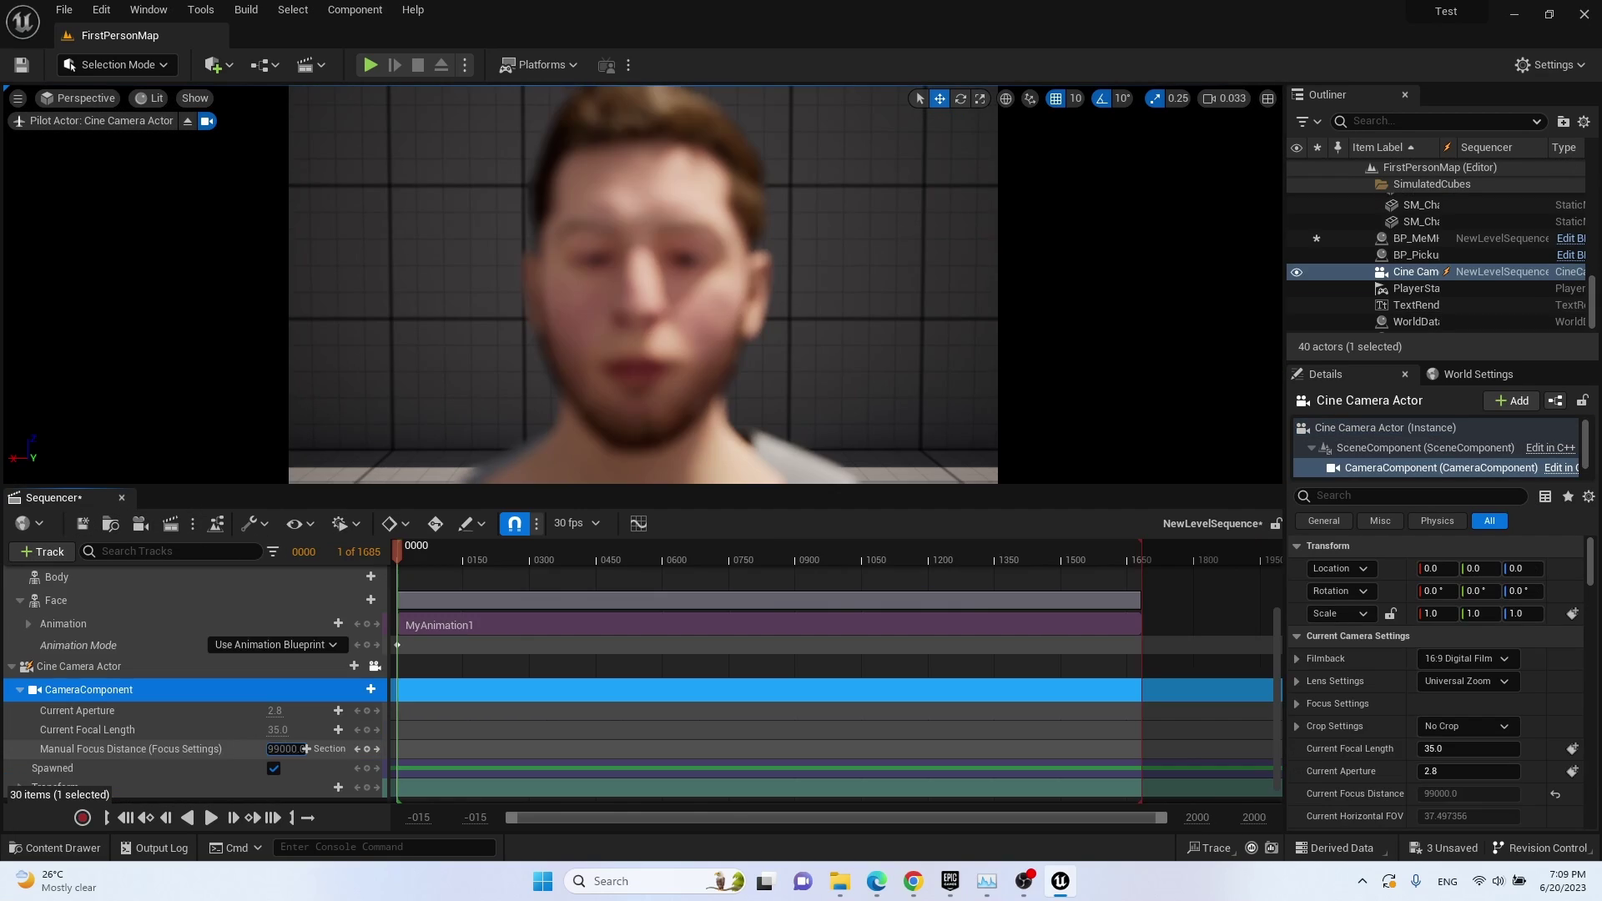
Set the cine camera's manual focus distance to 80 so the face is in focus.
left_click_drag(307, 749, 307, 749)
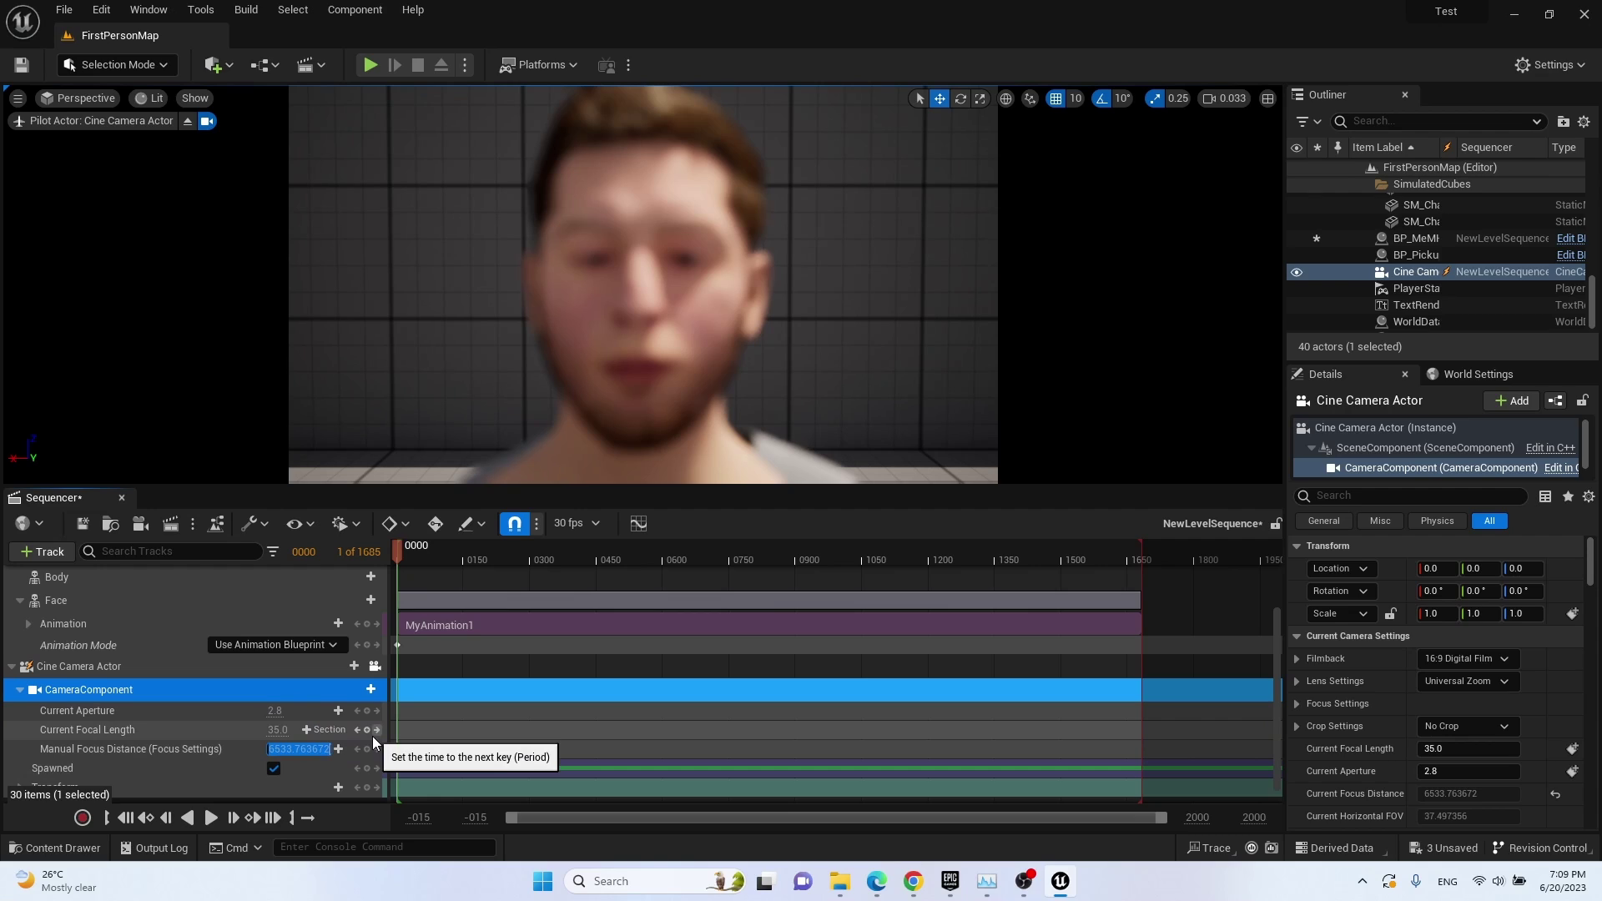
type("100")
key("Return")
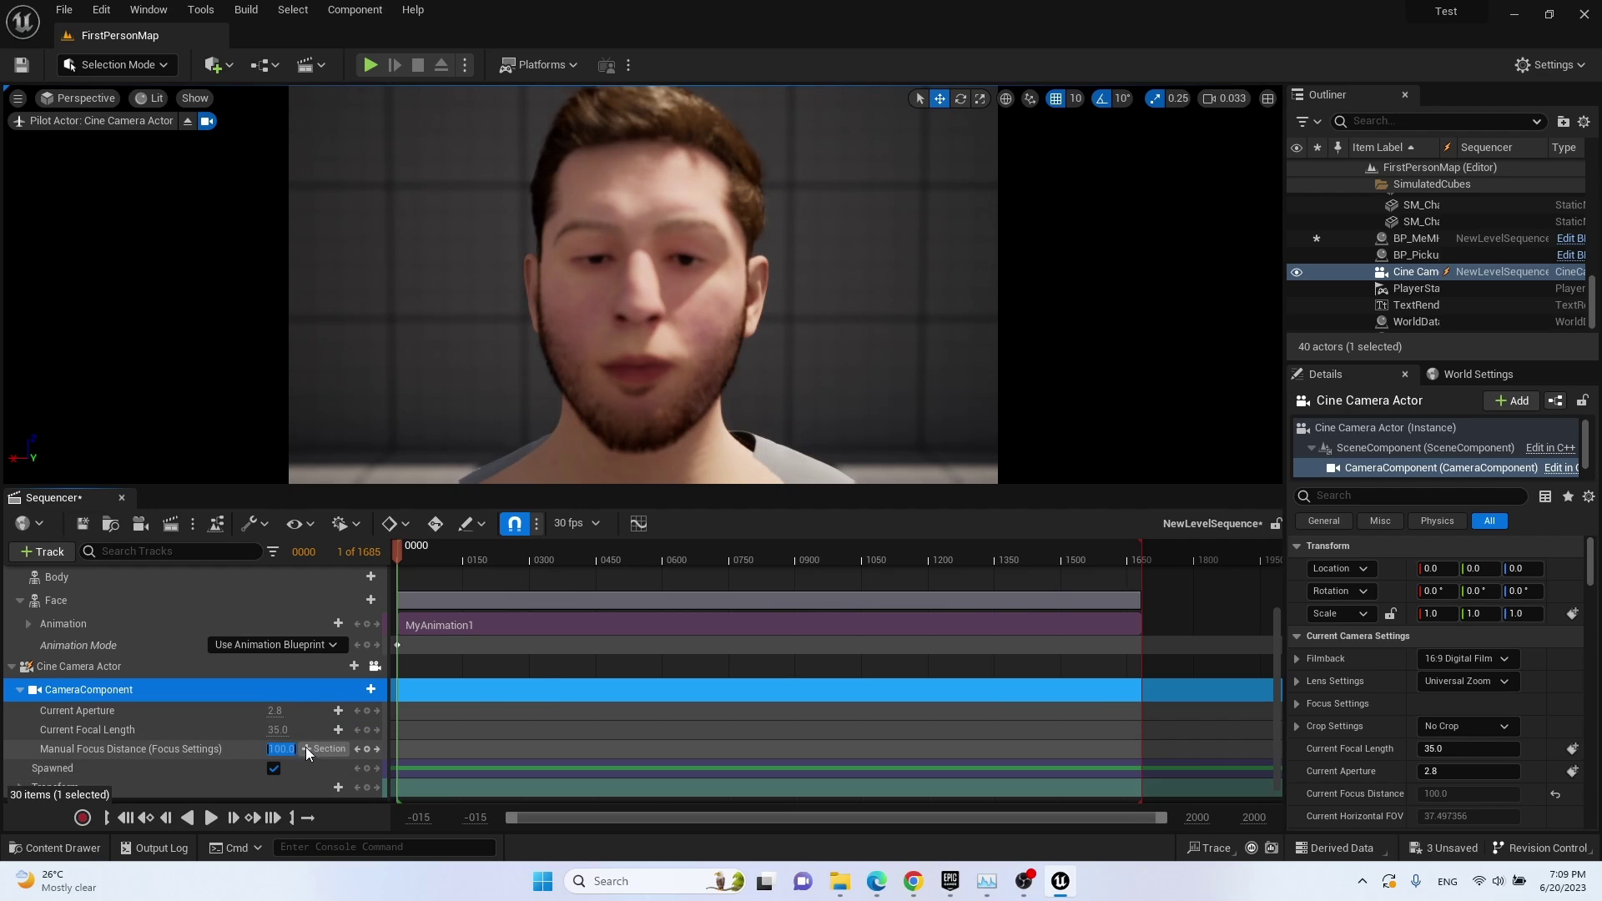
type("80")
left_click(249, 748)
Preview the camera view of the face in Path Tracing mode, and switch back to Lit.
left_click(148, 99)
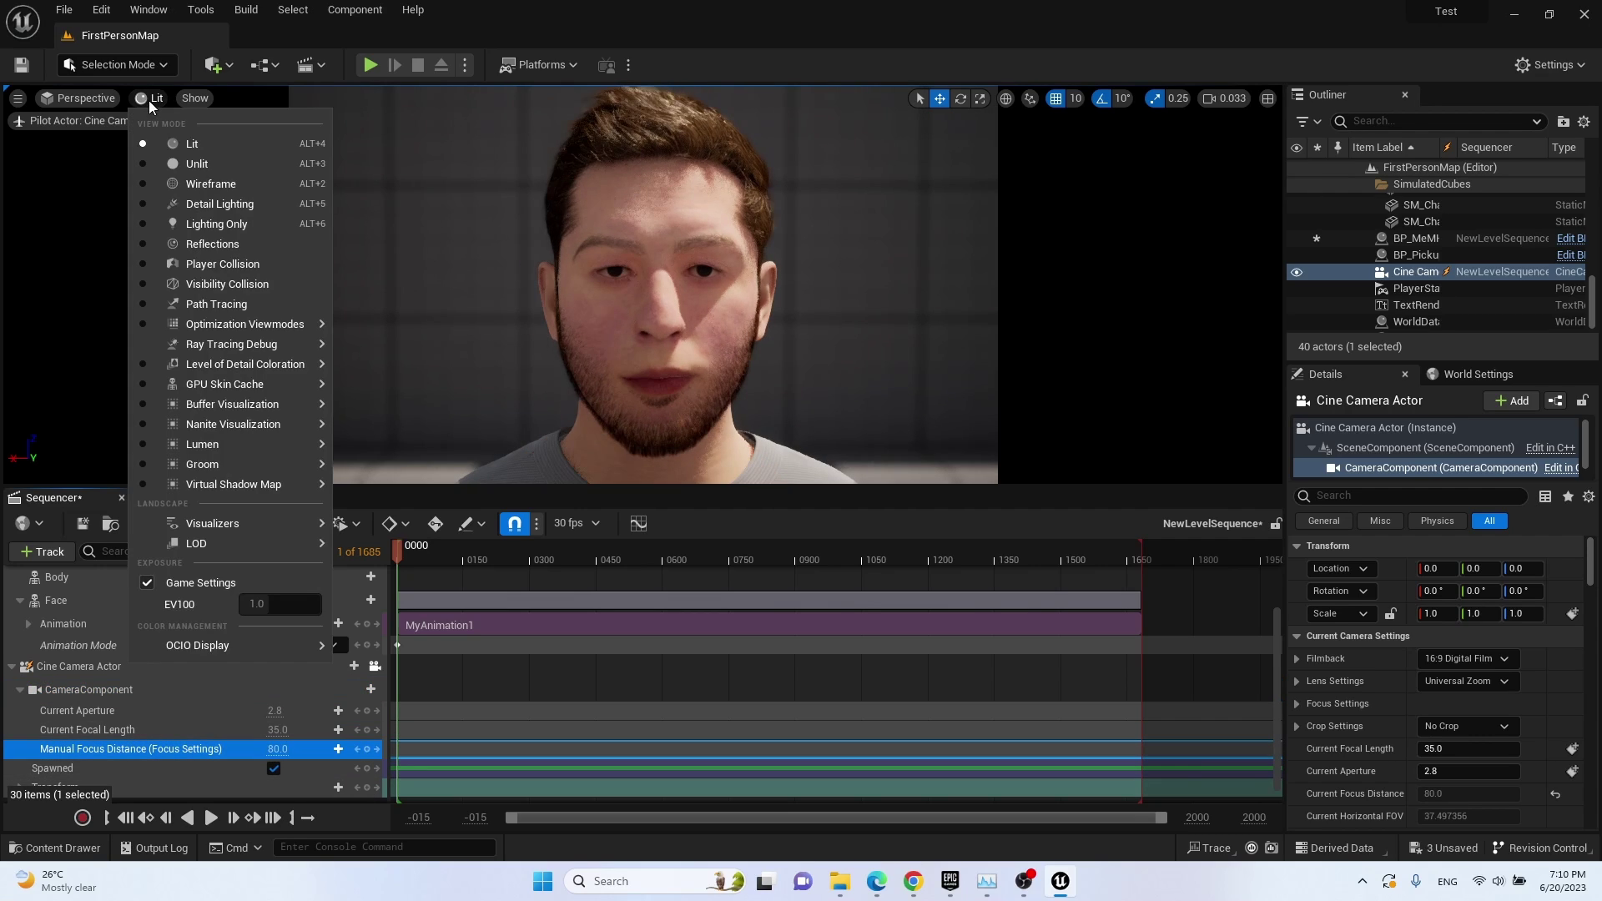
key("Escape")
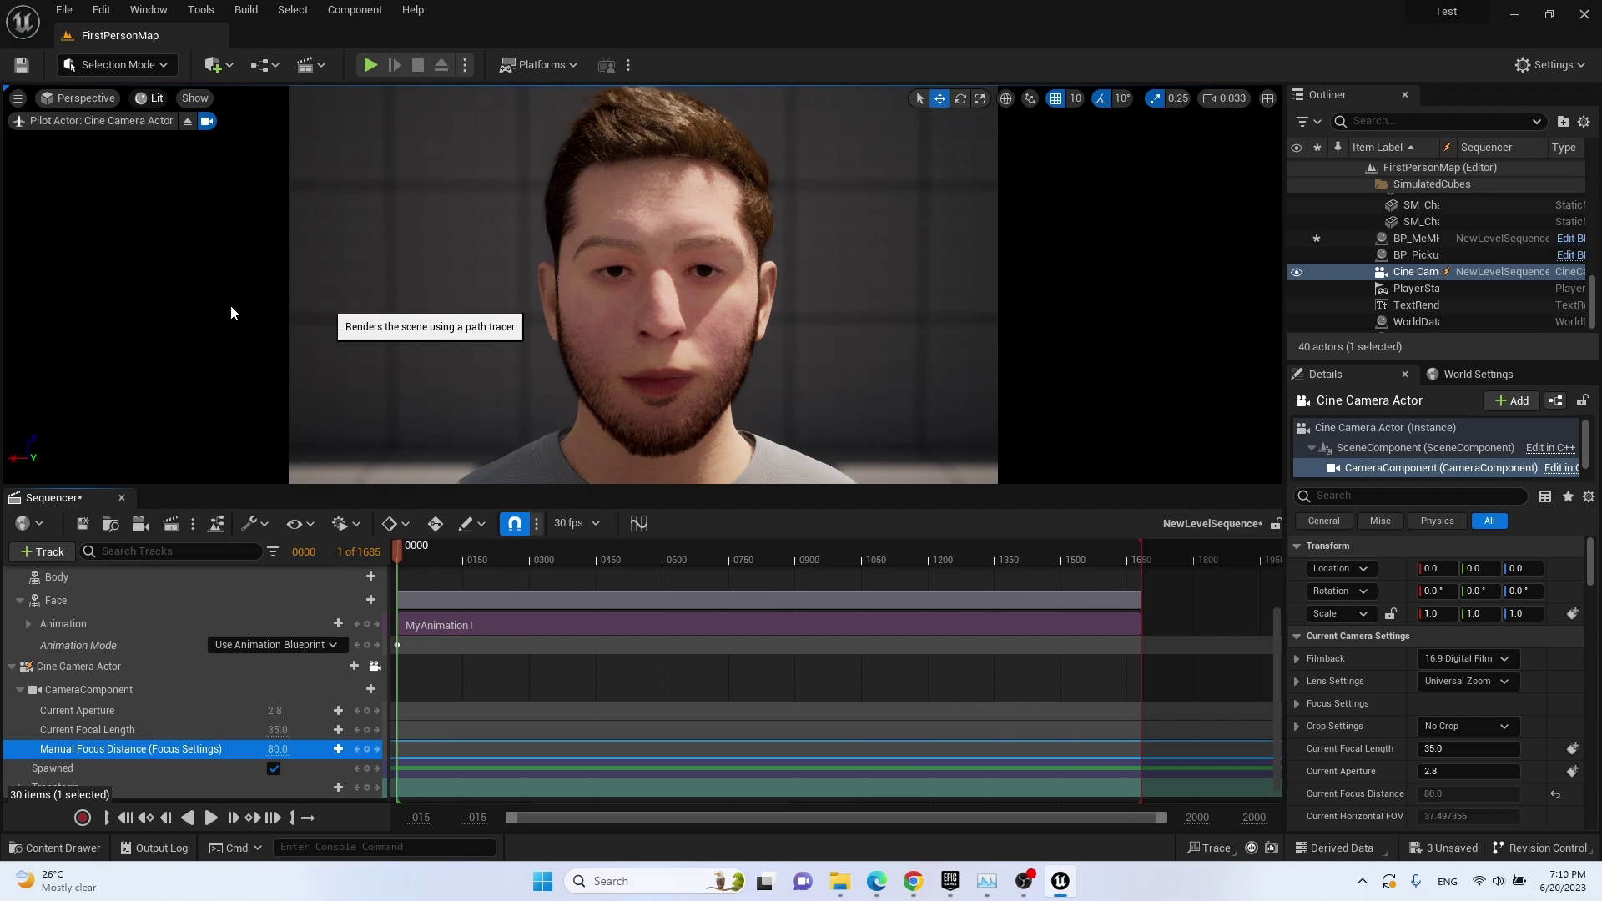
left_click(231, 307)
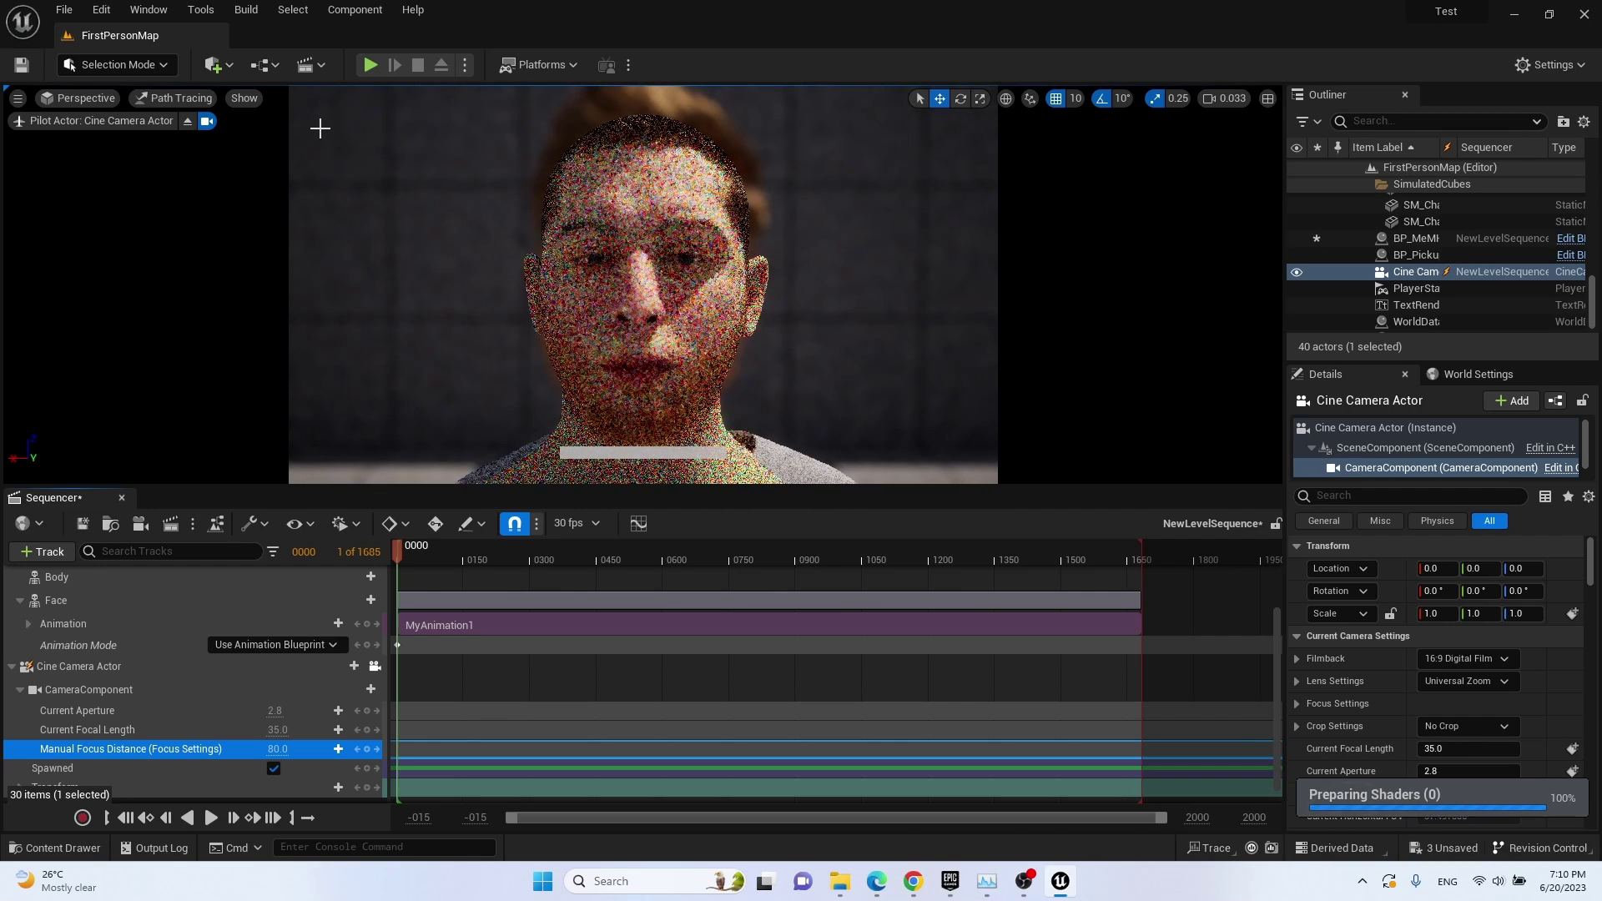
left_click(179, 95)
left_click(205, 139)
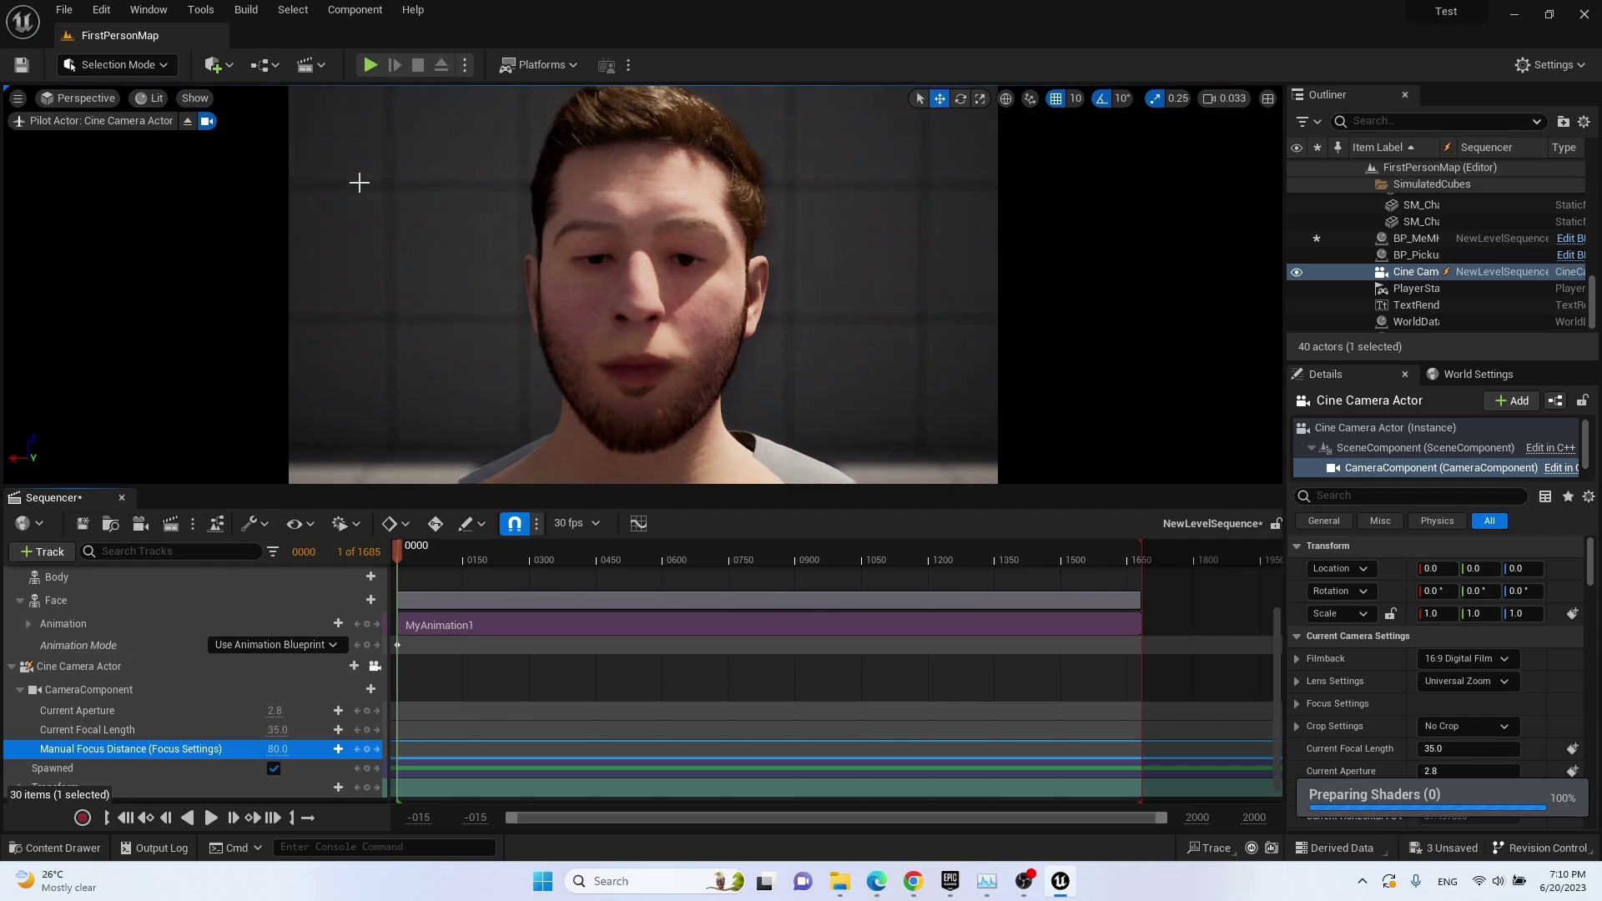
Find the depth settings of the Cine Camera Actor and enable the path tracing reference depth of field.
left_click(100, 663)
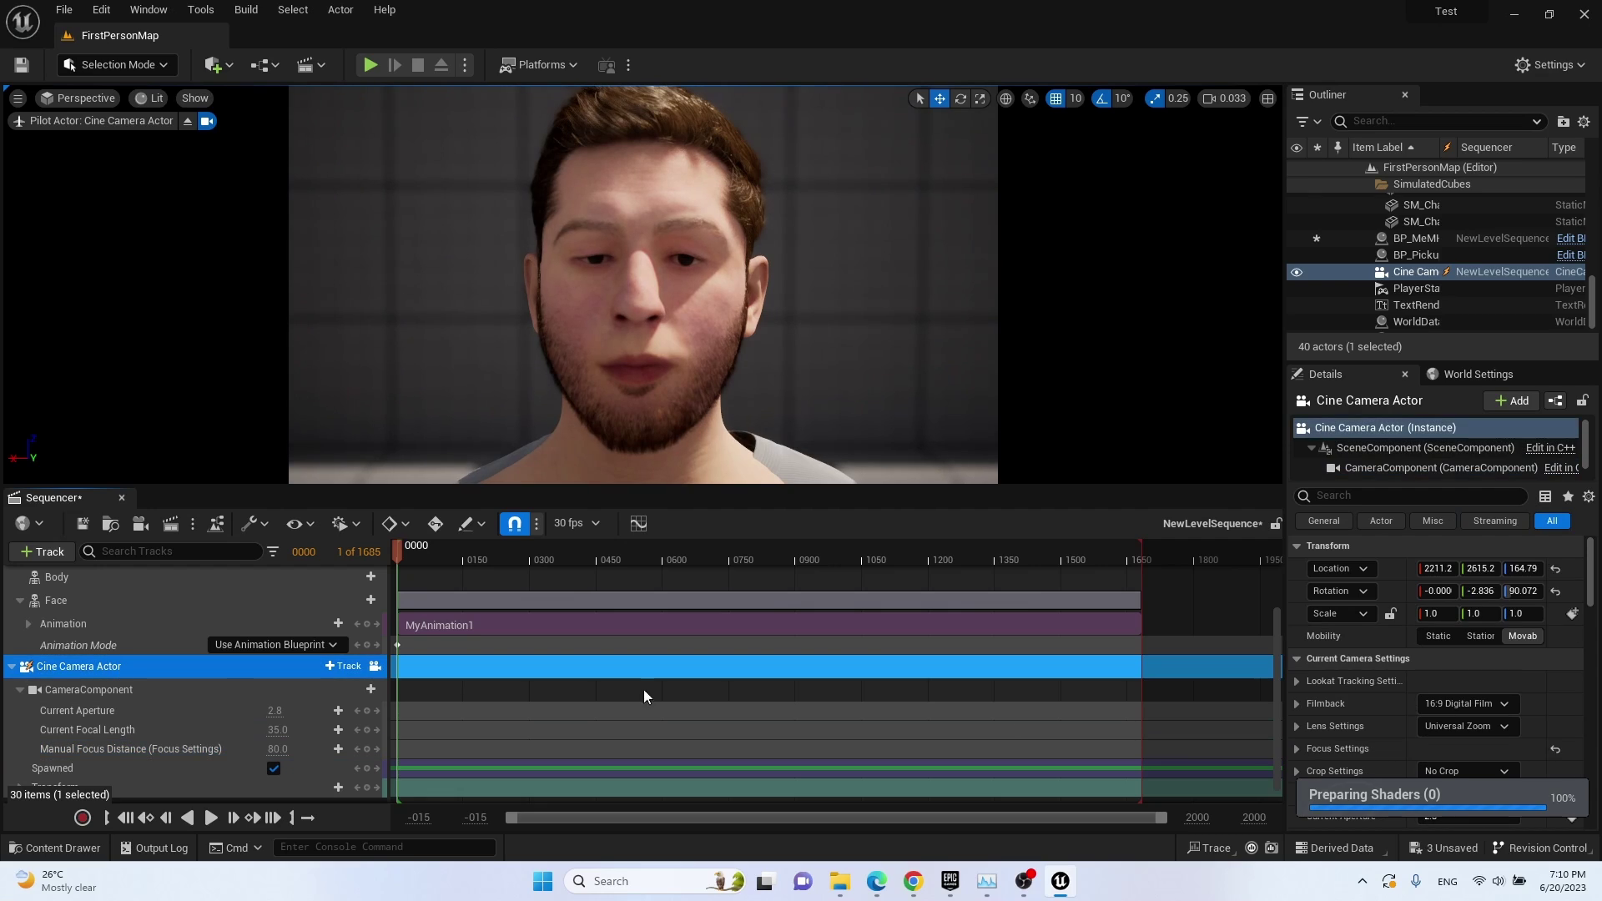
left_click(1401, 502)
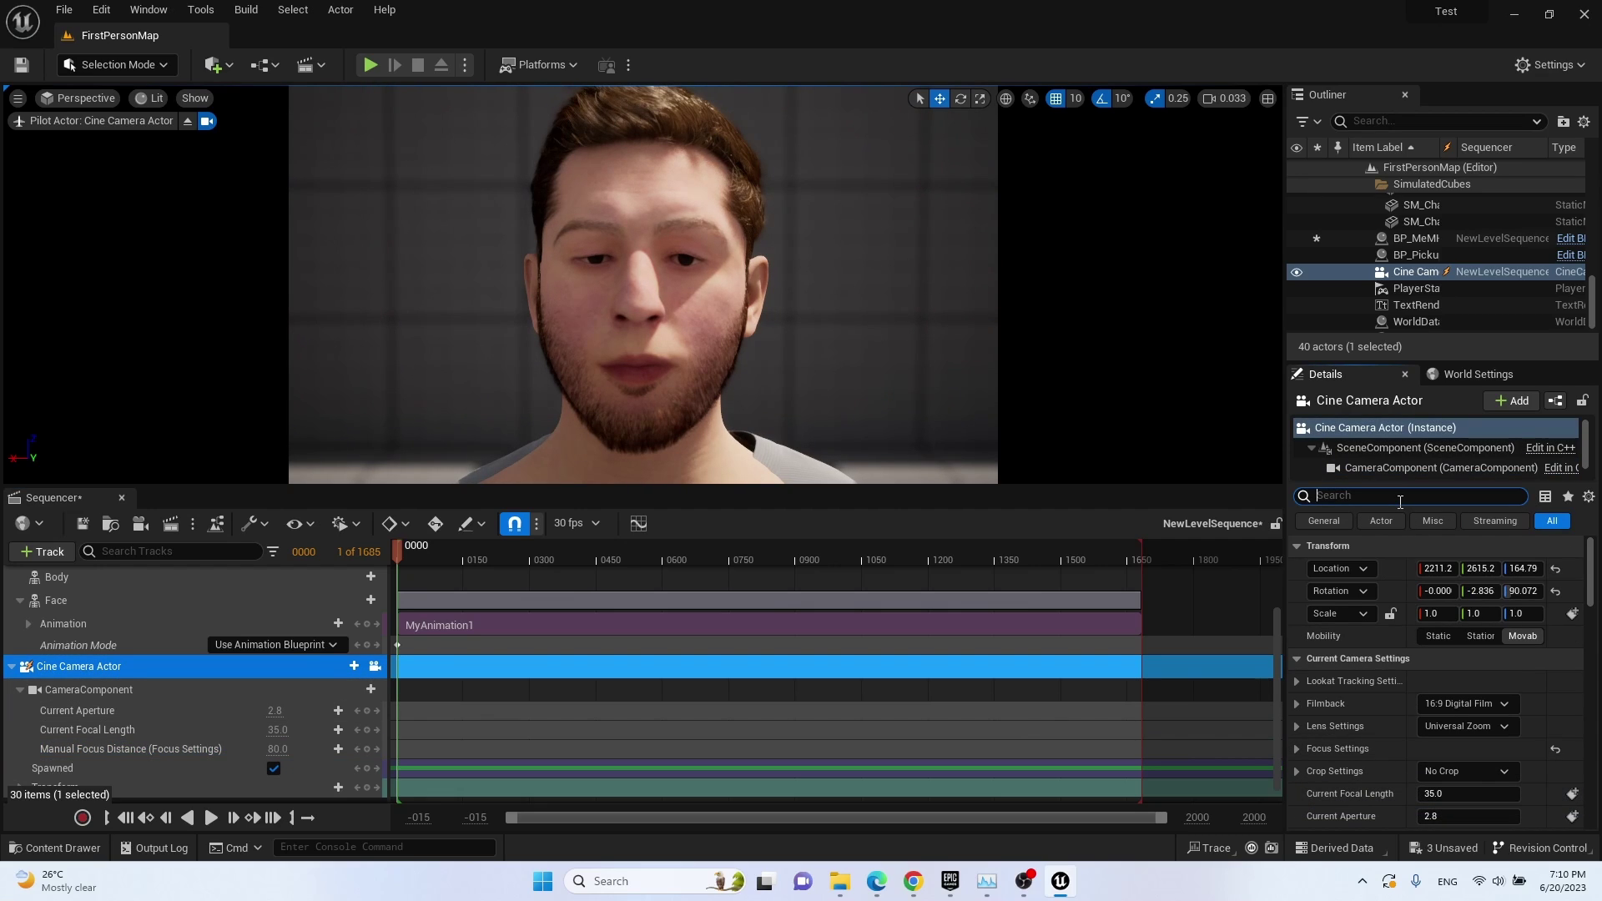
type("dep")
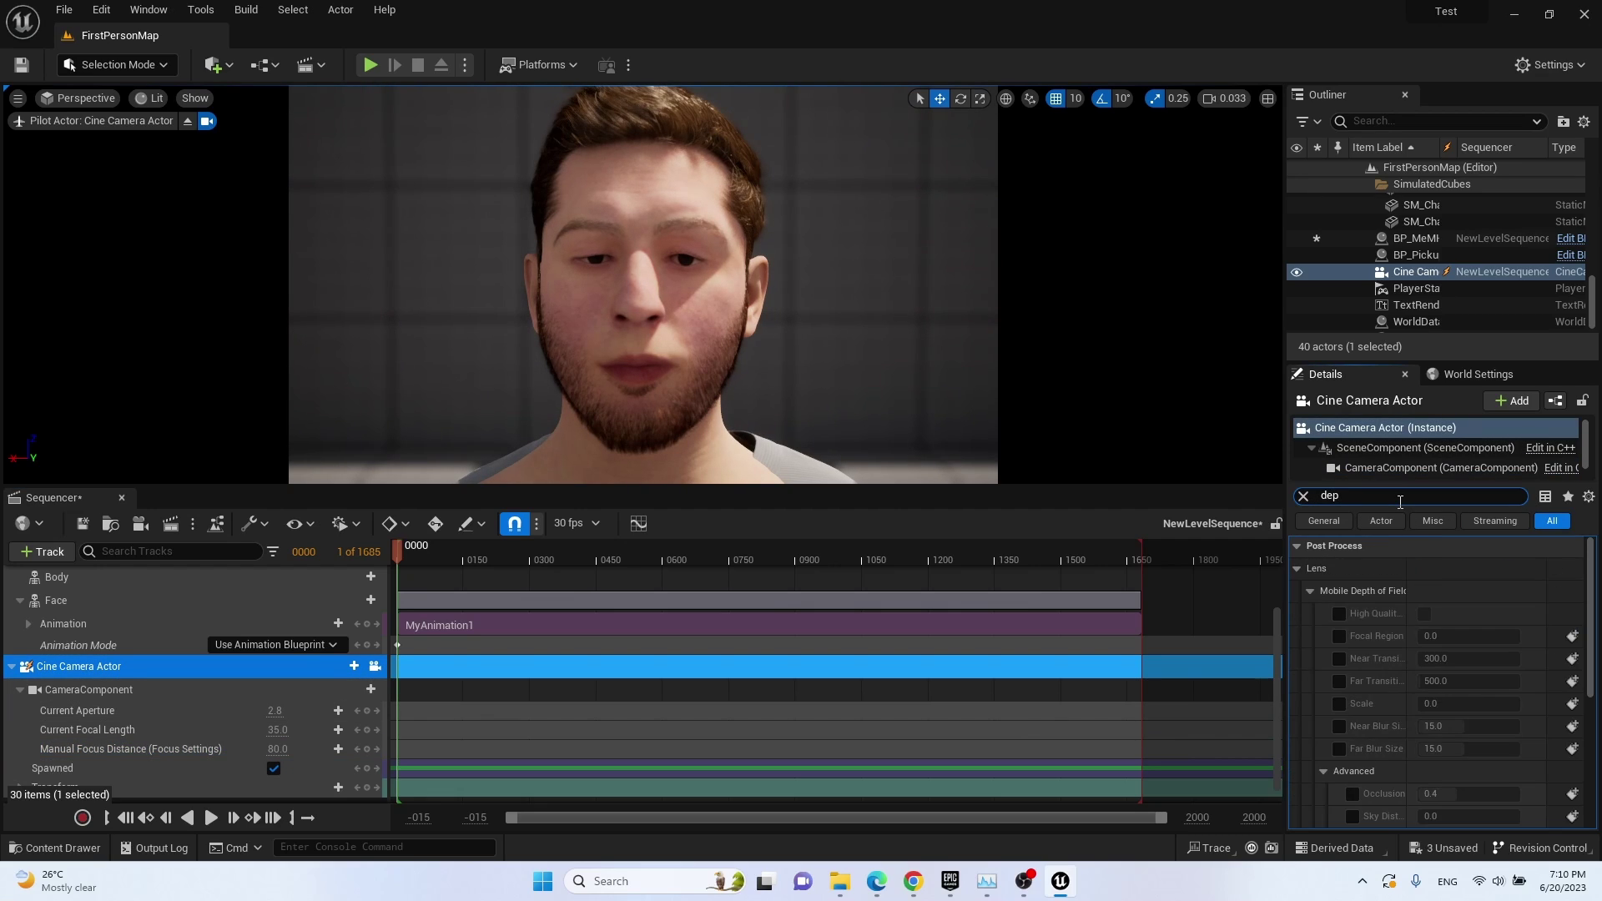
type("tt")
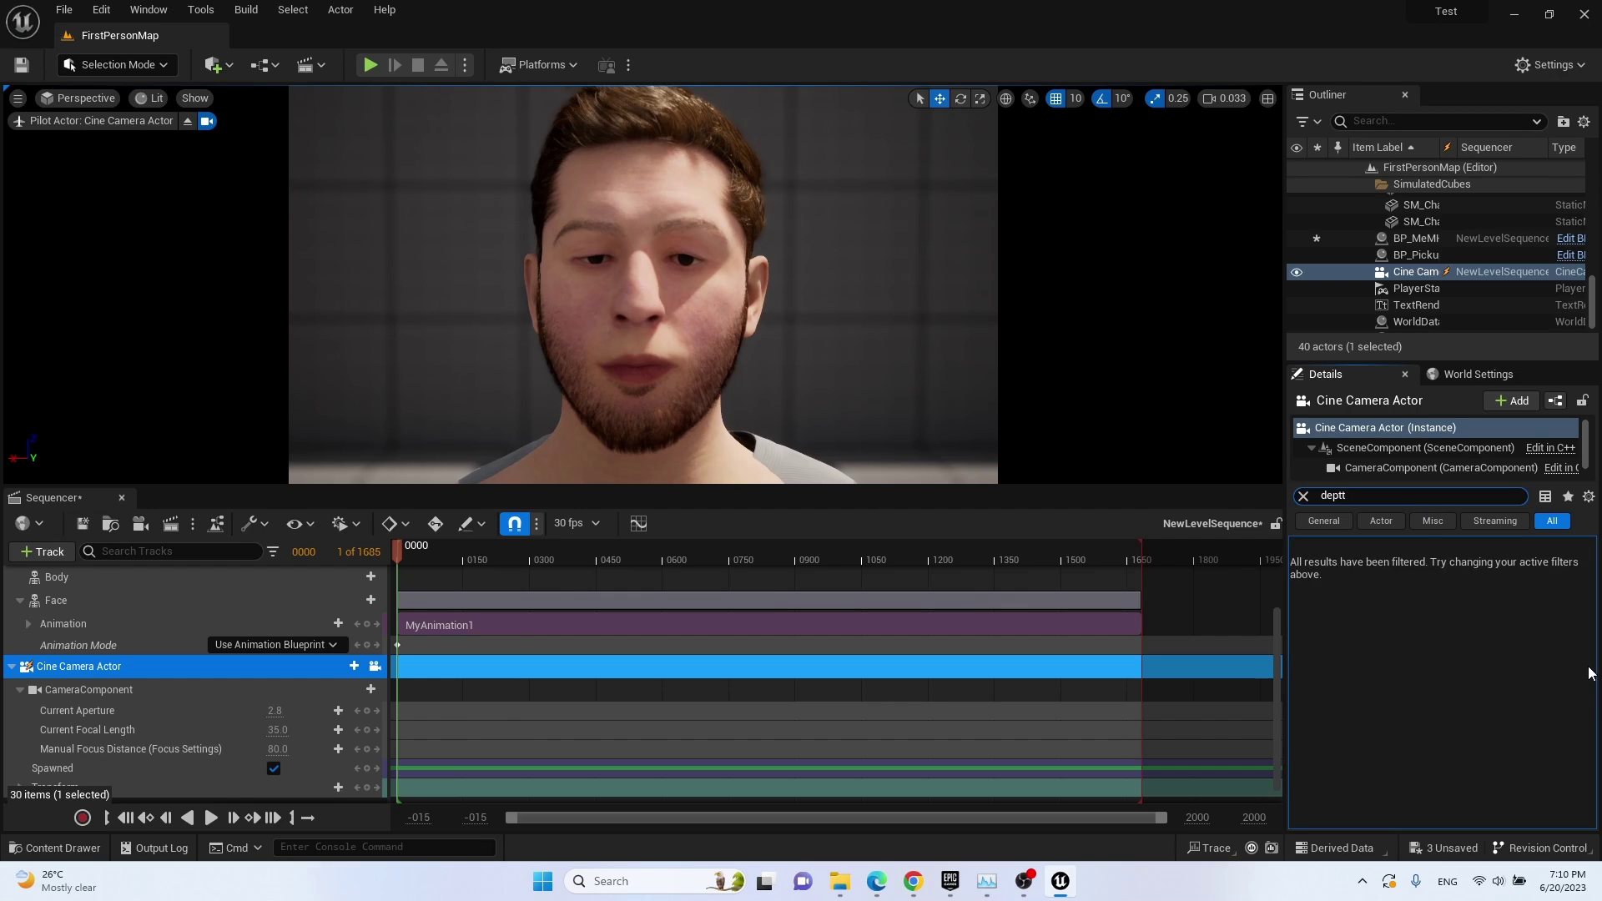
key("BackSpace")
type("h")
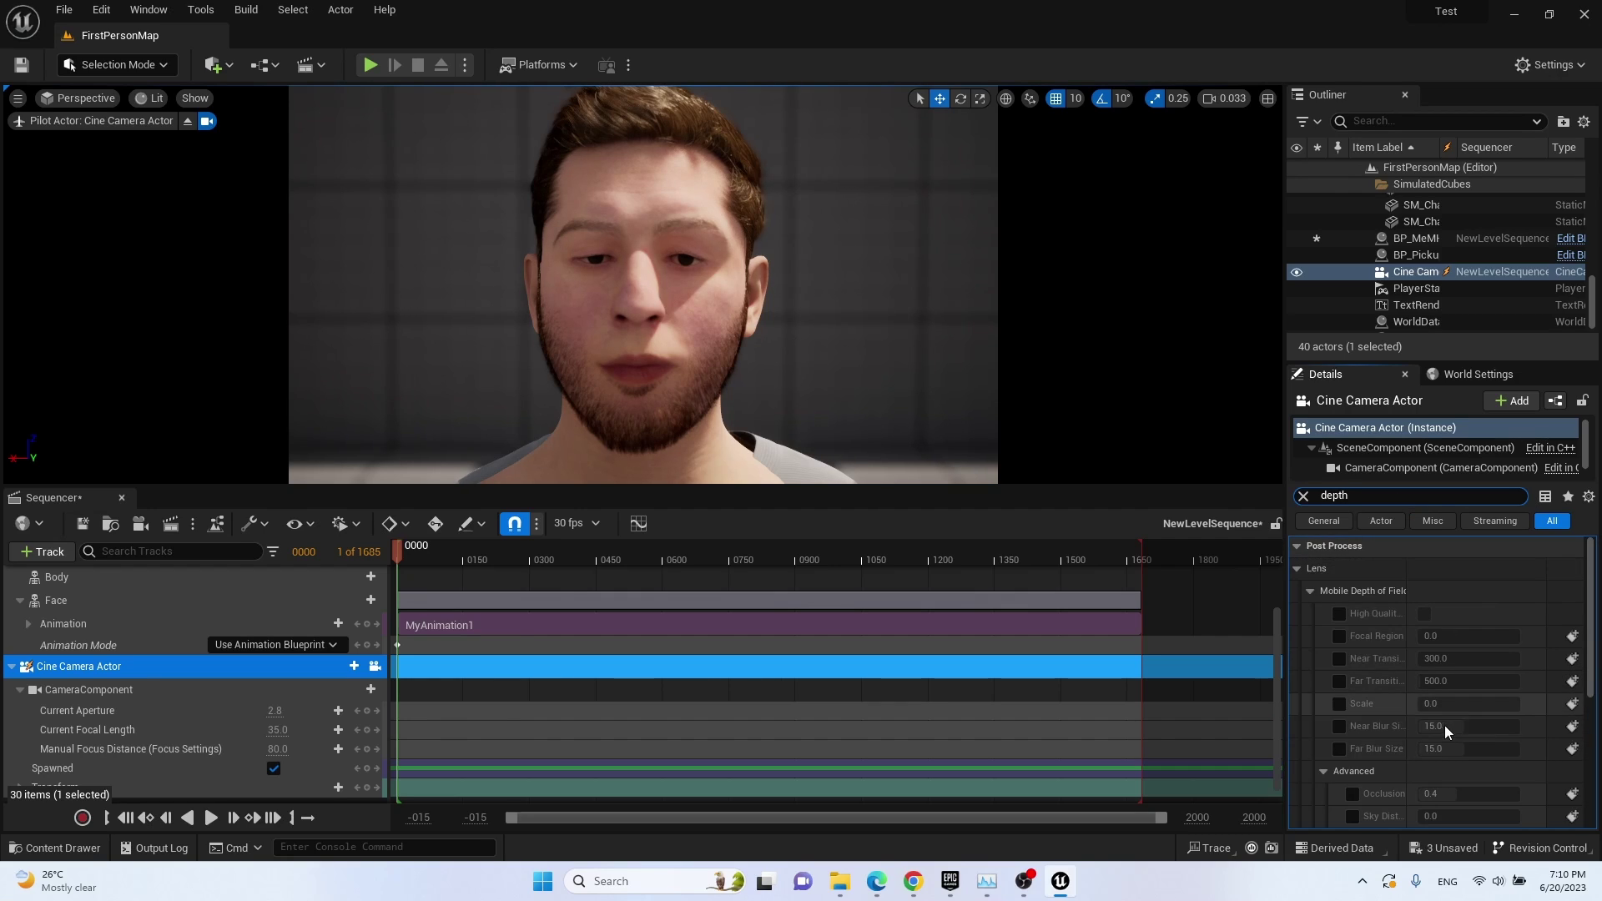
scroll(1418, 734, "down", 3)
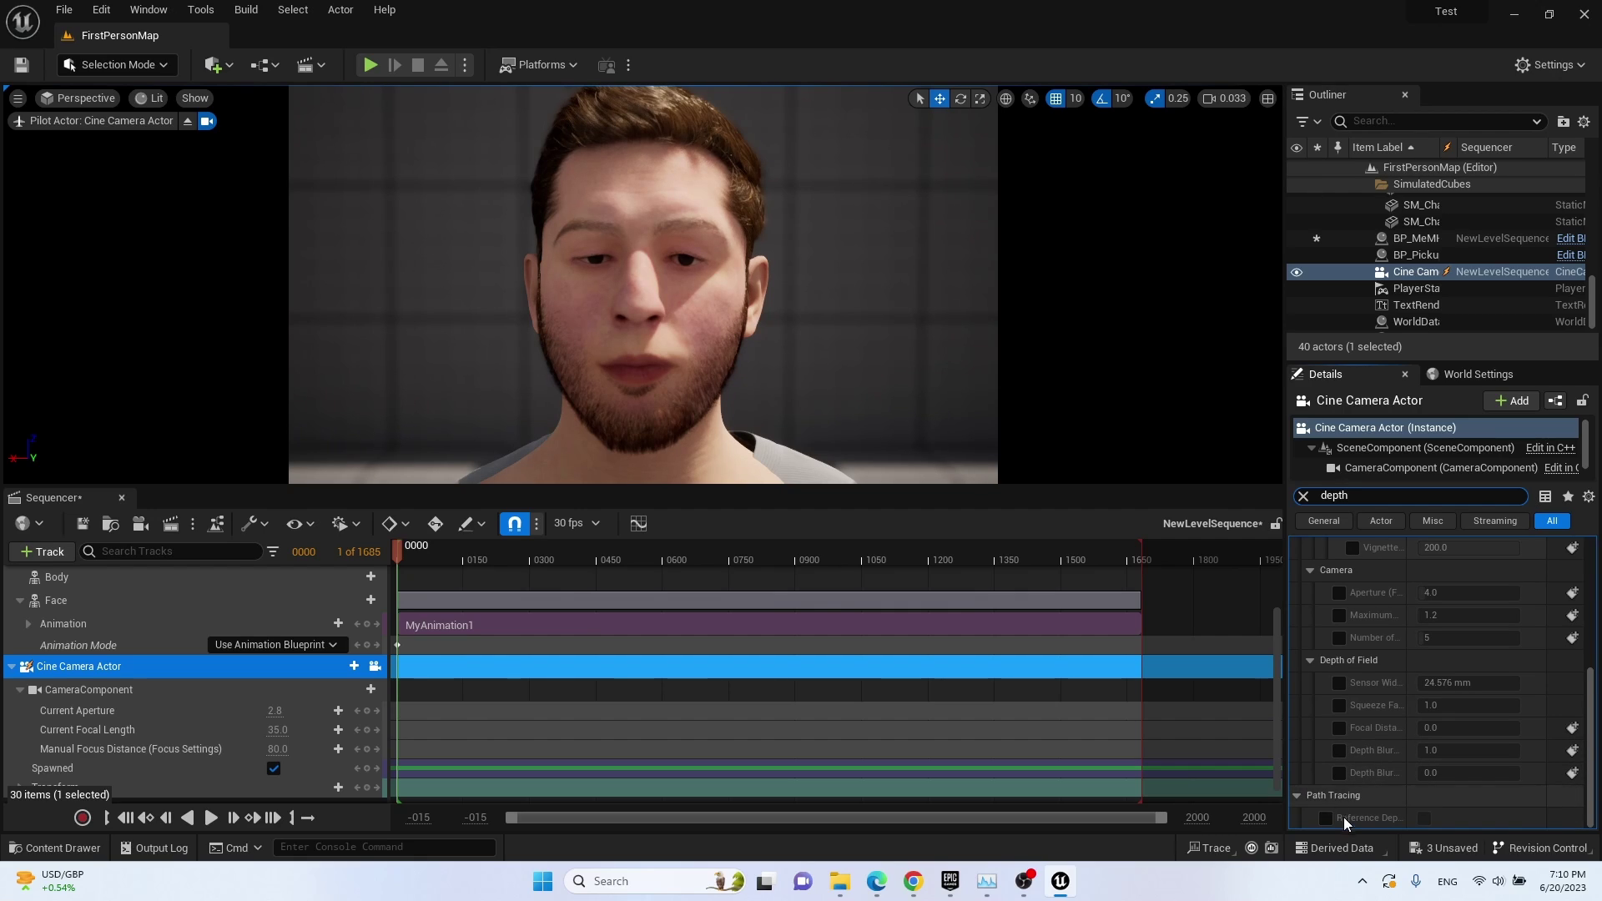
left_click(1326, 818)
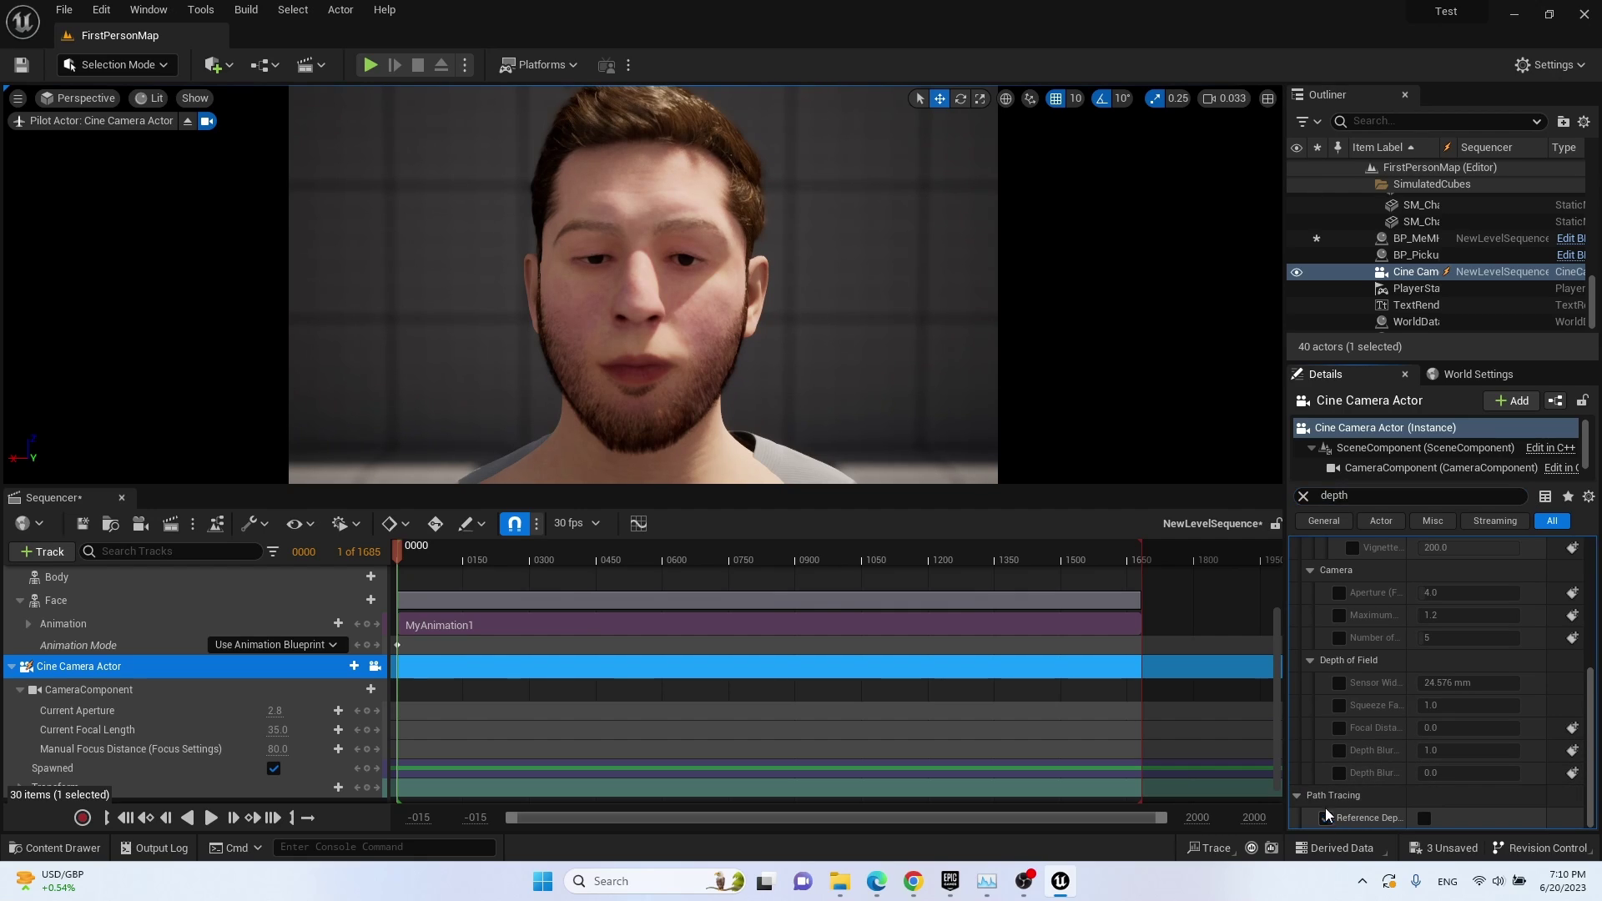
left_click(1424, 819)
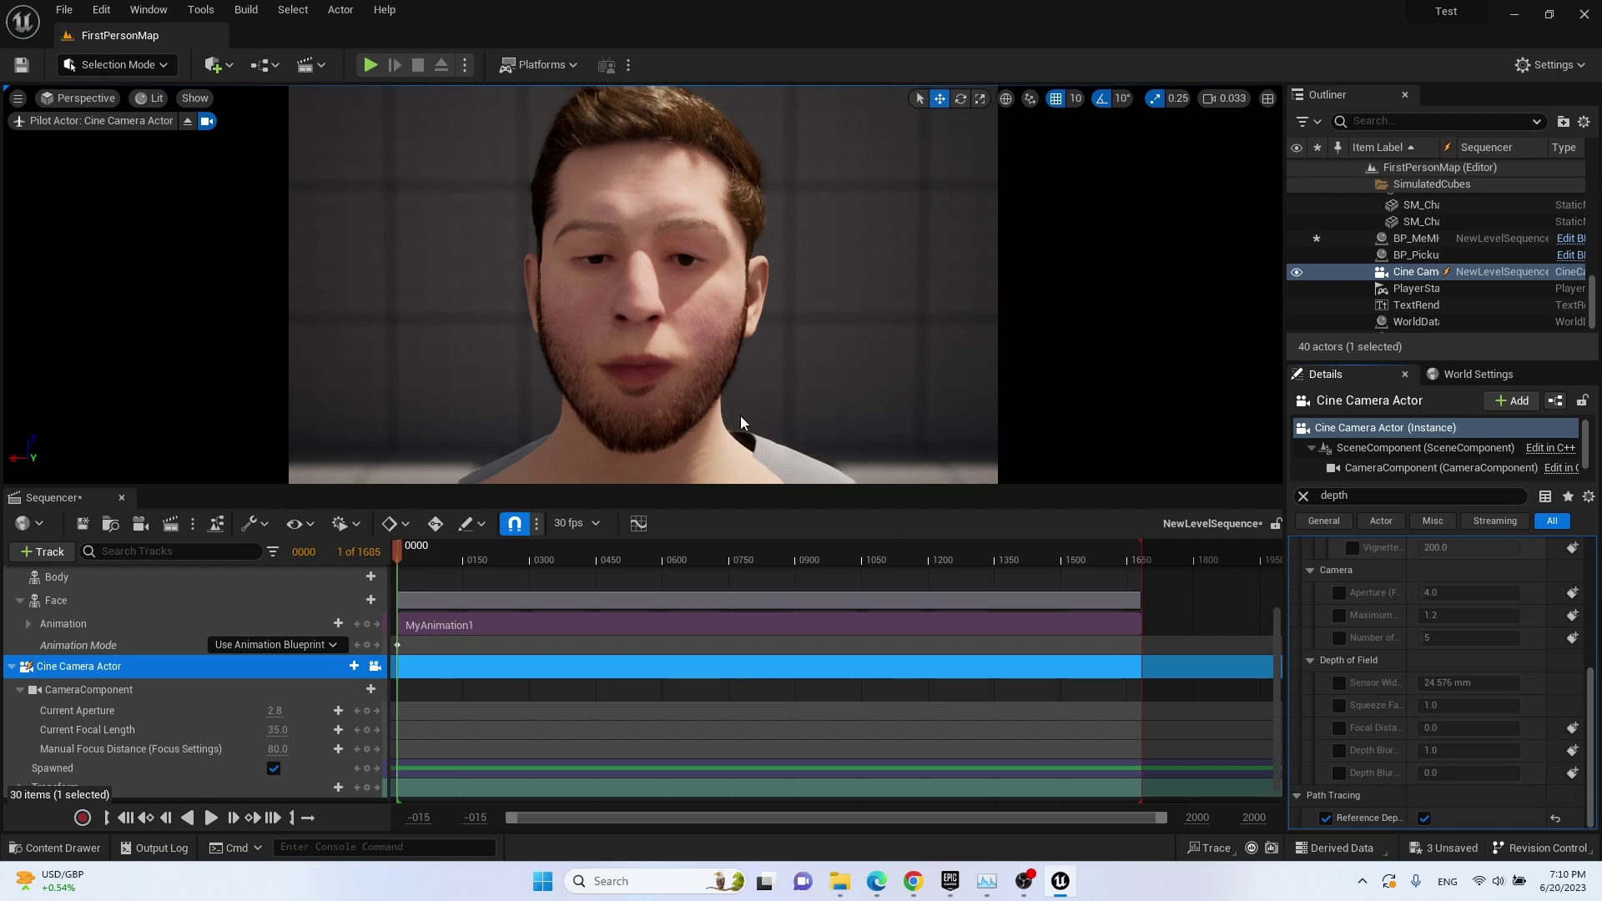
Adjust the piloted cine camera's framing of the face in Path Tracing mode, and return to Lit.
left_click(150, 97)
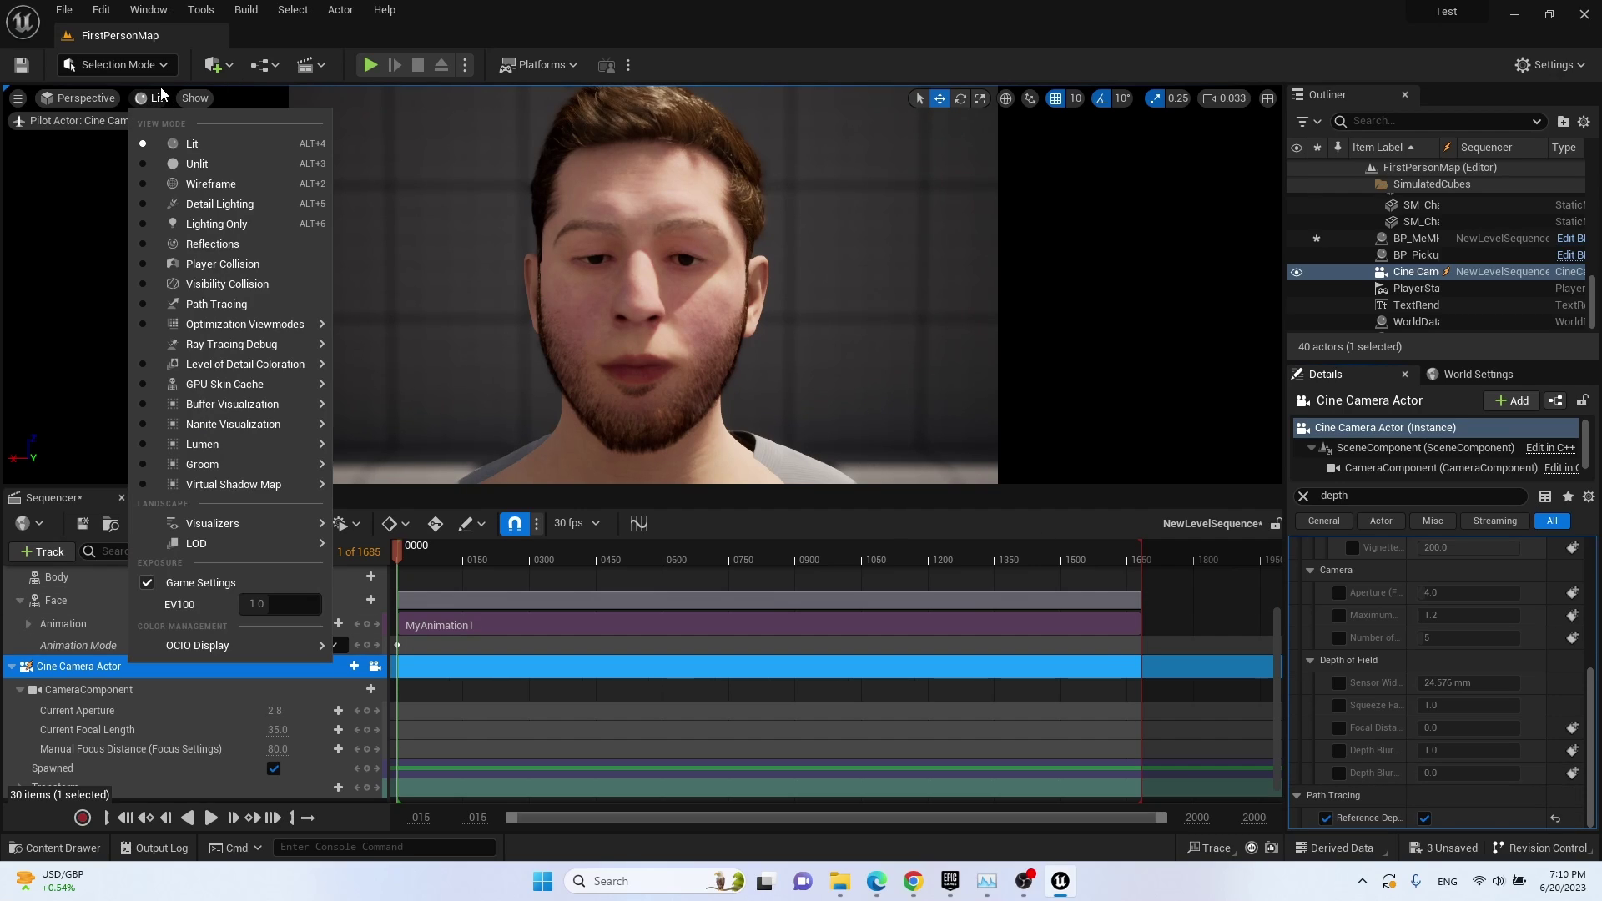
left_click(245, 305)
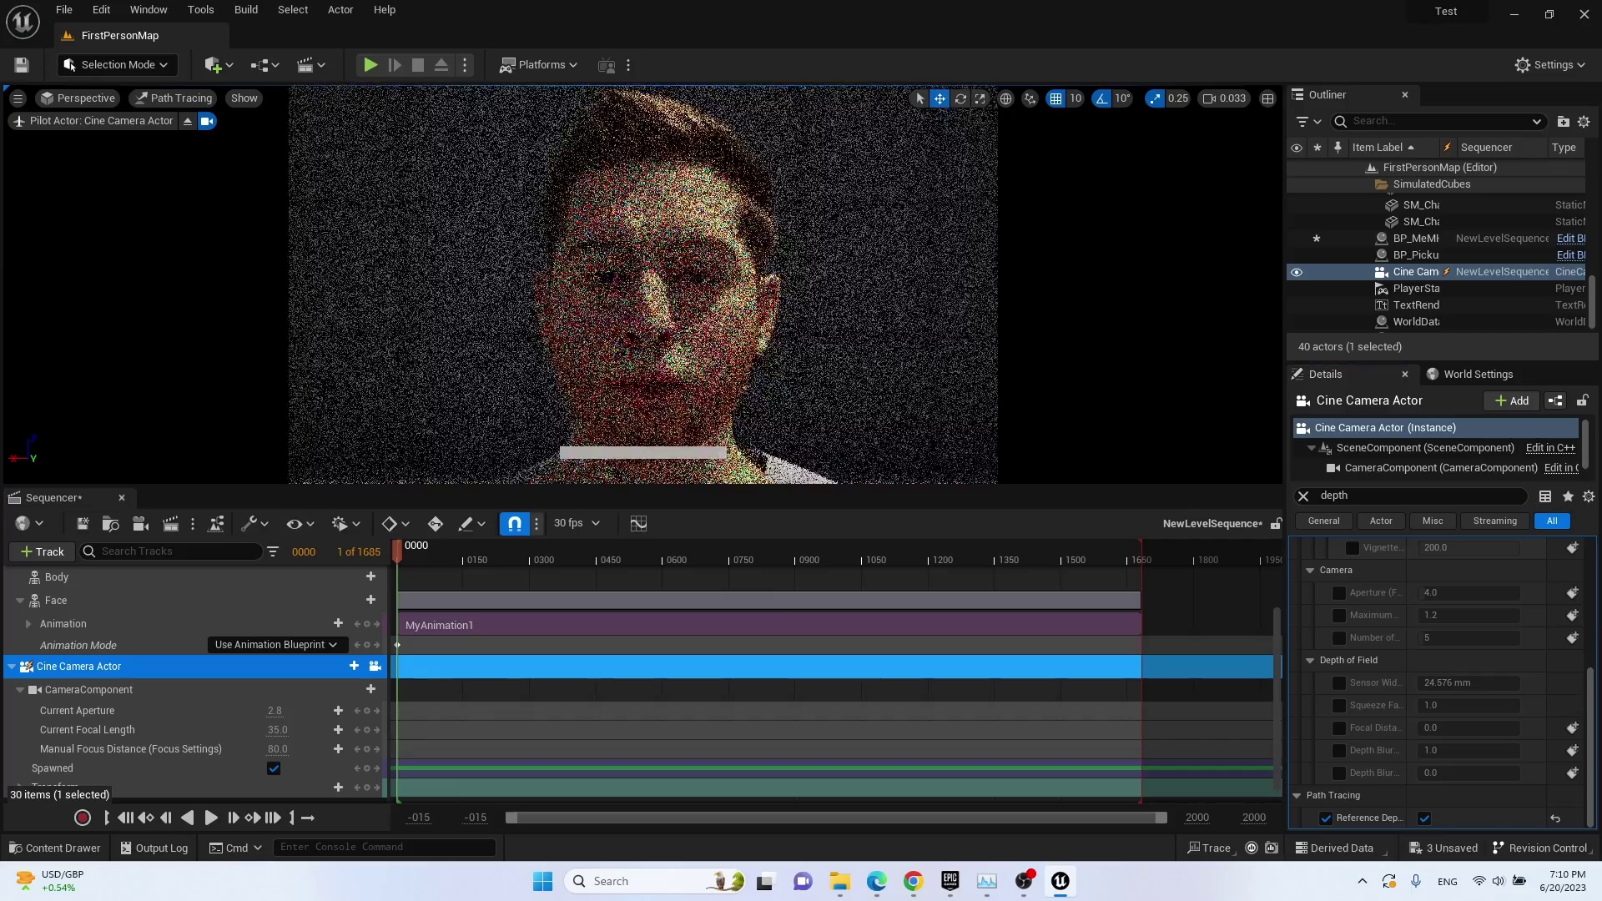
mouse_move(611, 307)
right_mouse_down()
mouse_move(601, 292)
mouse_move(624, 294)
right_mouse_up()
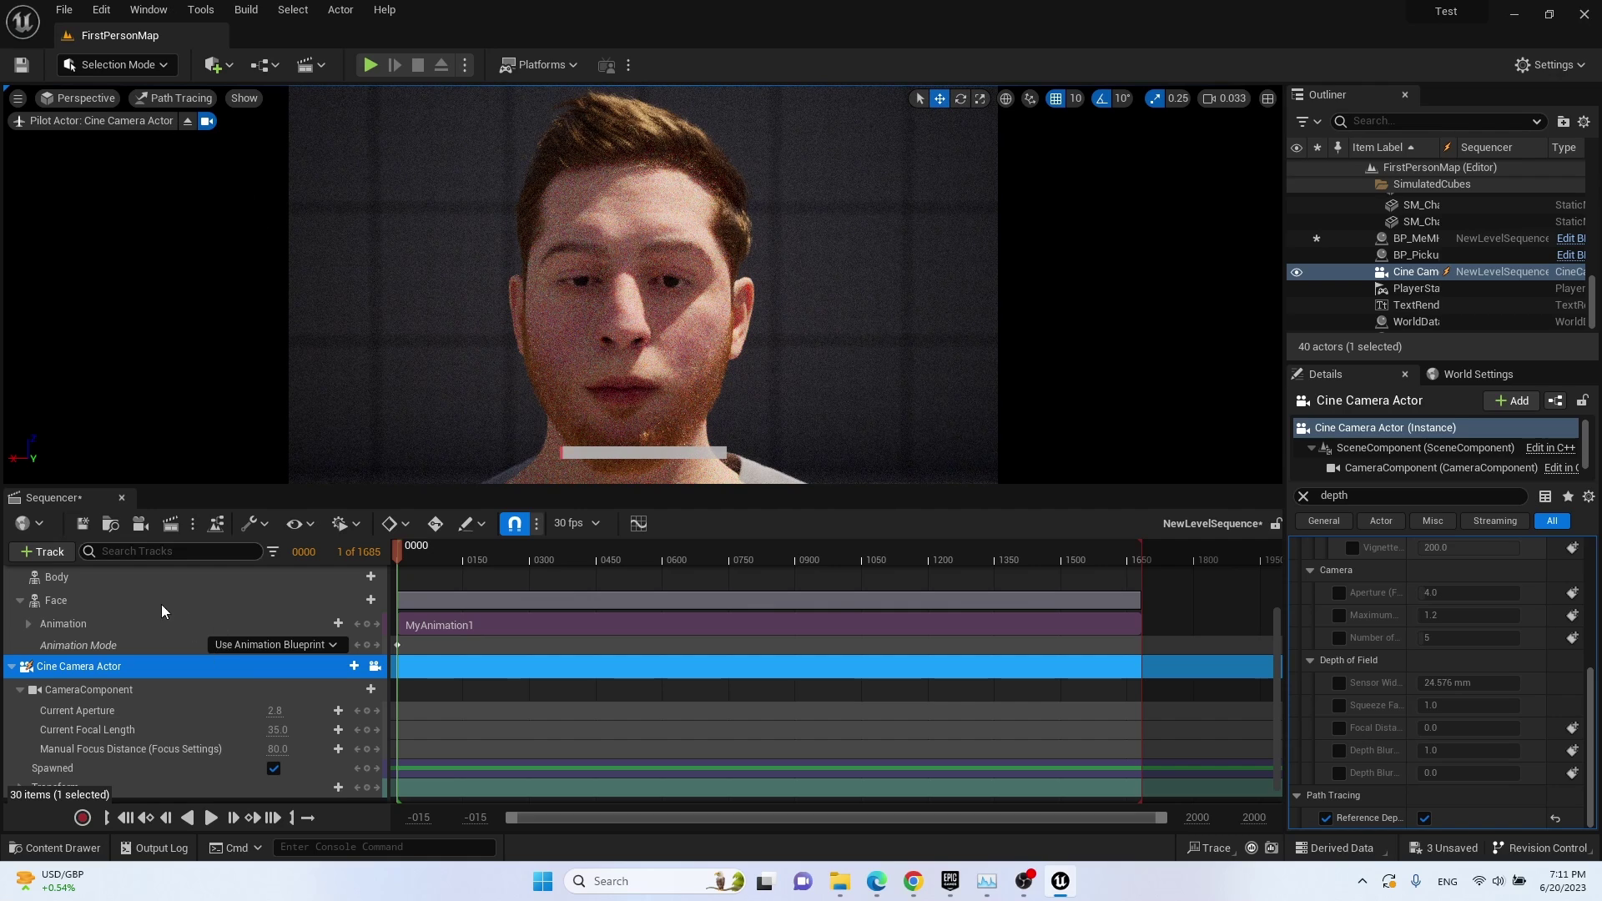
left_click(189, 98)
left_click(214, 142)
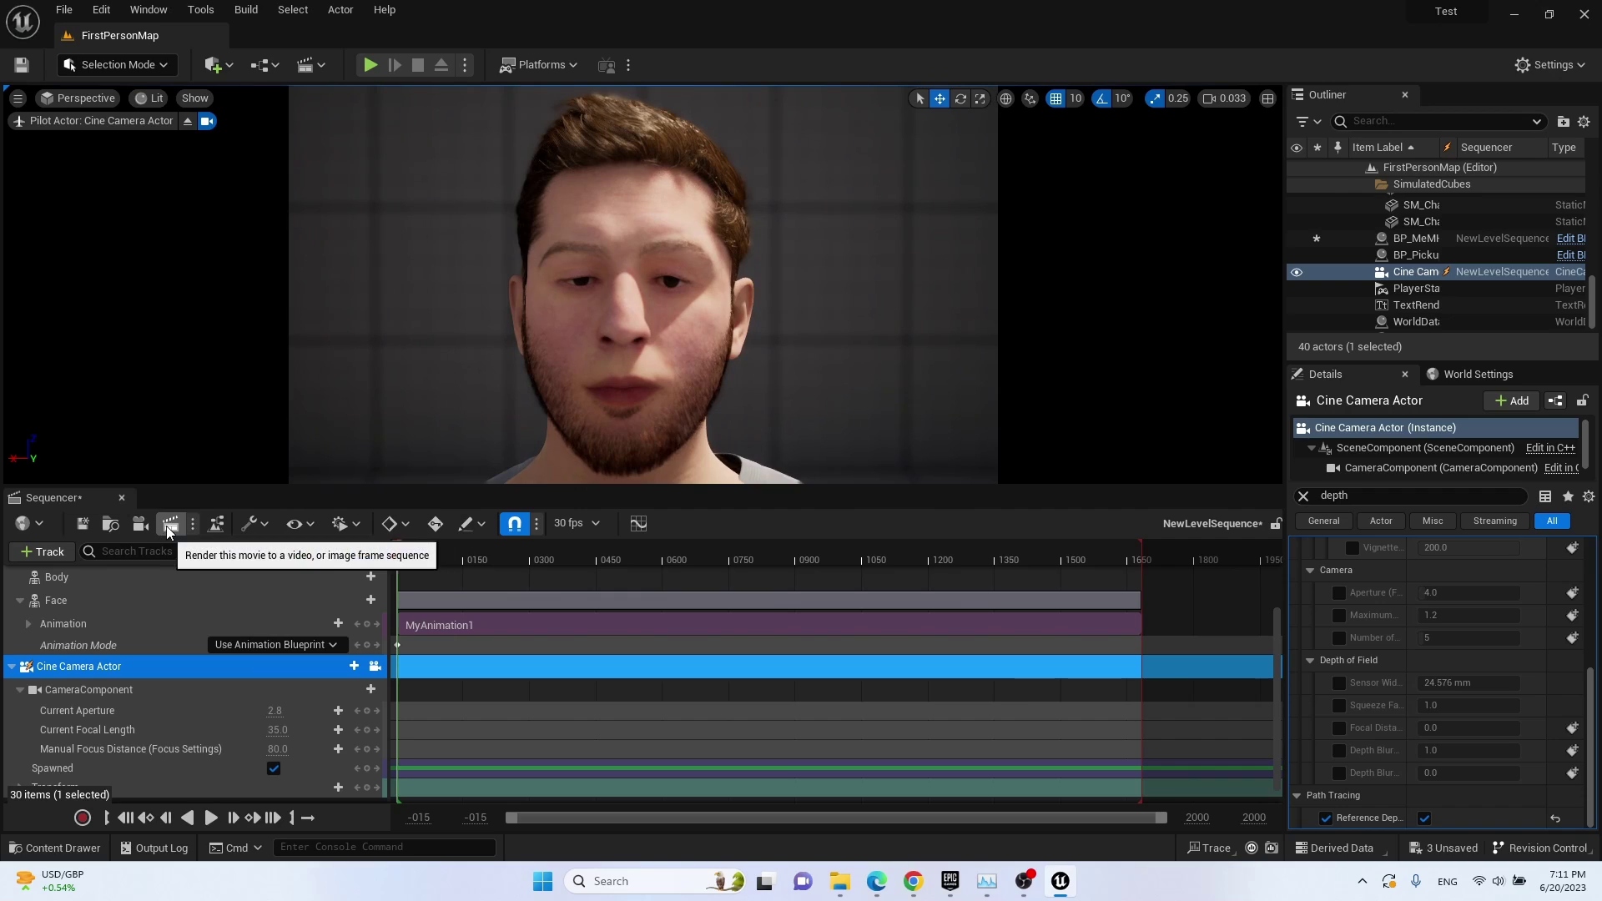
Enable the Movie Render Queue plugin and restart the editor to apply it.
left_click(195, 522)
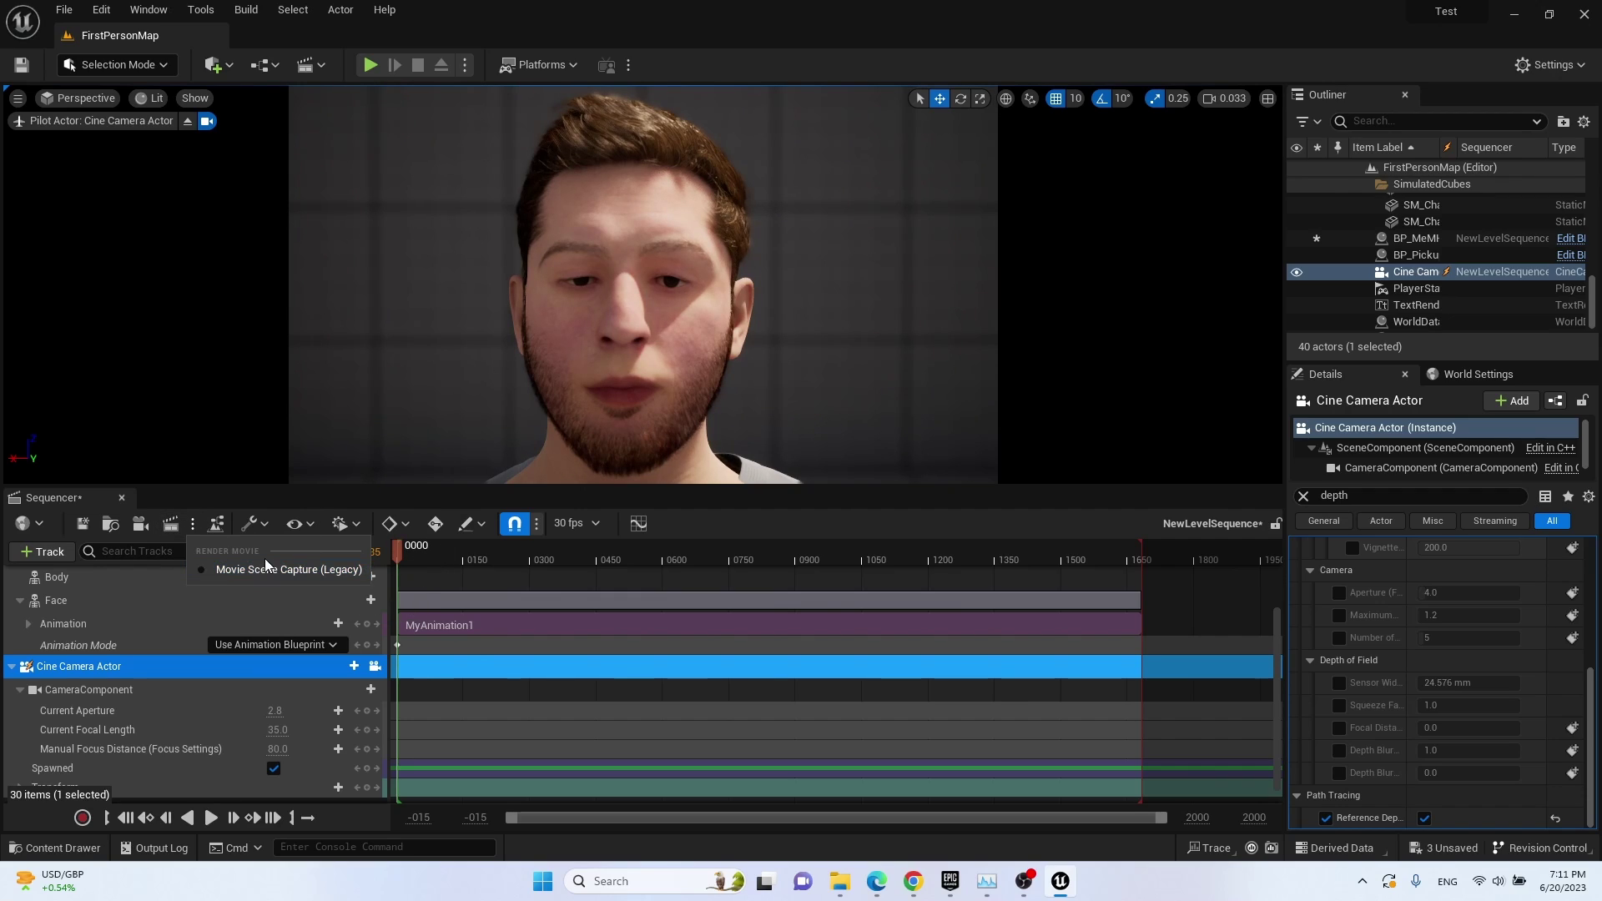
left_click(100, 9)
left_click(163, 269)
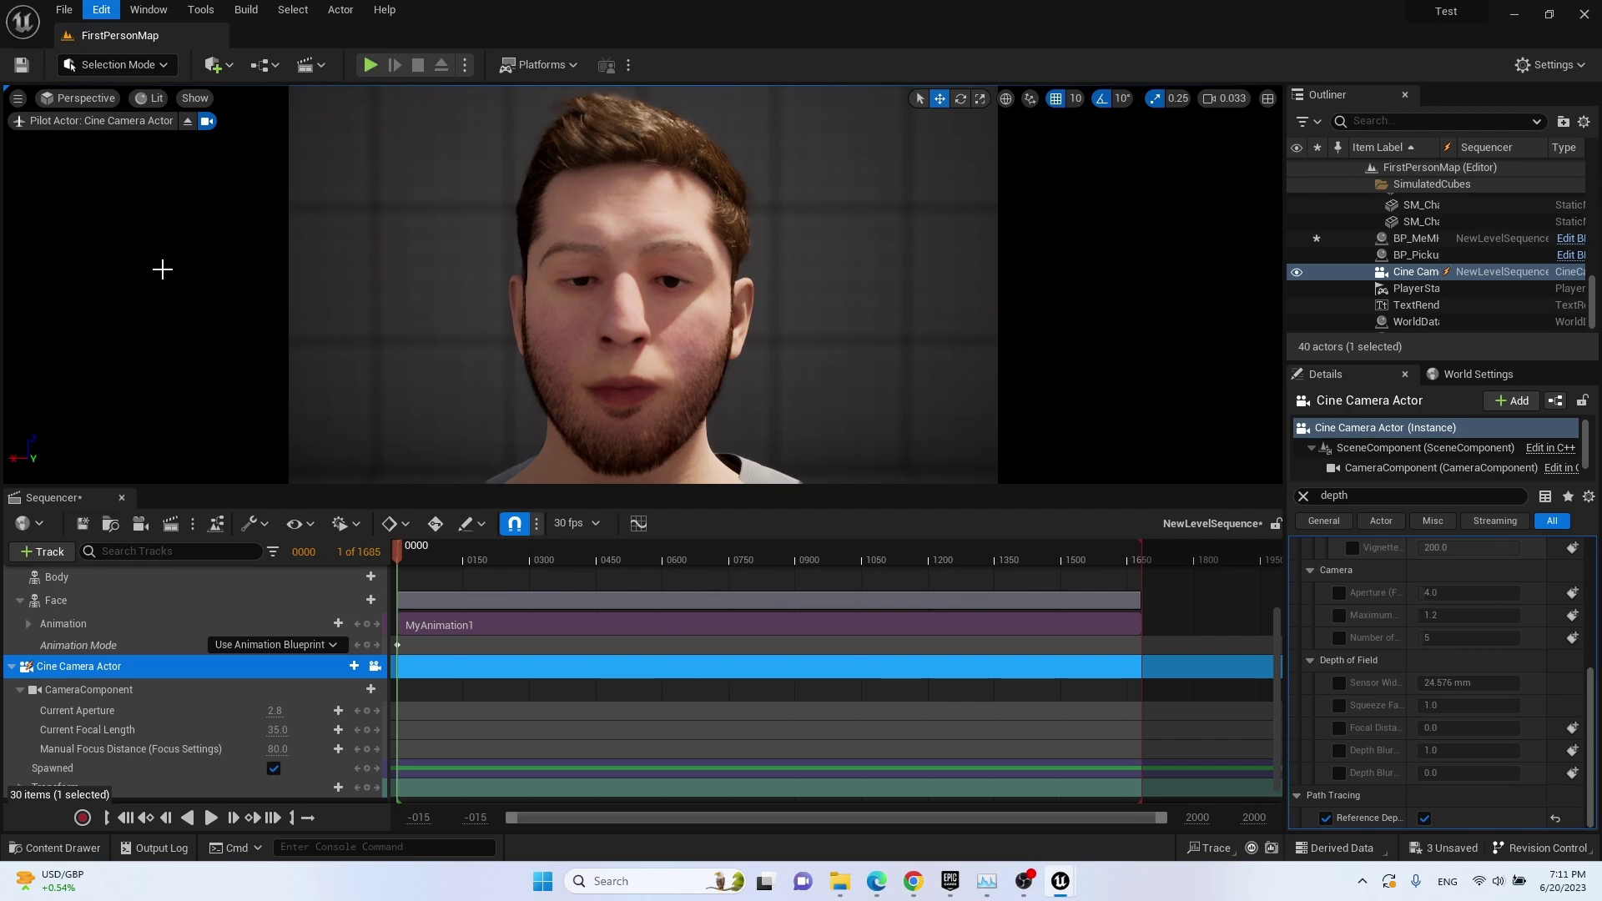
type("res")
key("BackSpace")
type("nder qu")
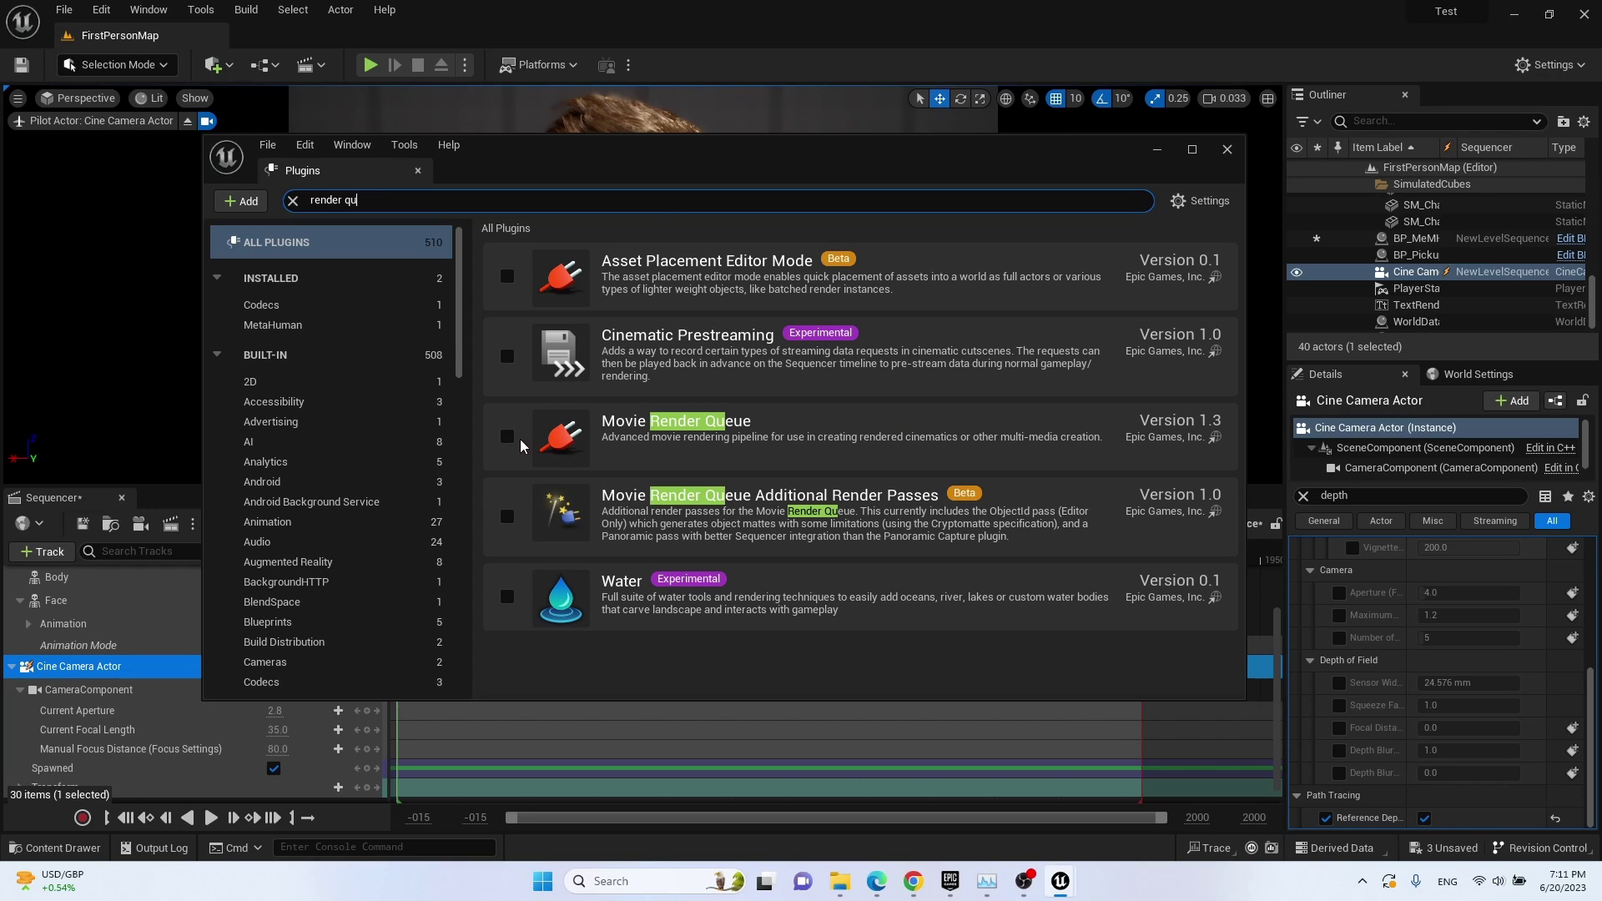
left_click(506, 437)
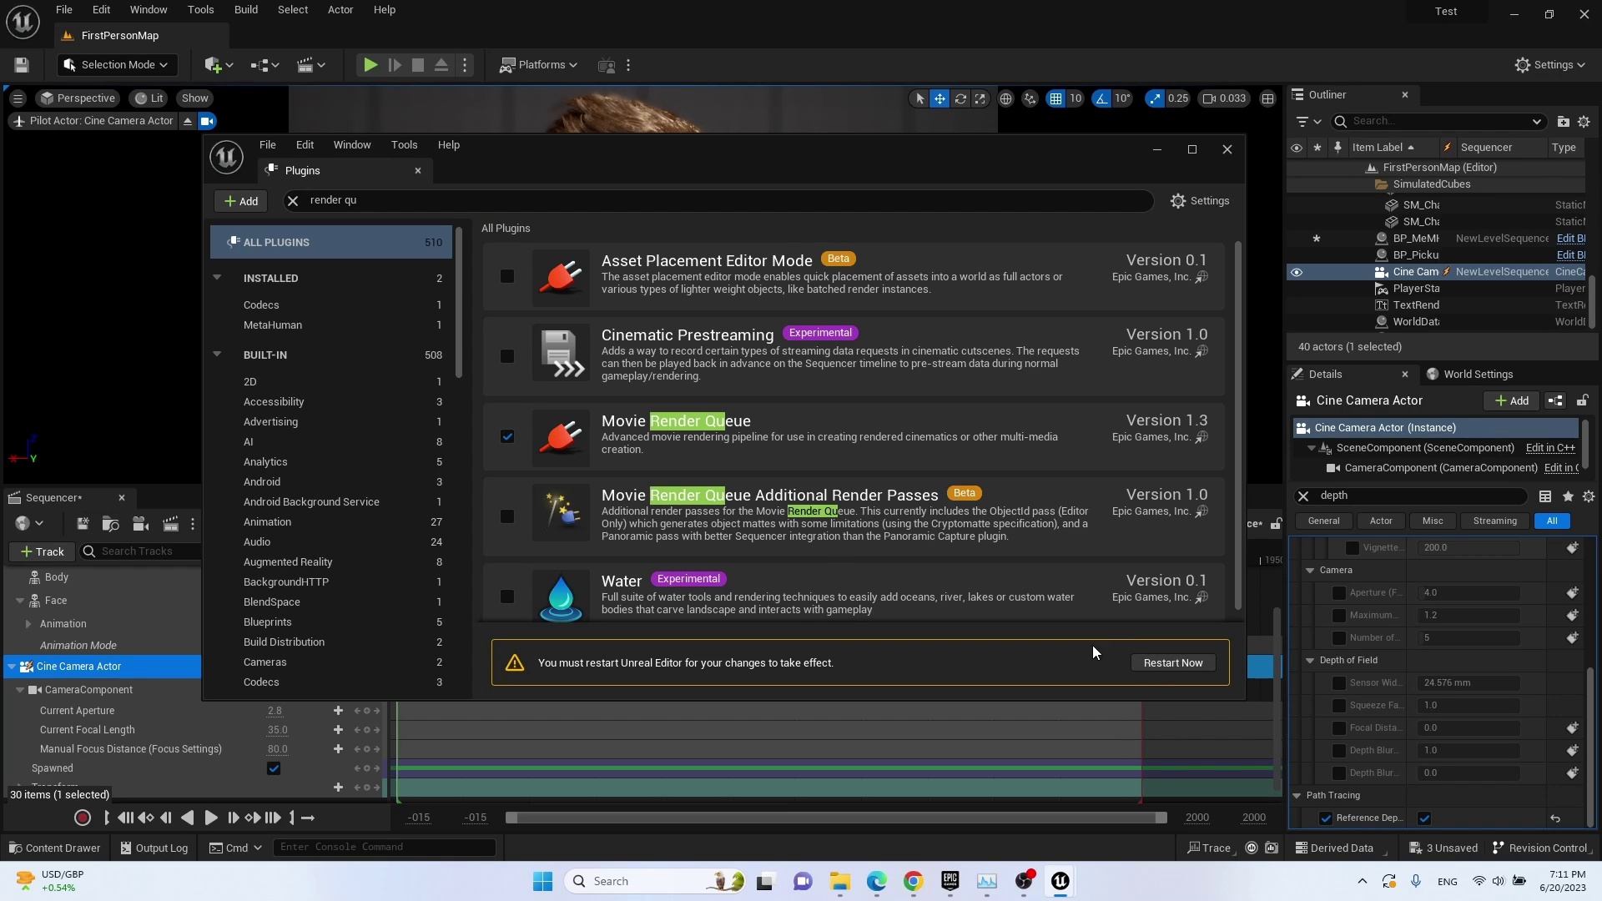
left_click(1172, 662)
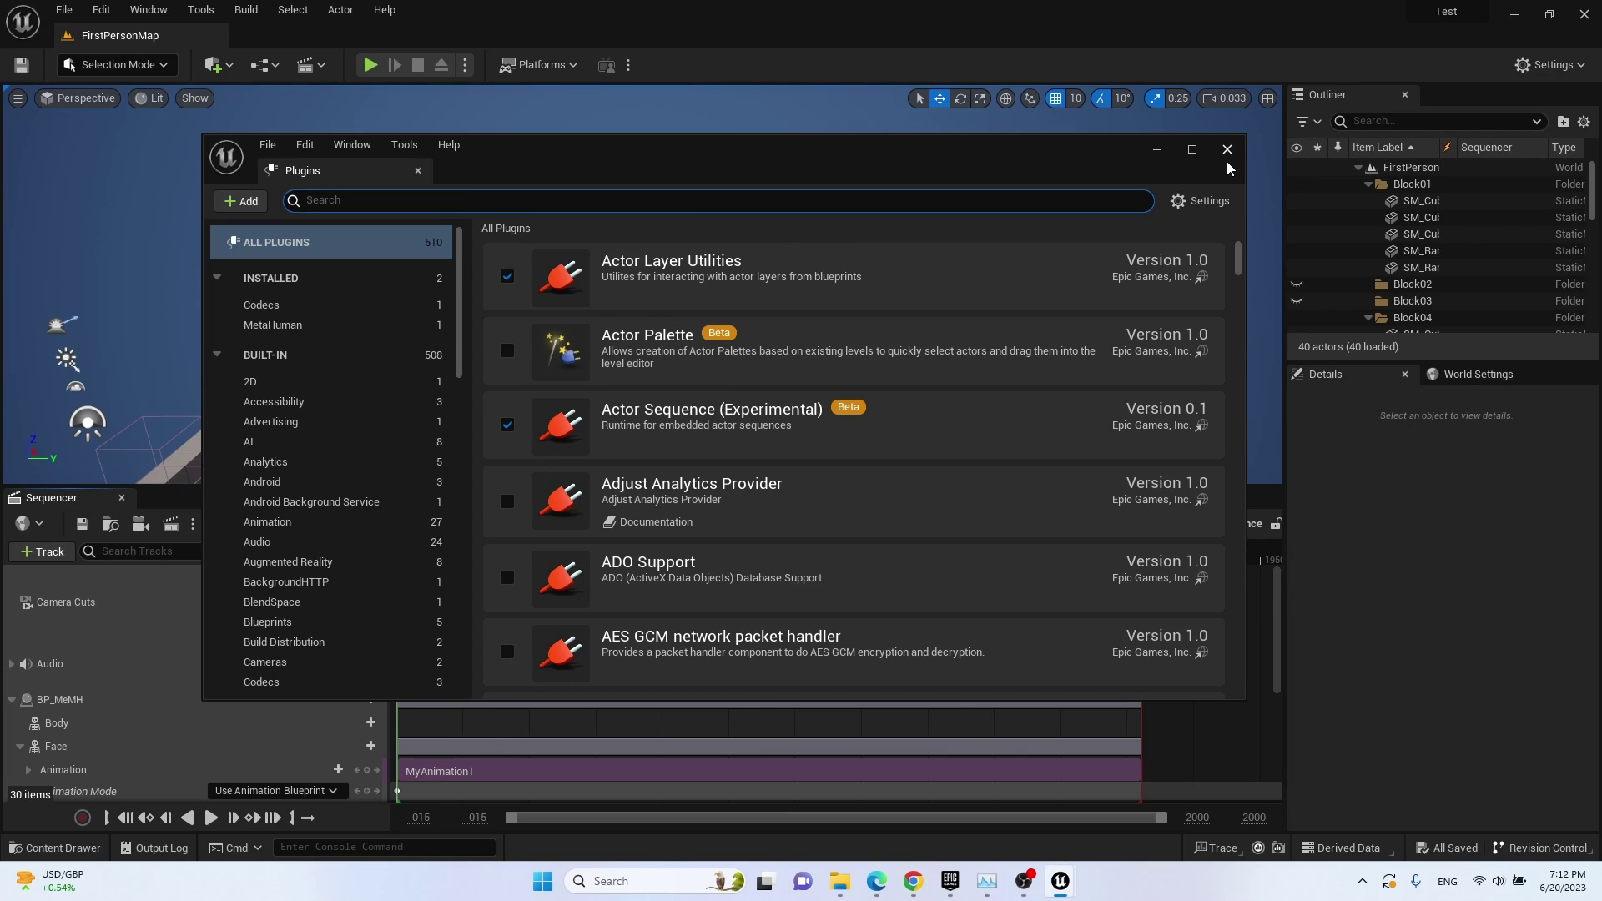
left_click(1227, 149)
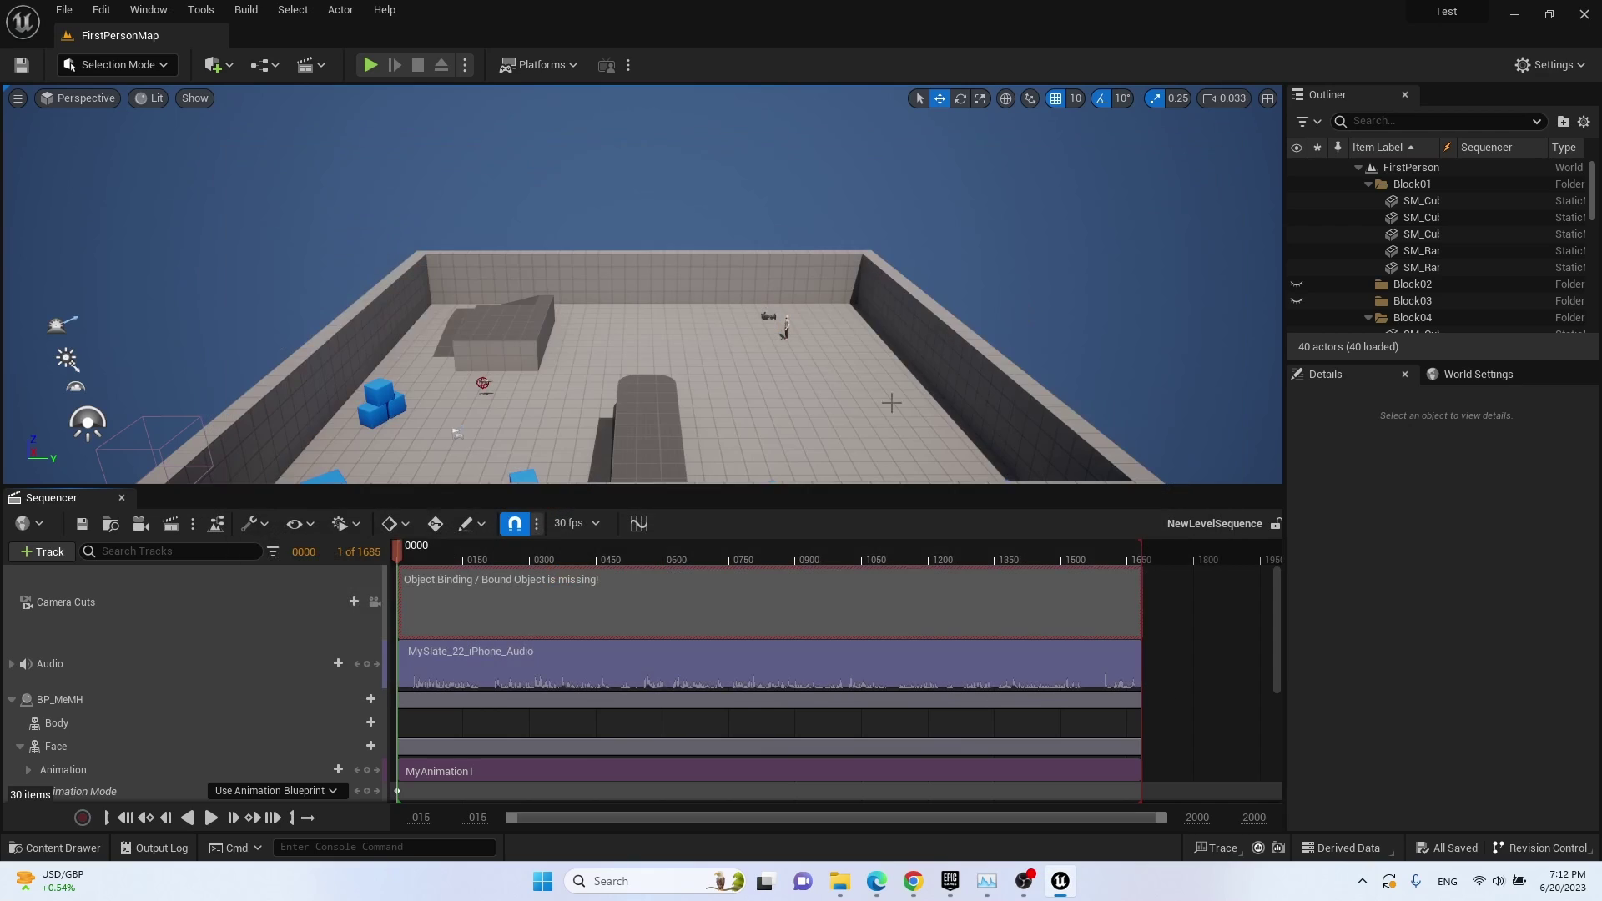
Set Movie Render Queue as the sequence's render method and open the render queue for NewLevelSequence.
left_click(192, 523)
left_click(266, 569)
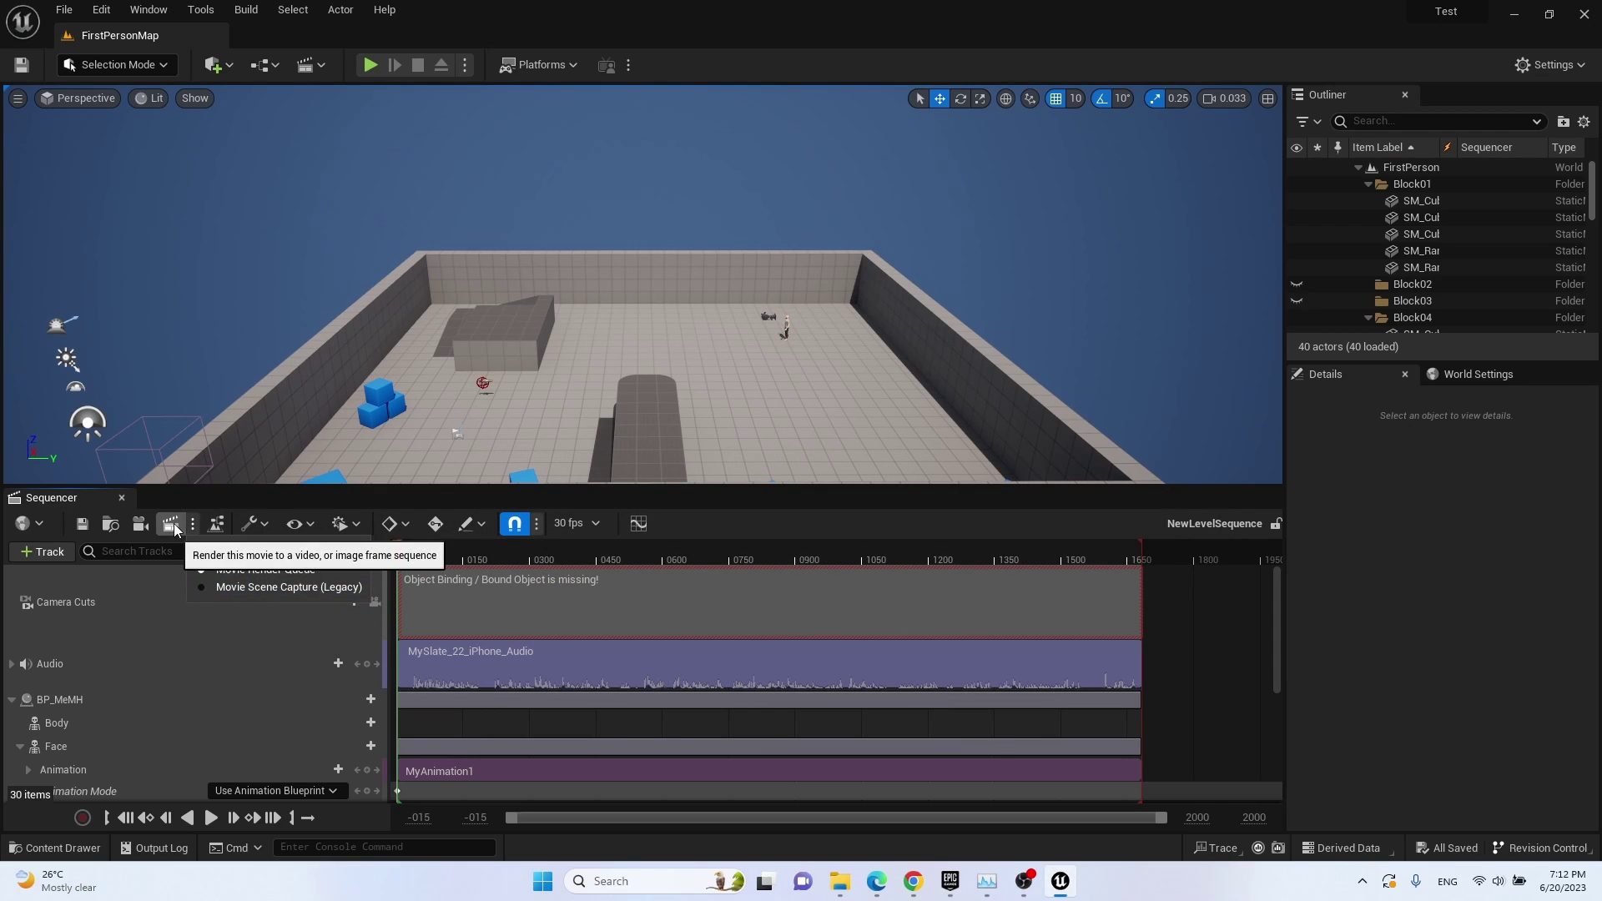
left_click(171, 524)
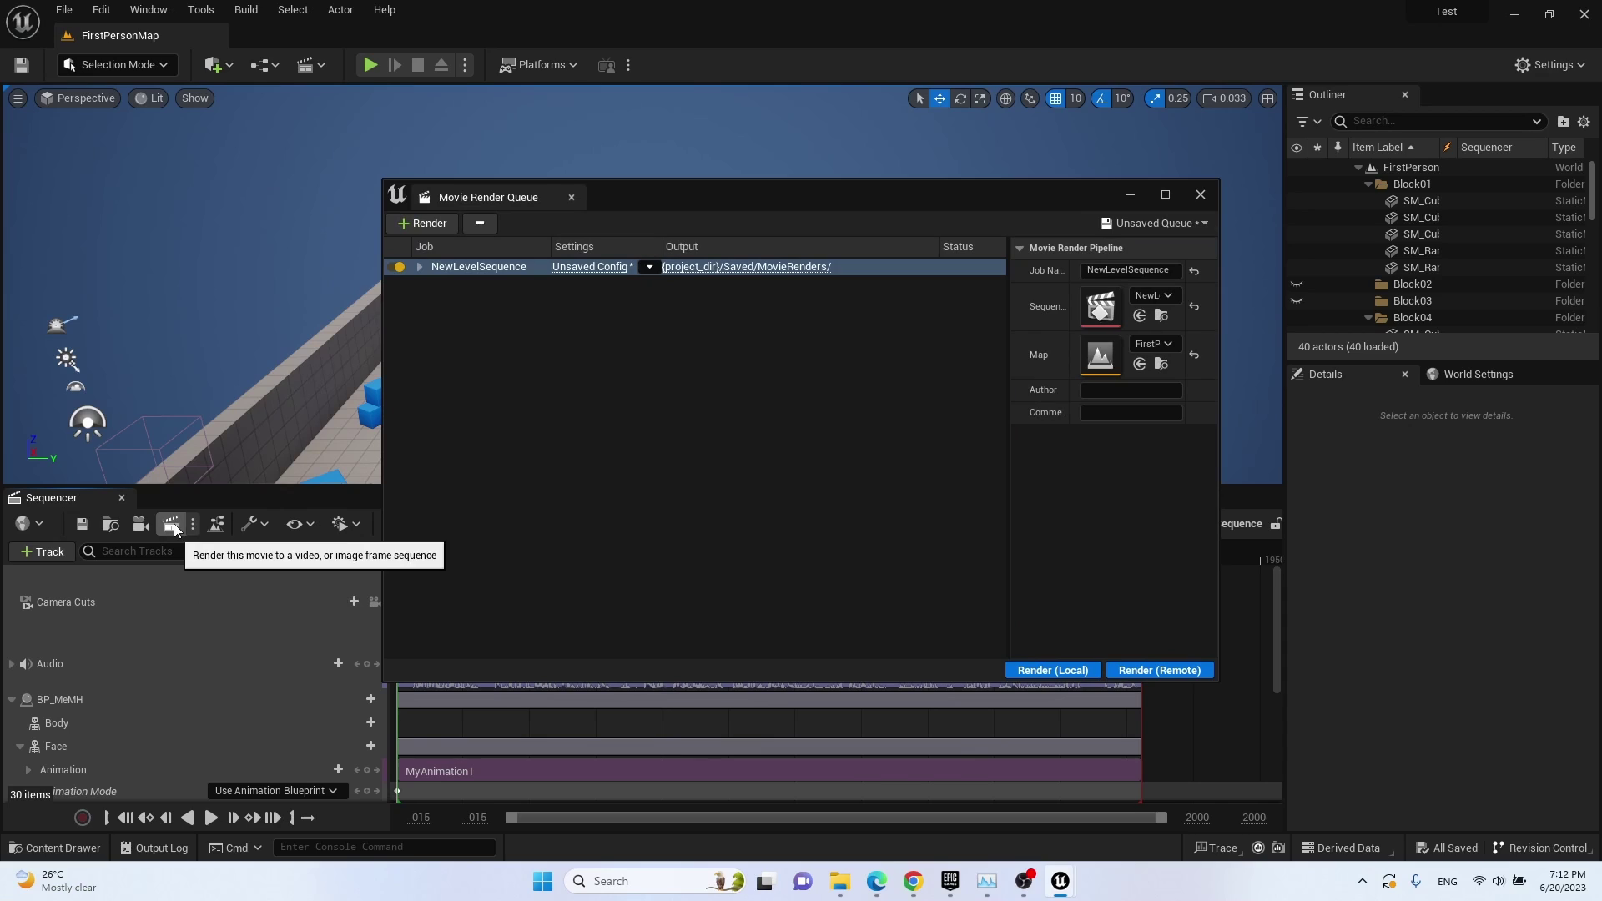
Add the Path Tracer to the NewLevelSequence job's render settings and disable Deferred Rendering.
left_click(590, 267)
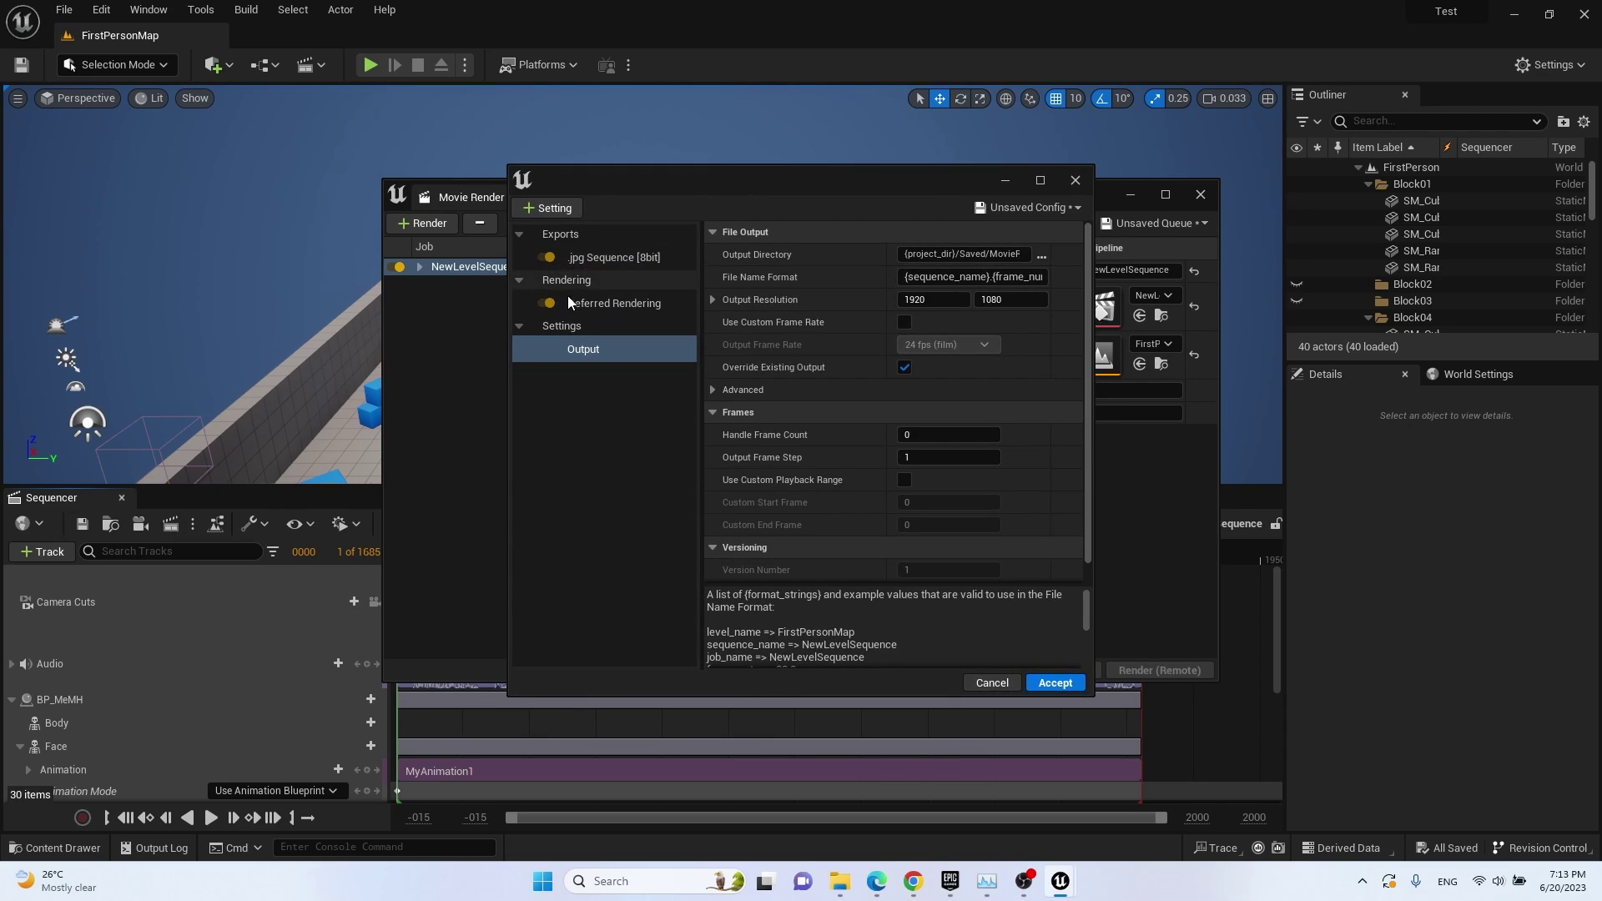
left_click(567, 210)
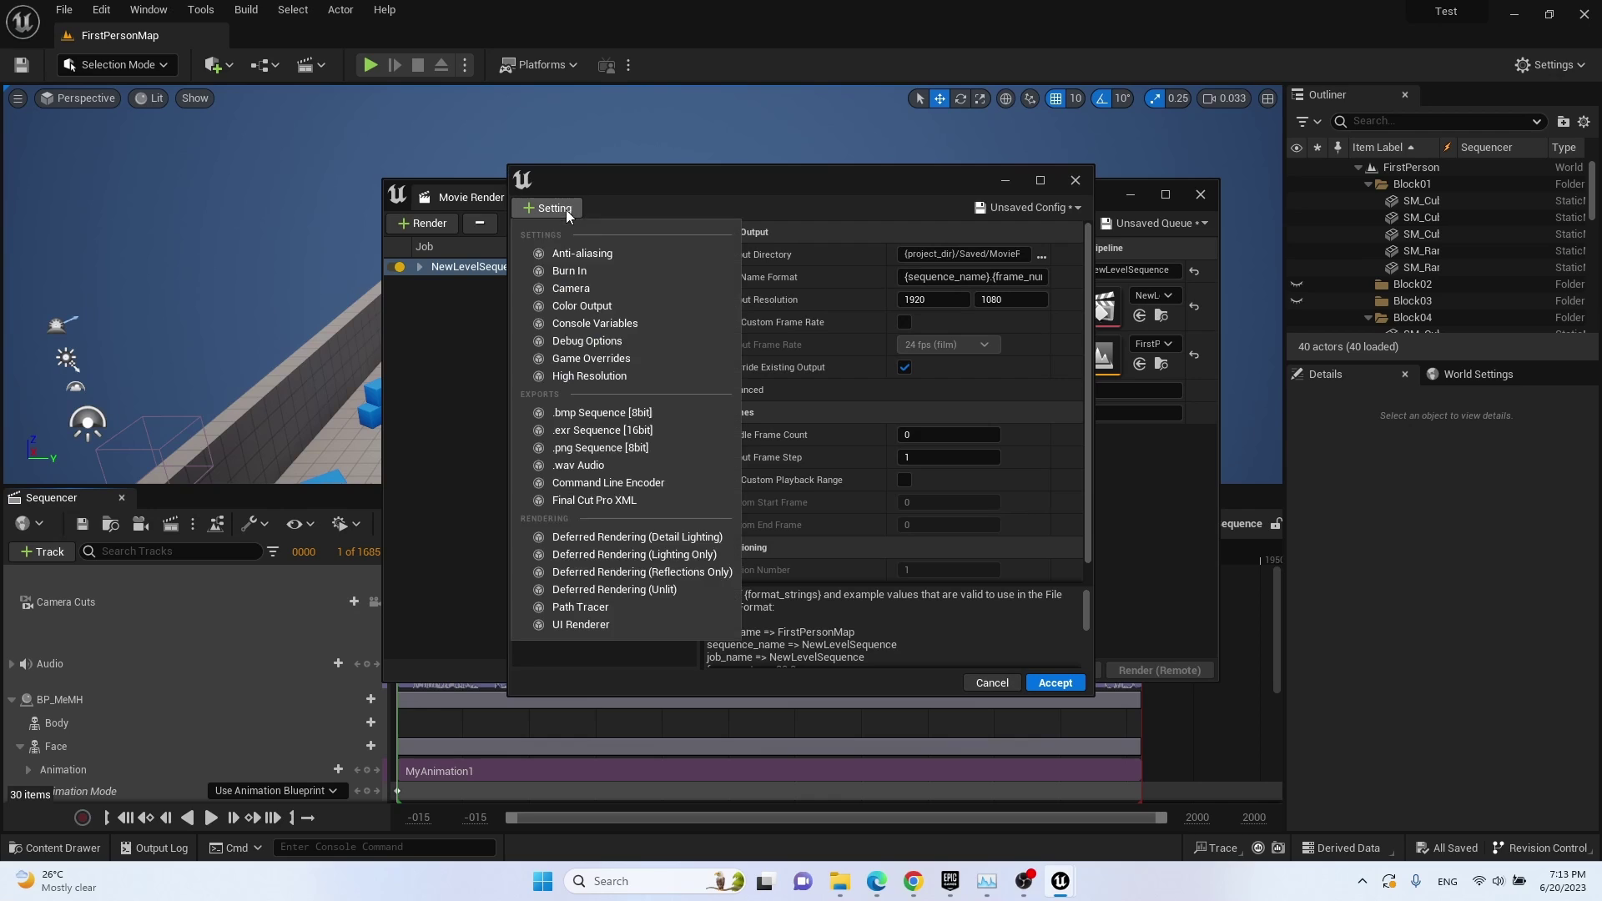
left_click(595, 608)
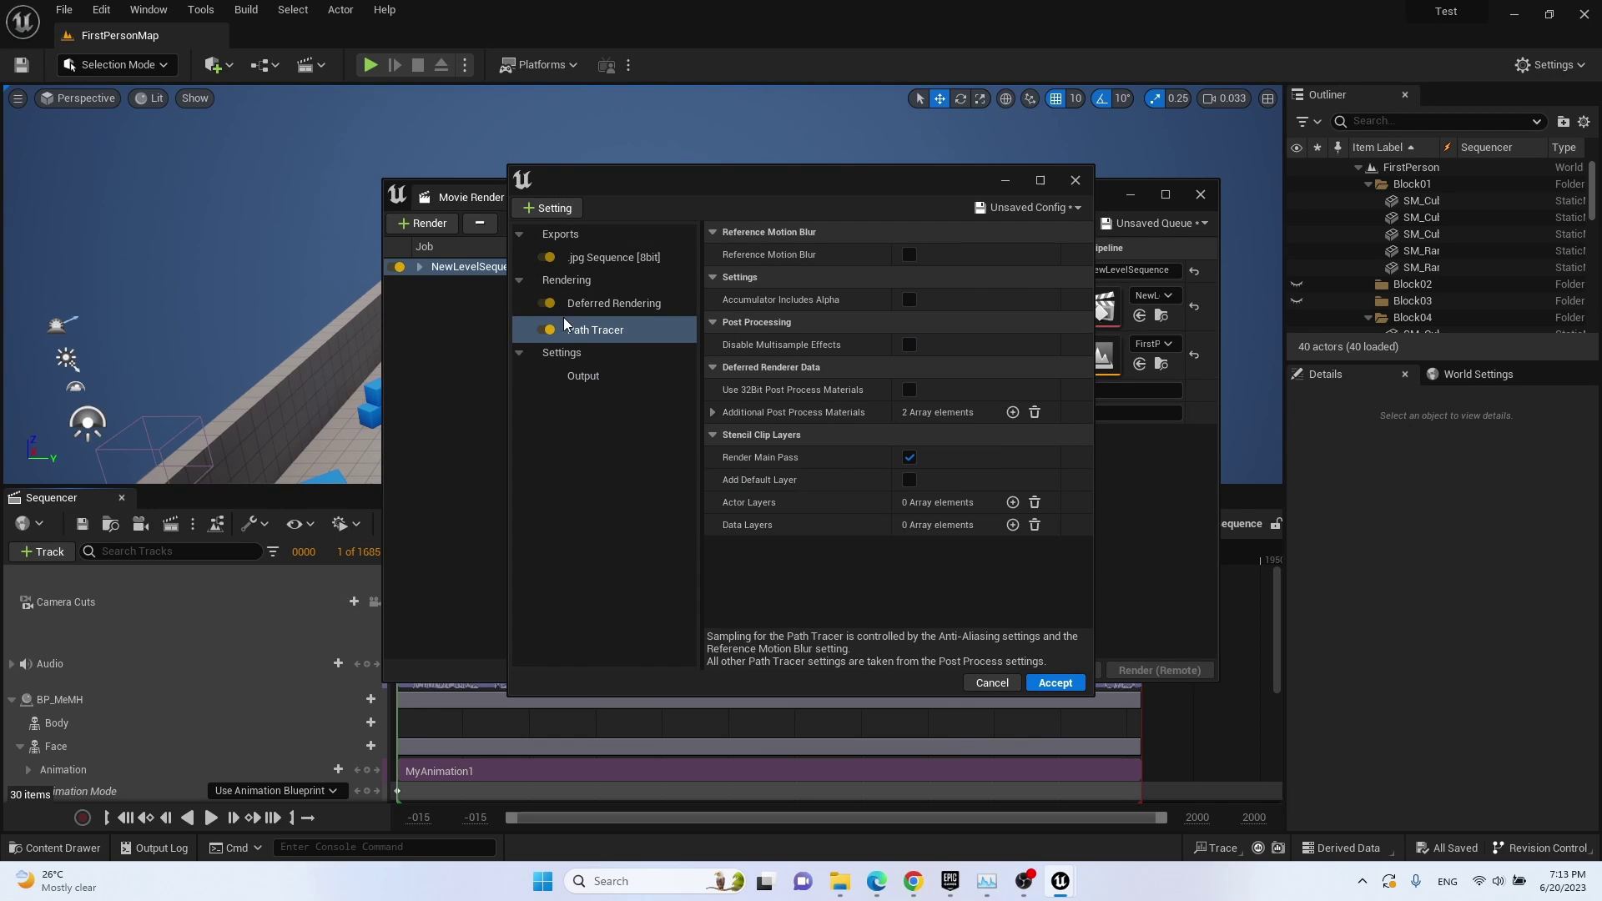
left_click(541, 306)
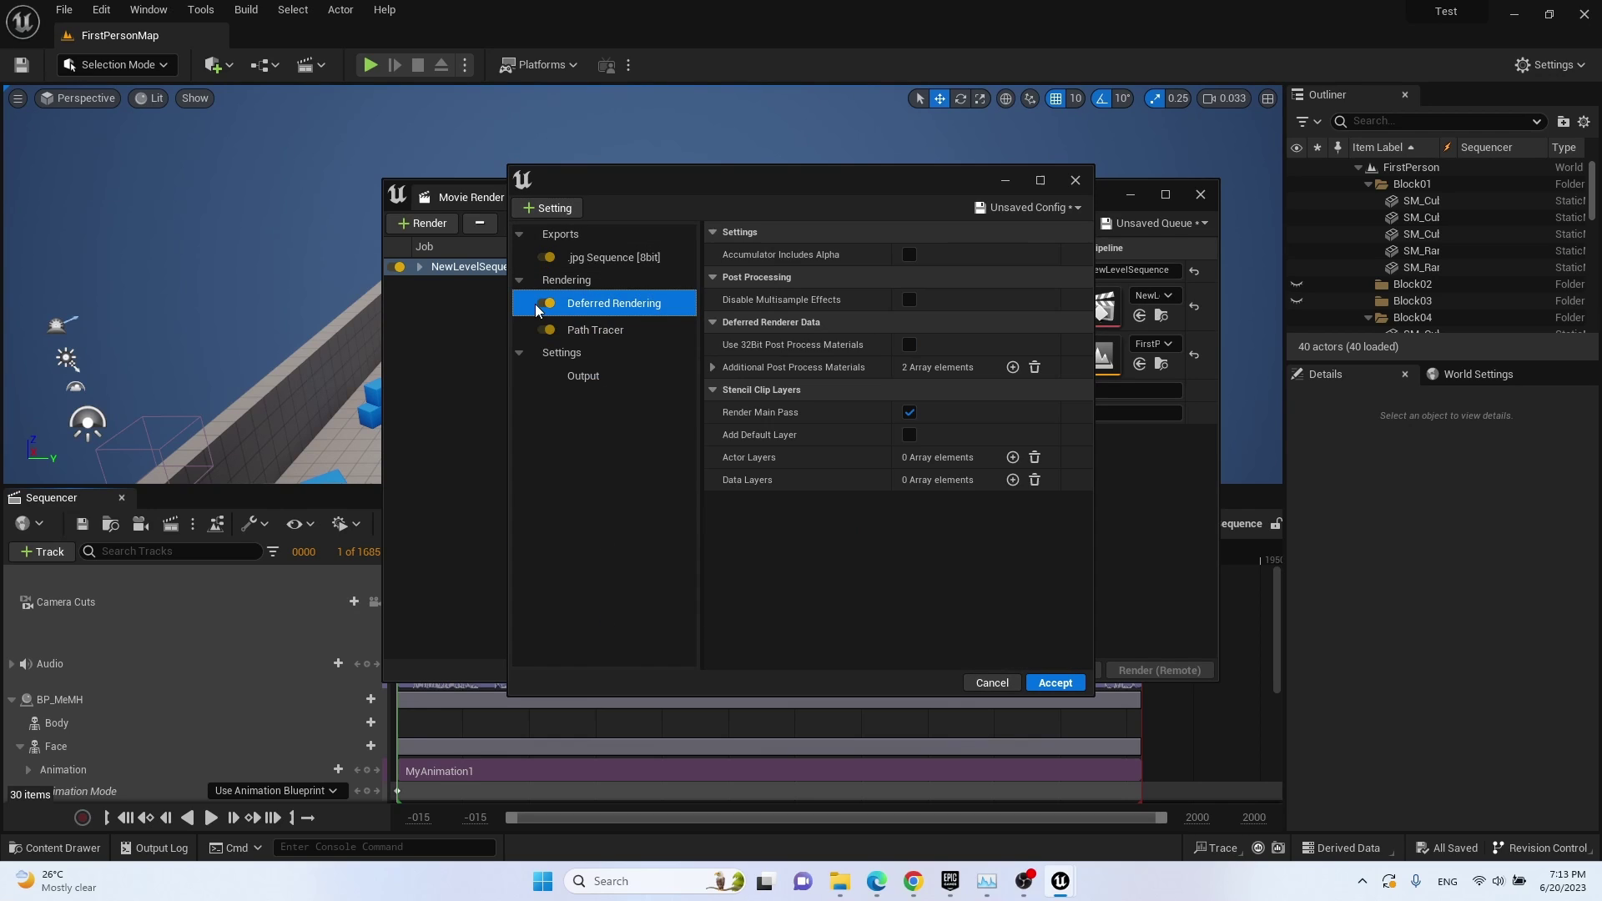
Add the Anti-aliasing setting to the render configuration and enable Reference Motion Blur for the Path Tracer.
left_click(563, 213)
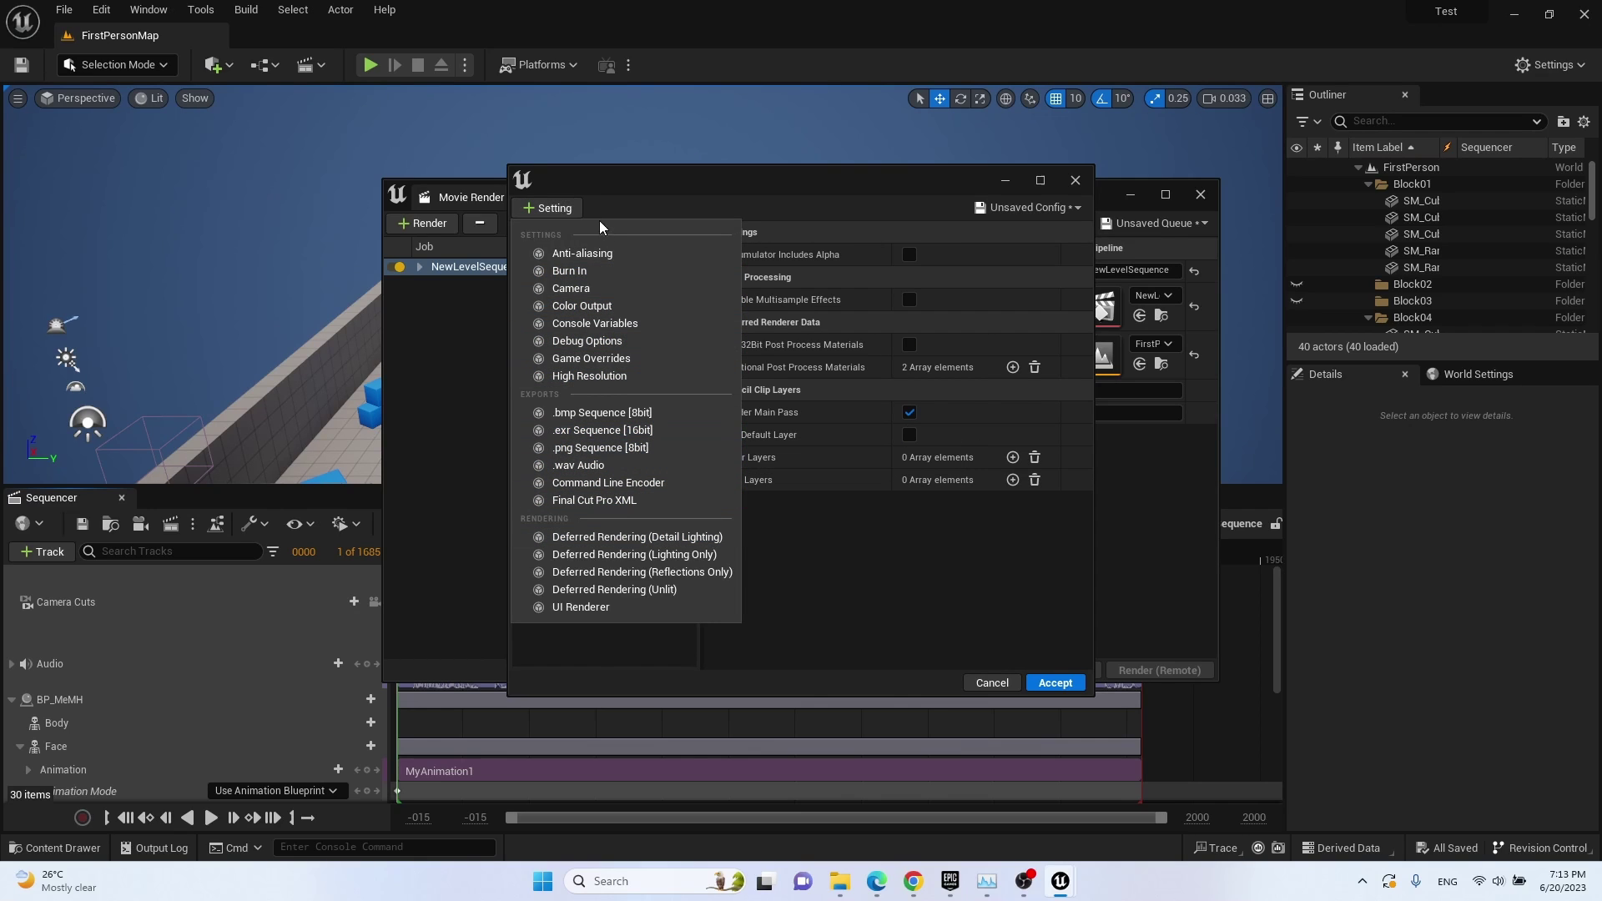
left_click(619, 255)
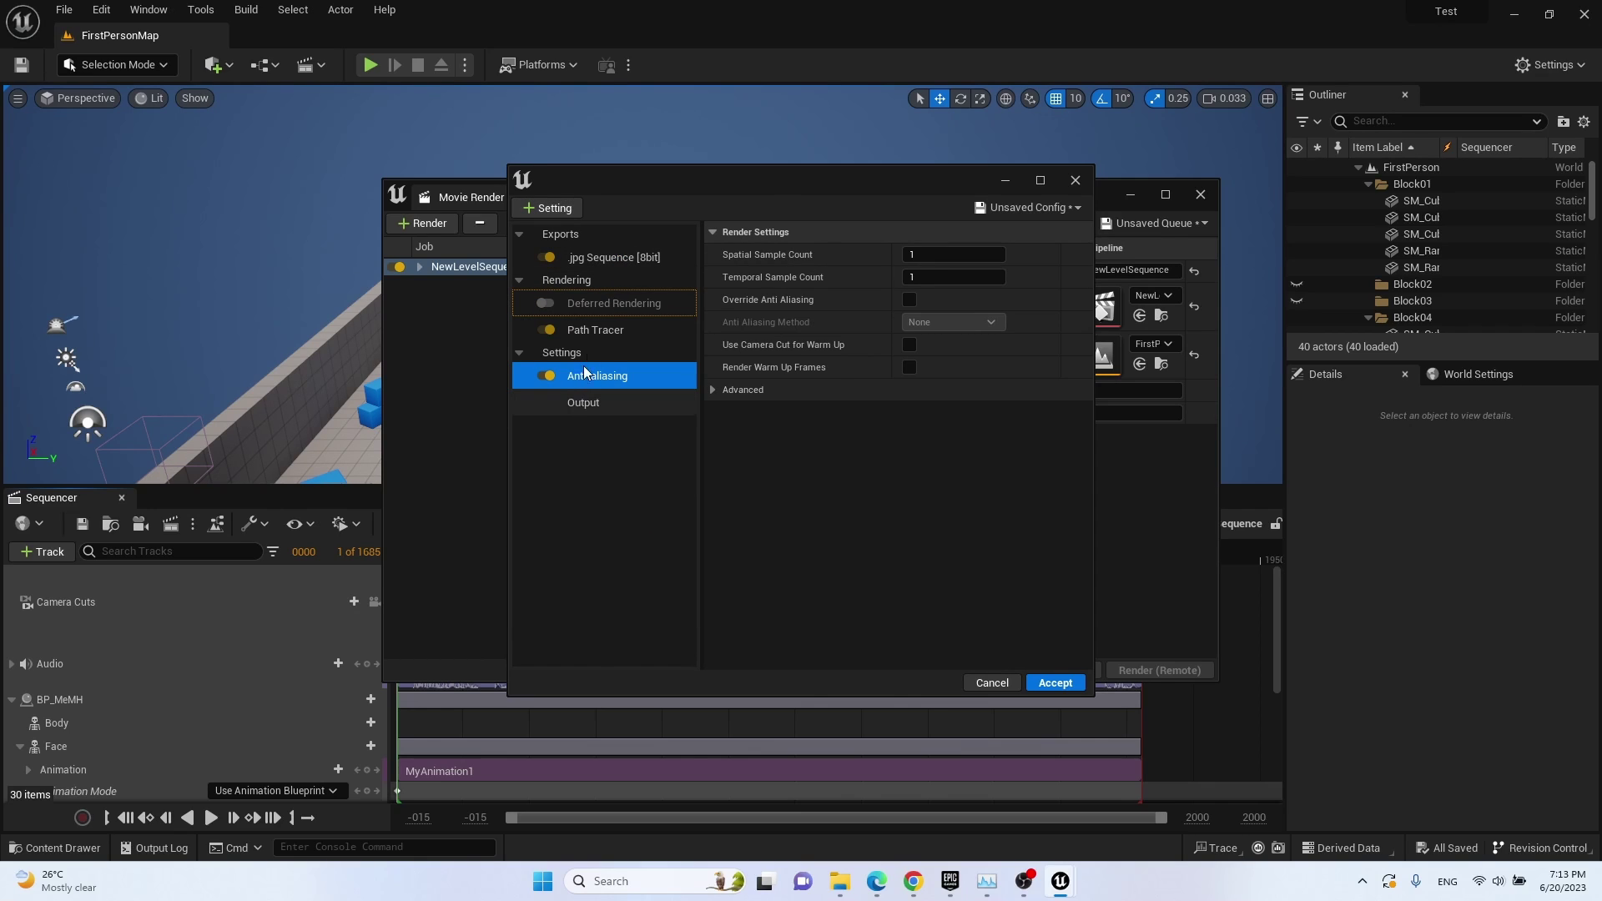
left_click(681, 332)
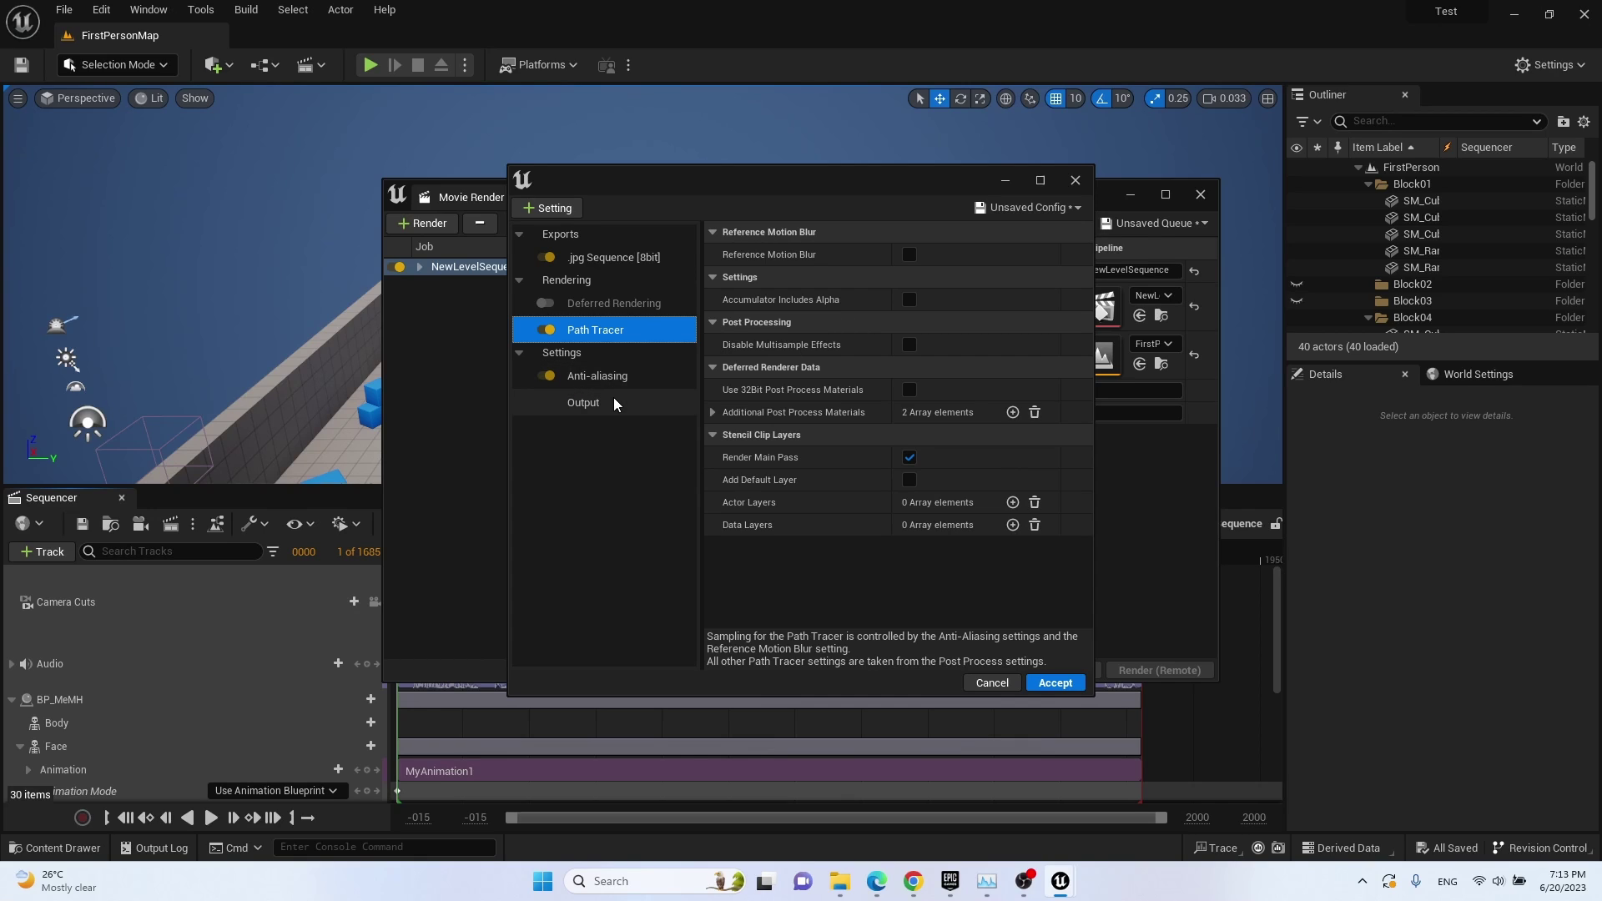
left_click(909, 254)
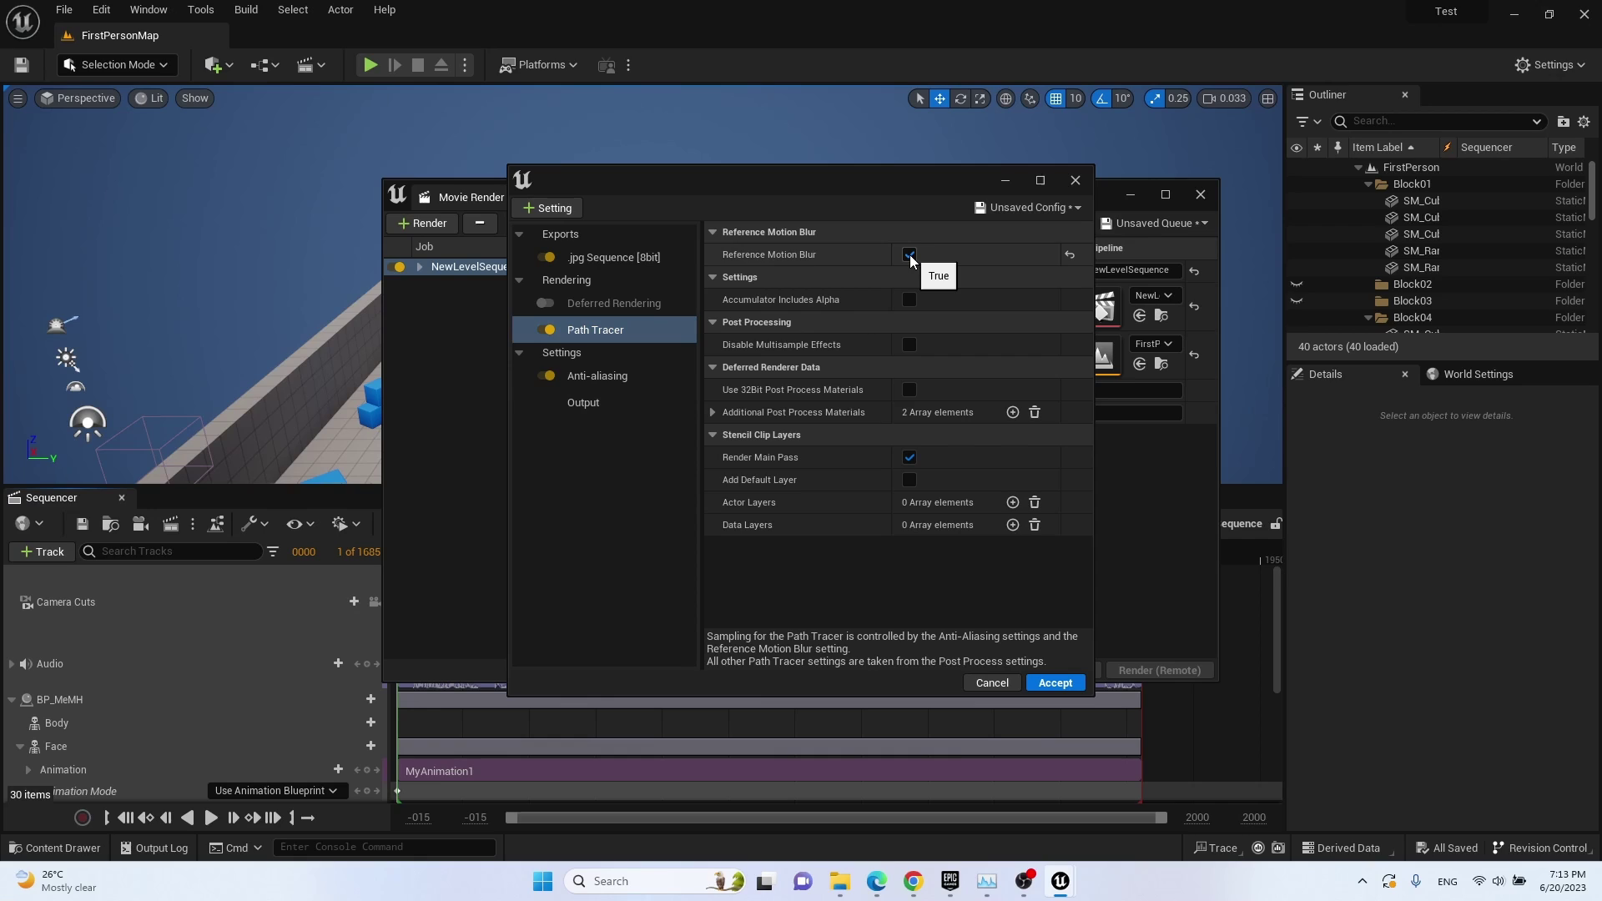
Set the anti-aliasing Spatial Sample Count and Temporal Sample Count to 16 each.
left_click(602, 374)
left_click(948, 254)
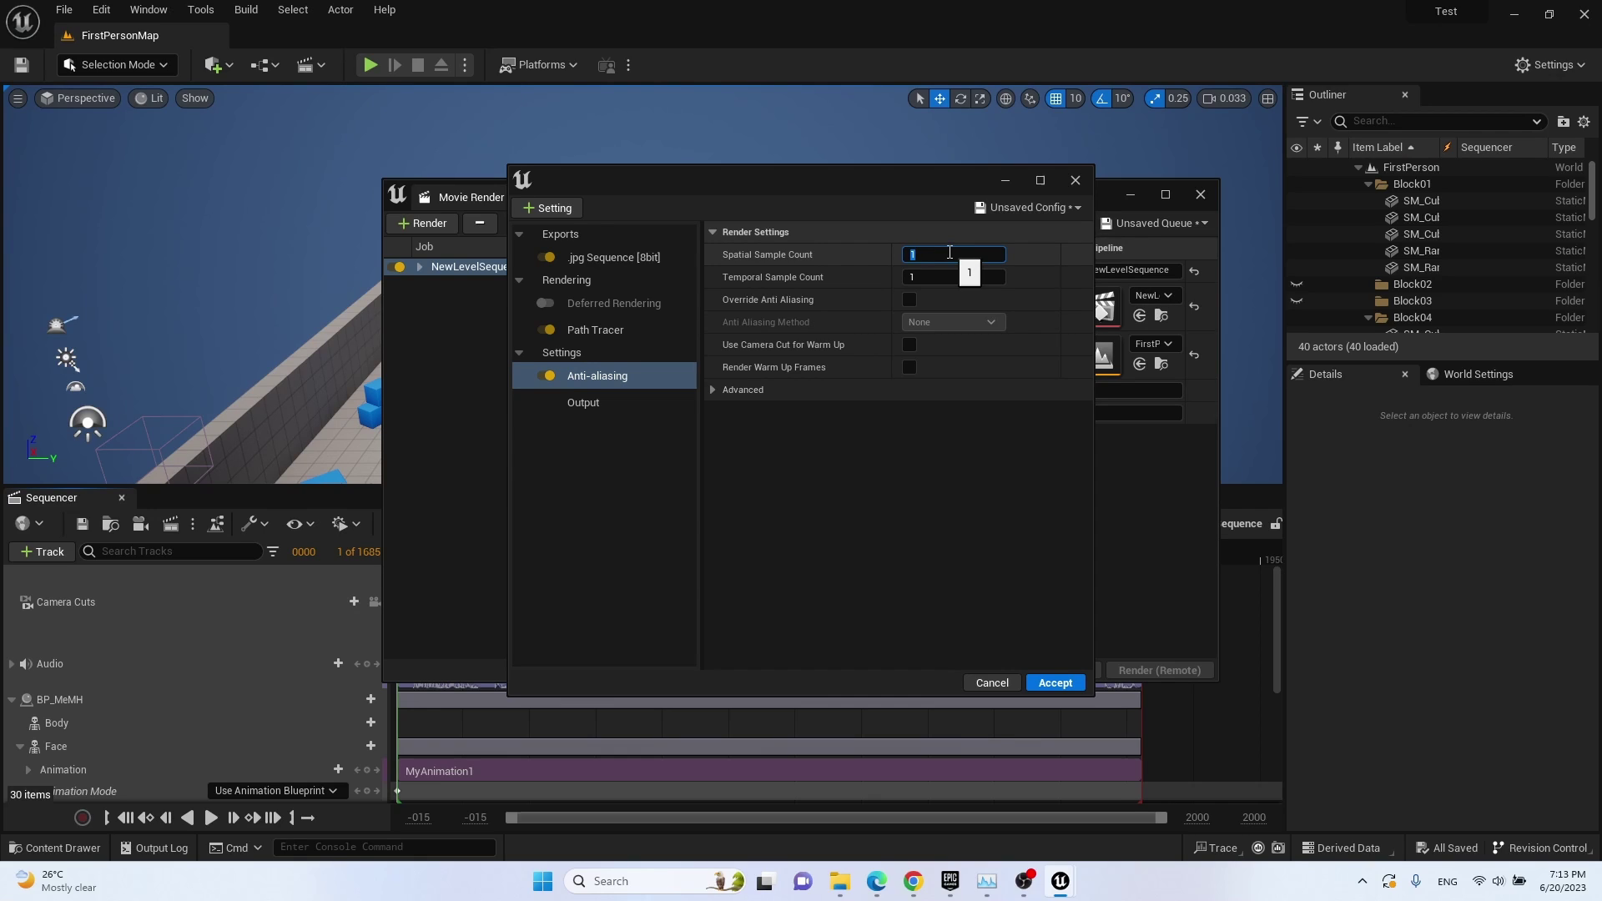
left_click(946, 277)
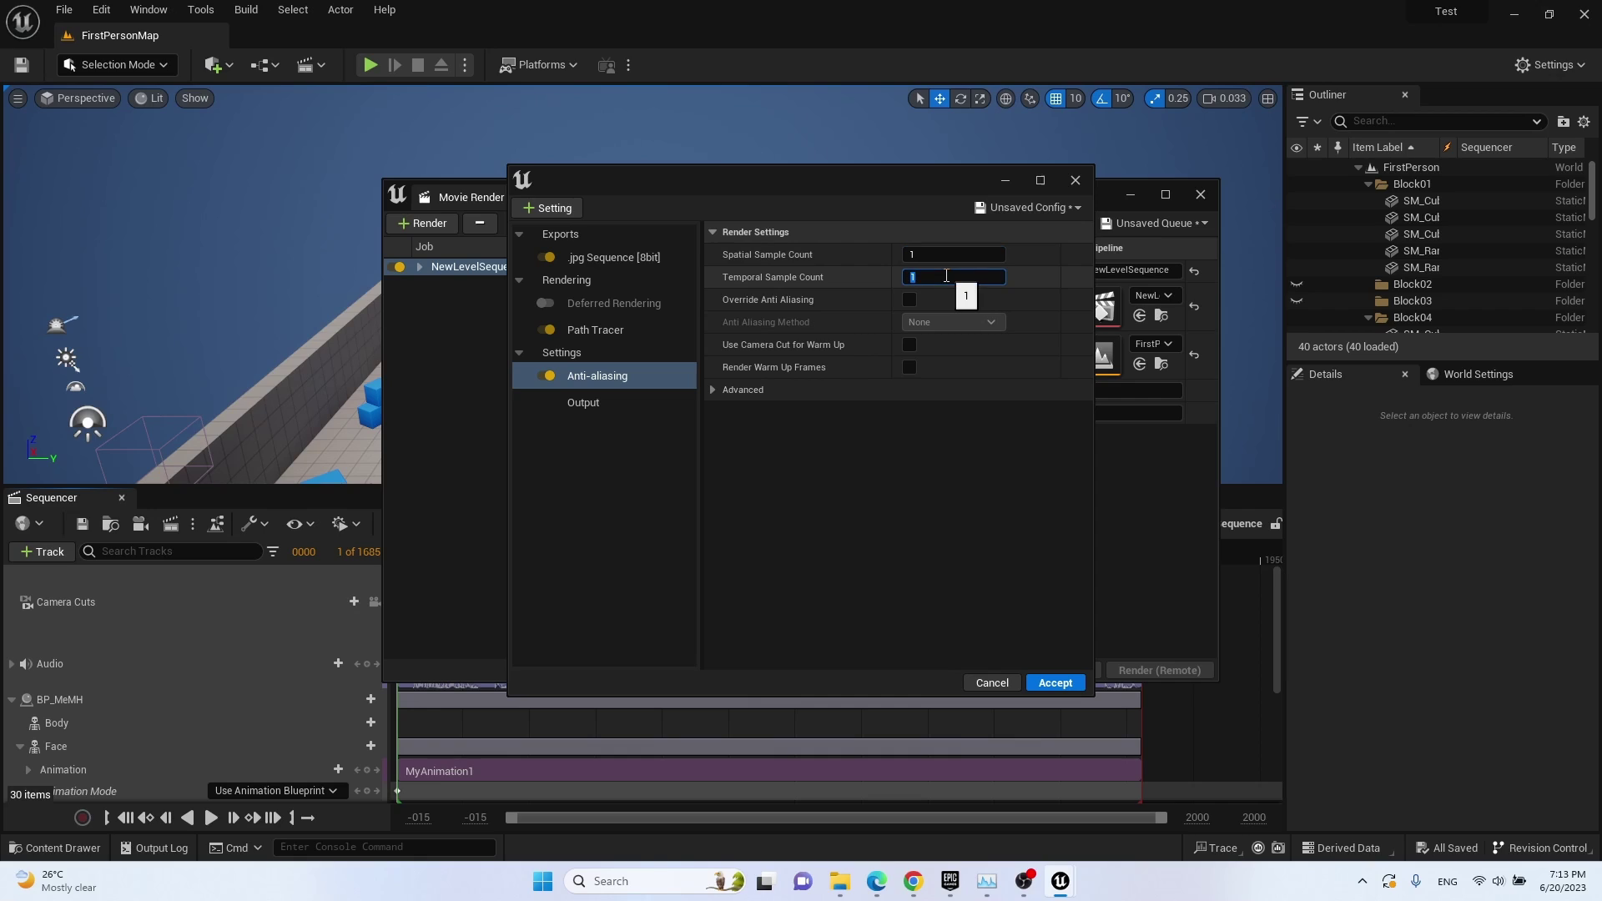
left_click(943, 256)
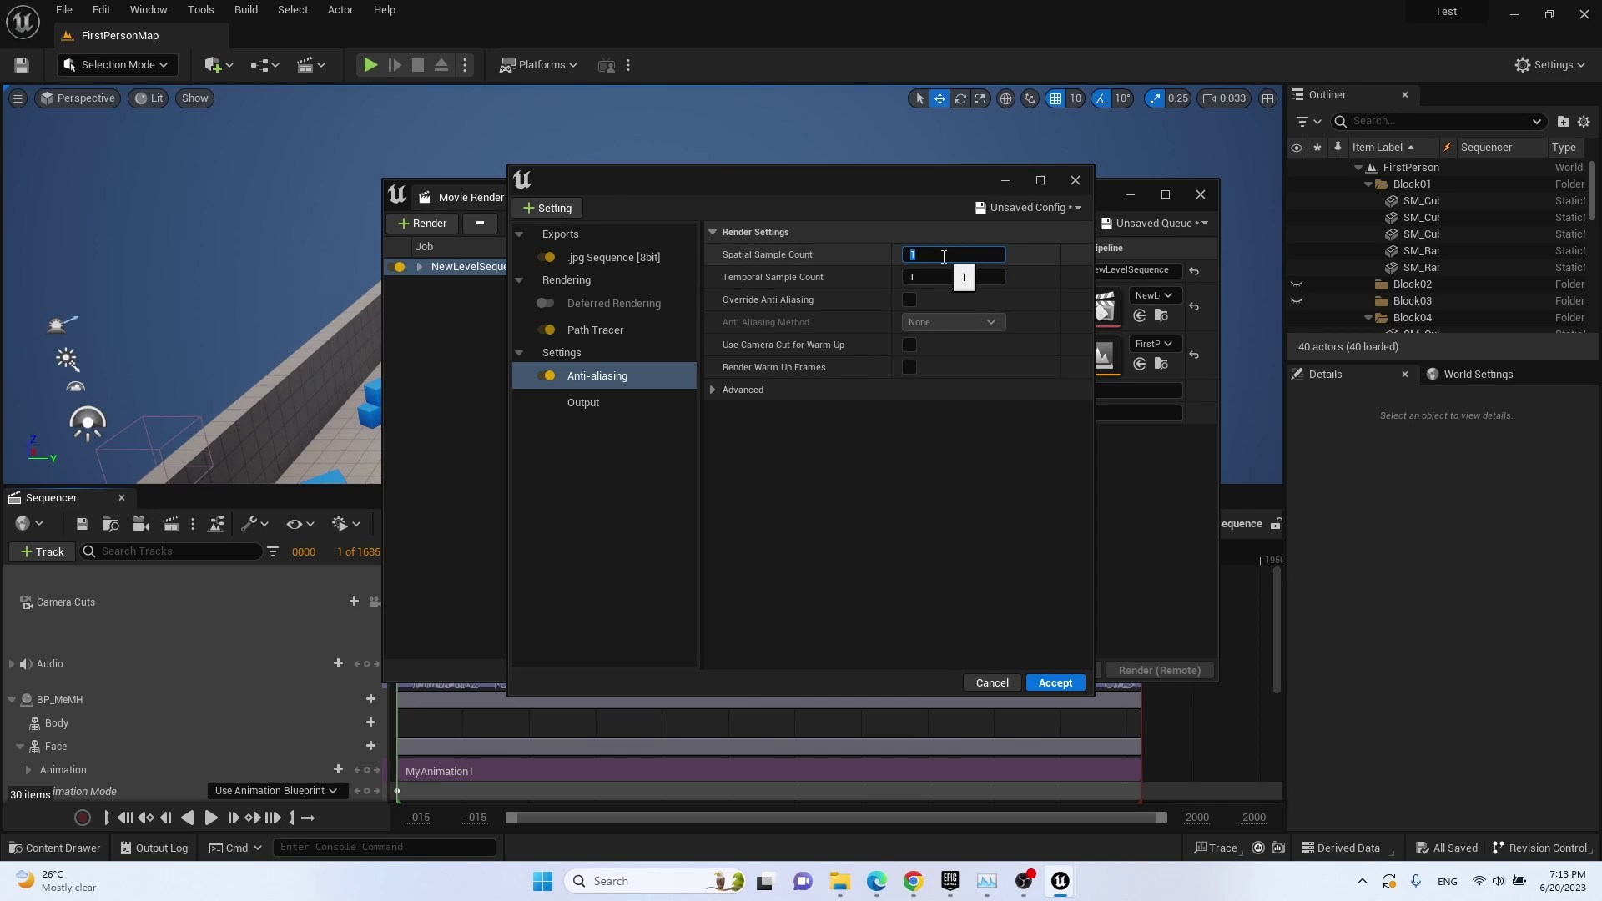
type("16")
left_click(931, 276)
type("16")
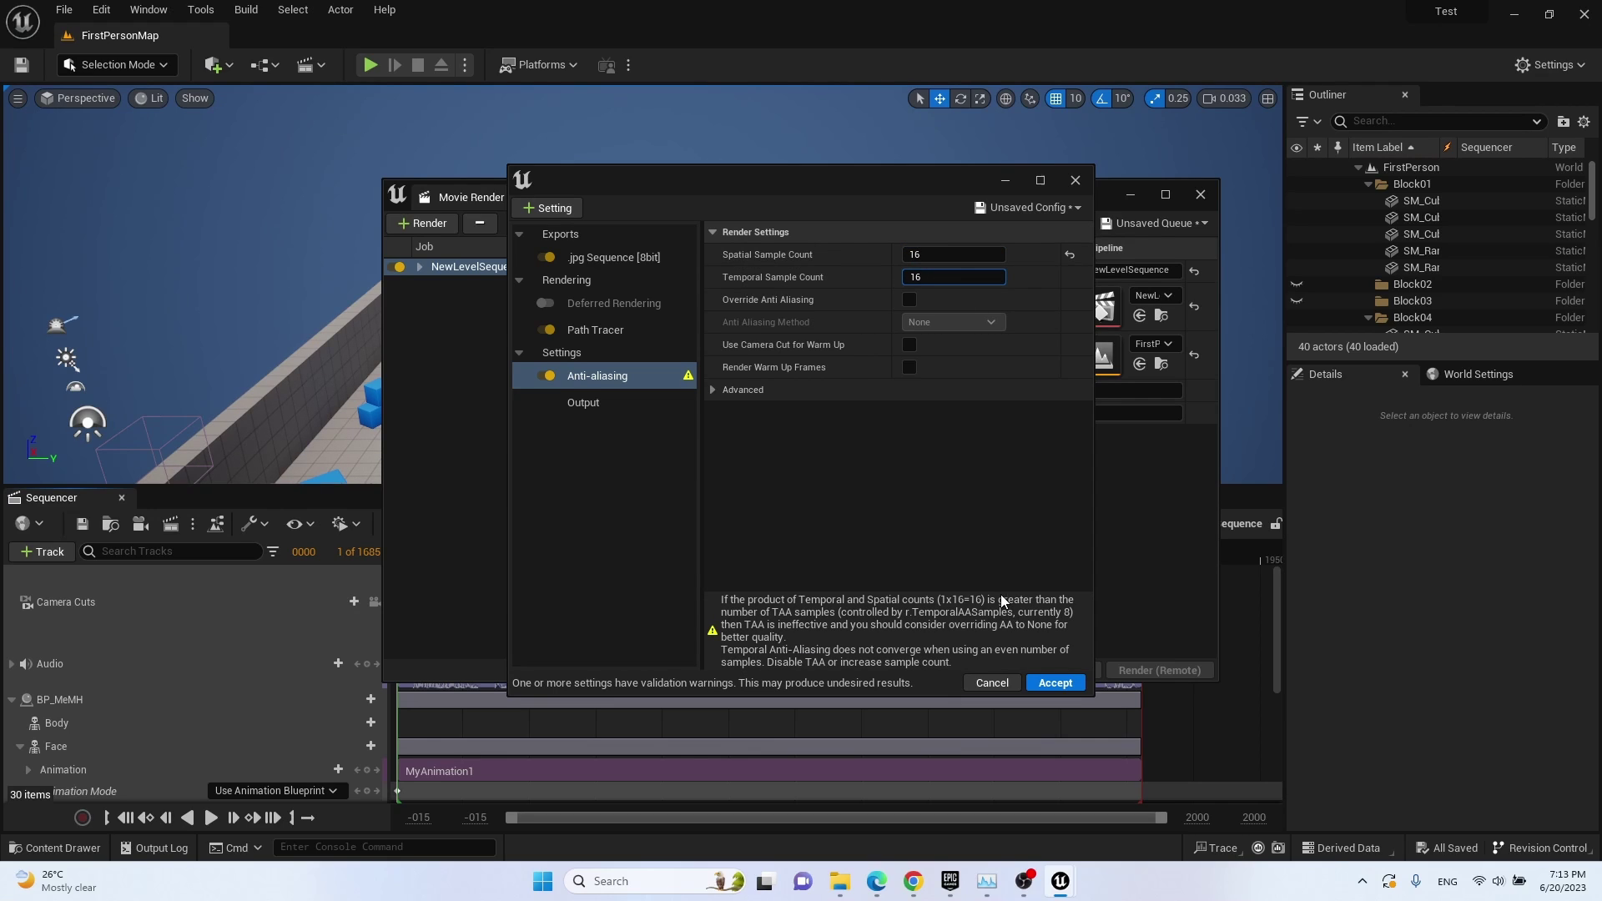
Accept the render configuration and start a local render of the NewLevelSequence job.
left_click(1056, 686)
left_click(1055, 685)
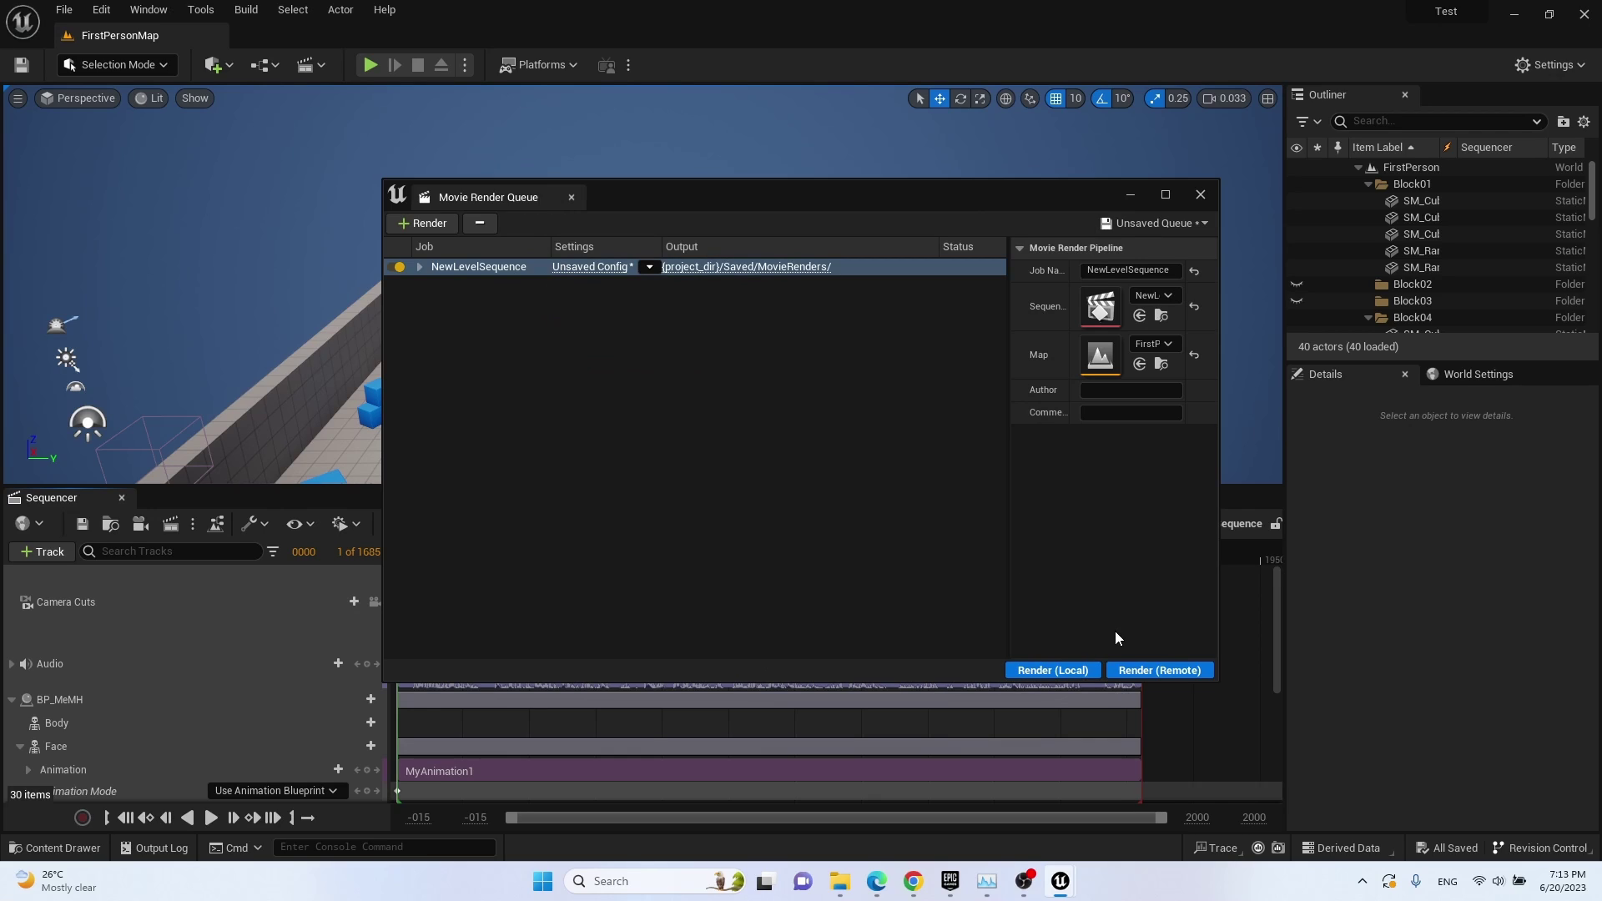
left_click(1053, 671)
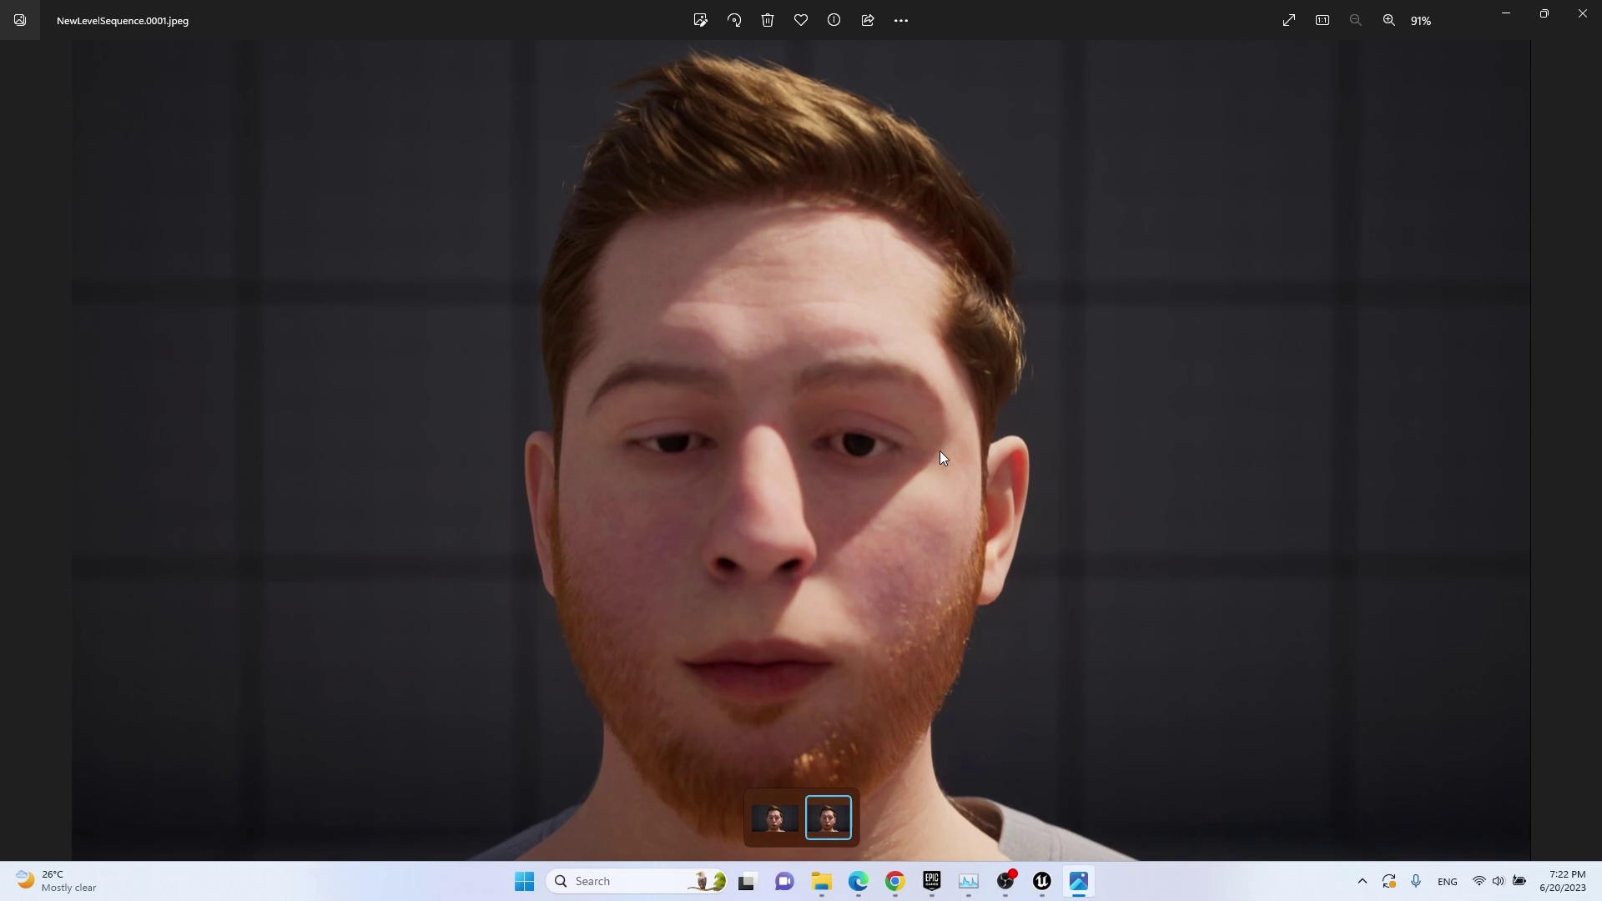
Compare the two rendered JPEG frames of NewLevelSequence by switching back and forth in the image viewer.
key("Left")
key("Right")
key("Left")
key("Right")
key("Left")
key("Right")
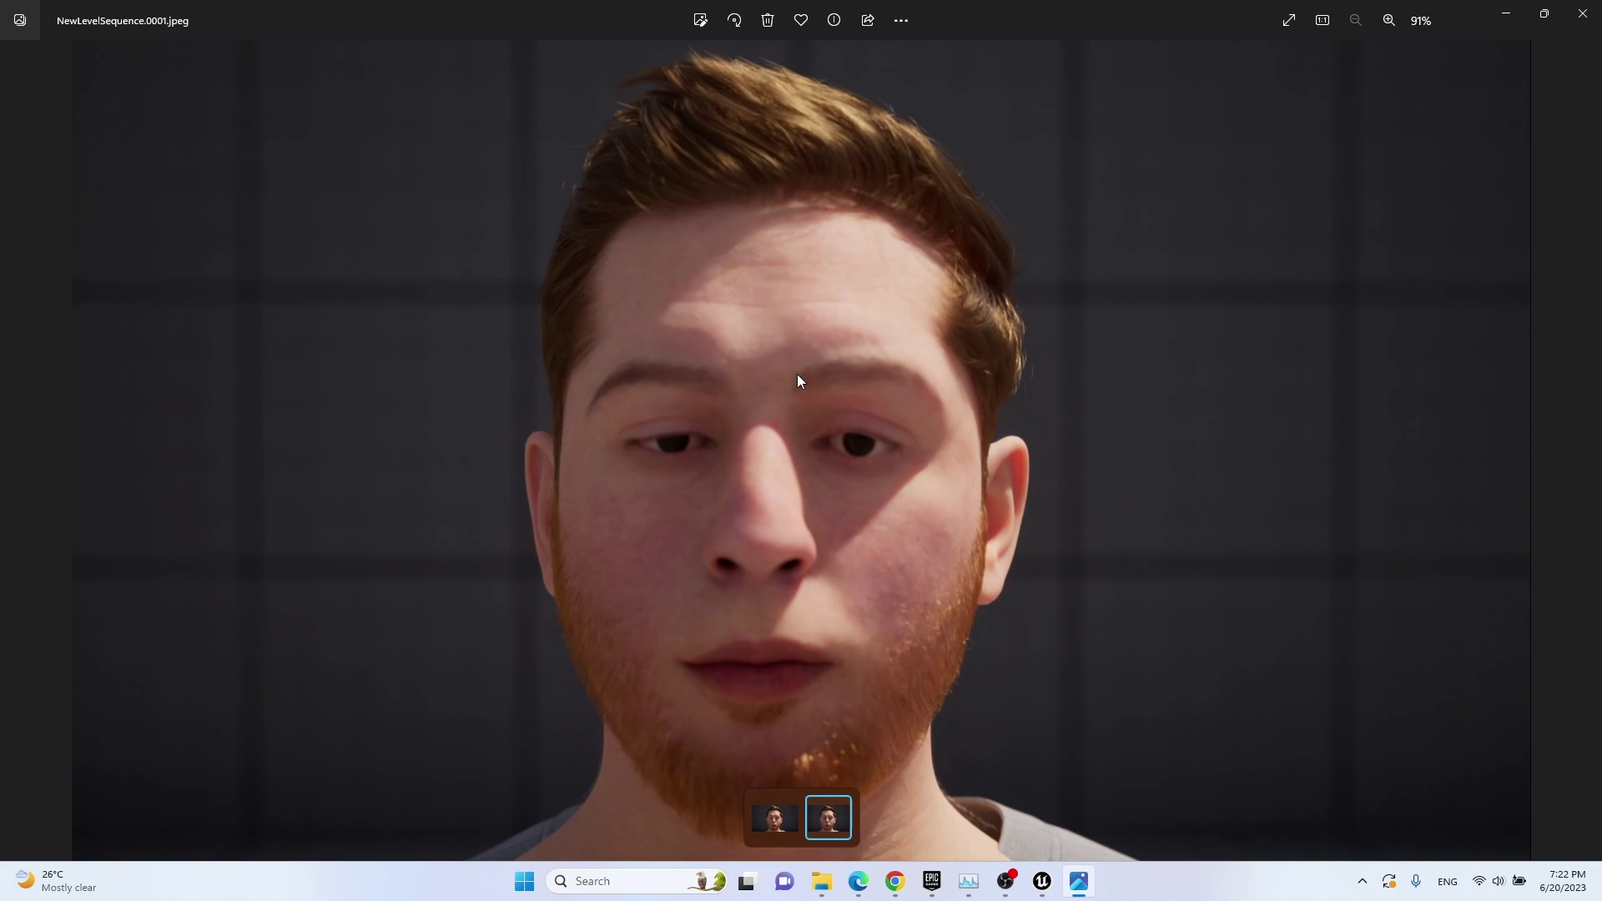